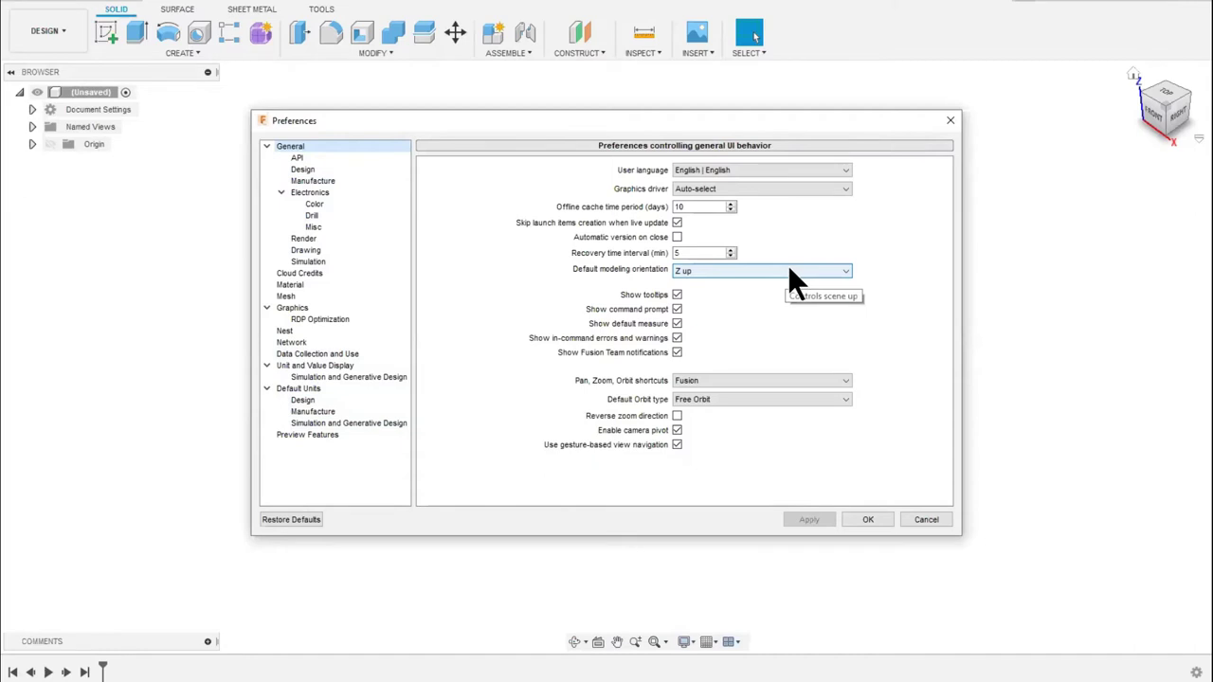
Close the preferences and show the project data of the A2K Make Anything project's Other folder
click(951, 122)
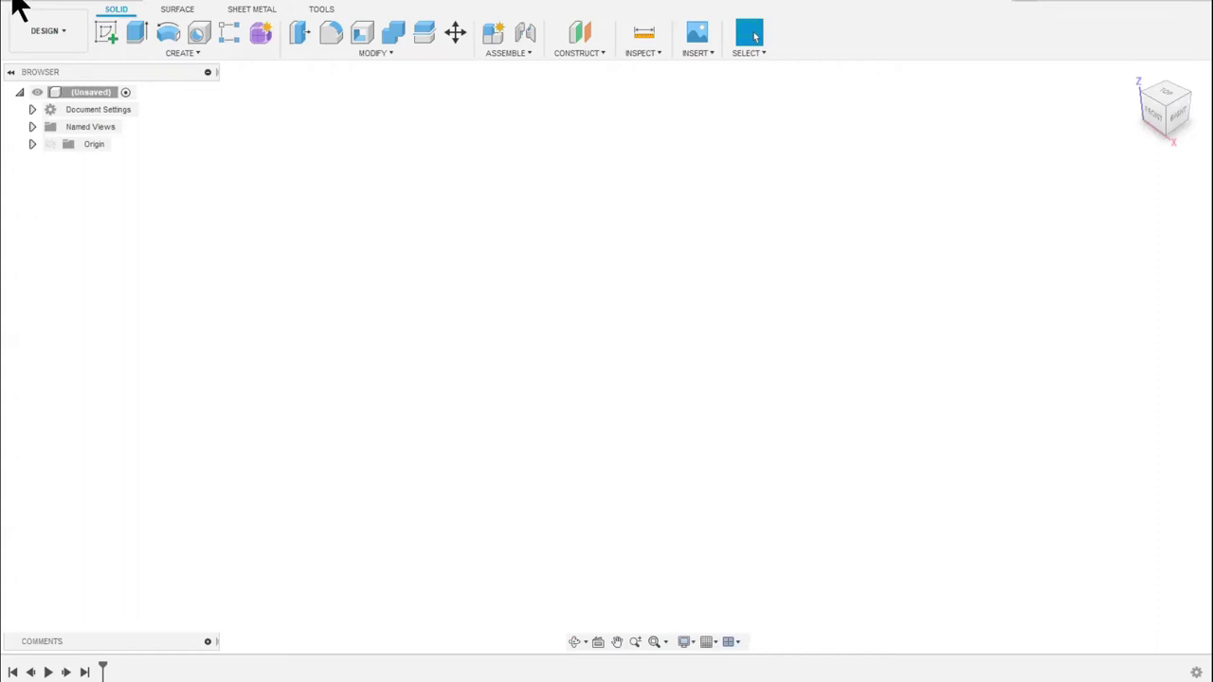
click(17, 9)
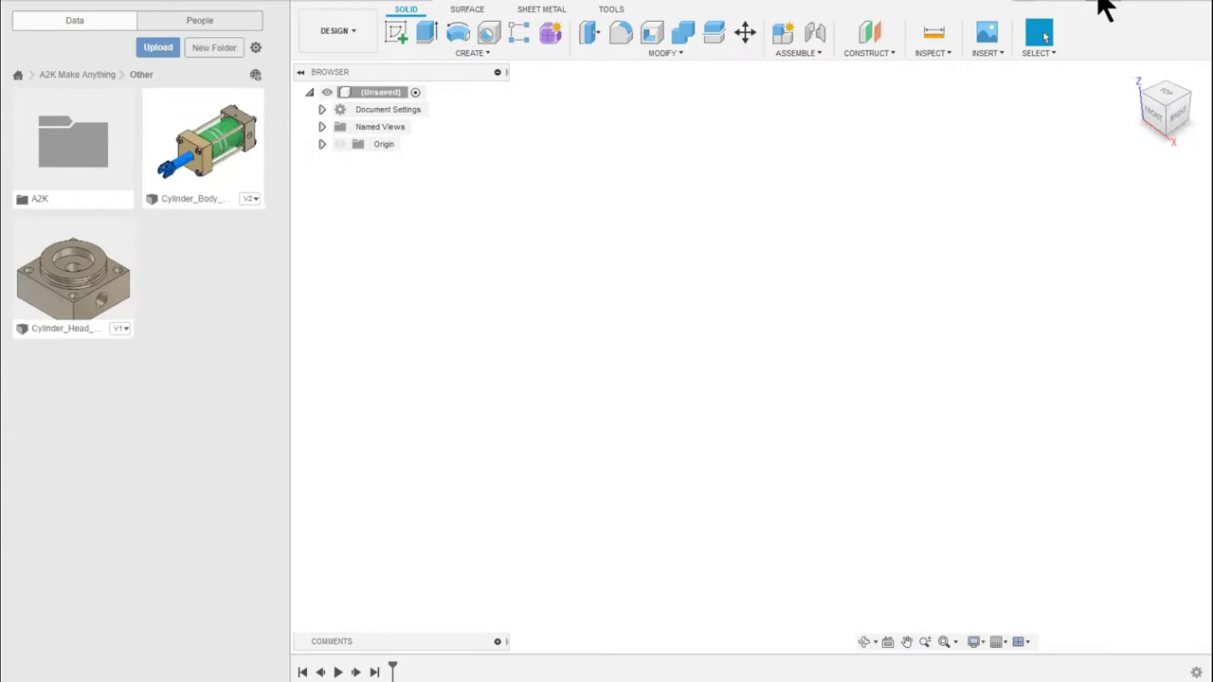
click(1101, 10)
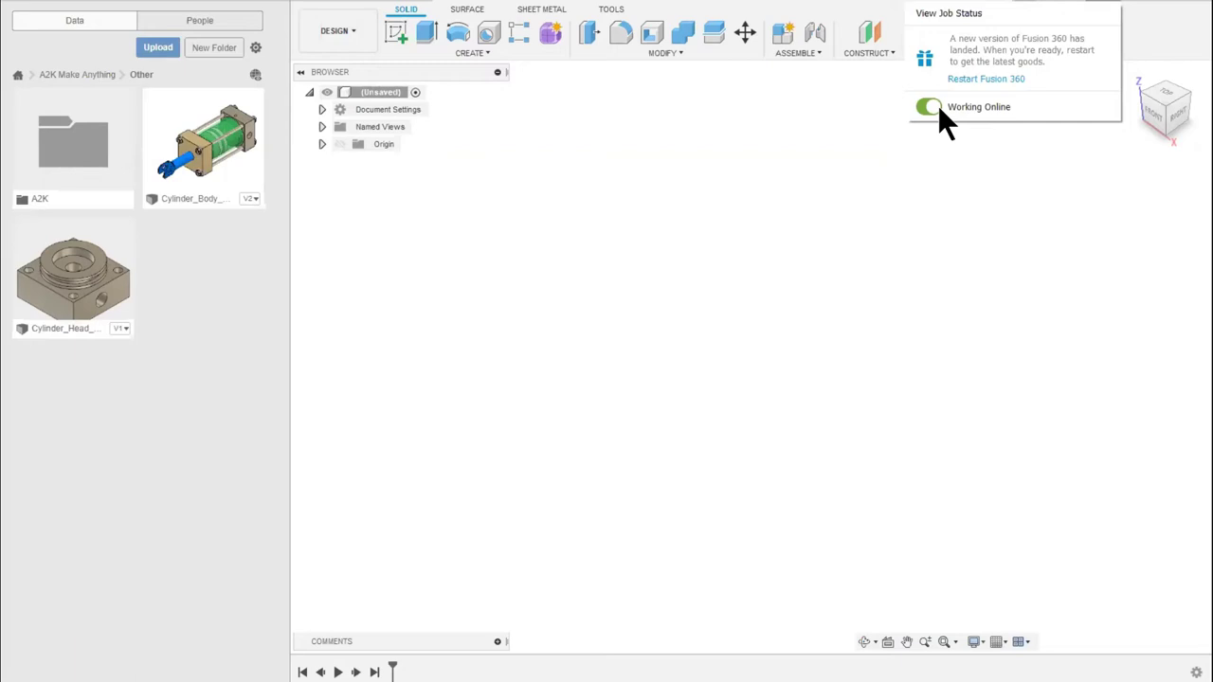
click(944, 190)
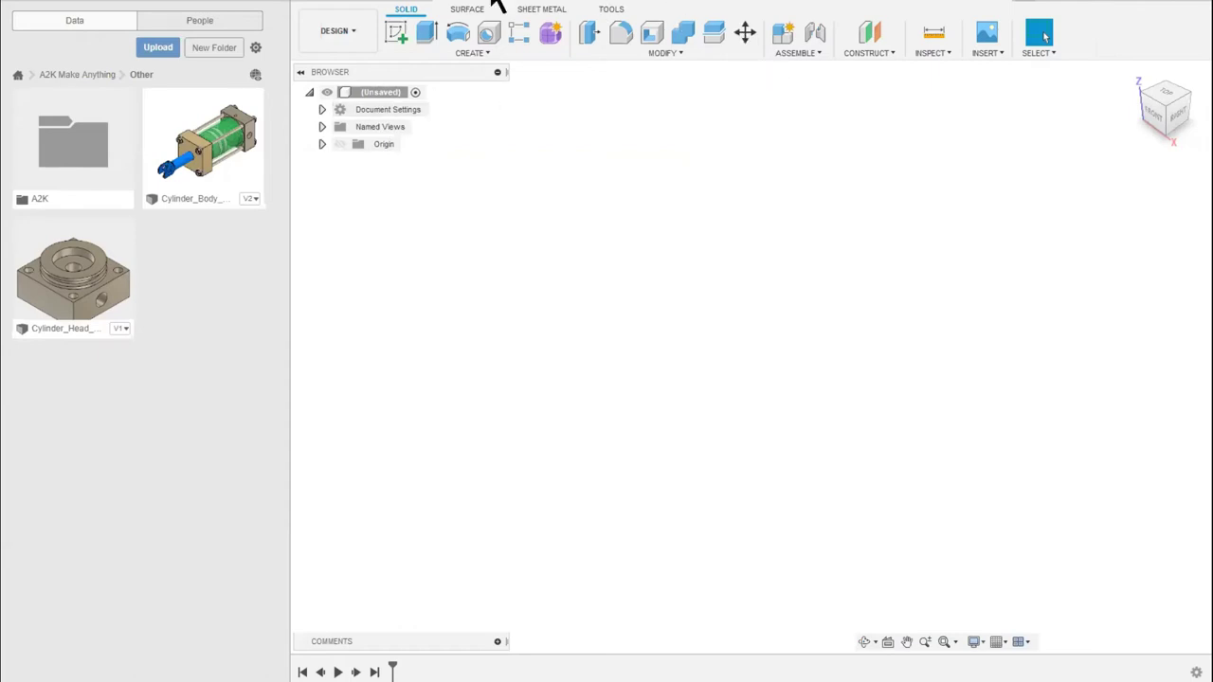
click(344, 5)
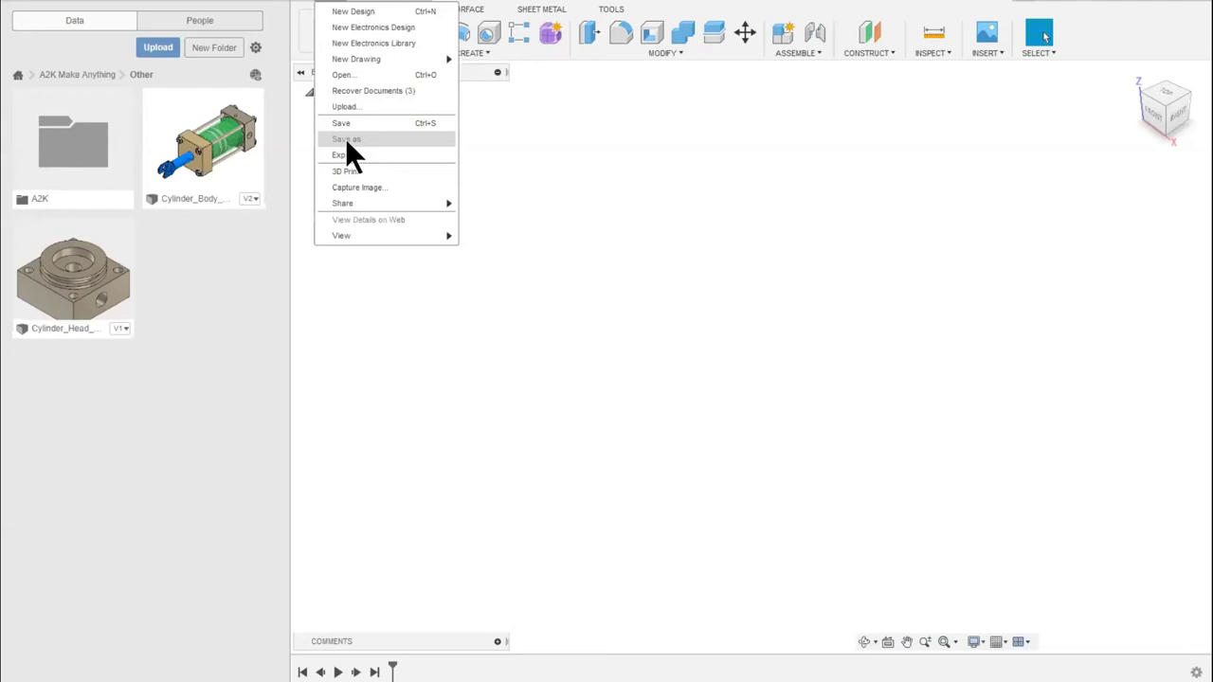
click(575, 180)
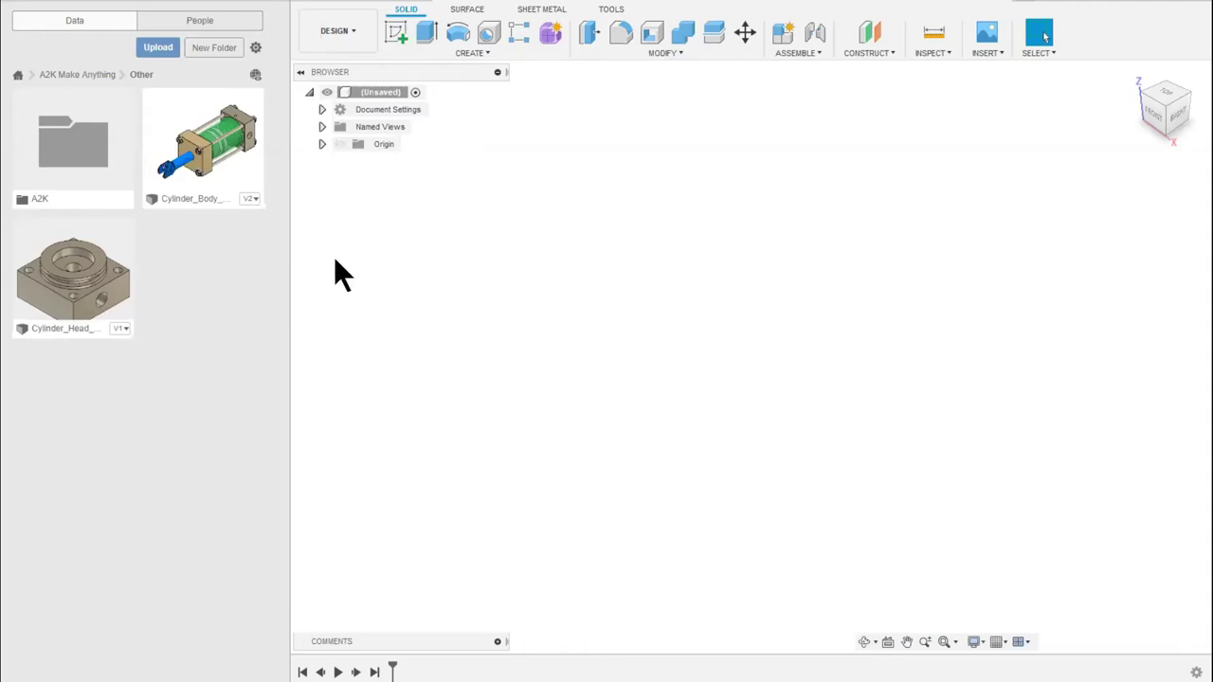
Open the cylinder body assembly from the Other folder of the A2K Make Anything project
click(57, 72)
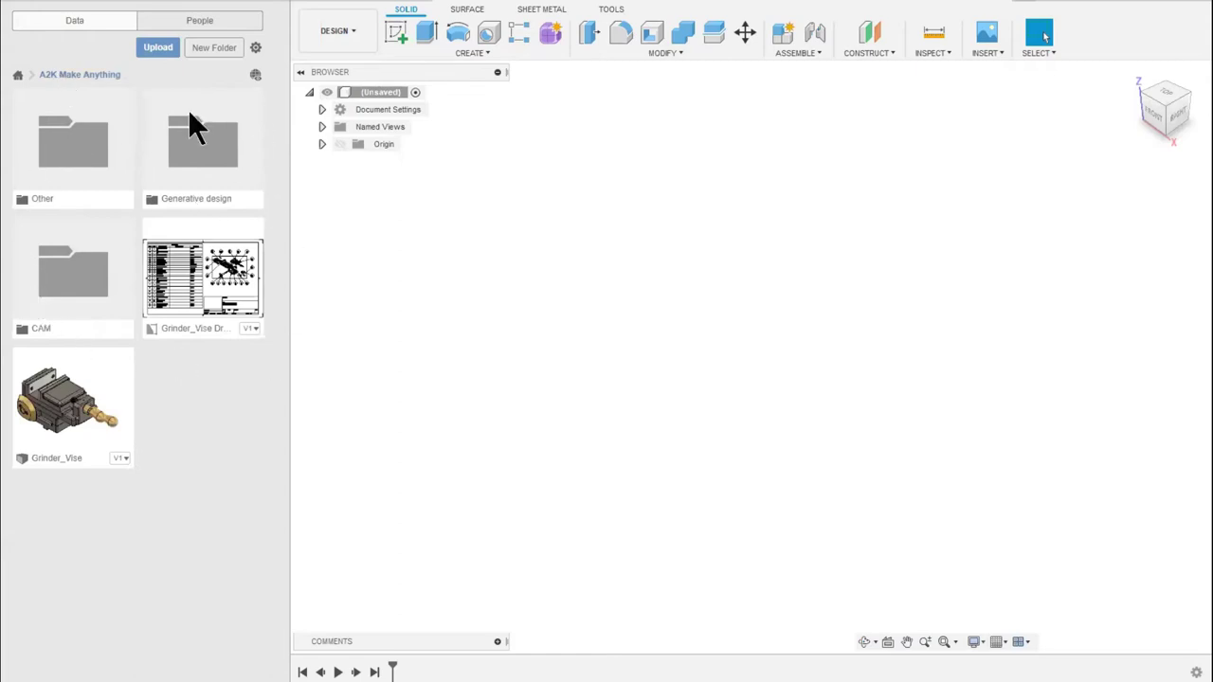
click(76, 154)
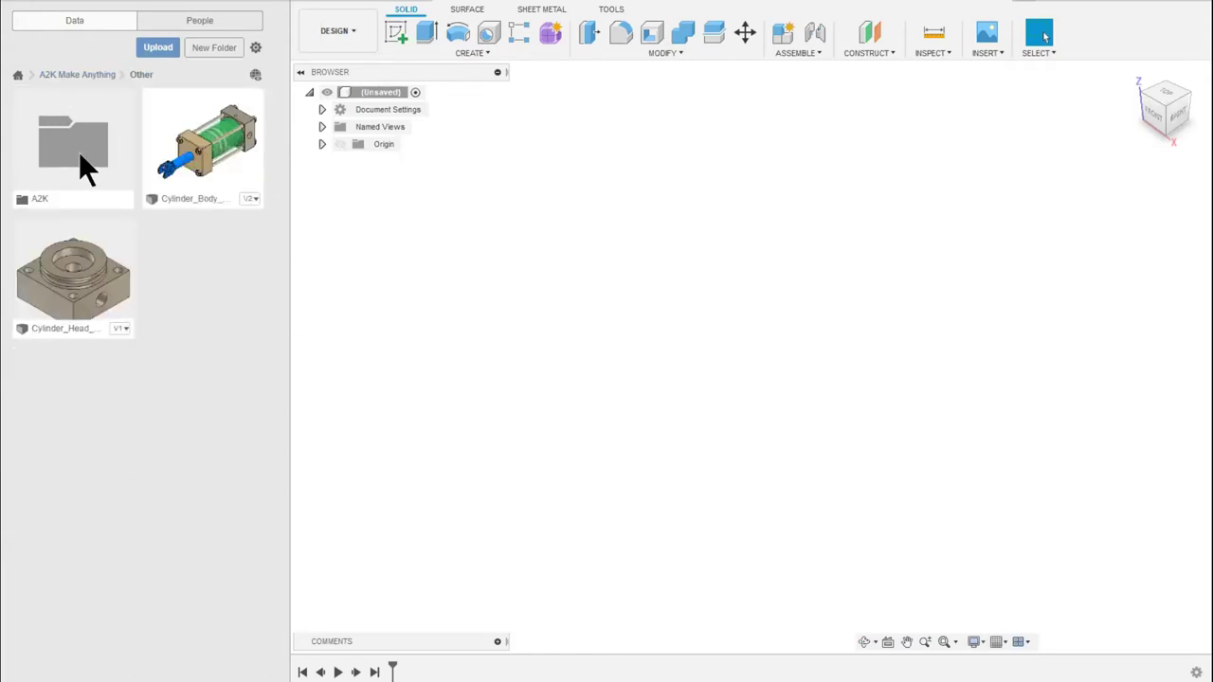
double_click(224, 175)
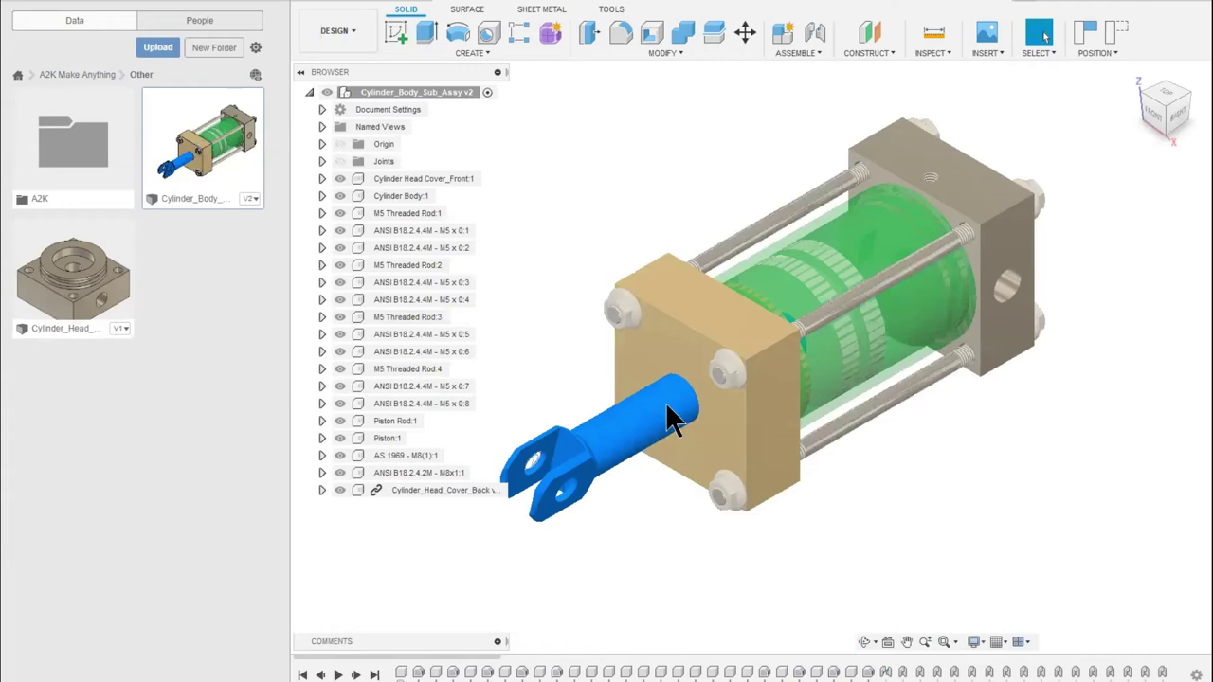
Slide and rotate the blue piston rod so that it sits further inside the cylinder
middle_drag(816, 484, 857, 485)
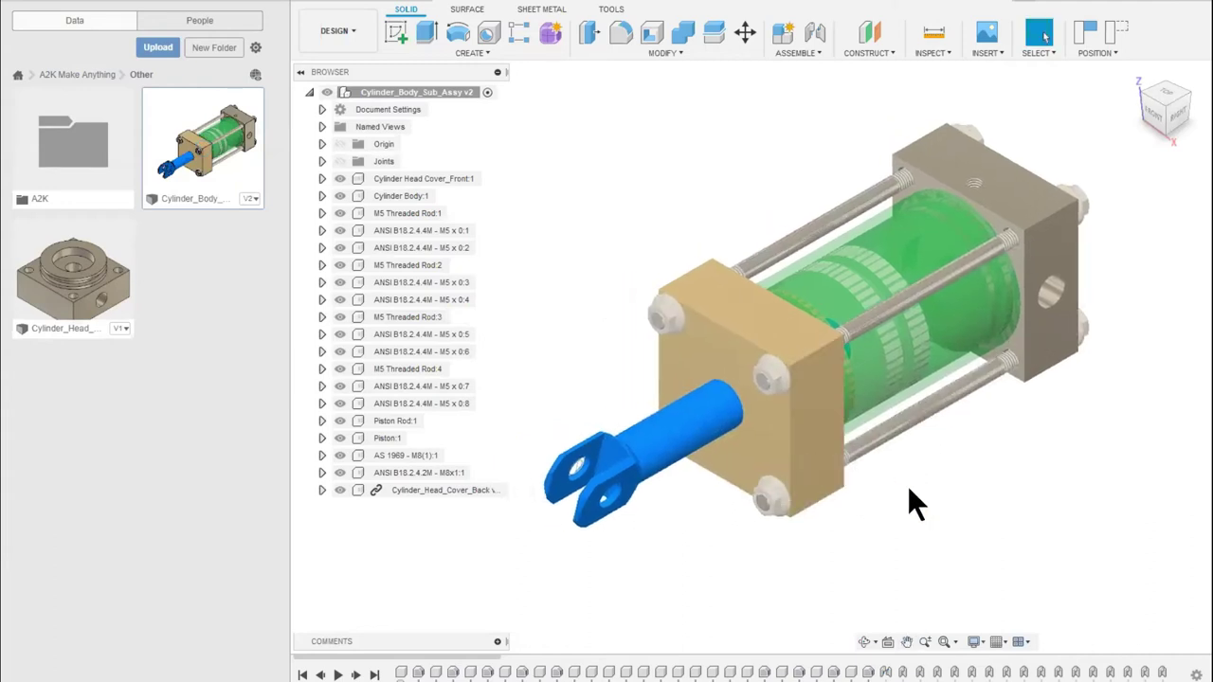
mouse_move(716, 443)
mouse_down()
mouse_move(677, 435)
mouse_move(700, 413)
mouse_move(671, 444)
mouse_move(716, 399)
mouse_move(667, 422)
mouse_move(710, 414)
mouse_move(712, 429)
mouse_up()
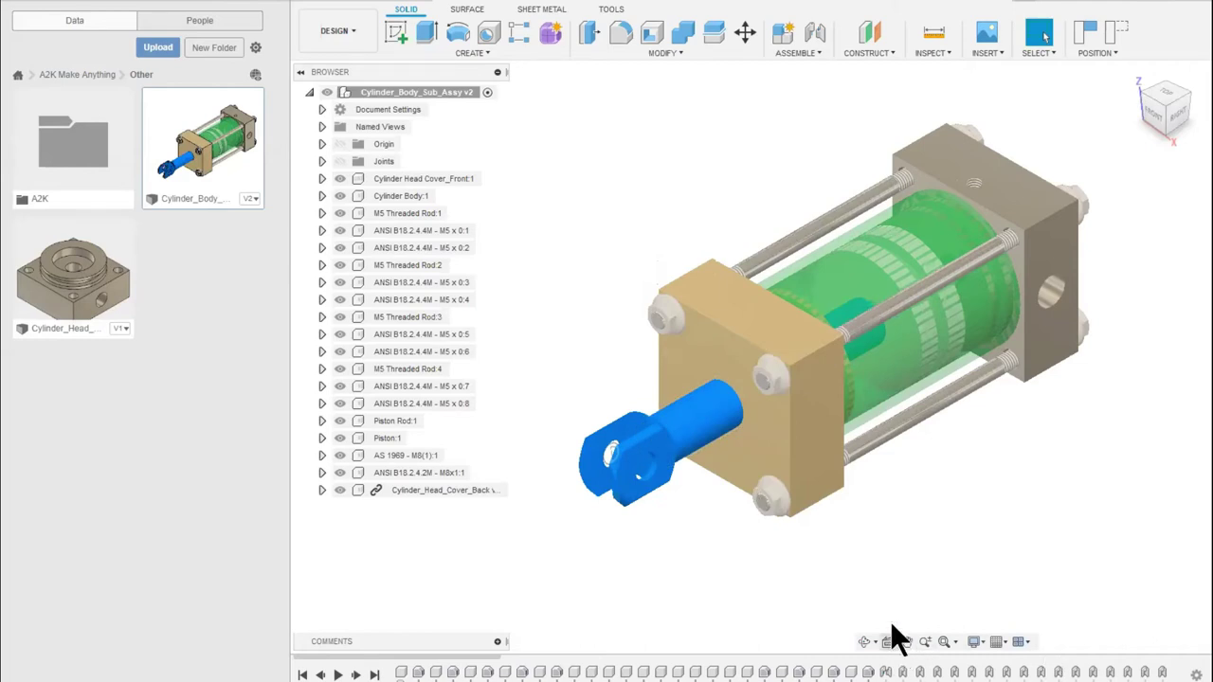
scroll(911, 413, down, 2)
scroll(911, 414, up, 3)
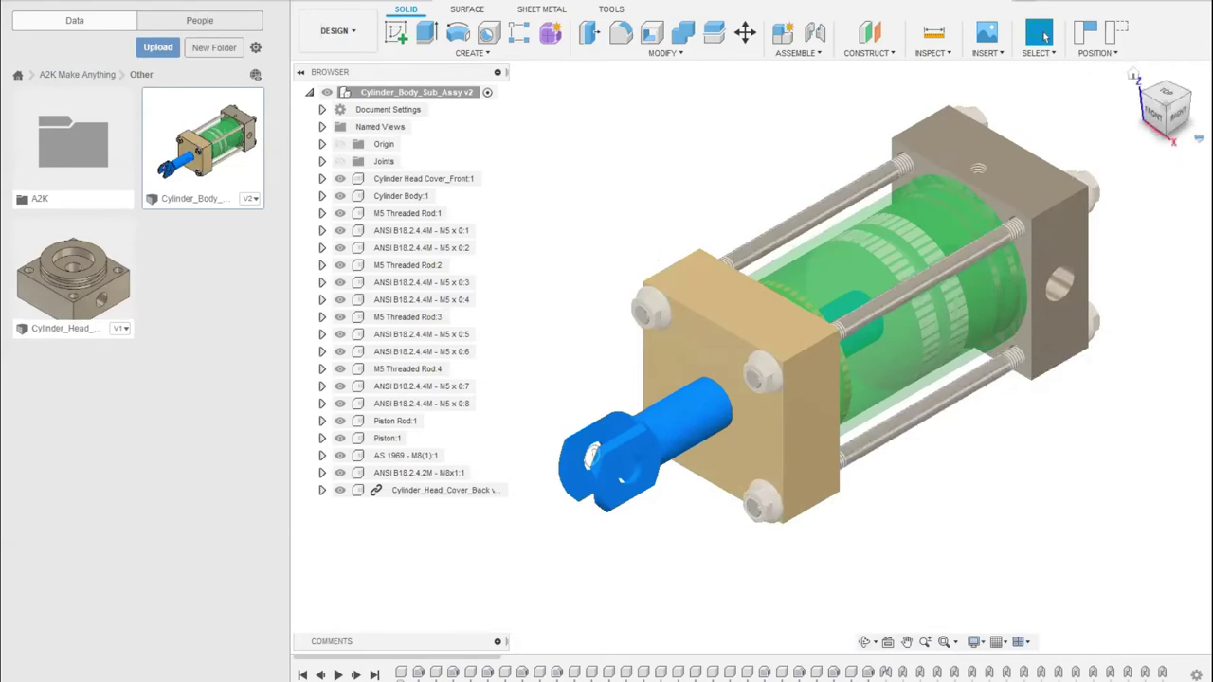
Examine the cylinder assembly from several angles and distances, including its underside
mouse_move(1167, 112)
mouse_down()
mouse_move(1138, 133)
mouse_move(1164, 104)
mouse_move(1152, 112)
mouse_up()
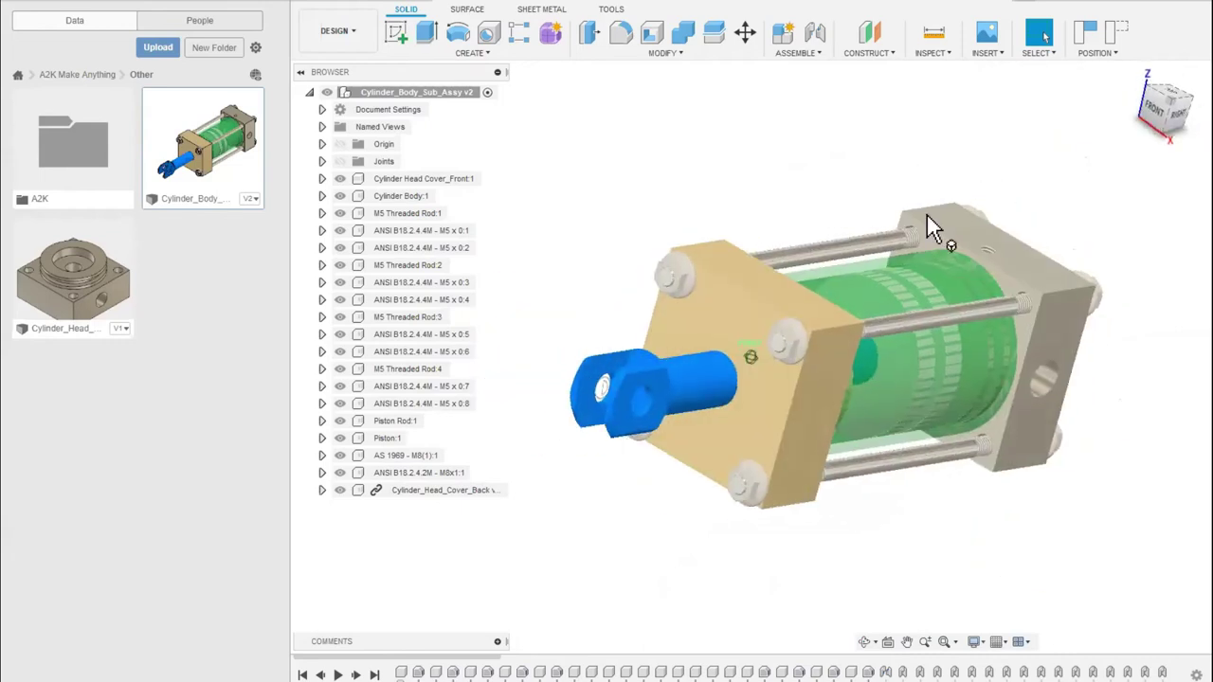
shift+middle_drag(902, 524, 885, 497)
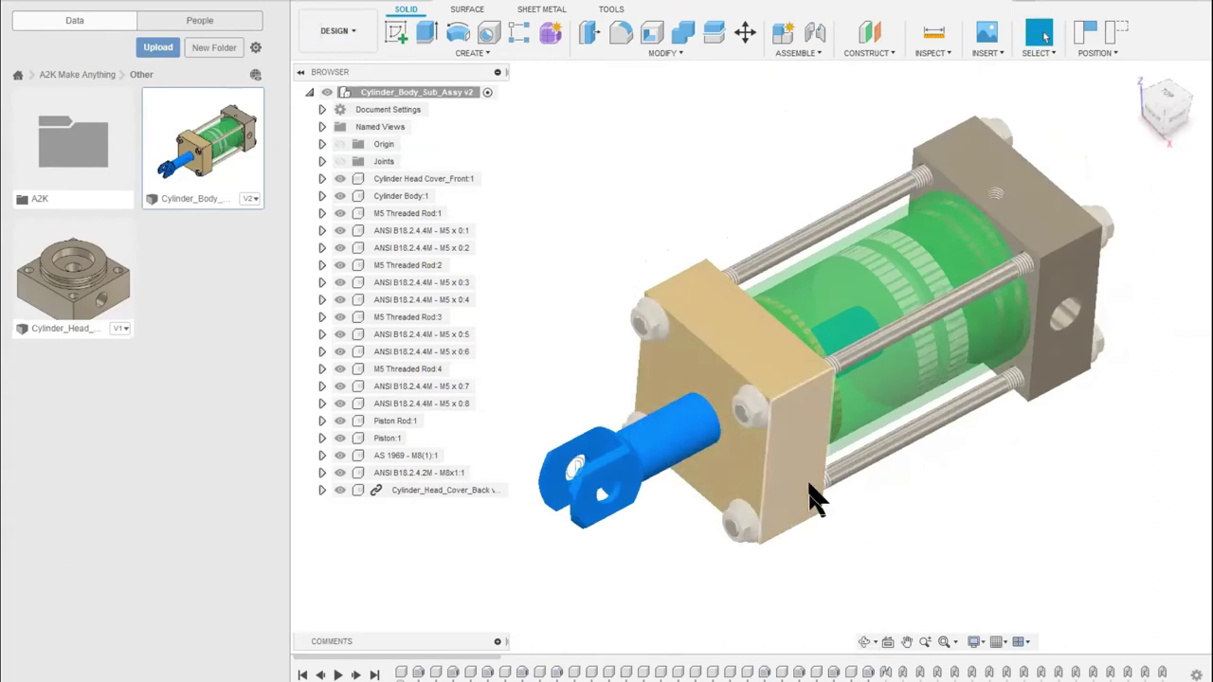
scroll(809, 486, down, 2)
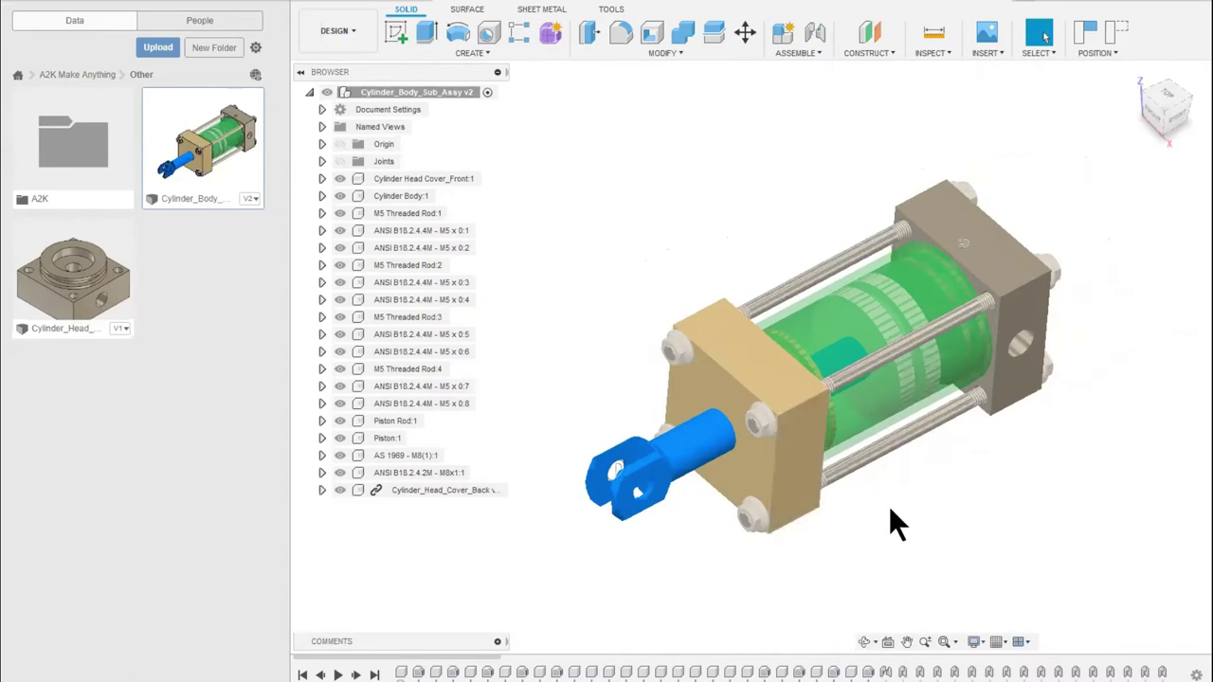
middle_drag(987, 479, 922, 537)
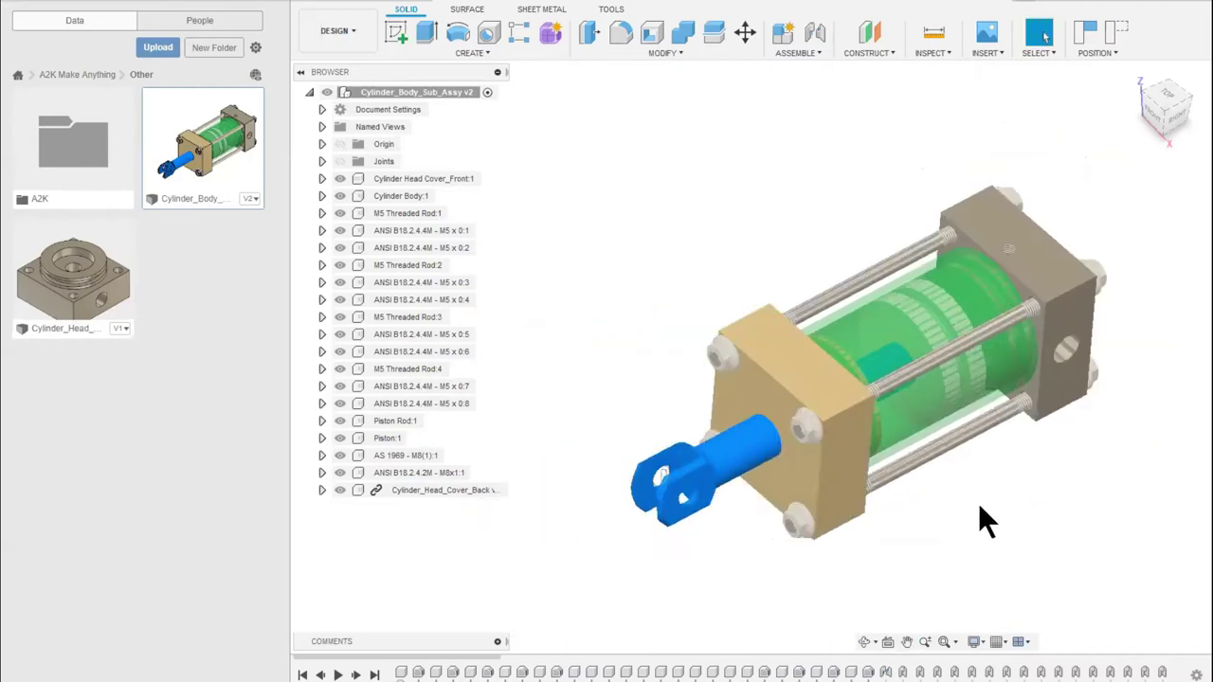
shift+middle_drag(996, 527, 615, 490)
key(Escape)
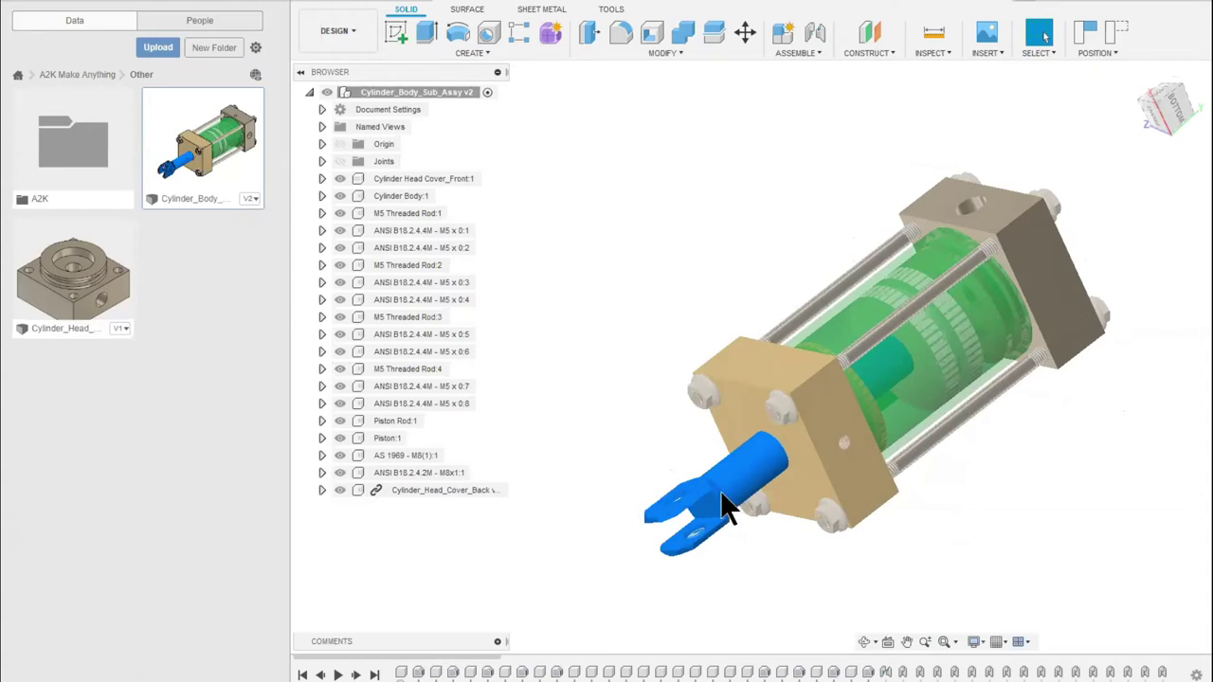
shift+middle_drag(821, 555, 766, 479)
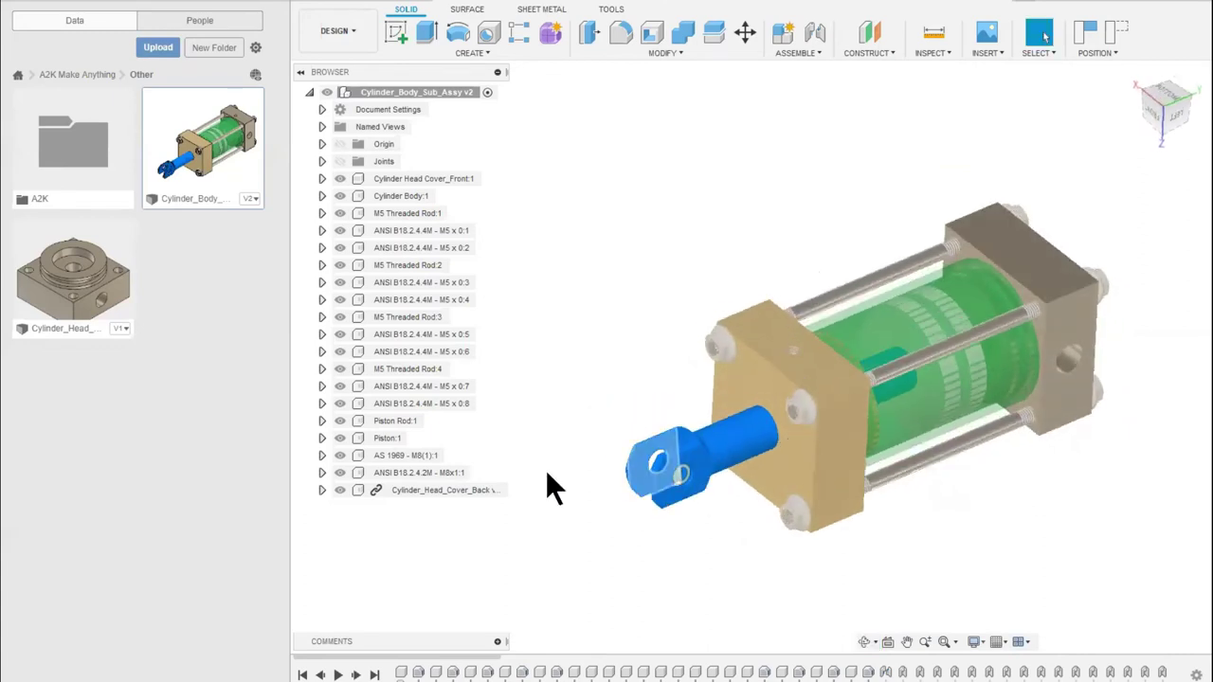
scroll(852, 527, down, 1)
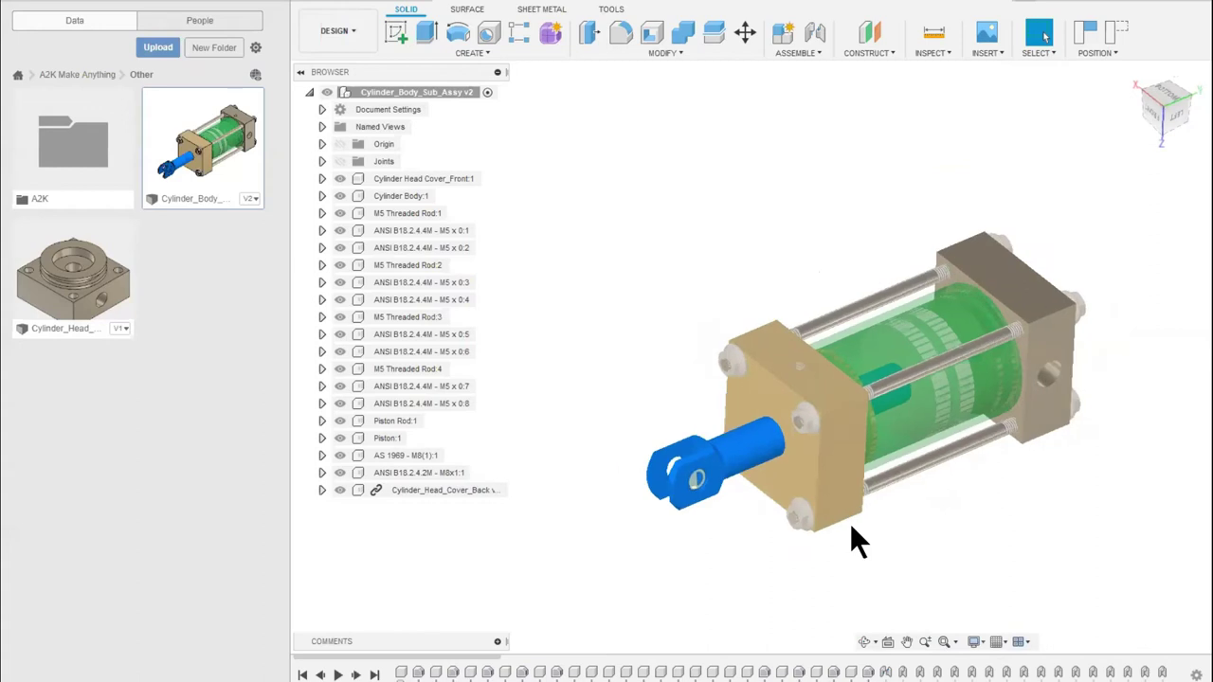
scroll(852, 527, down, 2)
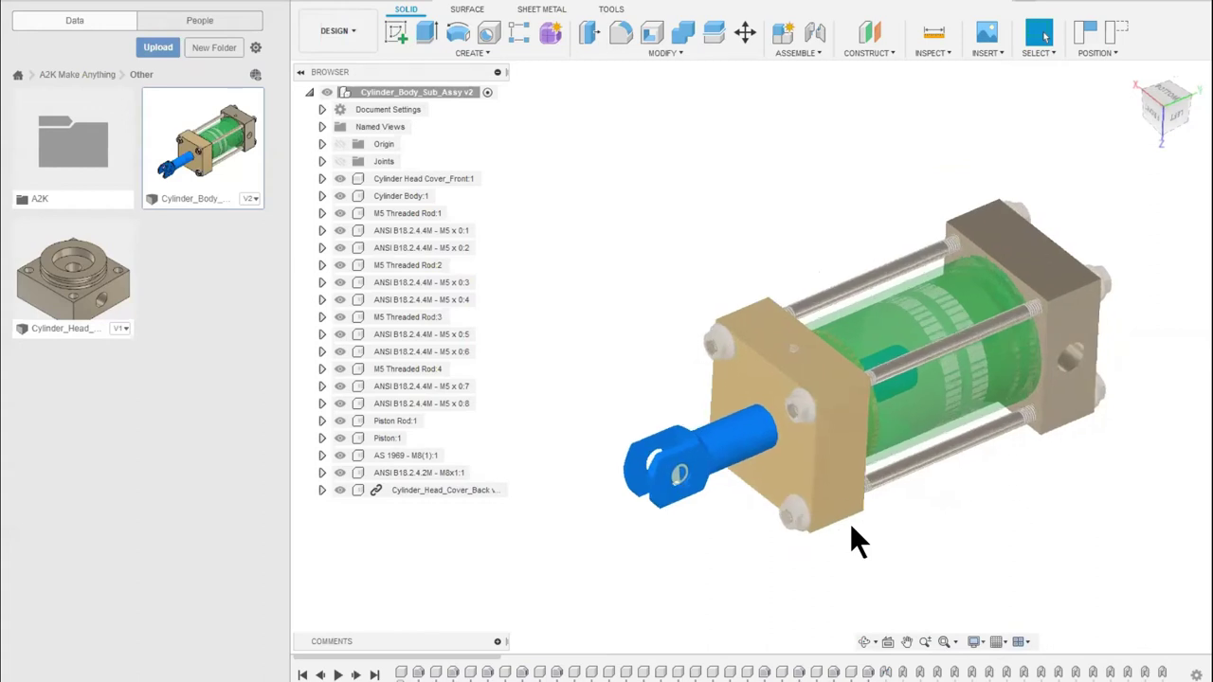
middle_drag(853, 525, 896, 492)
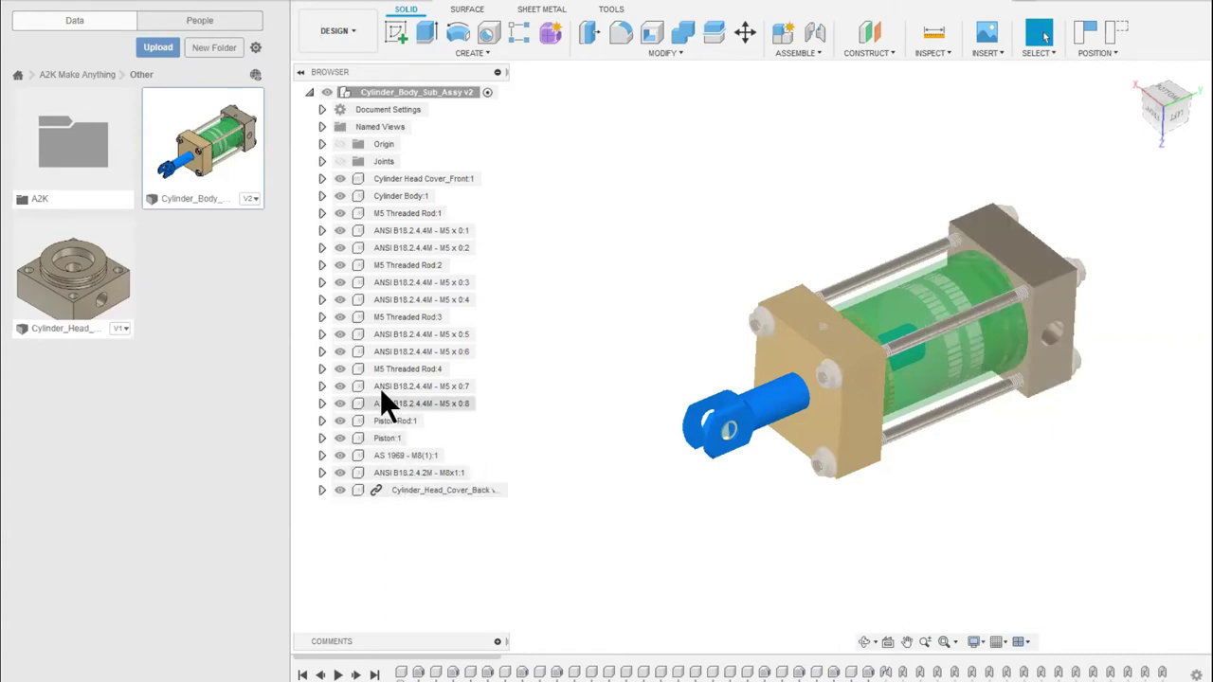
Highlight the Cylinder Body, front head cover and Piston Rod components, and pull the piston rod outward with a twist
click(391, 195)
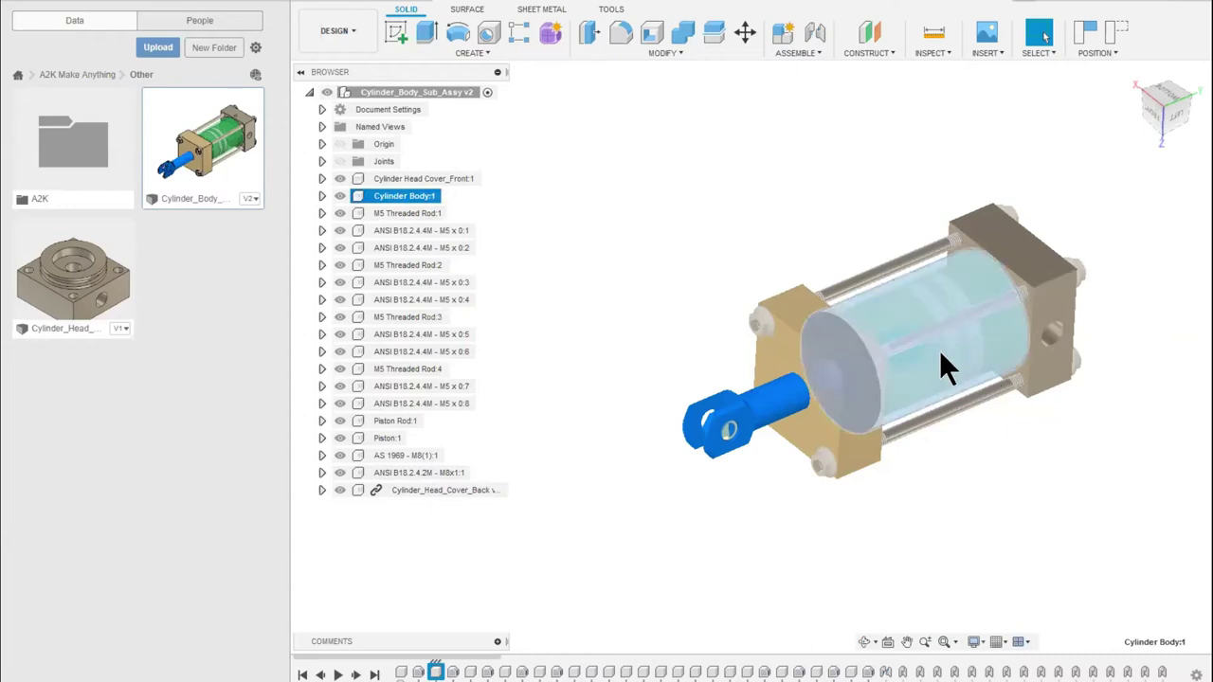
click(390, 178)
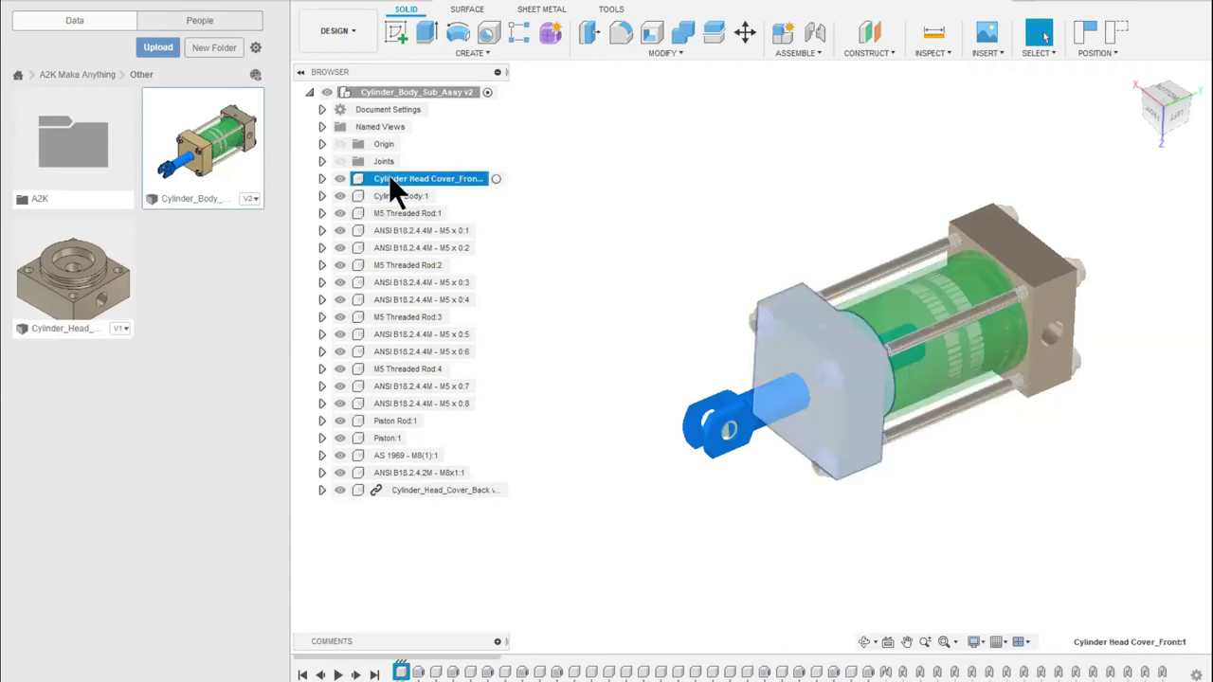
click(391, 422)
drag(684, 433, 718, 435)
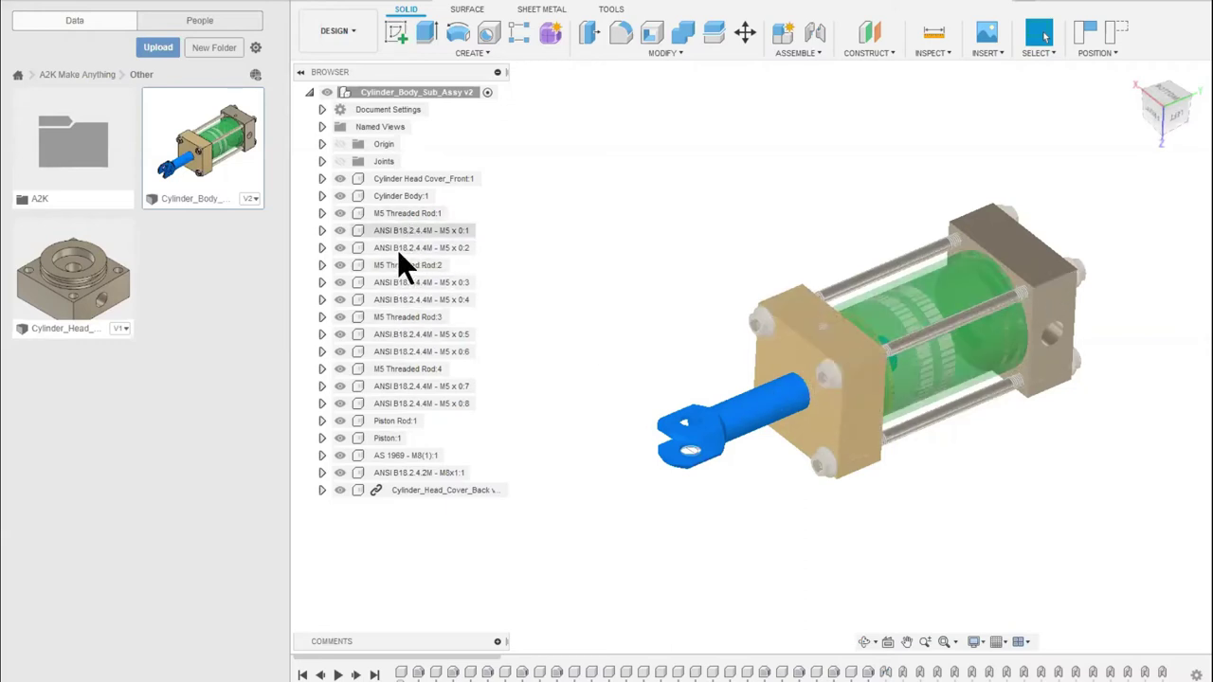
Identify the M5 x 0:8, Piston and AS 1969 - M8 components by highlighting them or switching their visibility off and back on
click(343, 409)
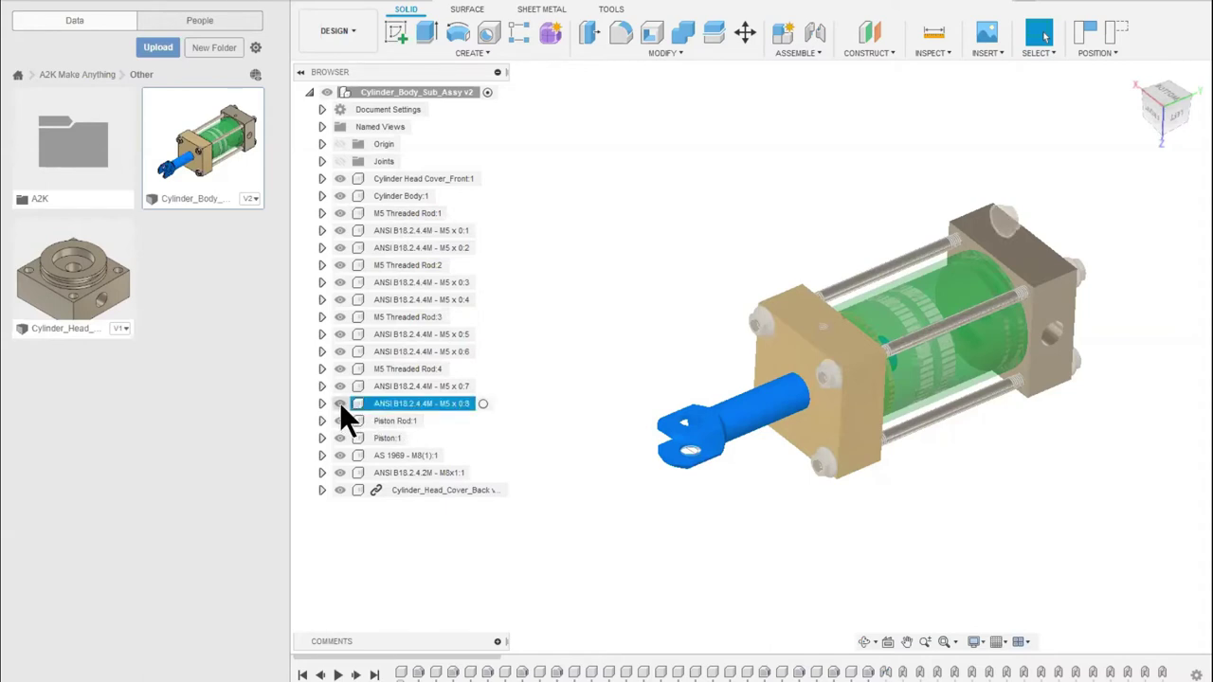
key(Escape)
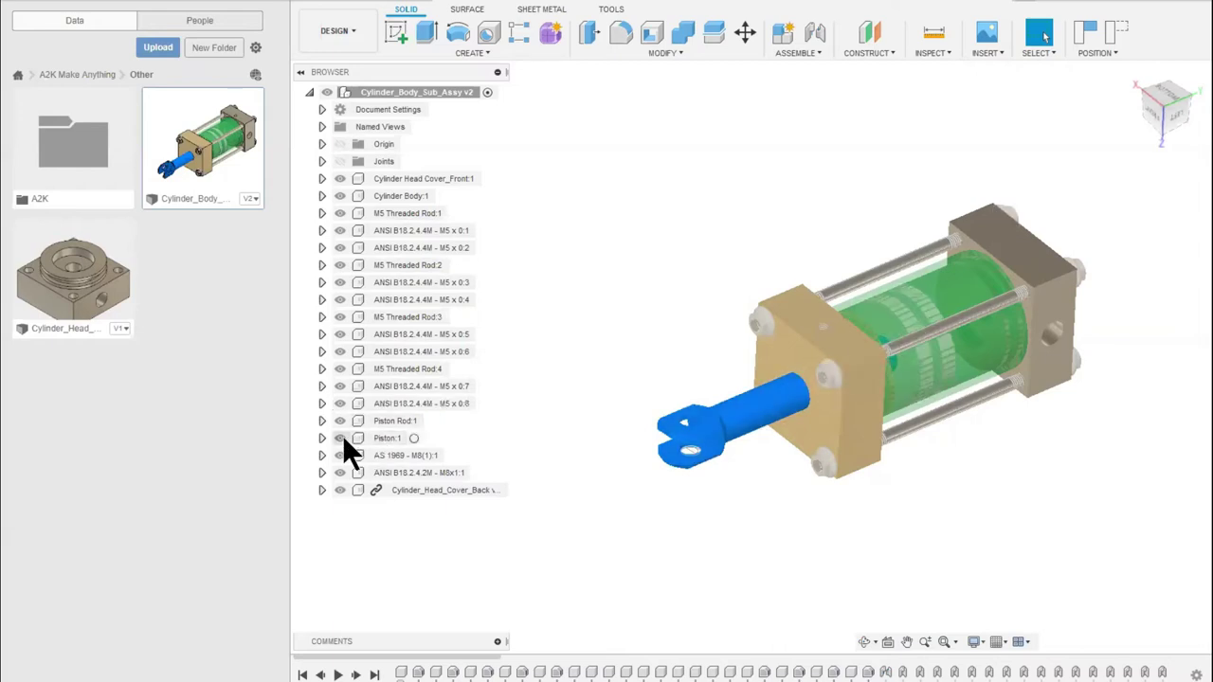
click(340, 437)
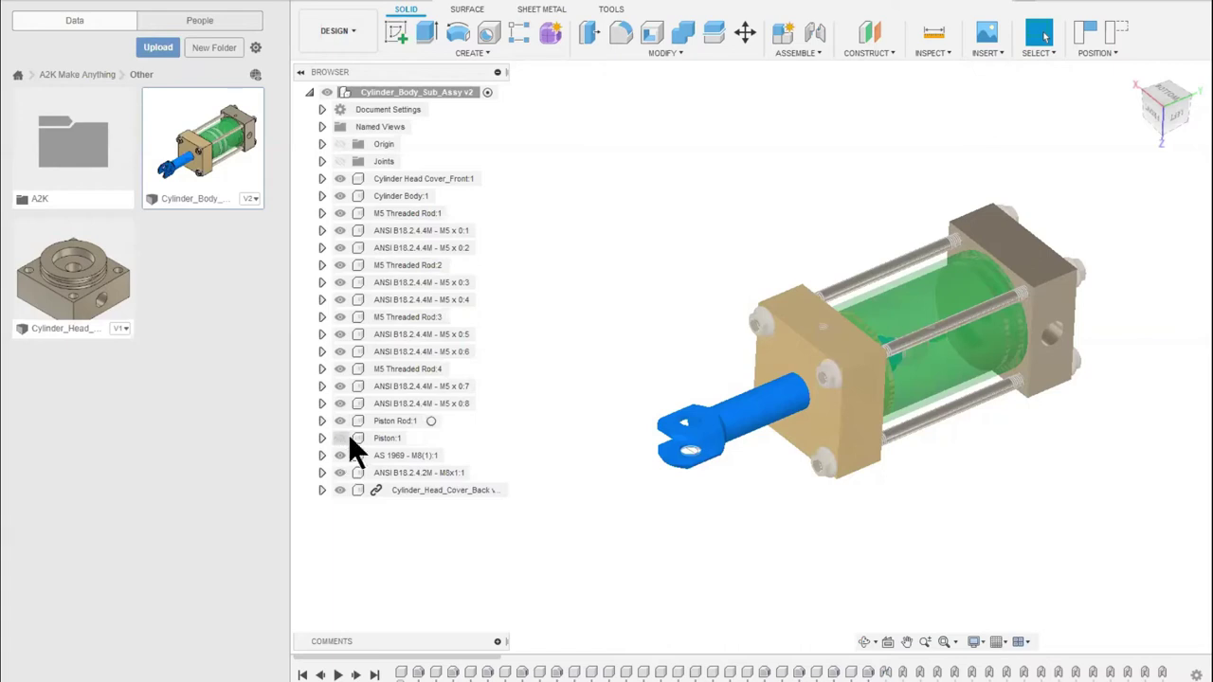
click(338, 436)
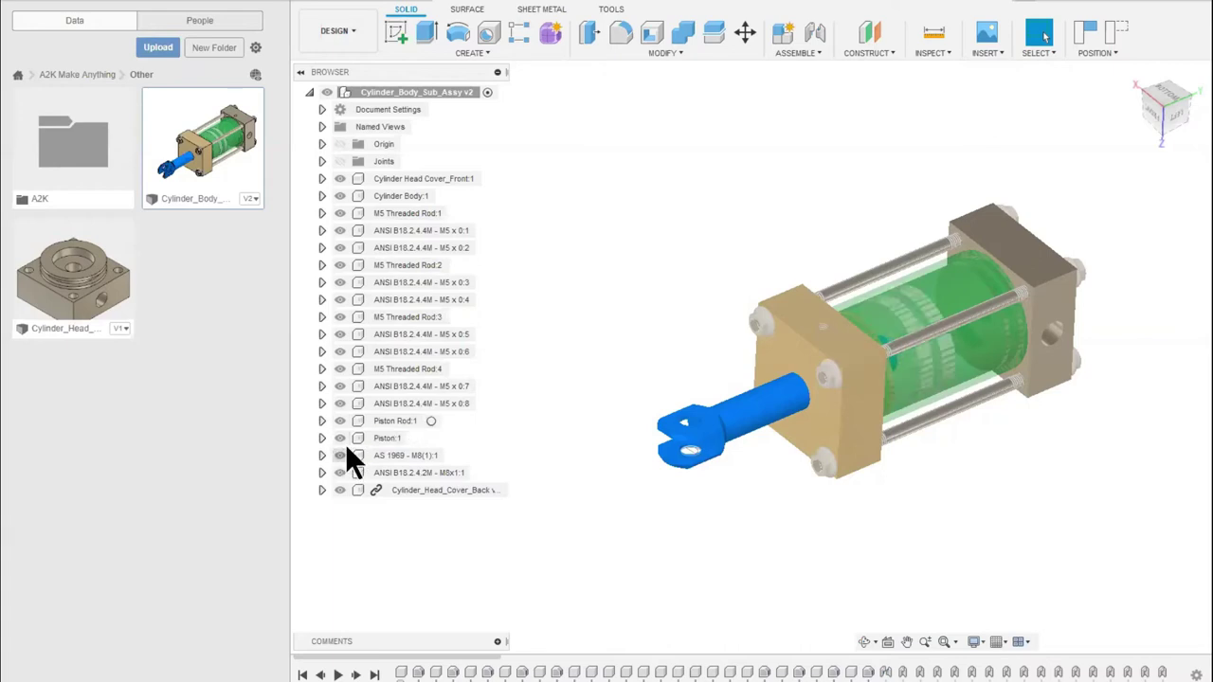
click(341, 455)
click(338, 456)
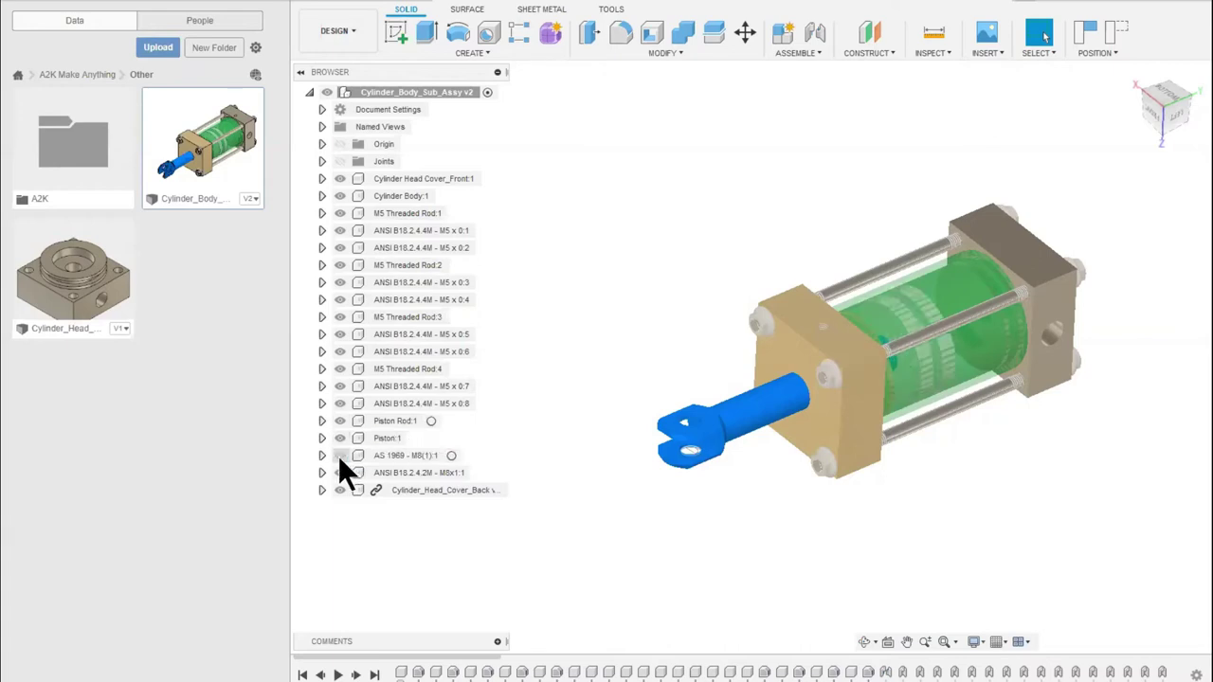
Switch the Piston Rod's visibility off and back on, and rotate its fork end about the rod axis
click(341, 421)
click(341, 421)
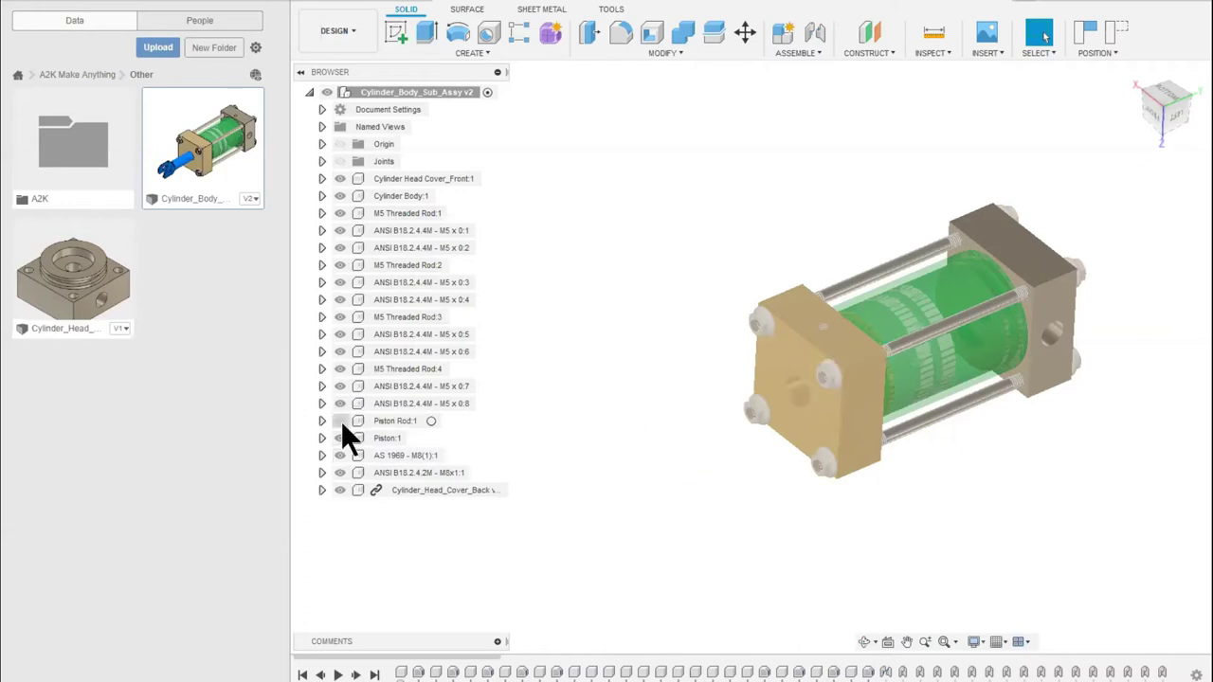
click(341, 421)
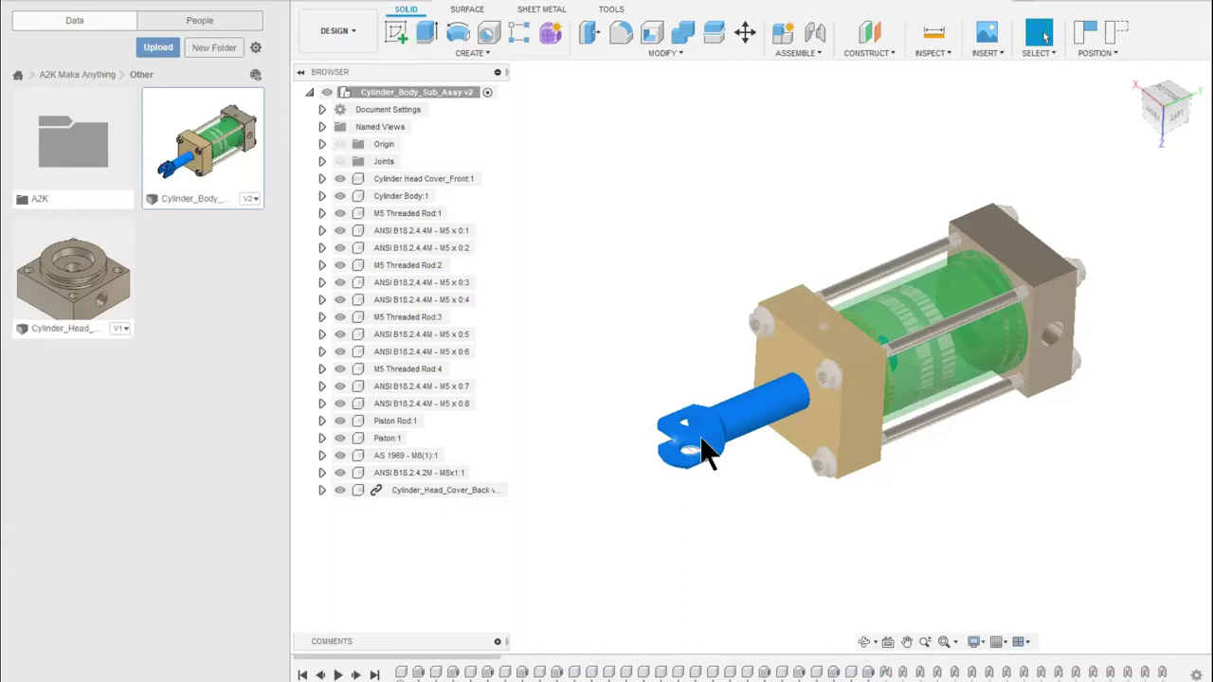
drag(648, 452, 700, 461)
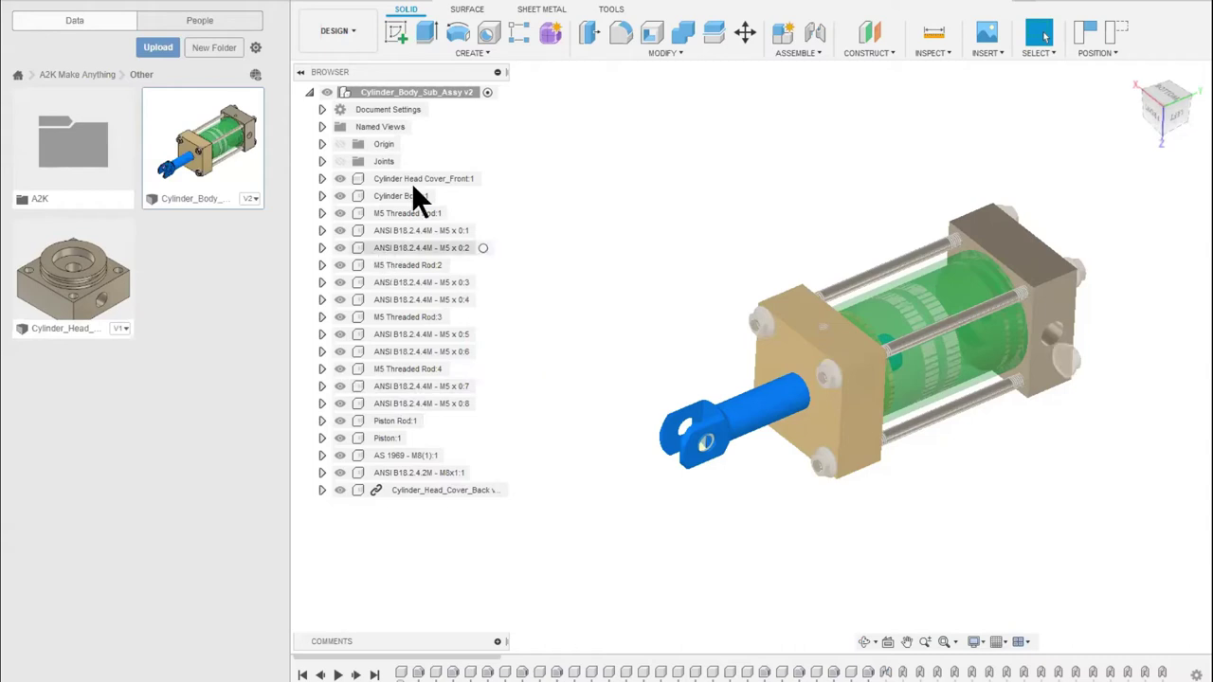
Review the file types offered for exporting the cylinder assembly, down to STL, and leave without exporting
click(339, 9)
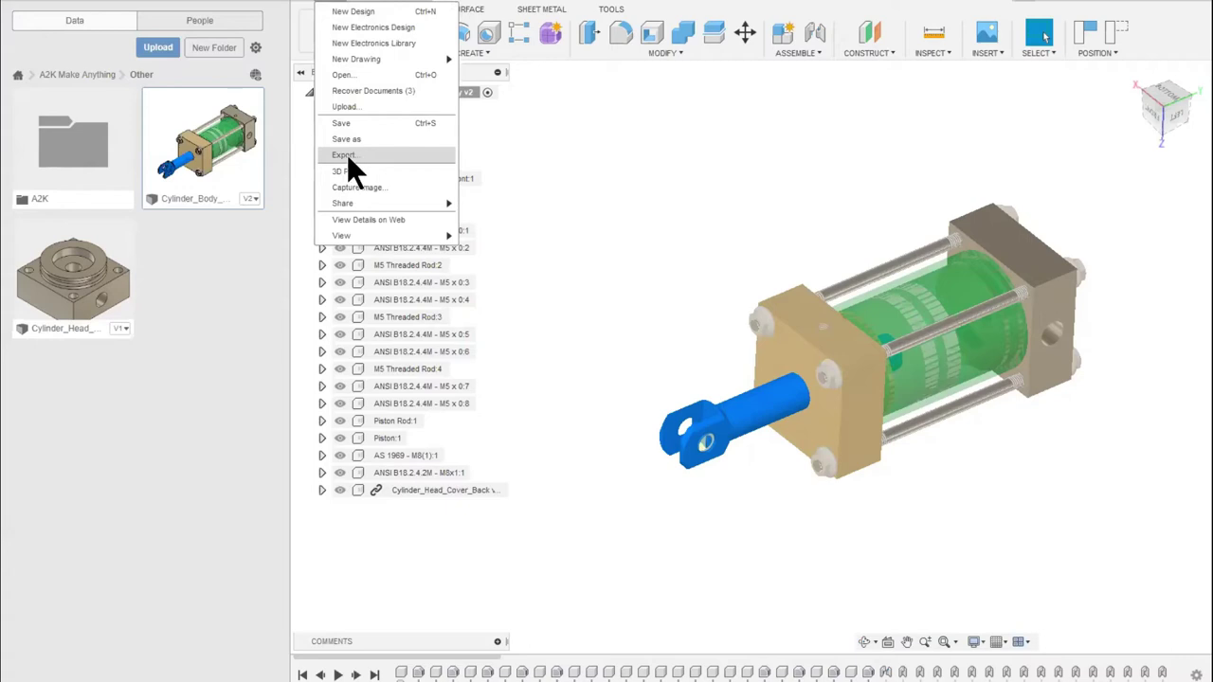
click(343, 155)
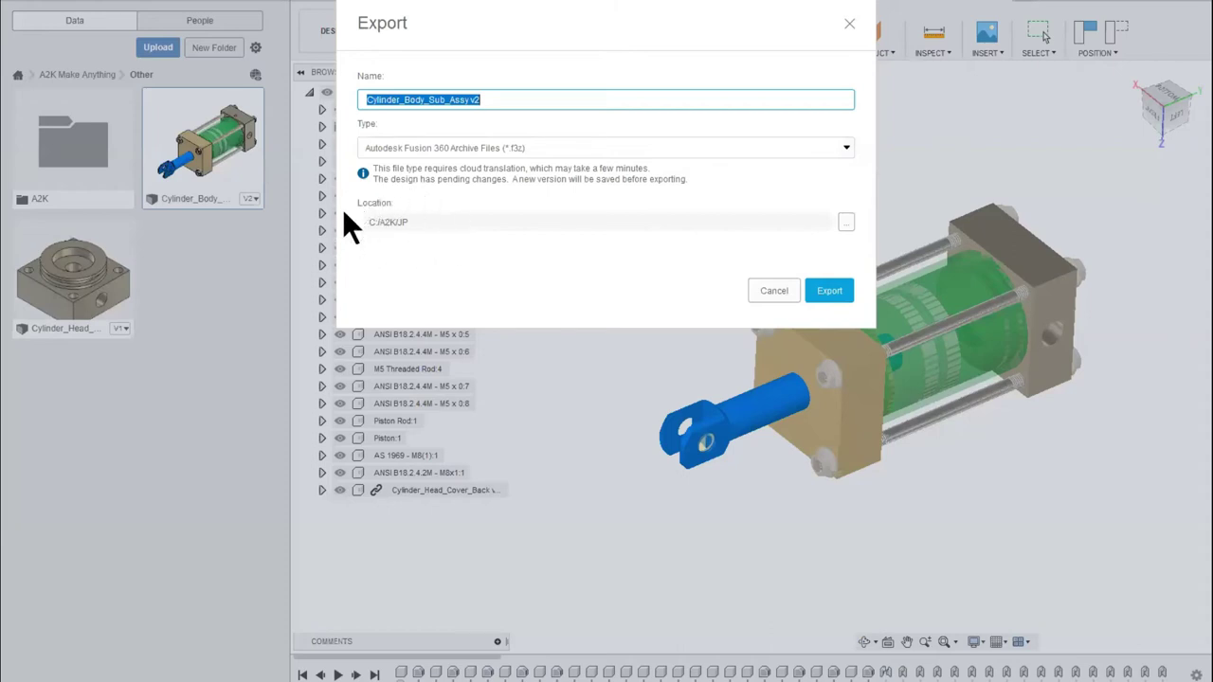
click(847, 148)
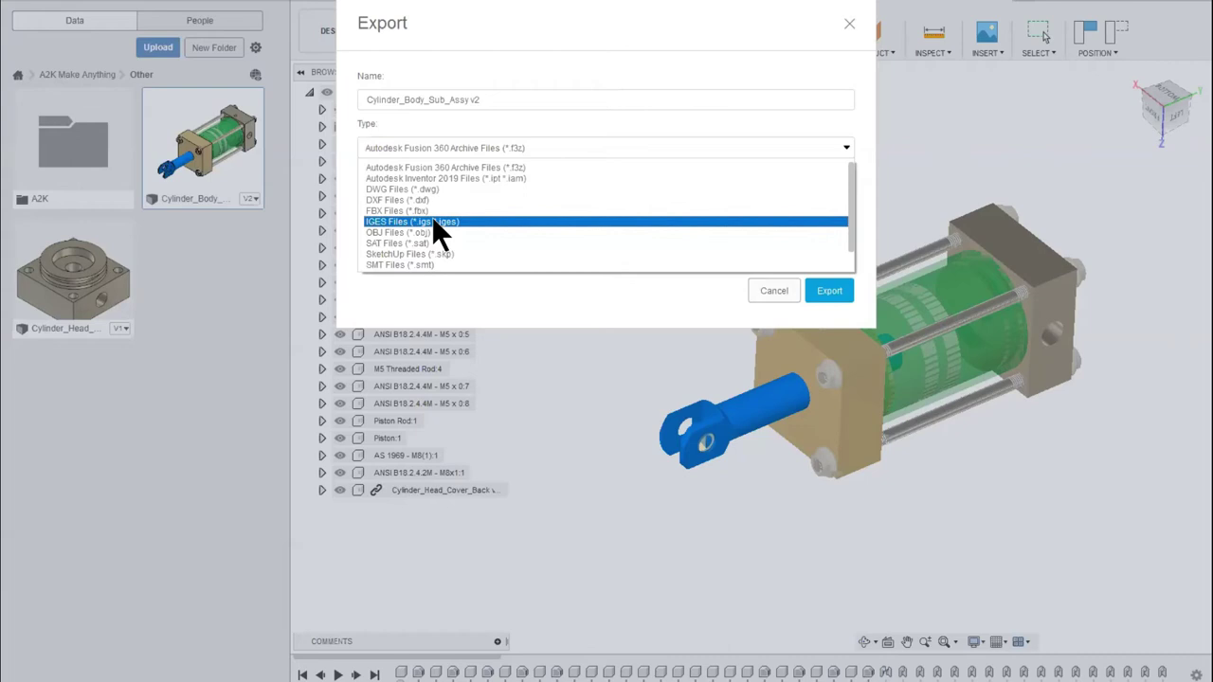
scroll(464, 254, down, 1)
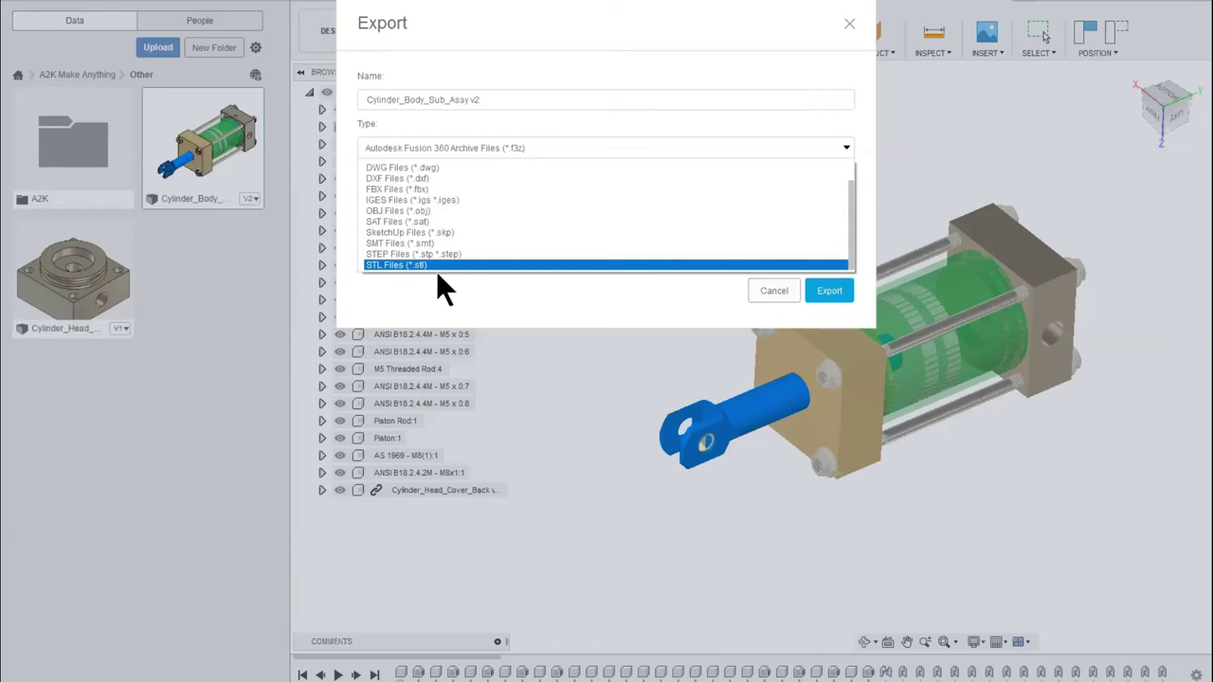
click(591, 395)
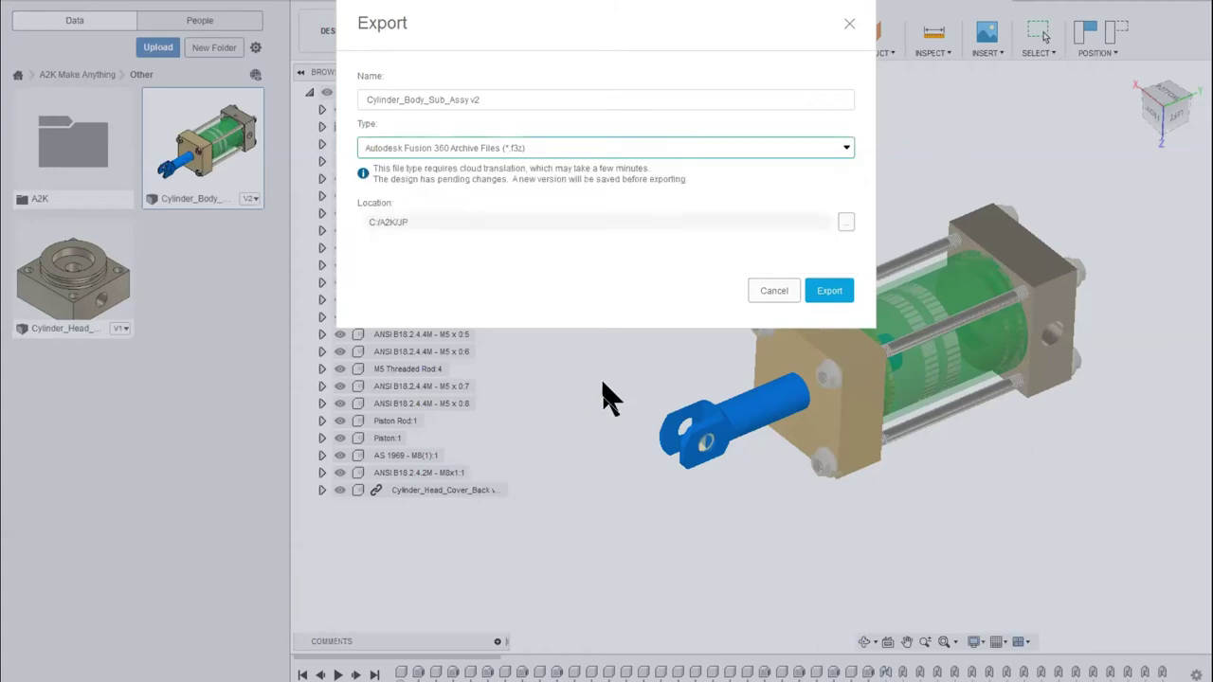
click(783, 290)
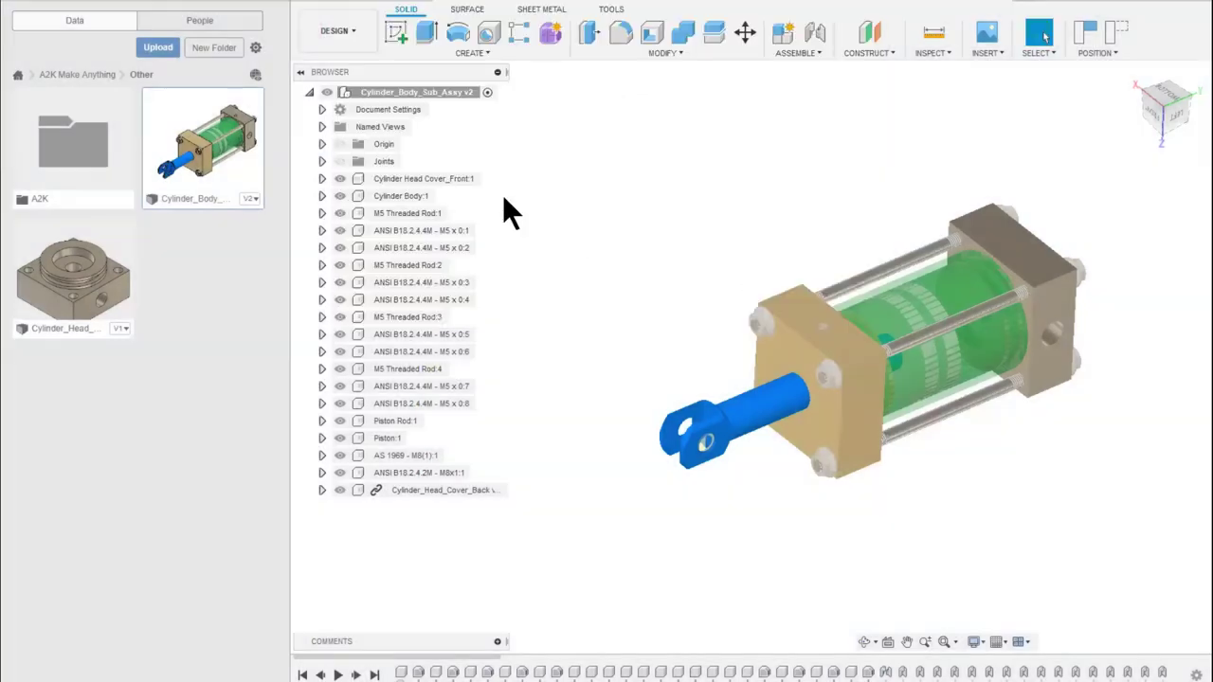
Send the front cylinder head cover to the 3D print utility using the 3D Print command
click(344, 8)
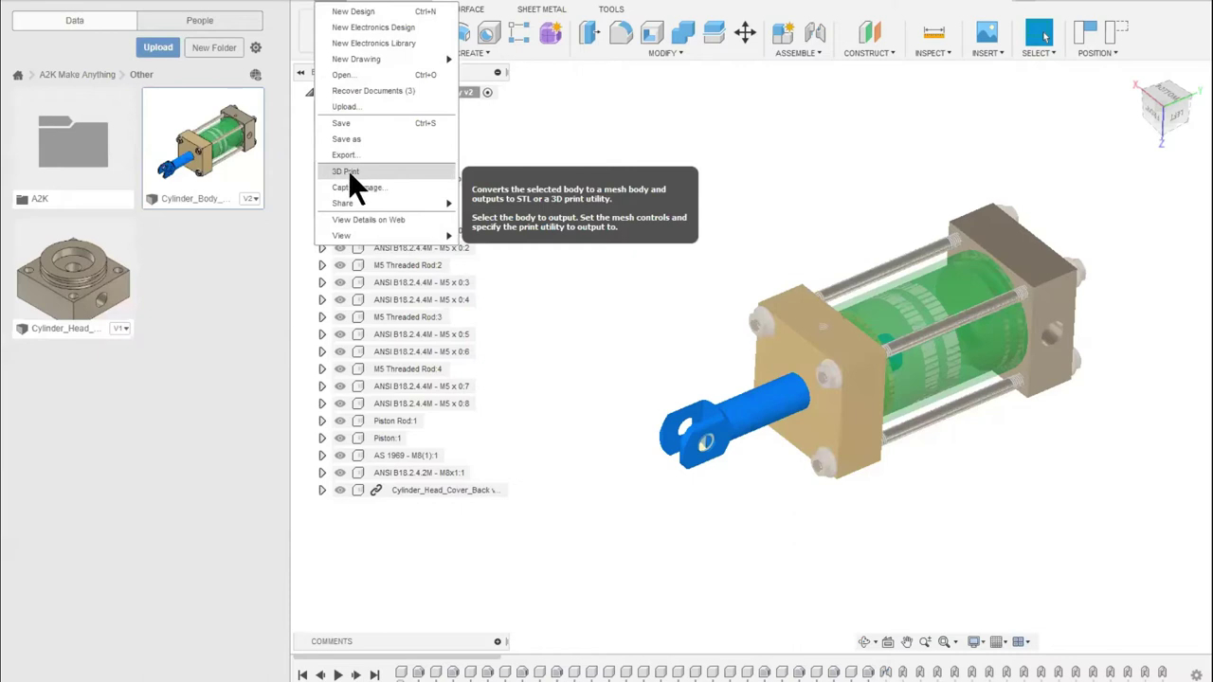
key(Escape)
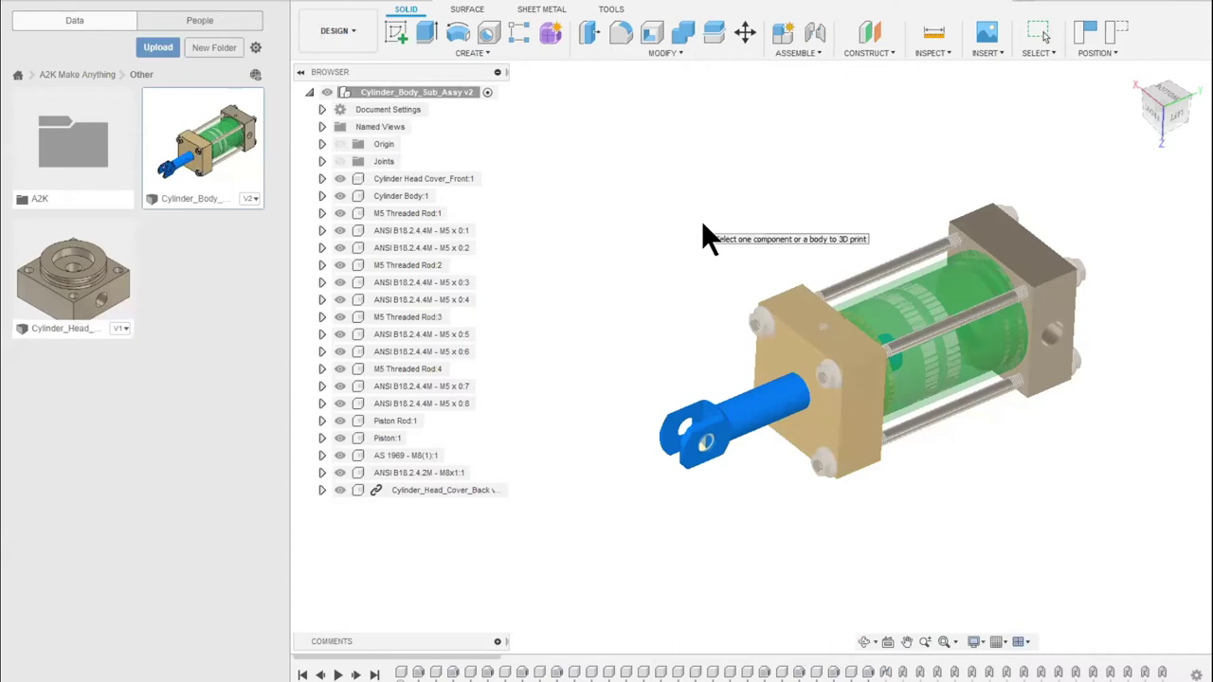
click(793, 322)
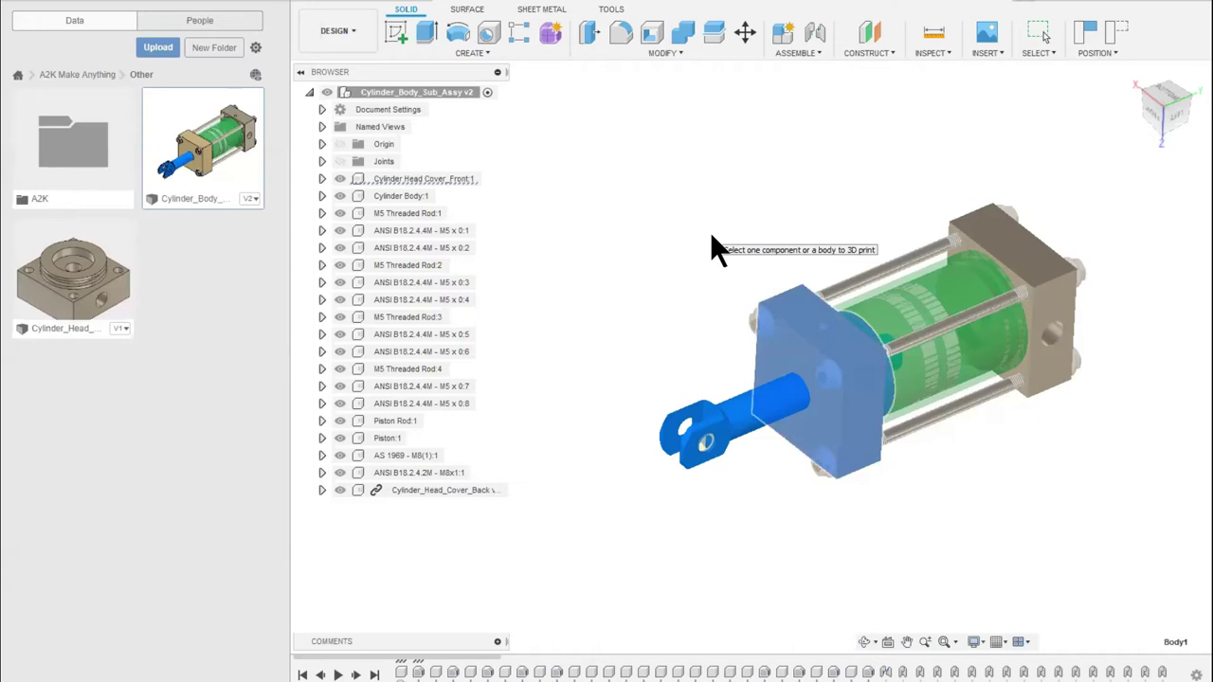
key(Return)
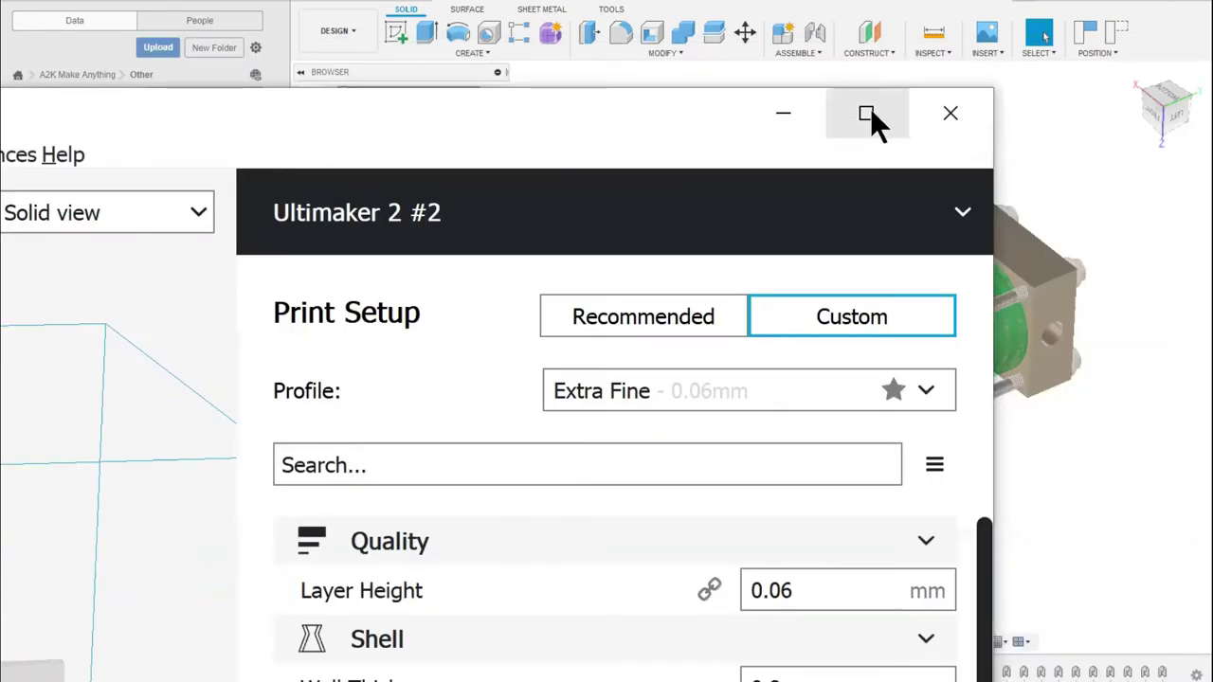
Switch to Cura, inspect the head cover on the Ultimaker 2 build plate, and close Cura
click(867, 117)
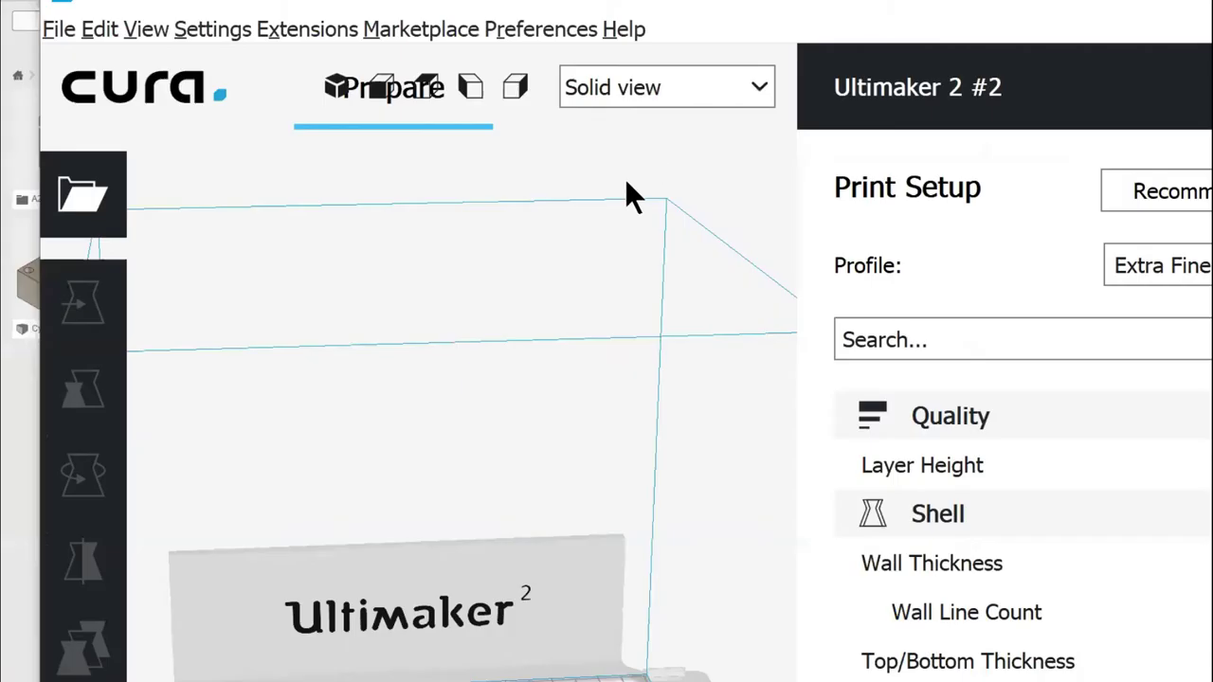
scroll(560, 455, down, 2)
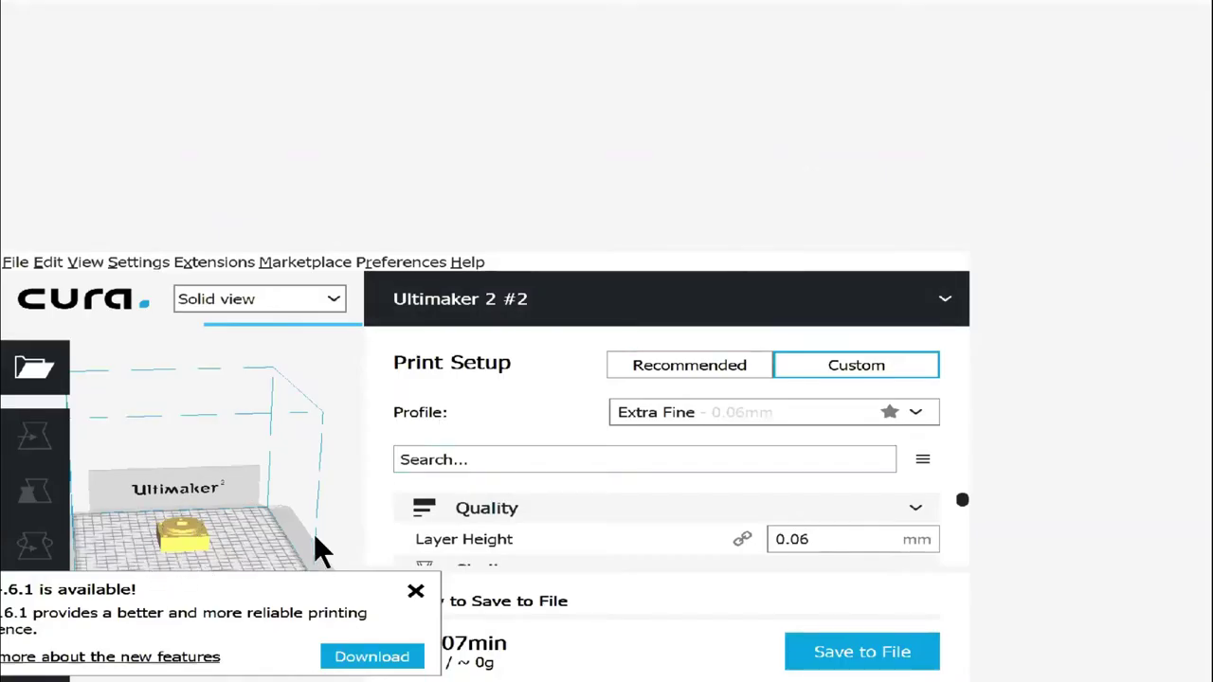
click(1176, 8)
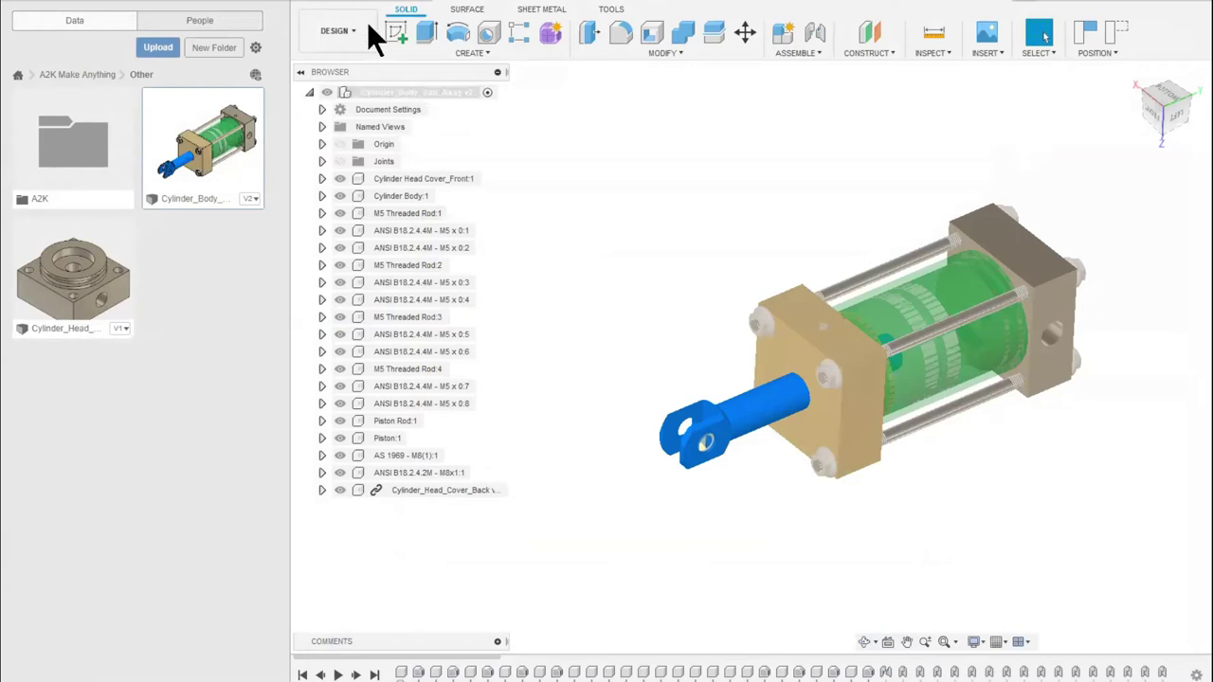
In a new design, start a Box on the horizontal plane from the origin with a 50 by 80 mm base
click(1041, 9)
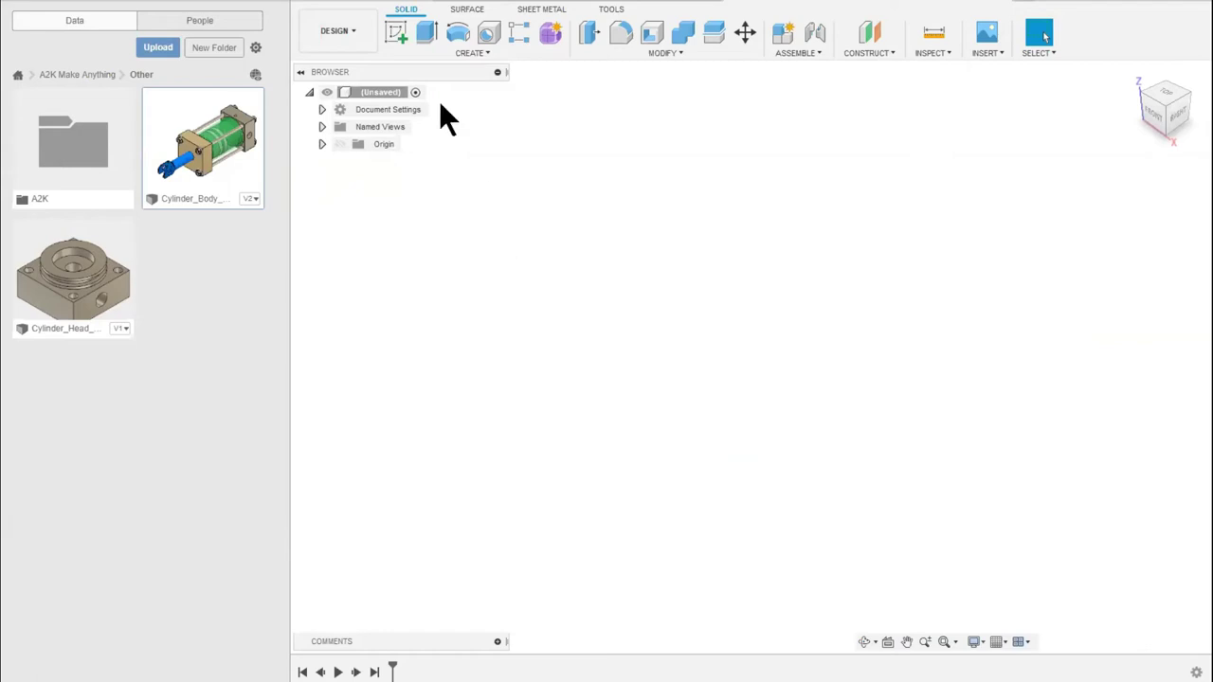
click(474, 53)
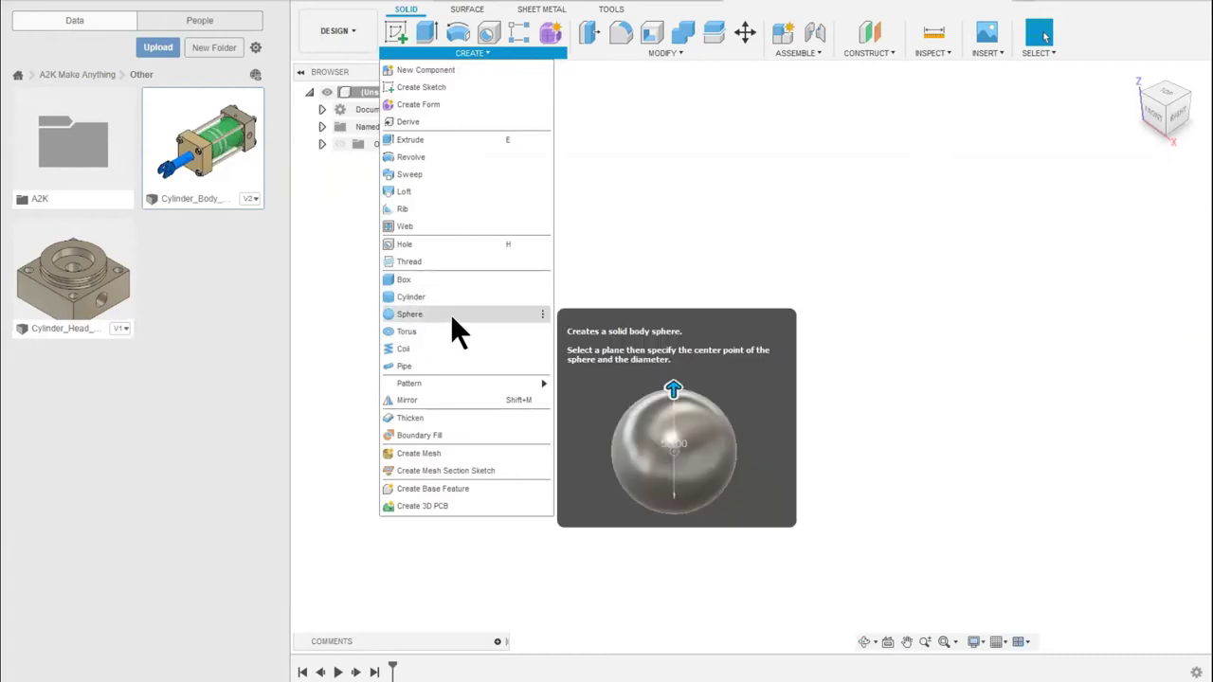
click(402, 280)
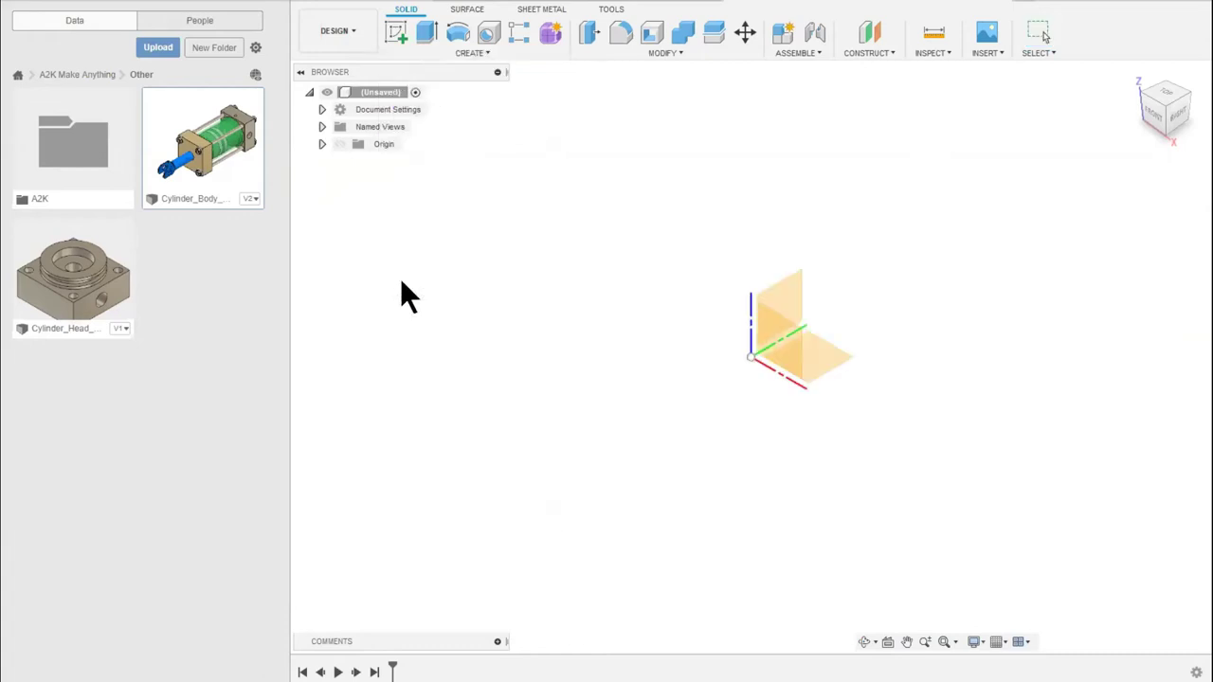
click(844, 356)
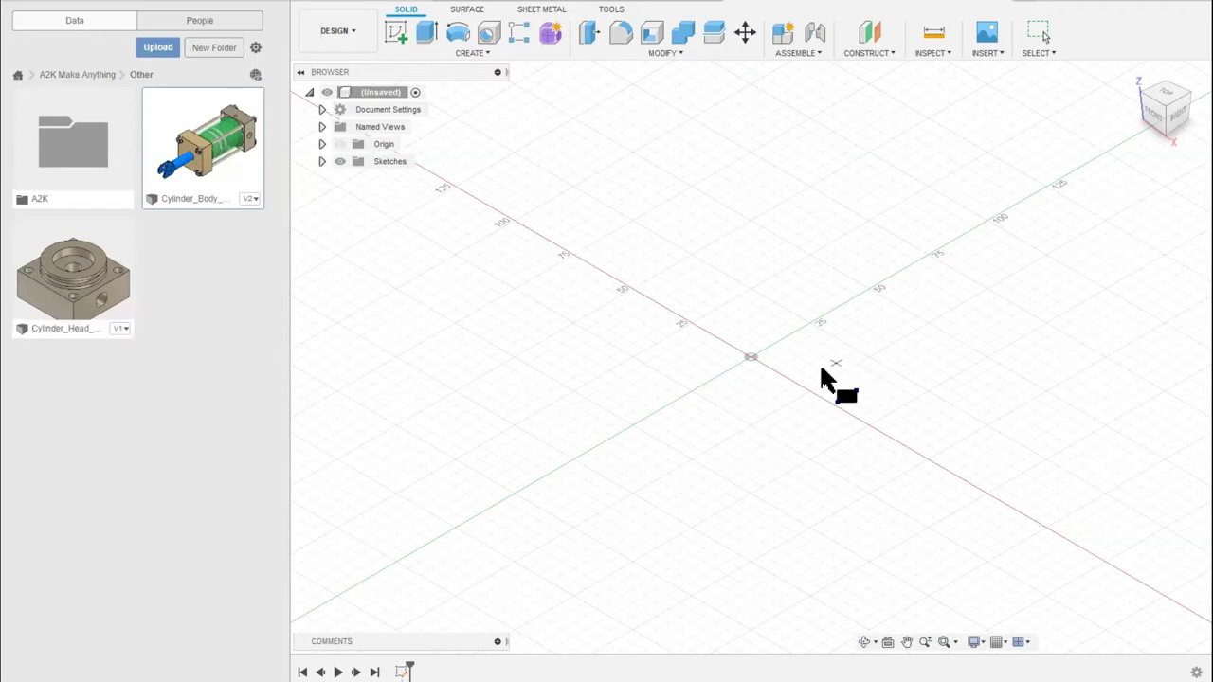
click(751, 358)
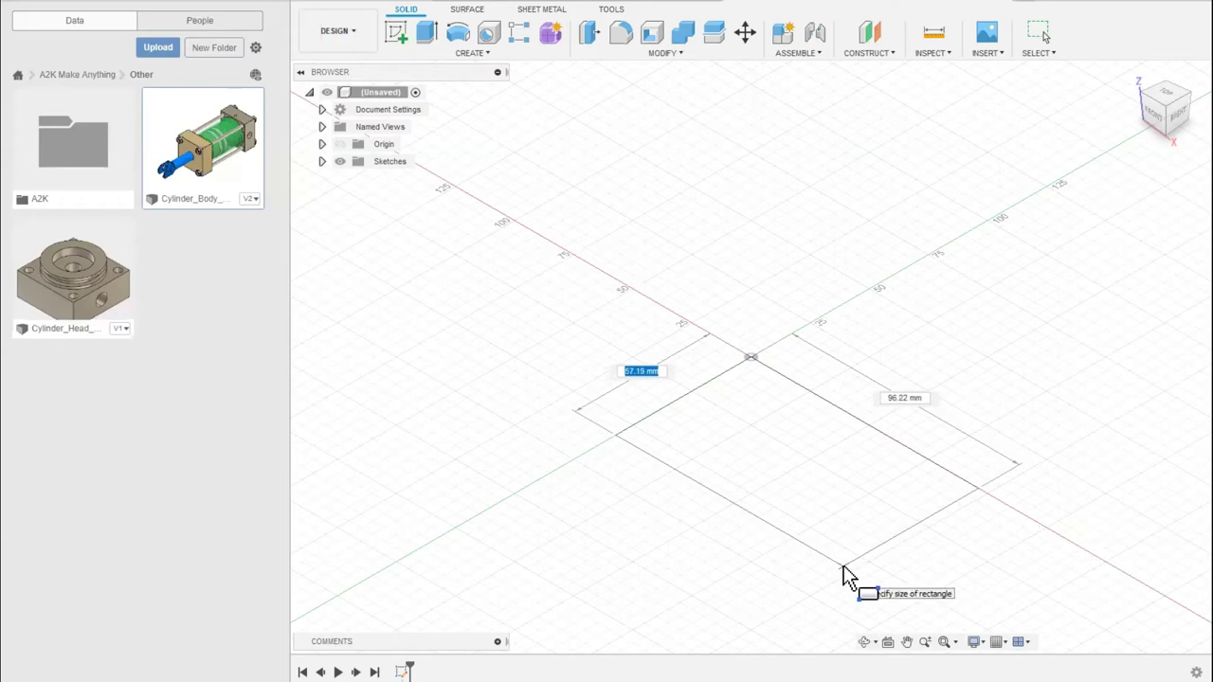
text(50)
key(Tab)
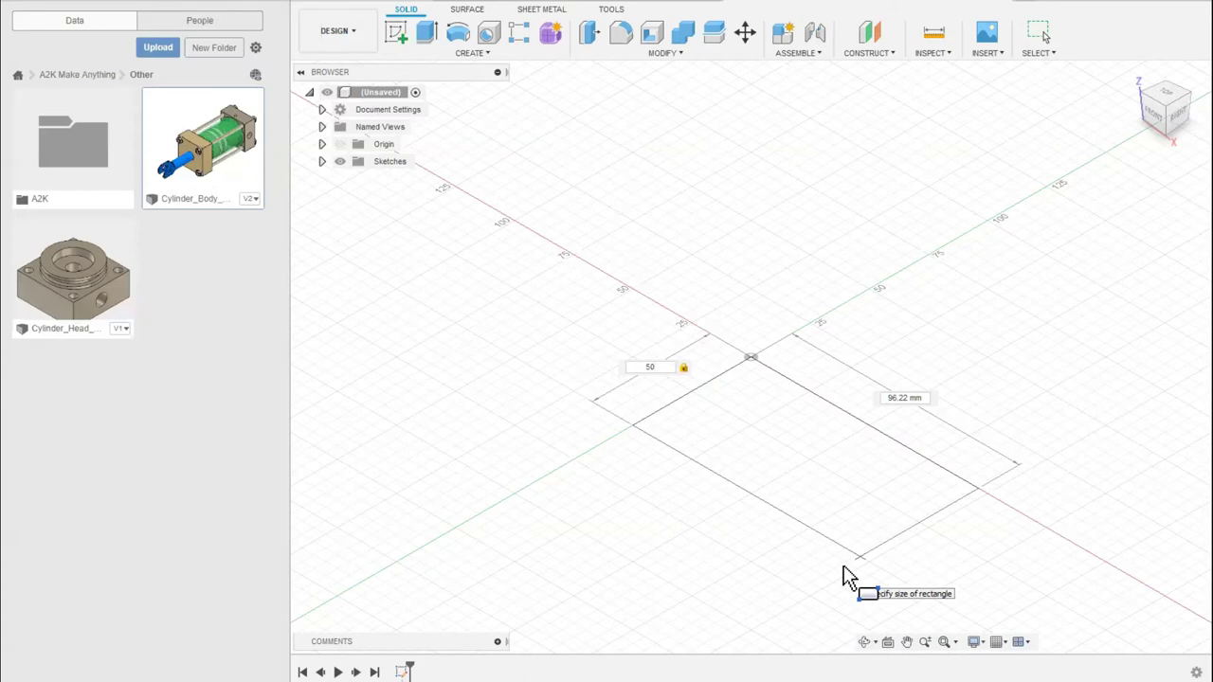
key(Tab)
text(80)
key(Tab)
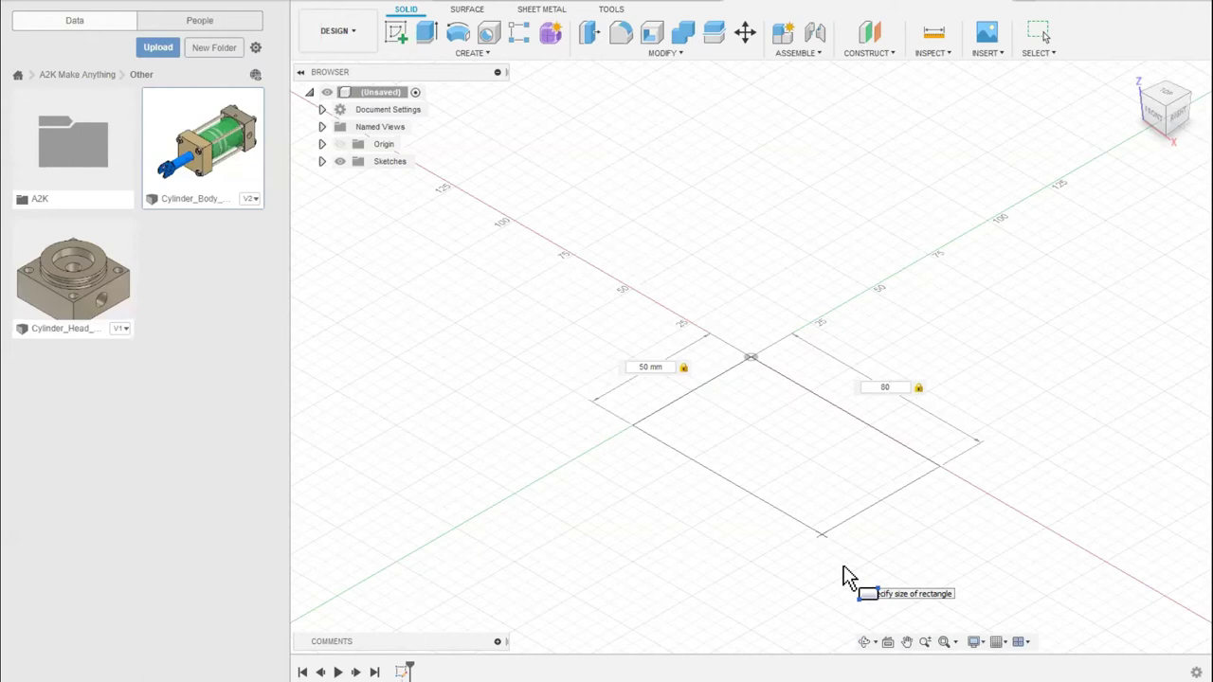
key(Return)
Give the box a height of 10 mm and complete it
key(e)
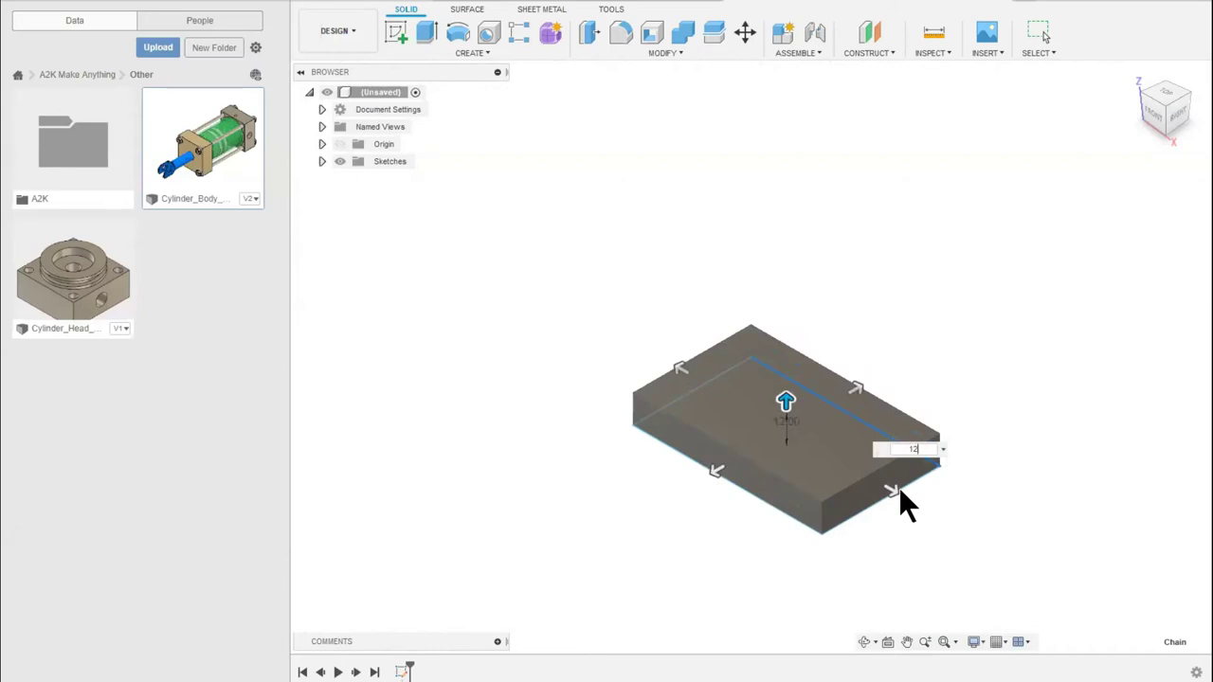
key(BackSpace)
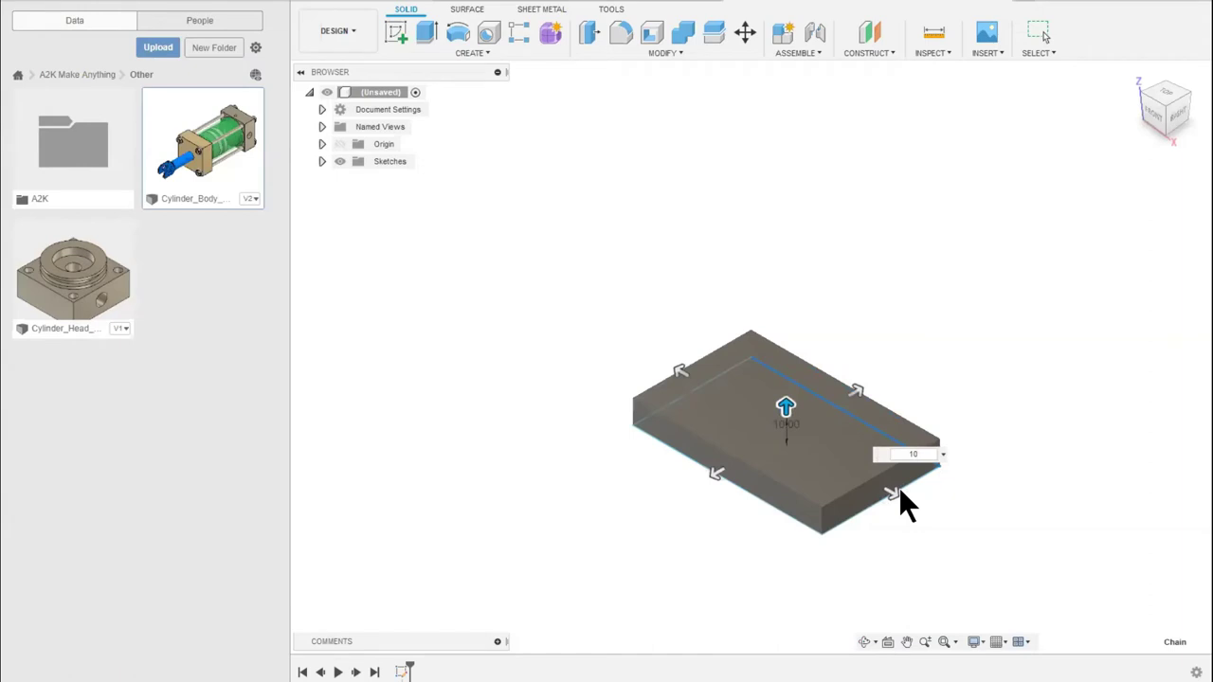
key(Return)
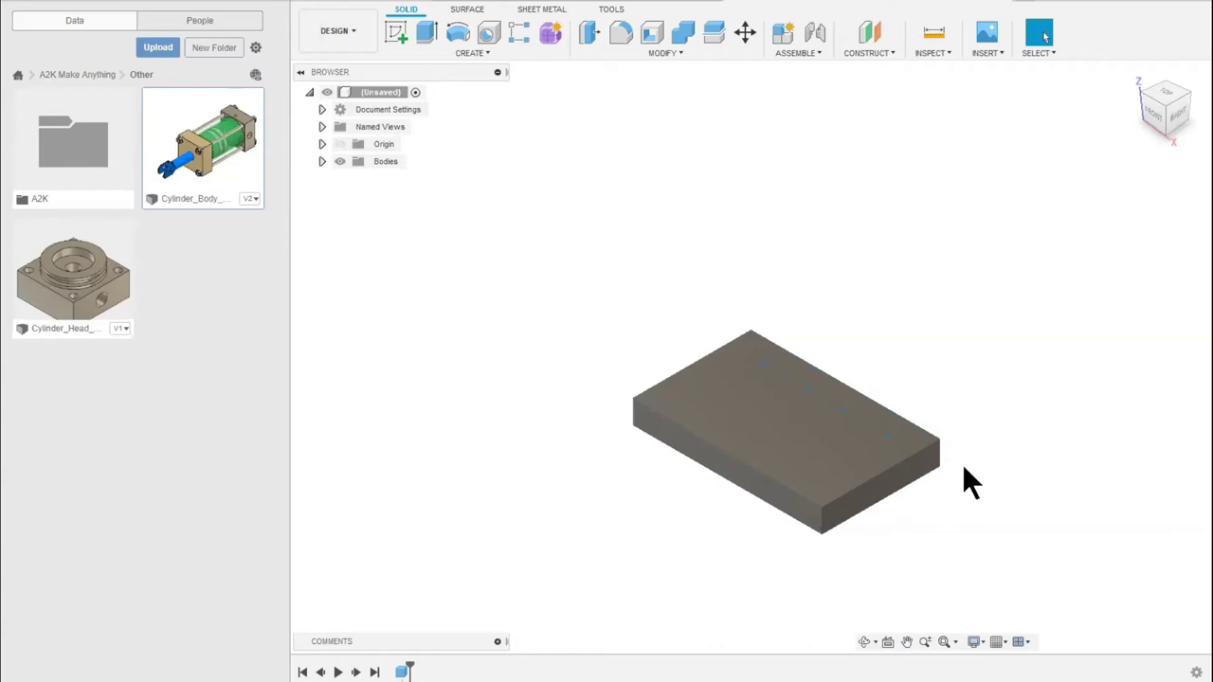
Start a sketch on the top face of the box and place four points, one near each corner
middle_drag(815, 445, 751, 446)
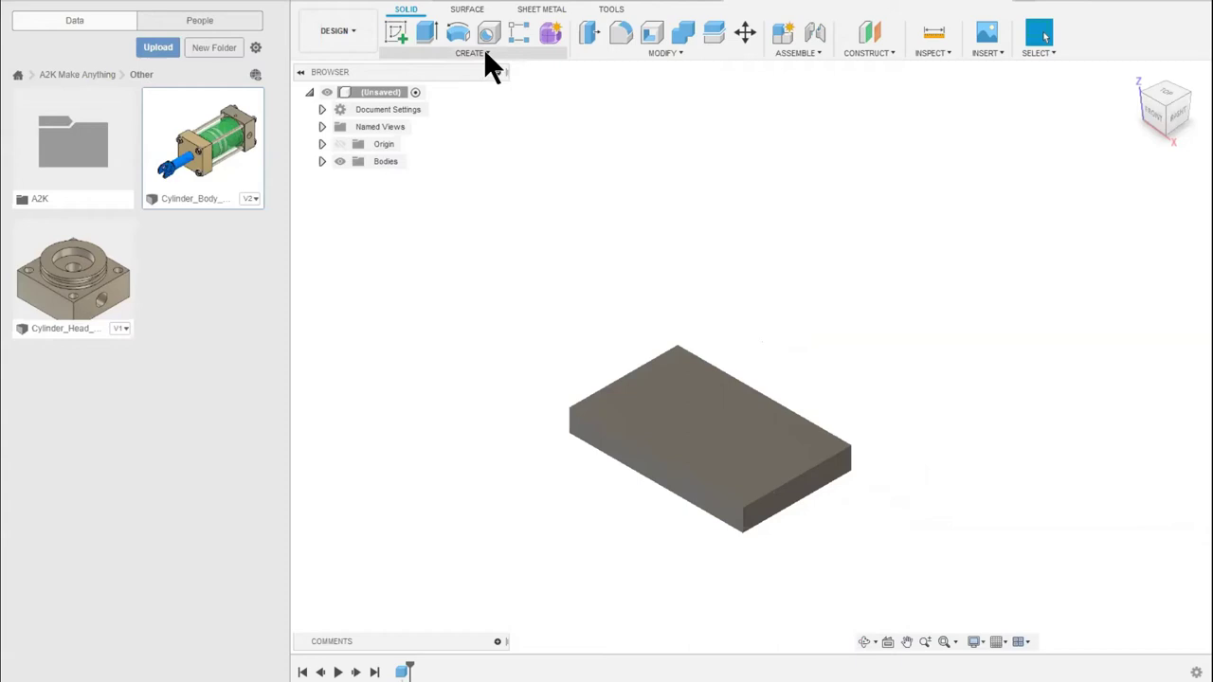
click(397, 32)
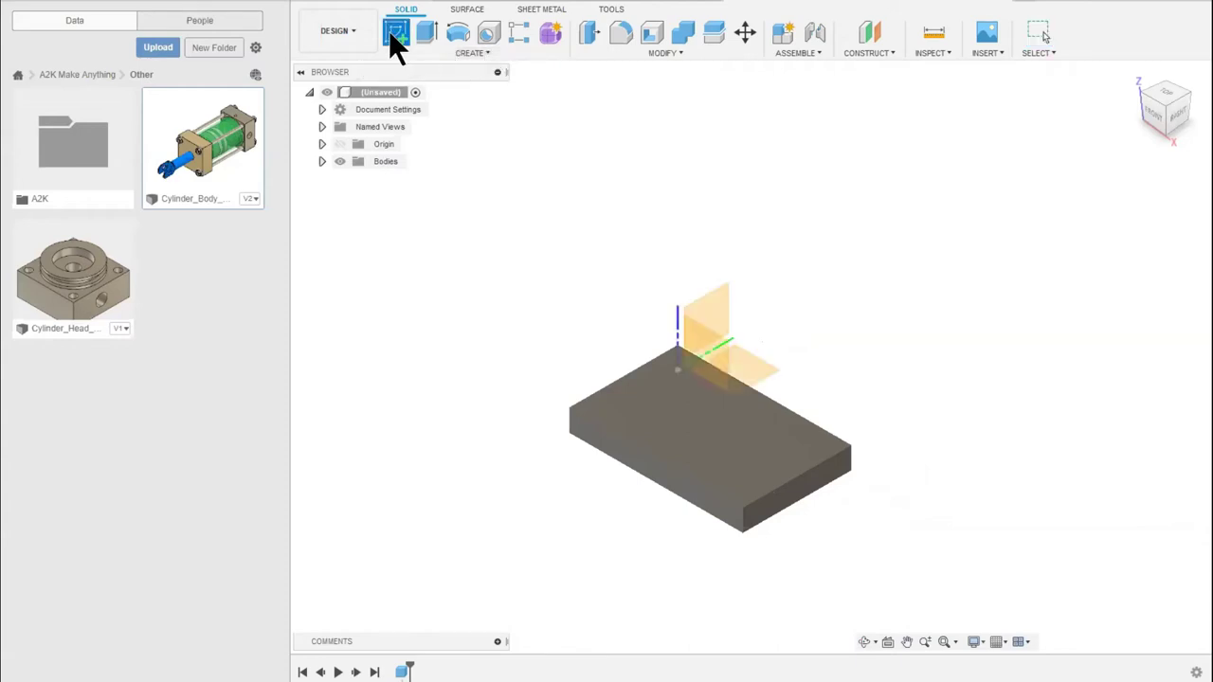
click(691, 438)
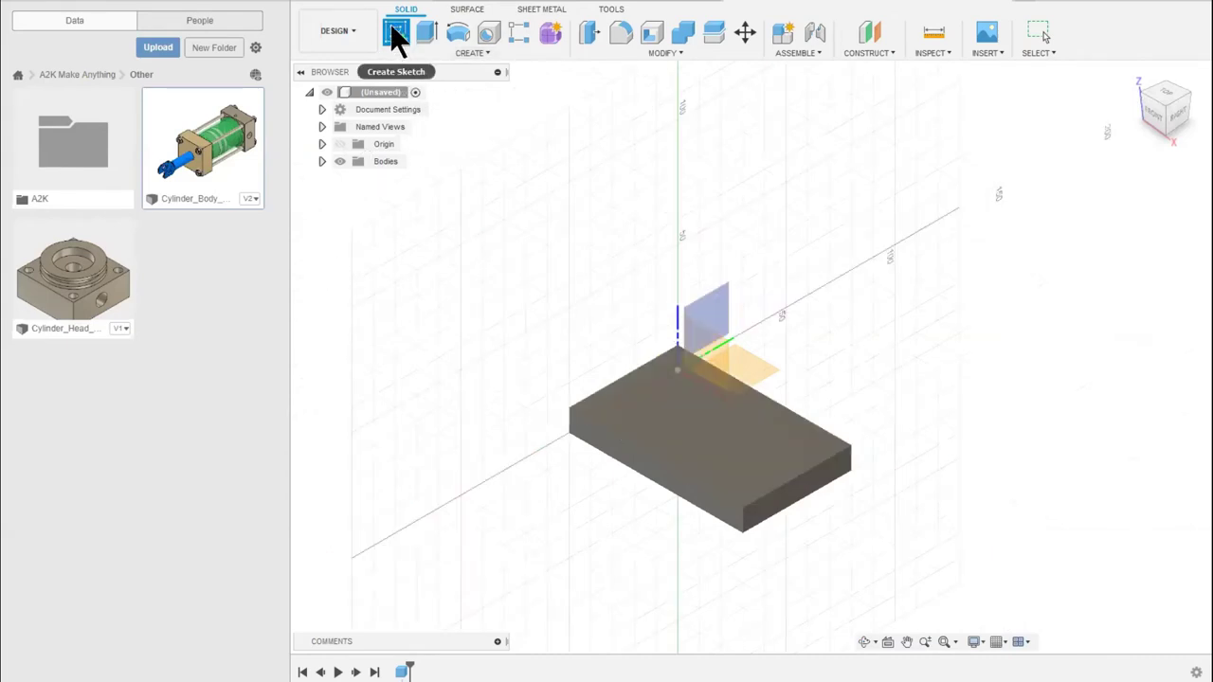
click(720, 453)
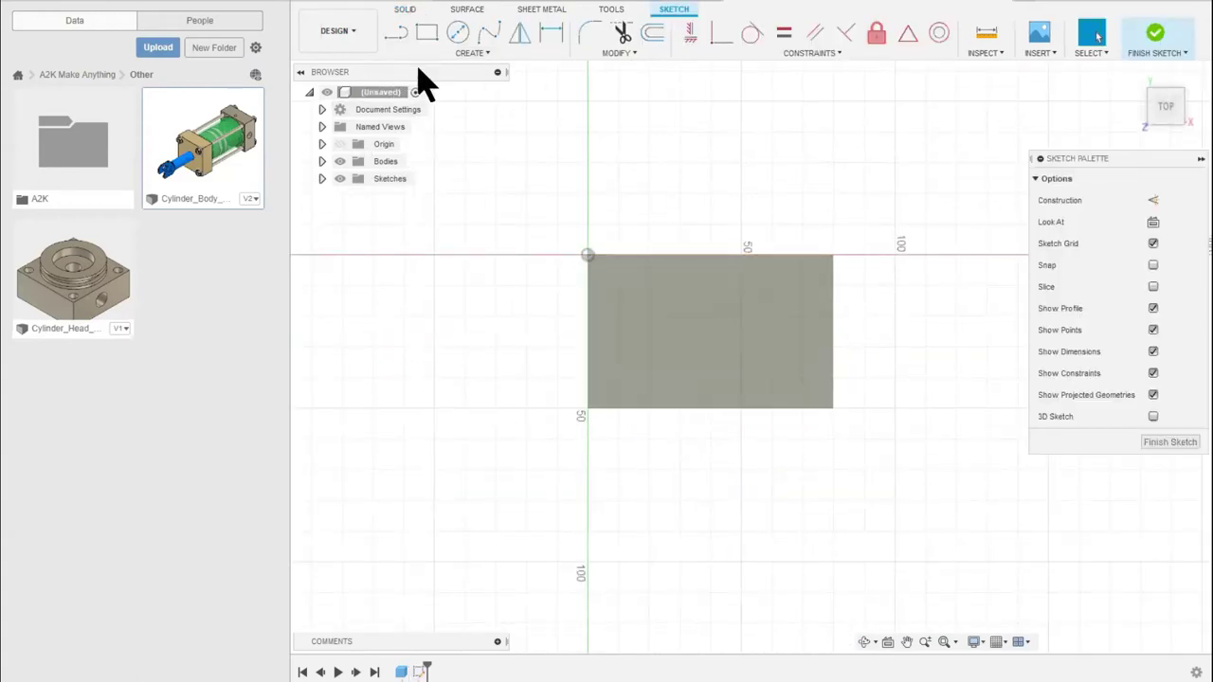
click(479, 52)
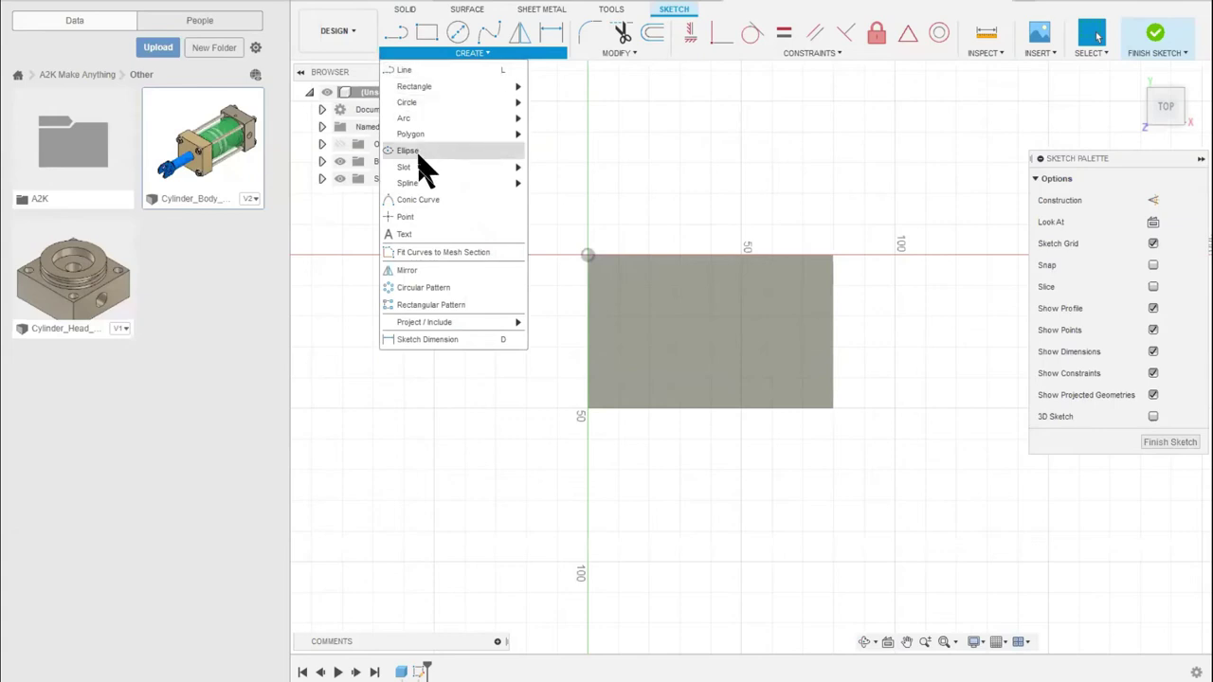
click(411, 217)
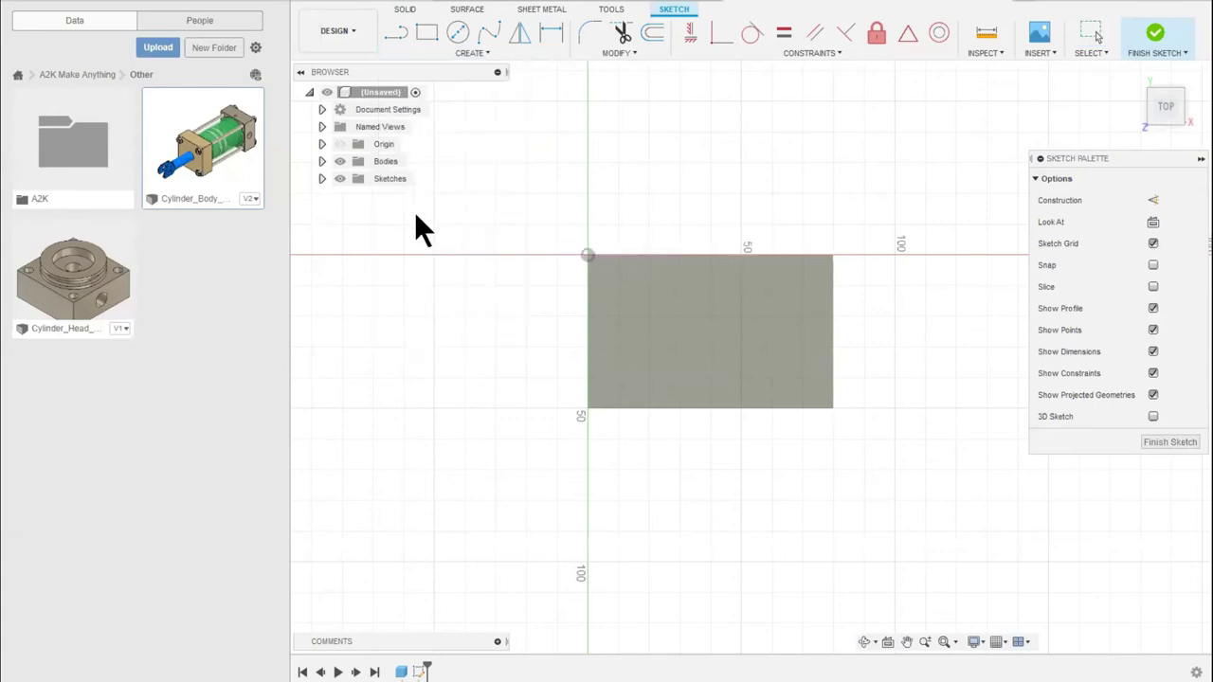
click(627, 284)
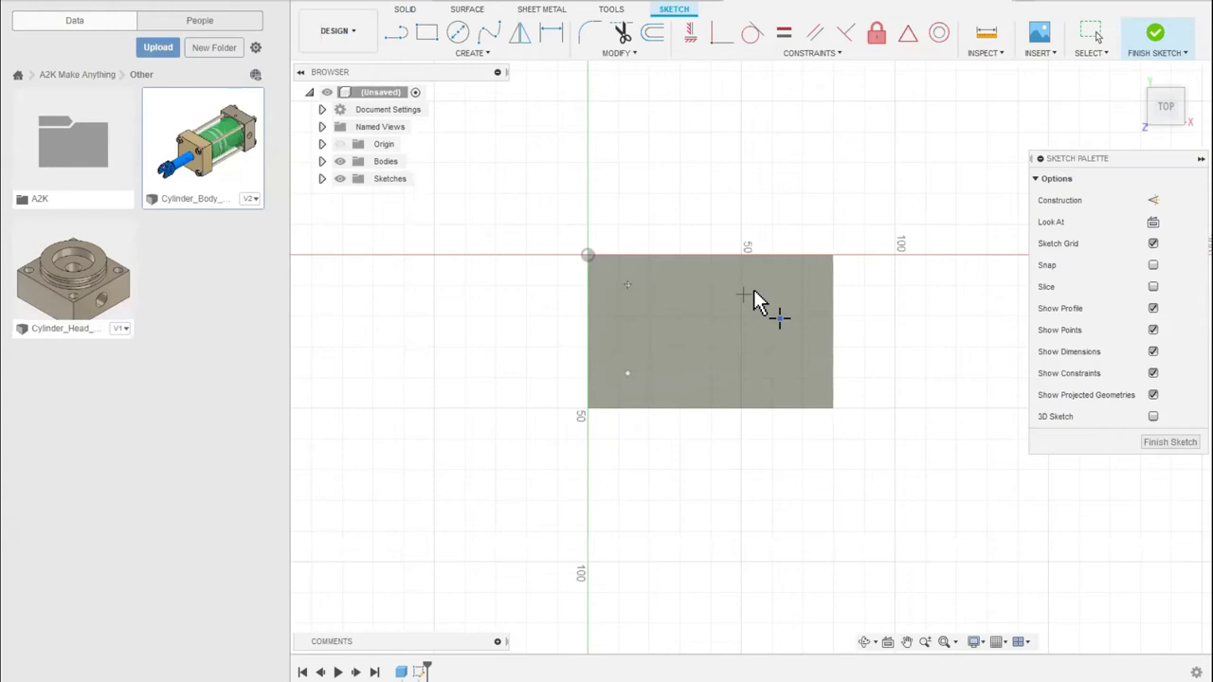
click(798, 374)
Dimension the lower-left point 10 mm from the left edge of the plate
click(547, 42)
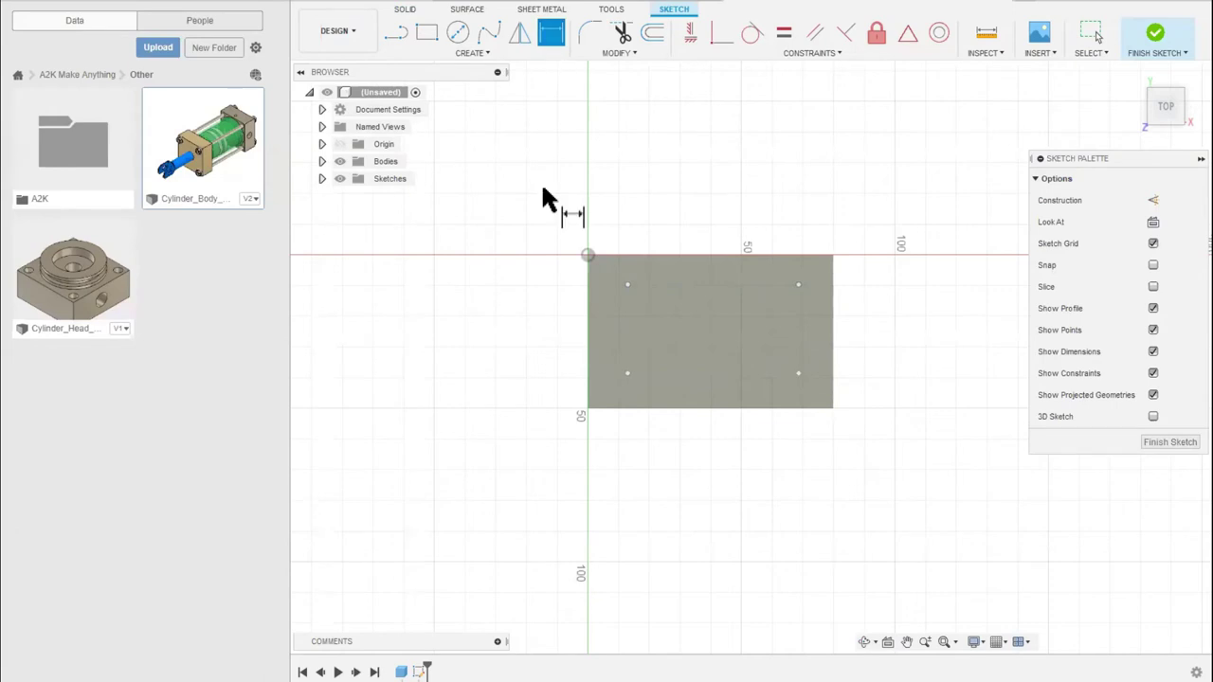
click(586, 384)
click(628, 375)
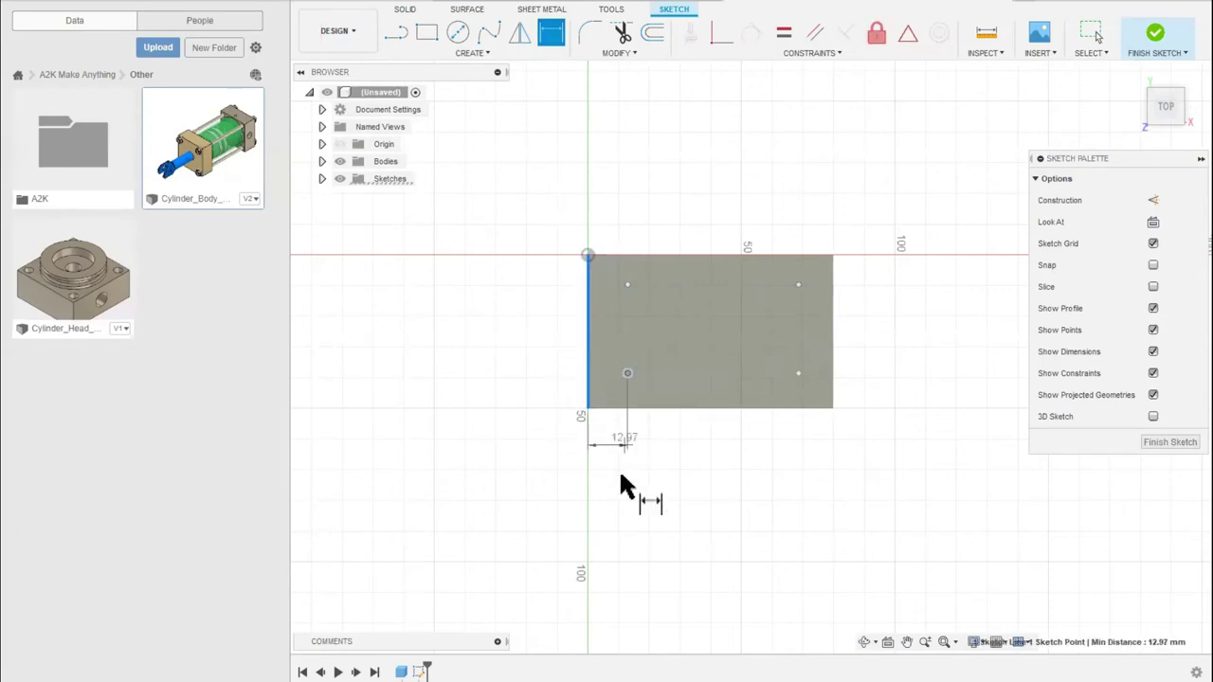
click(610, 468)
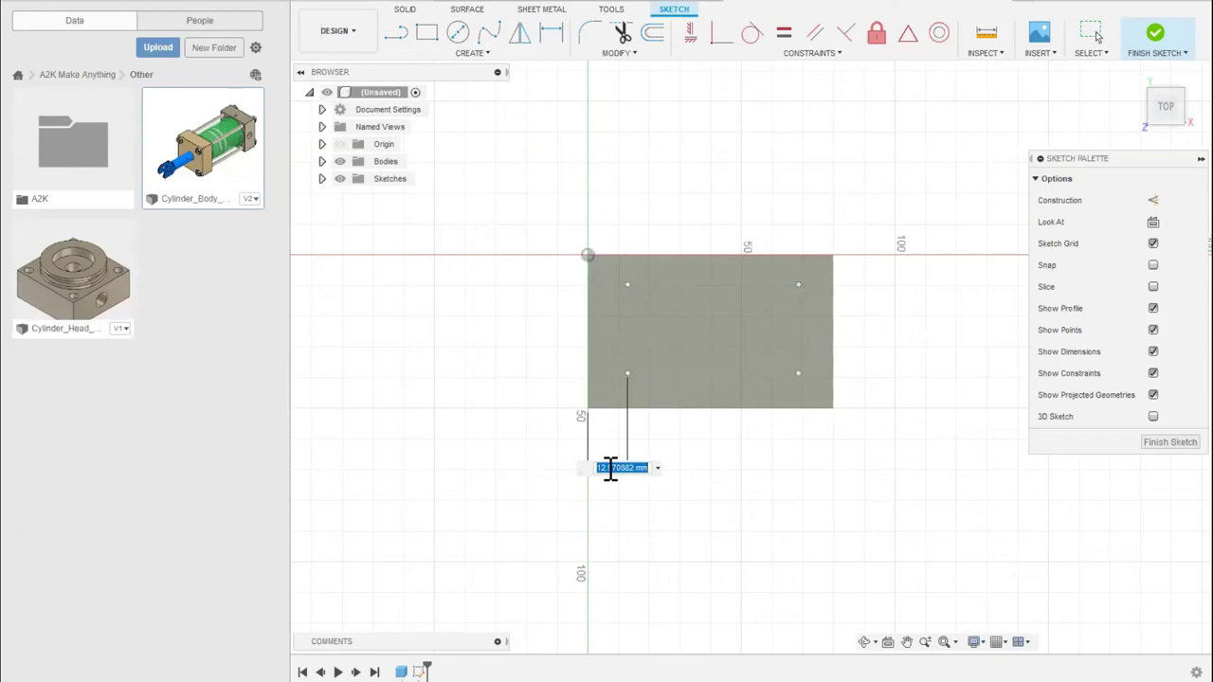
text(10)
key(Return)
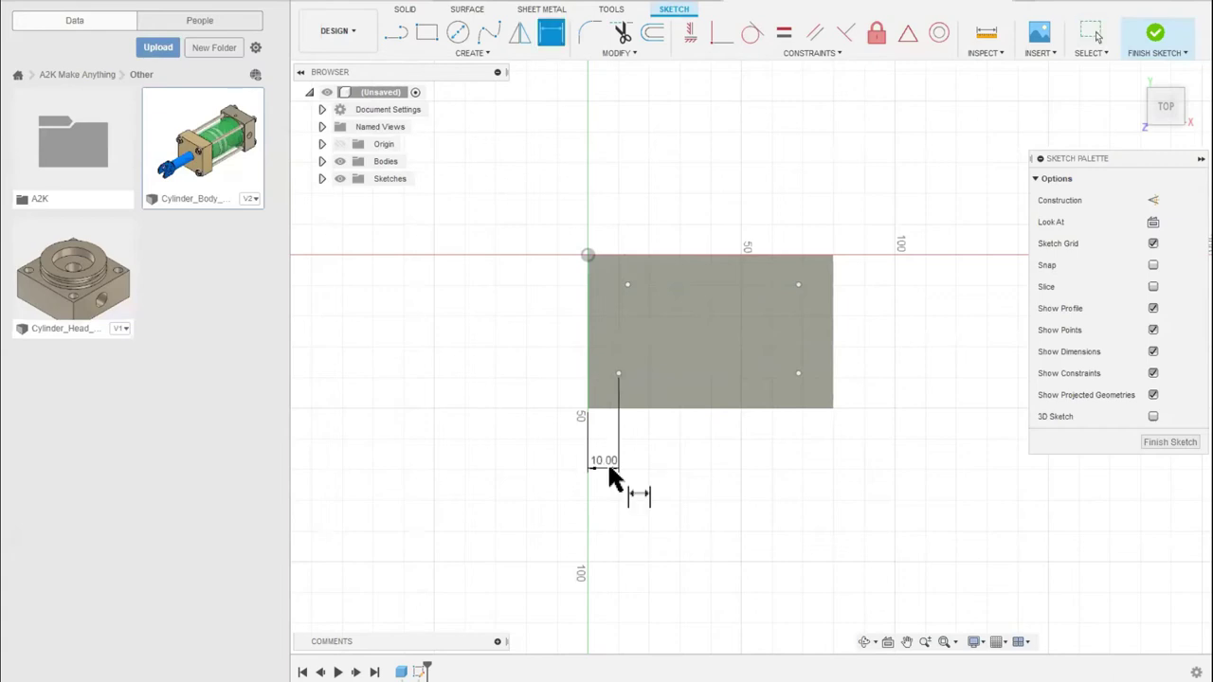
Dimension the lower-left point 10 mm from the lower edge of the plate
click(608, 412)
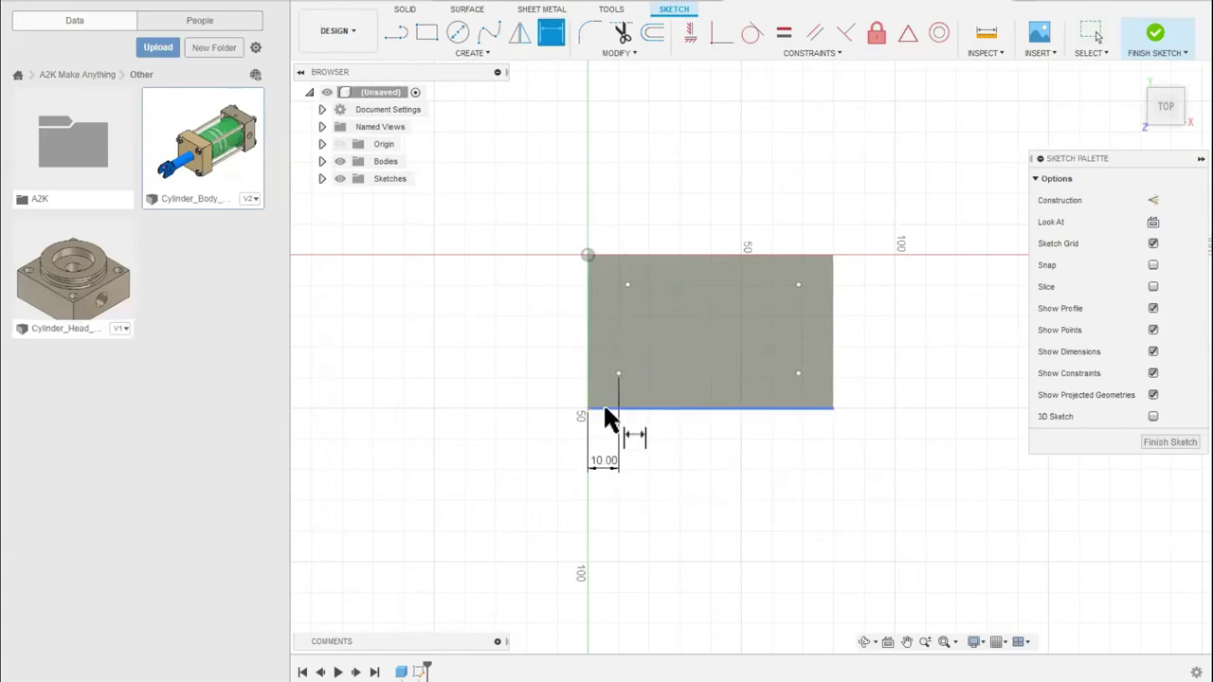
click(618, 374)
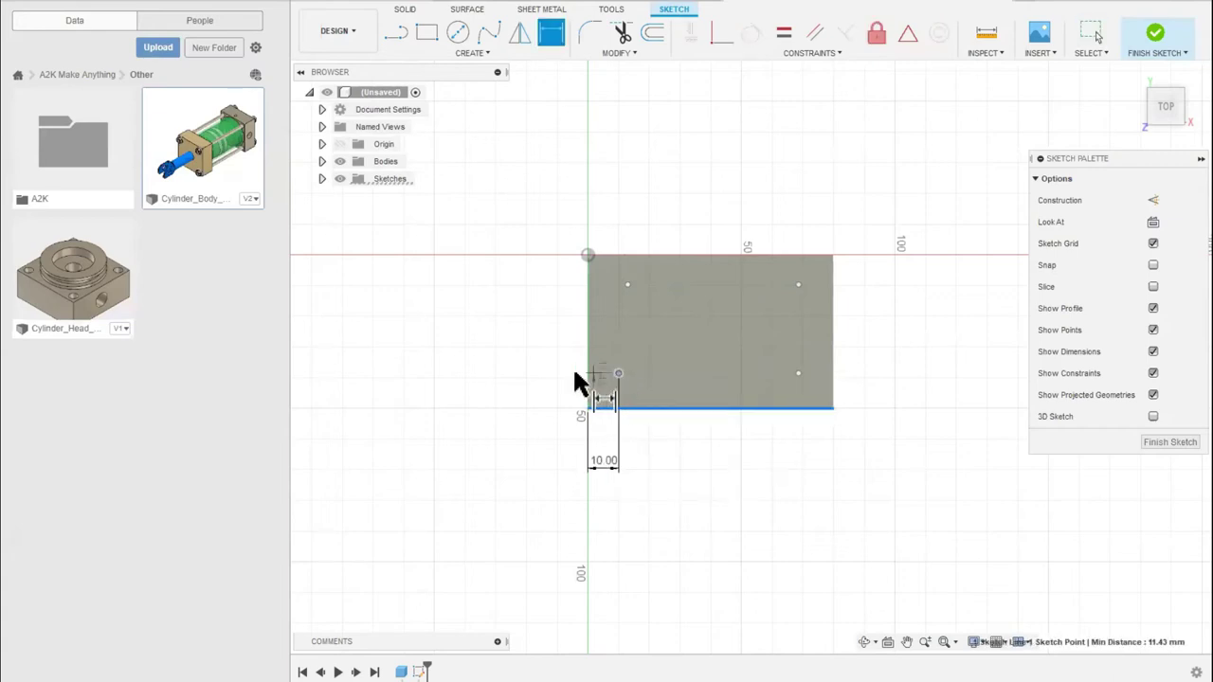
click(527, 398)
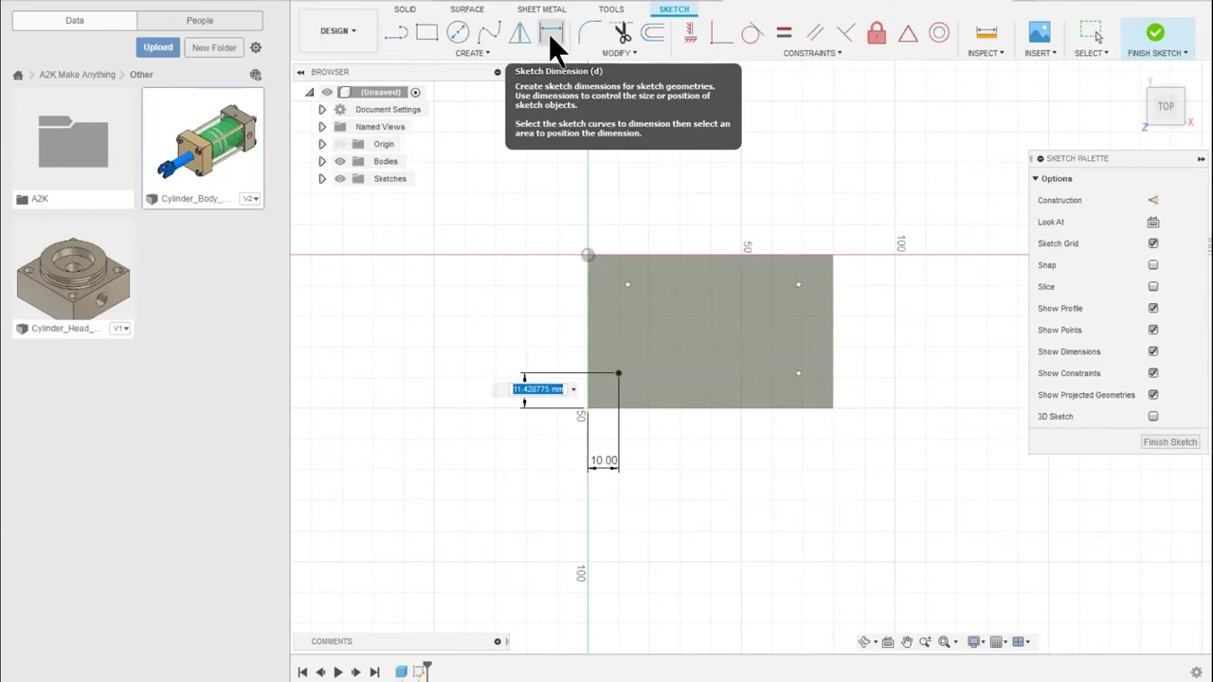
text(10)
key(Return)
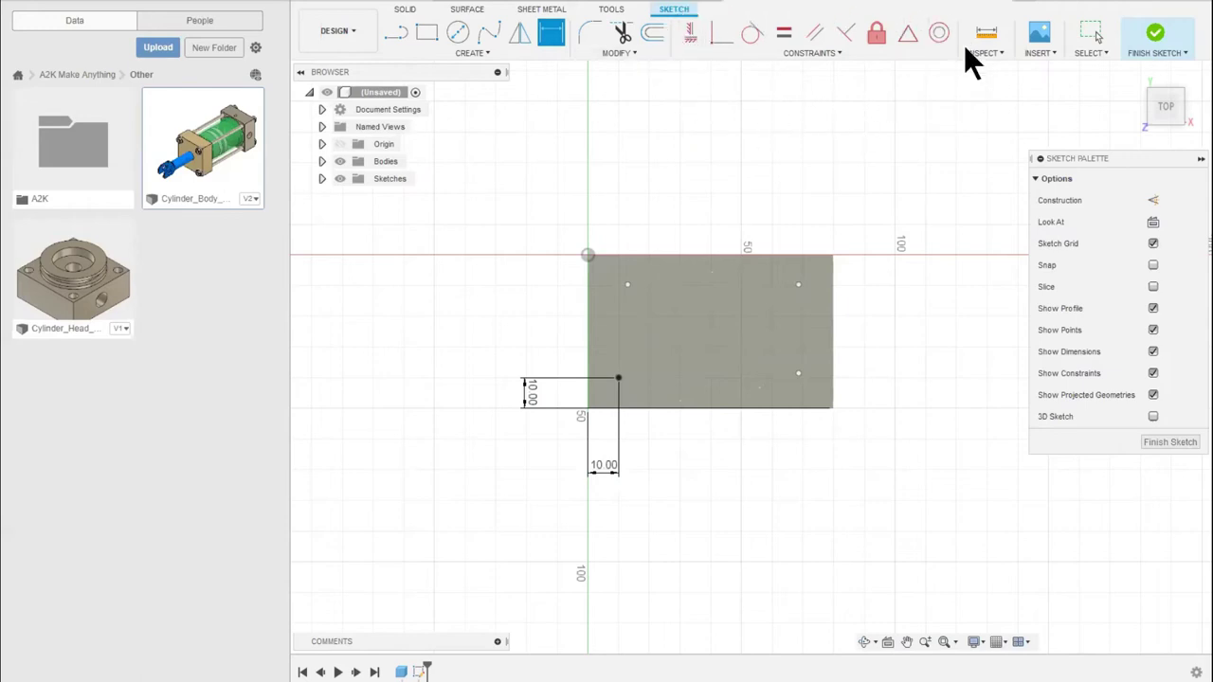
Constrain the lower-right point horizontally and the upper-left point vertically to the lower-left point with Horizontal/Vertical constraints
click(689, 31)
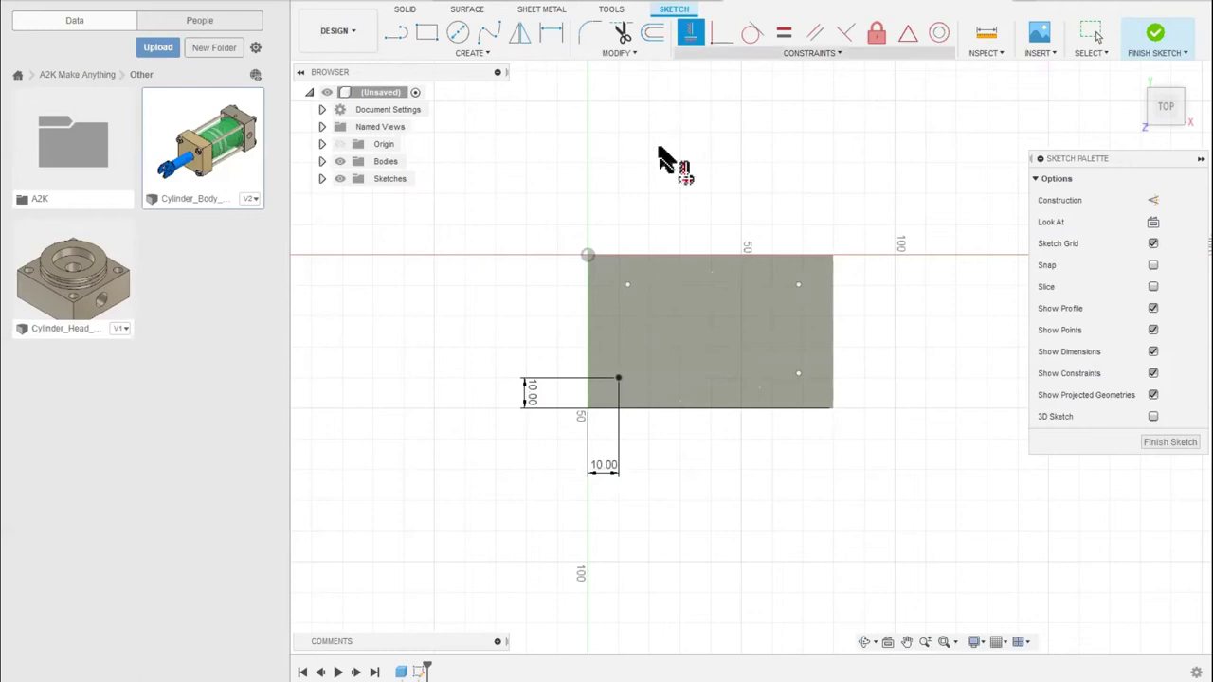
click(618, 379)
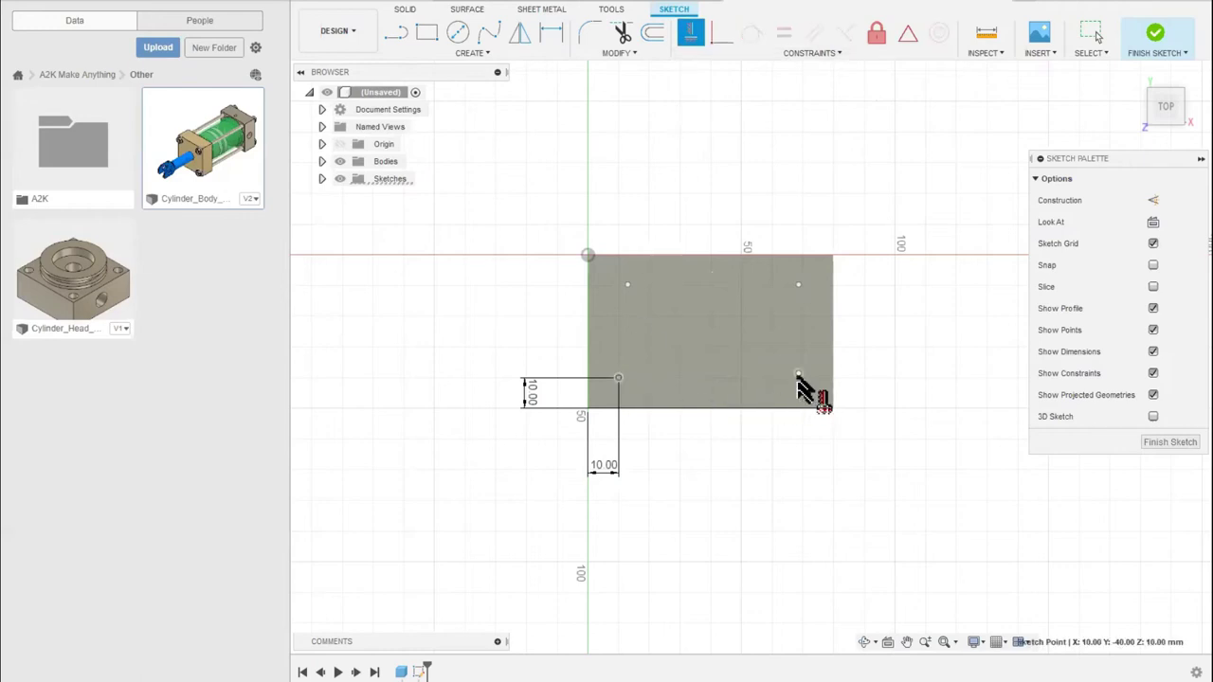
click(799, 374)
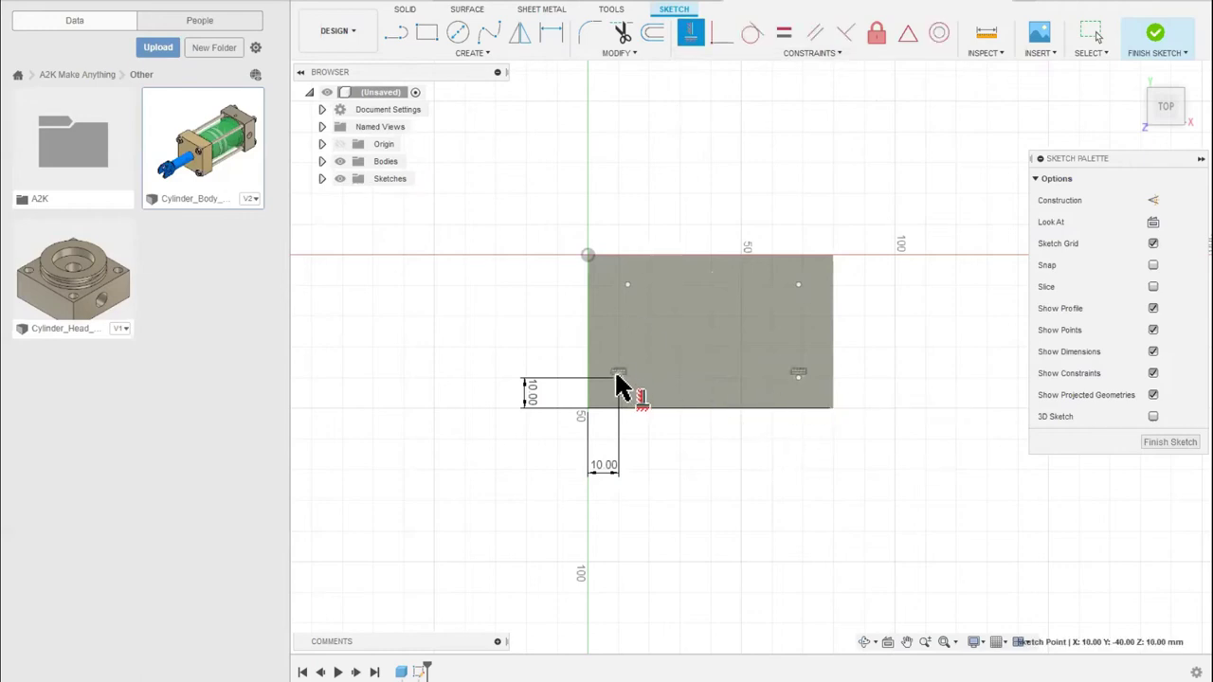
click(629, 286)
click(618, 379)
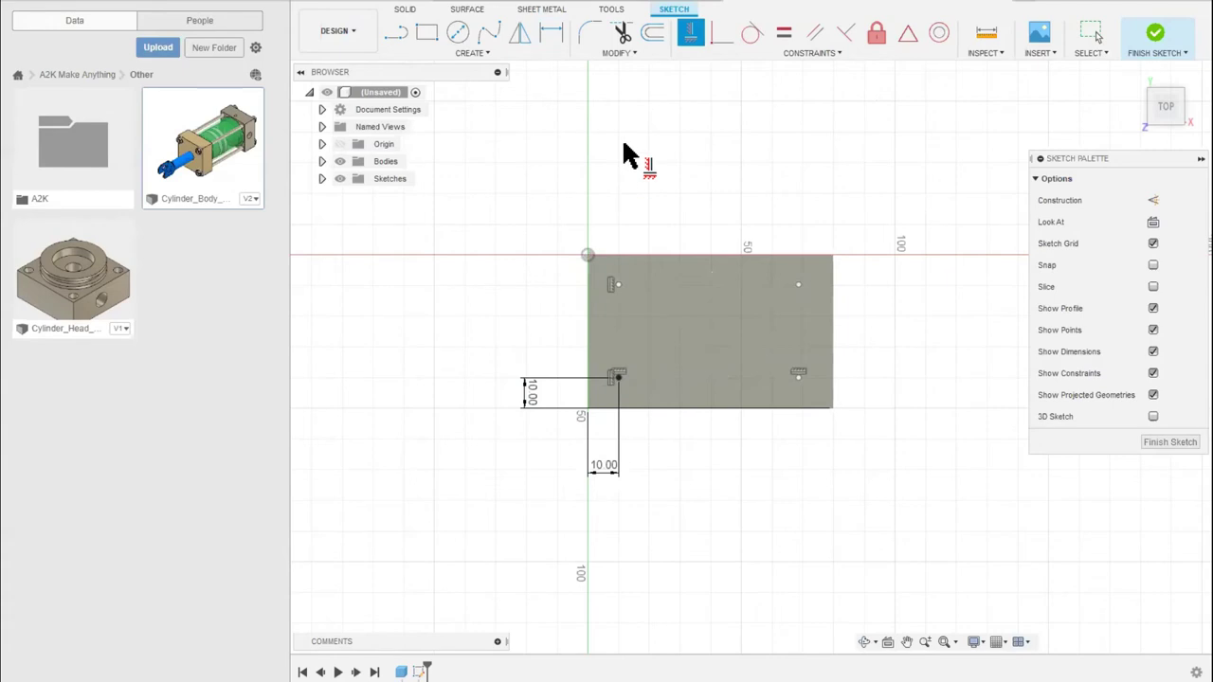
Dimension the upper-left point 40 mm from the lower edge of the plate
click(548, 33)
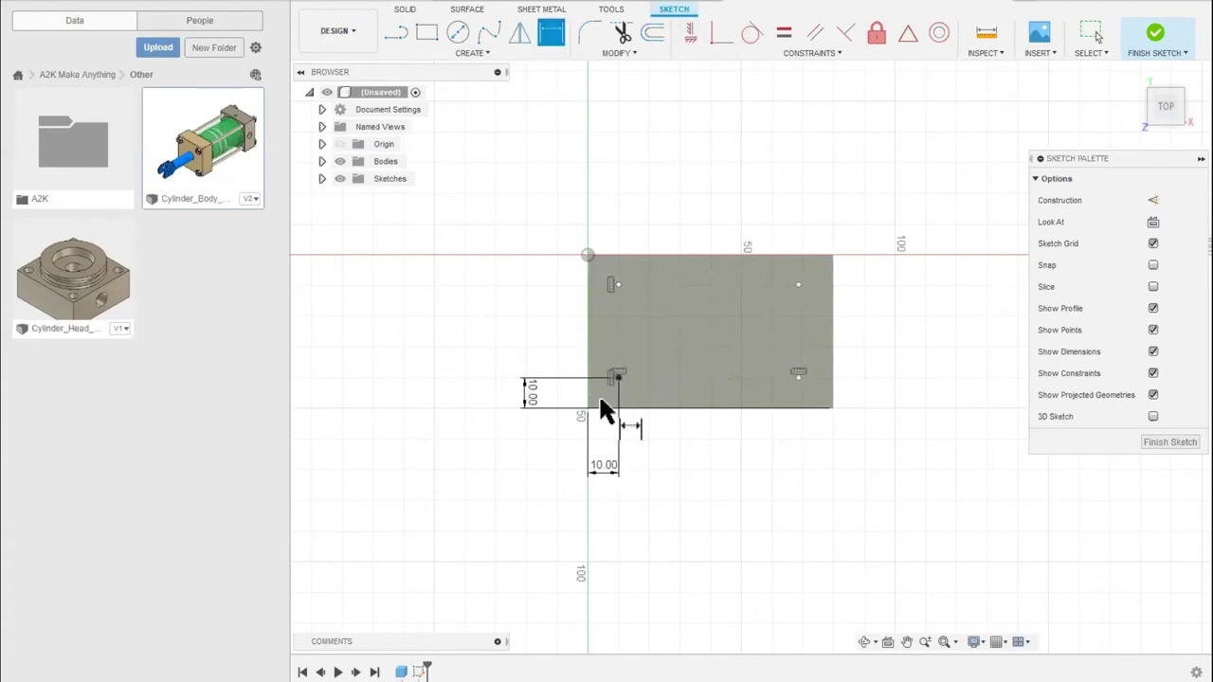
key(Escape)
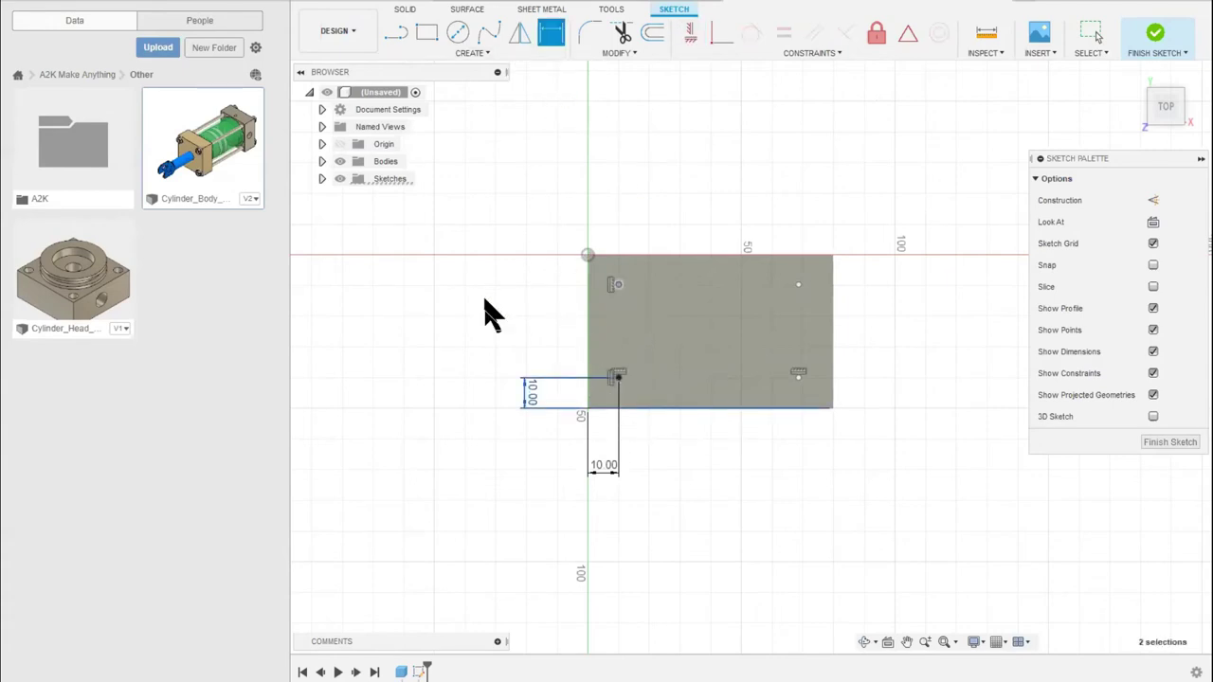
click(598, 402)
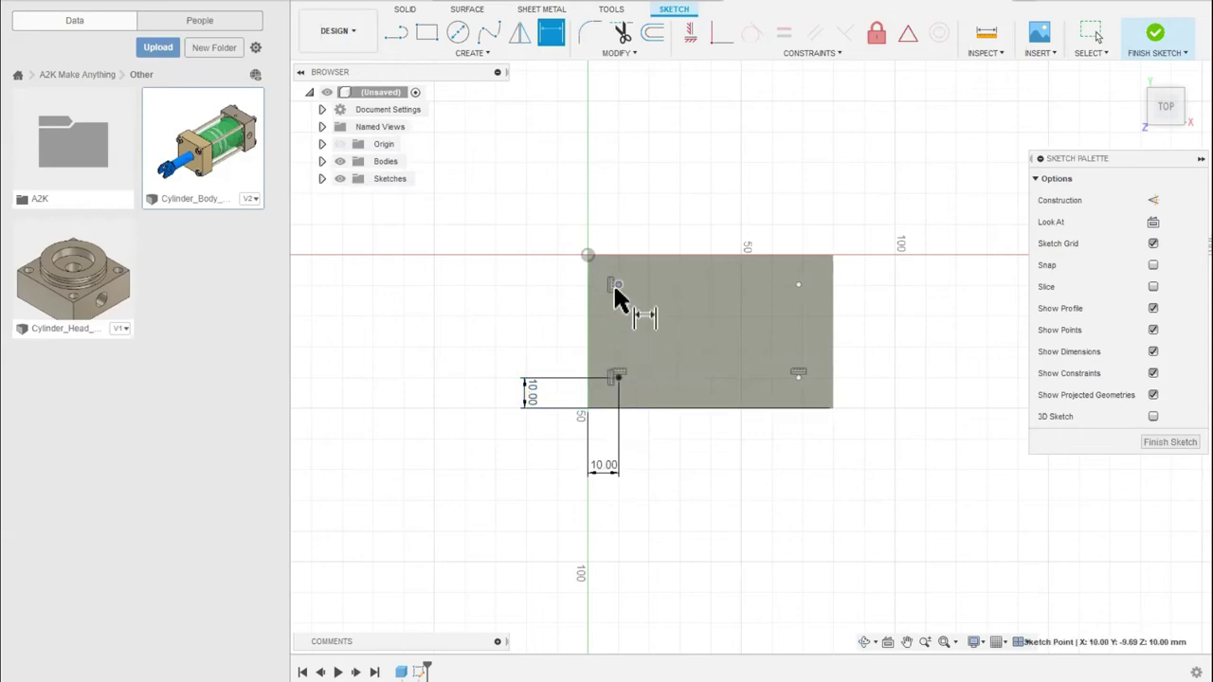
click(555, 31)
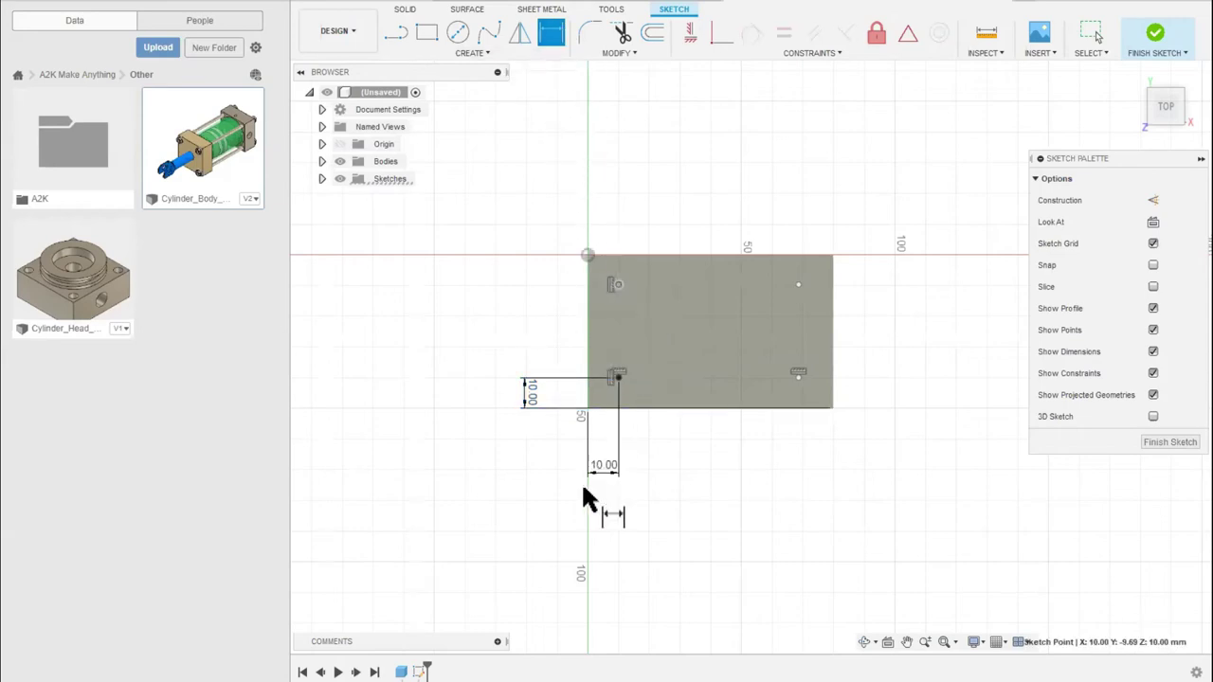
click(603, 412)
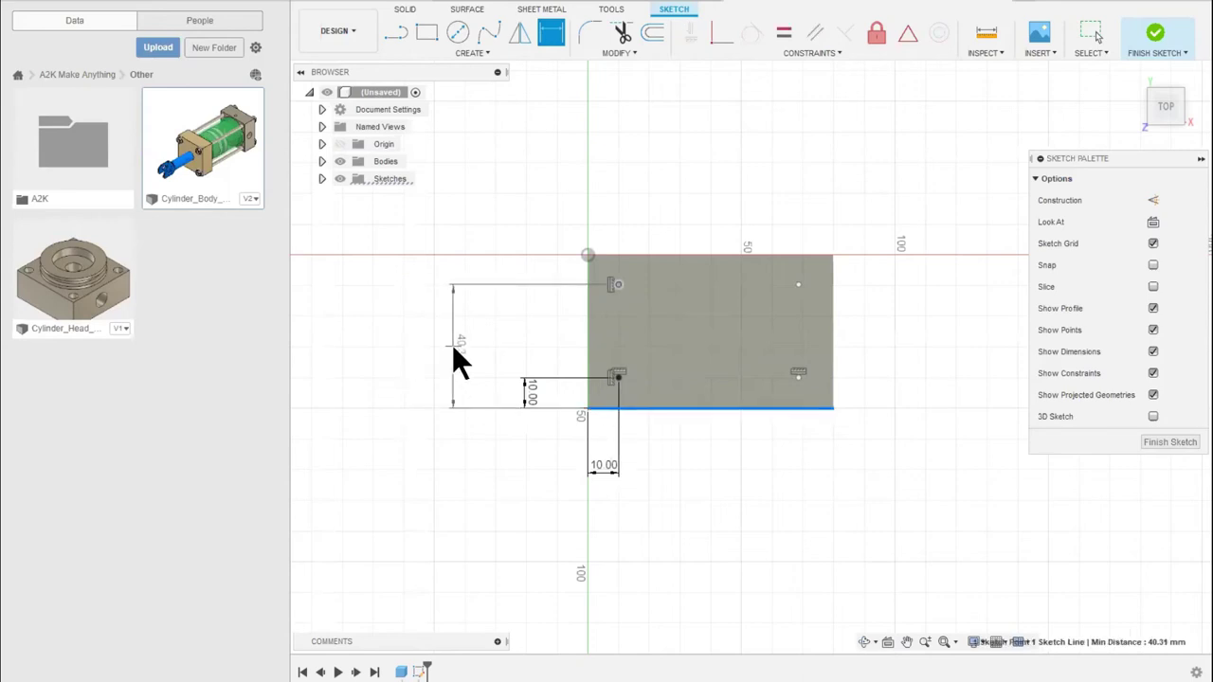
click(453, 348)
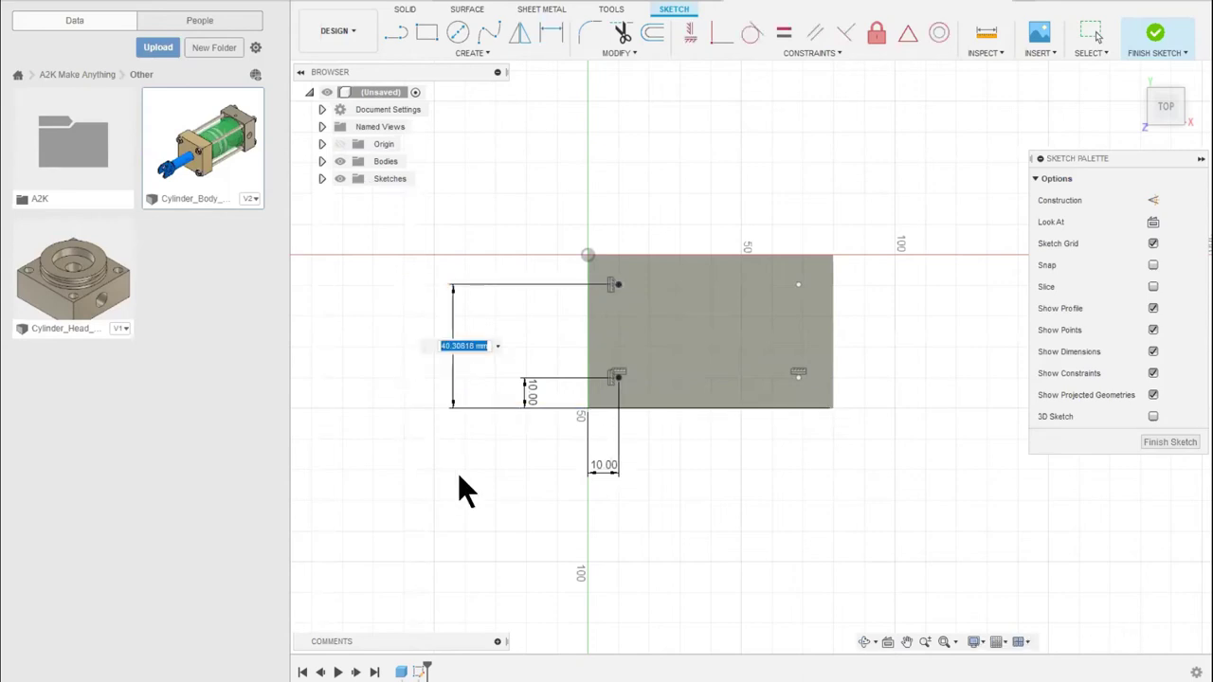
text(40)
key(Return)
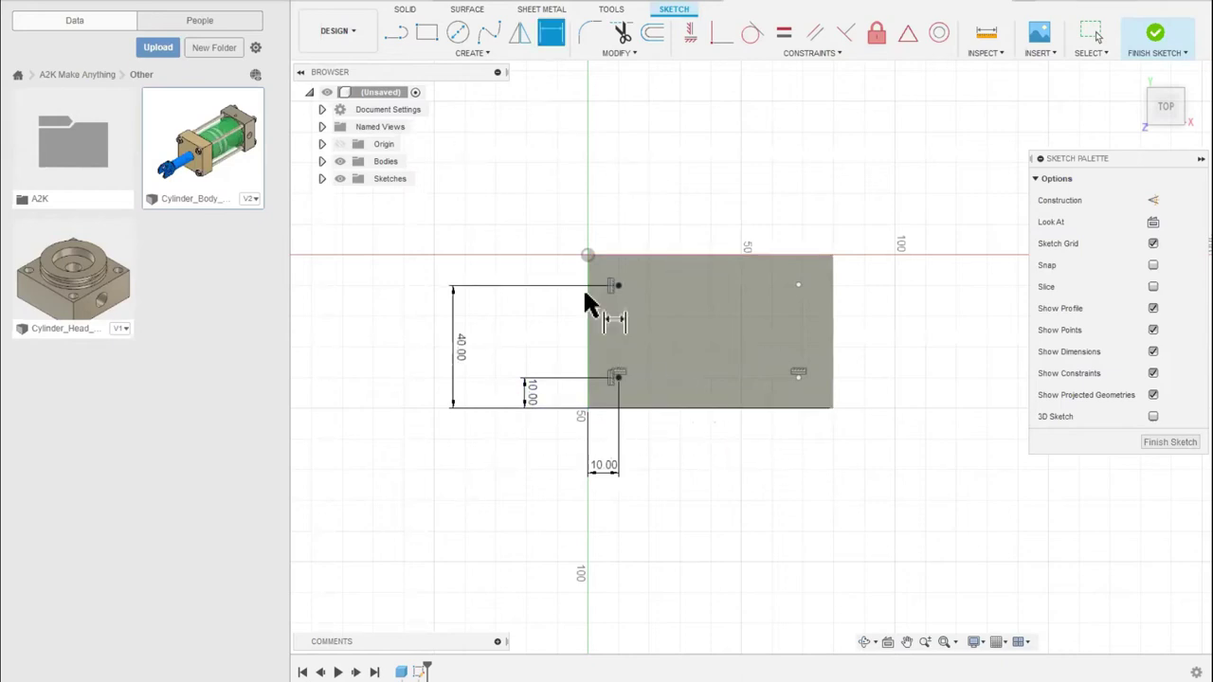
Dimension the lower-right point 70 mm from the left edge of the plate
click(588, 347)
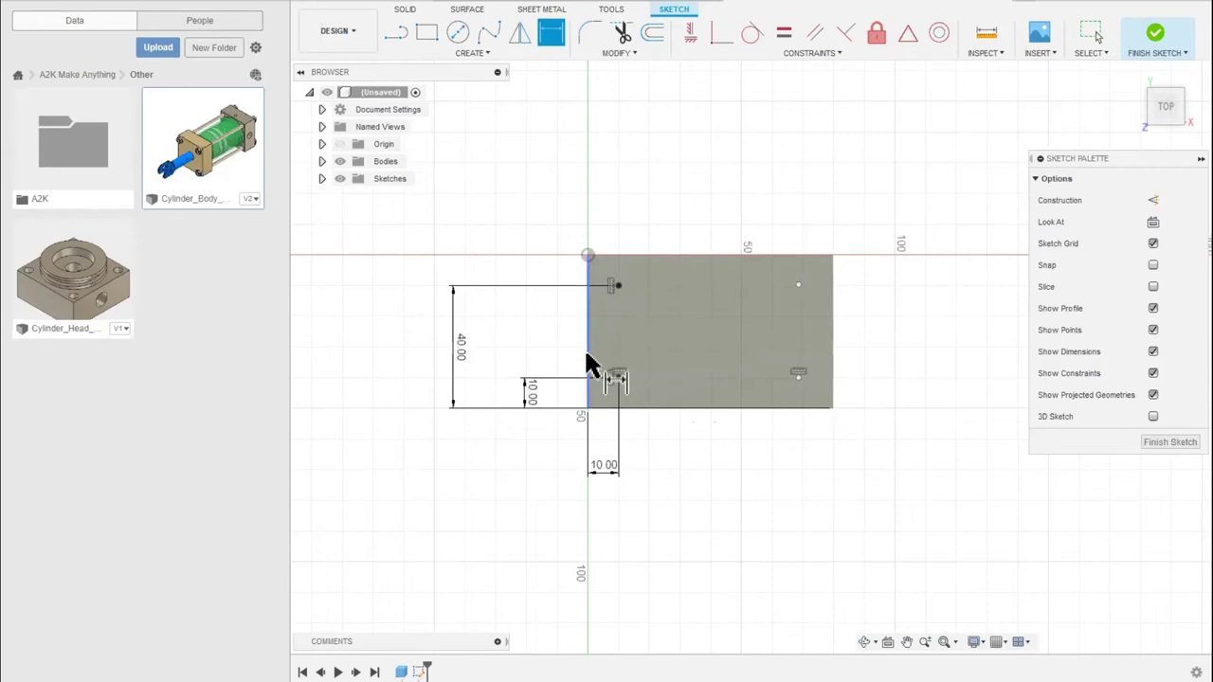
click(798, 376)
click(793, 494)
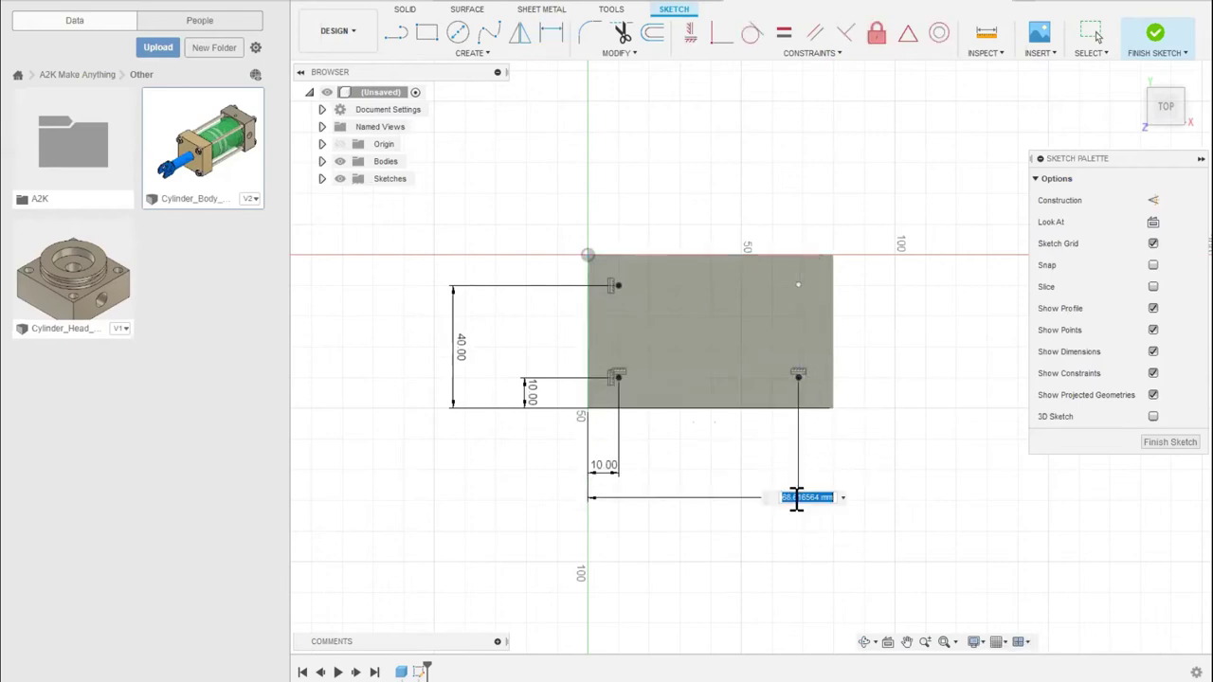
text(70)
key(Return)
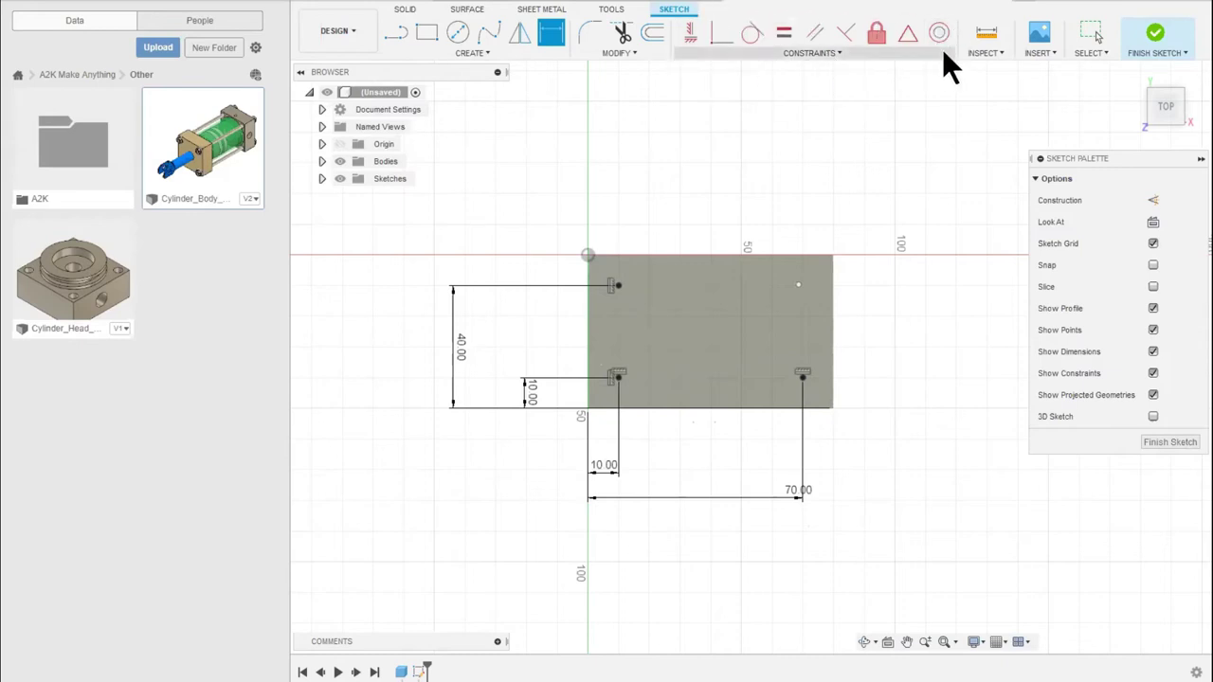
Constrain the upper-right point vertically to the lower-right point and horizontally to the upper-left point, and end the constraint command
click(697, 31)
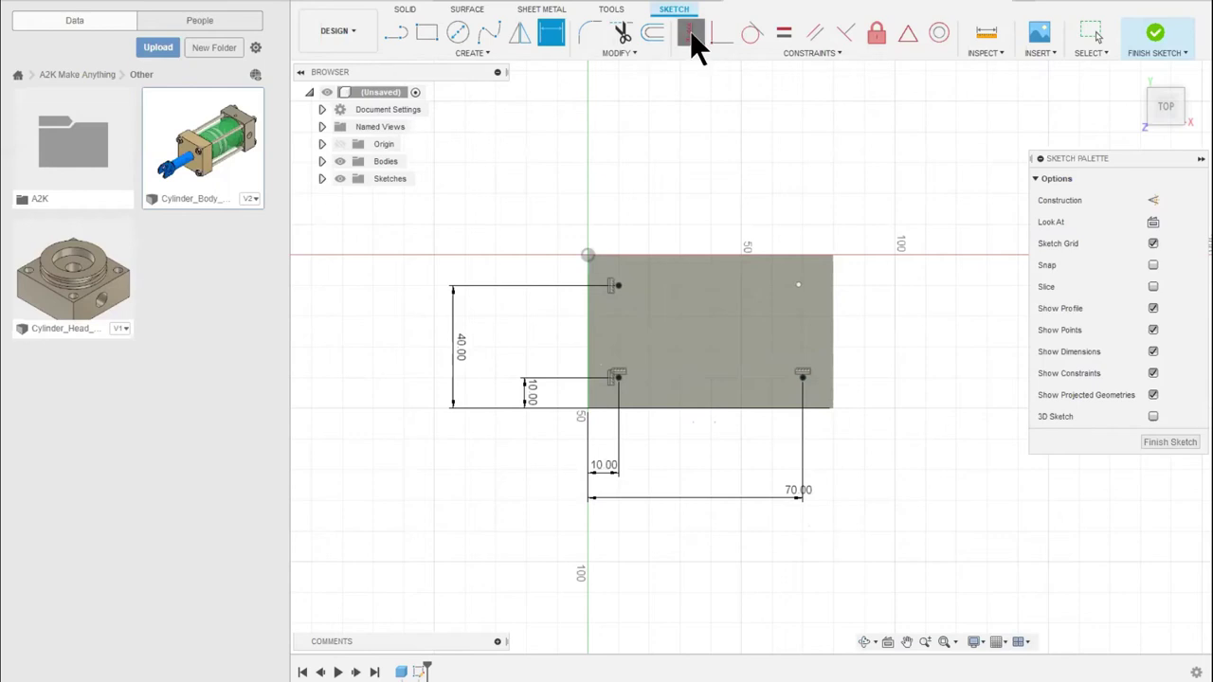
click(802, 378)
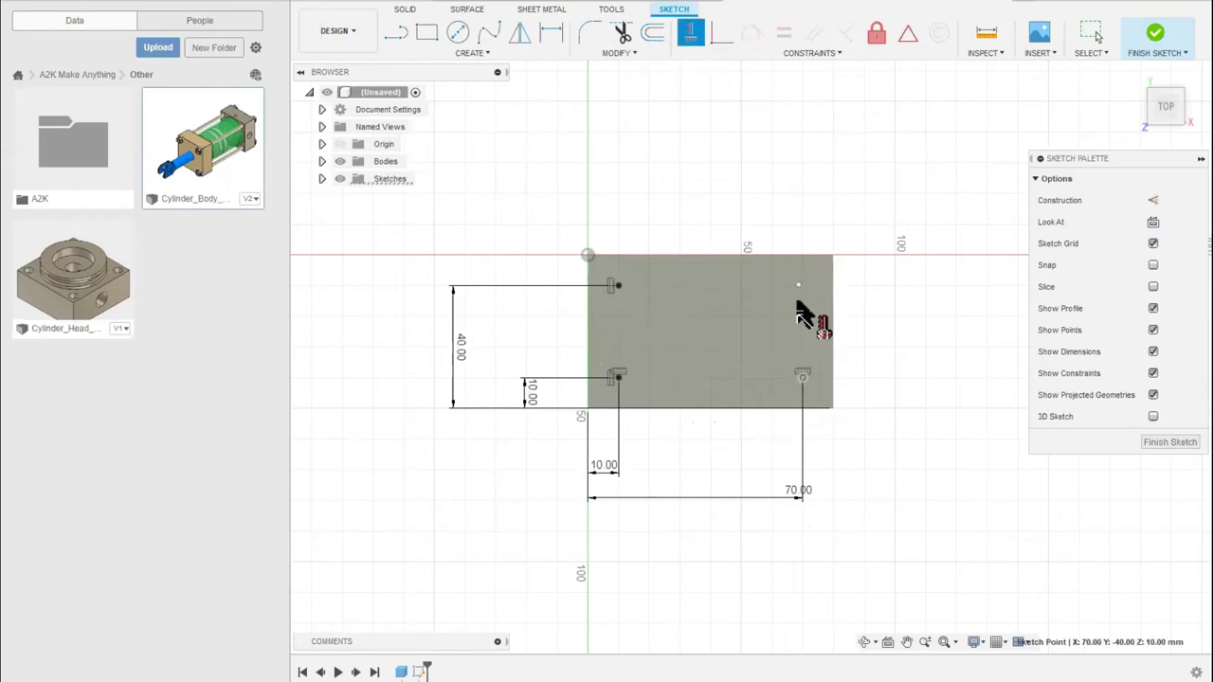
click(801, 286)
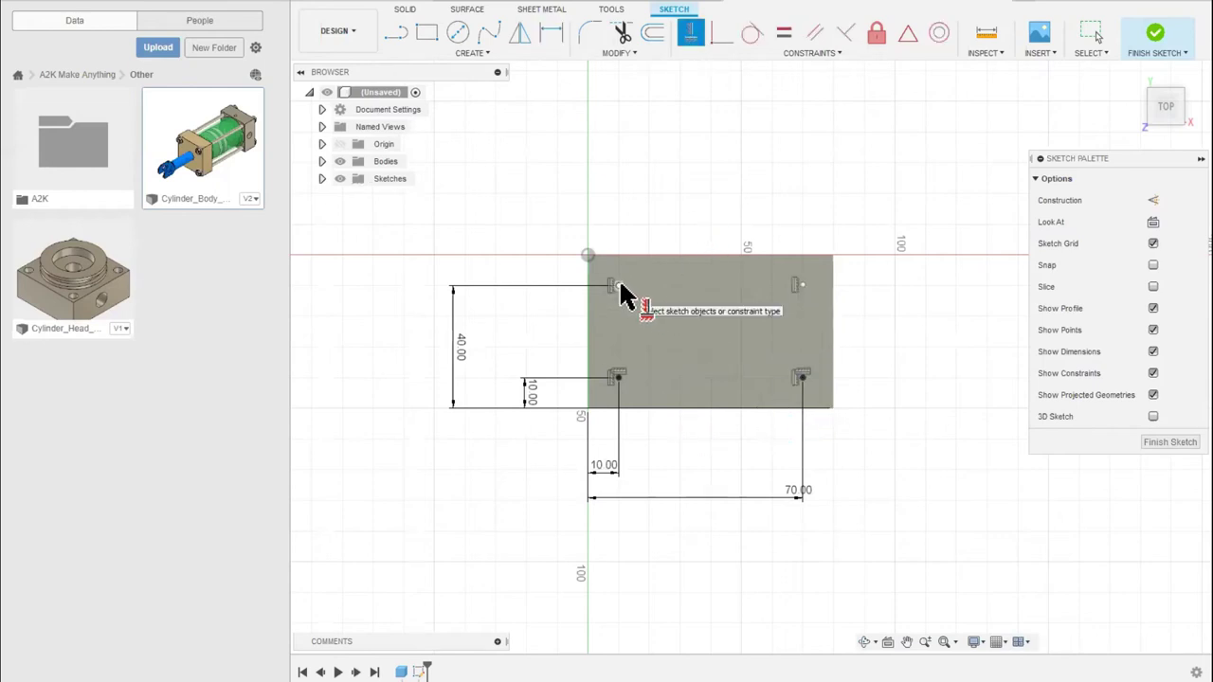
click(617, 286)
click(802, 285)
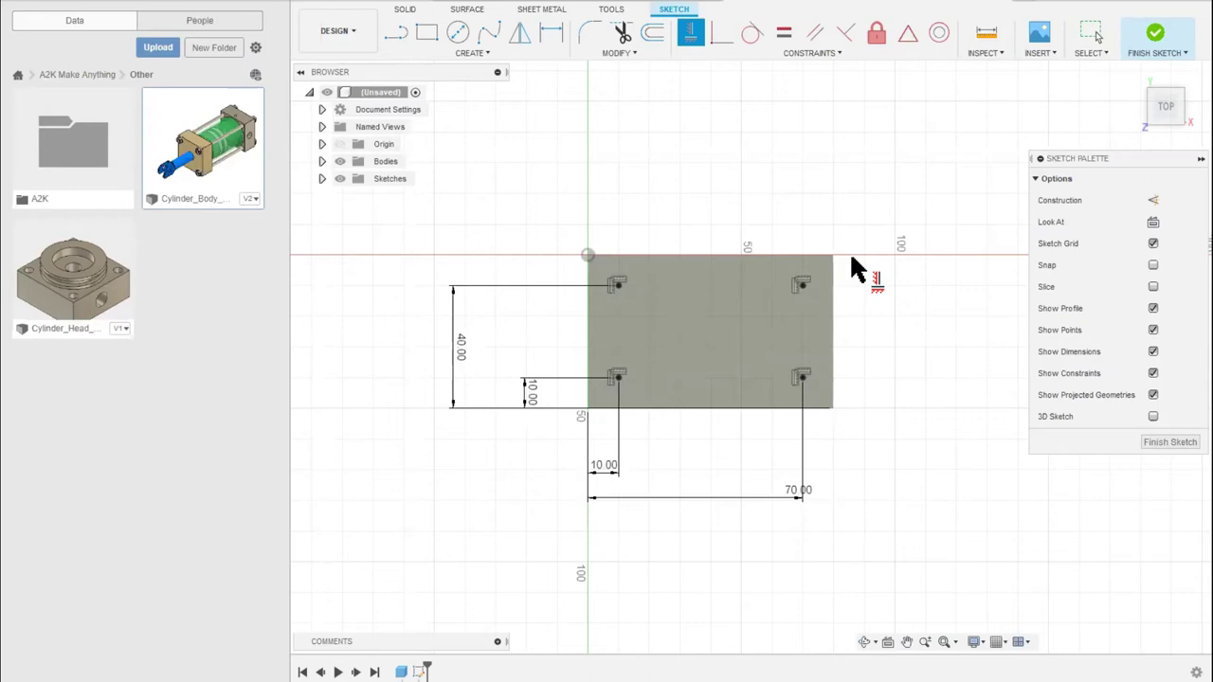
click(744, 408)
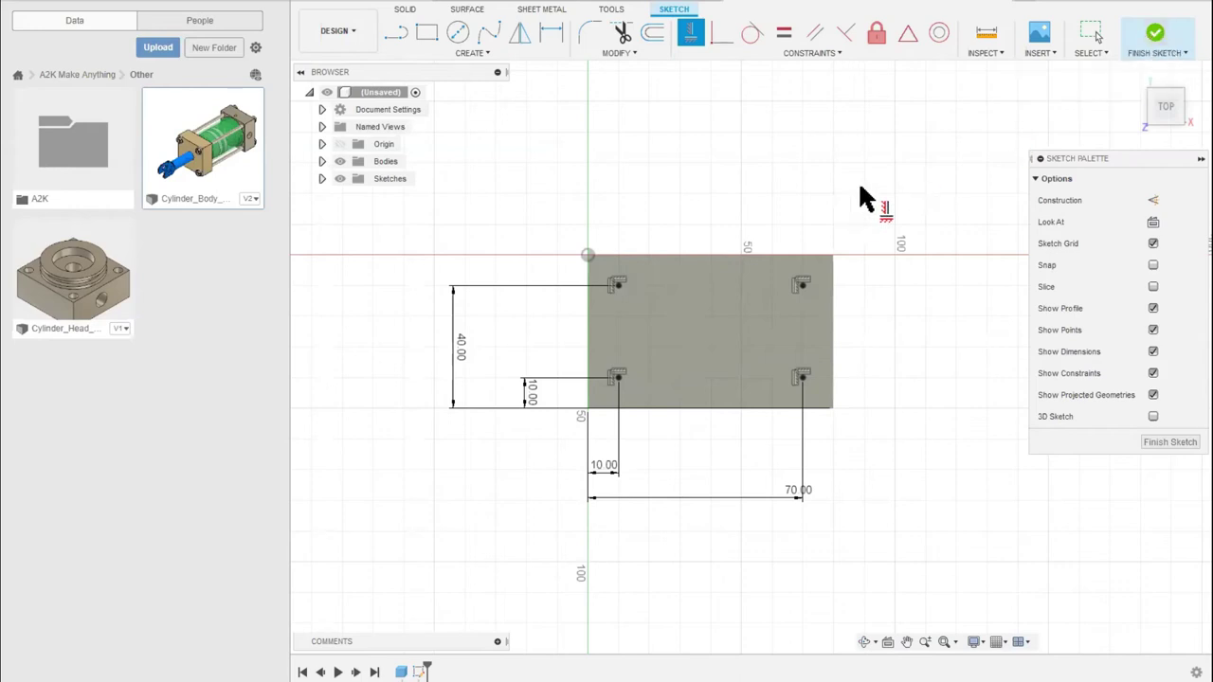
right_click(909, 159)
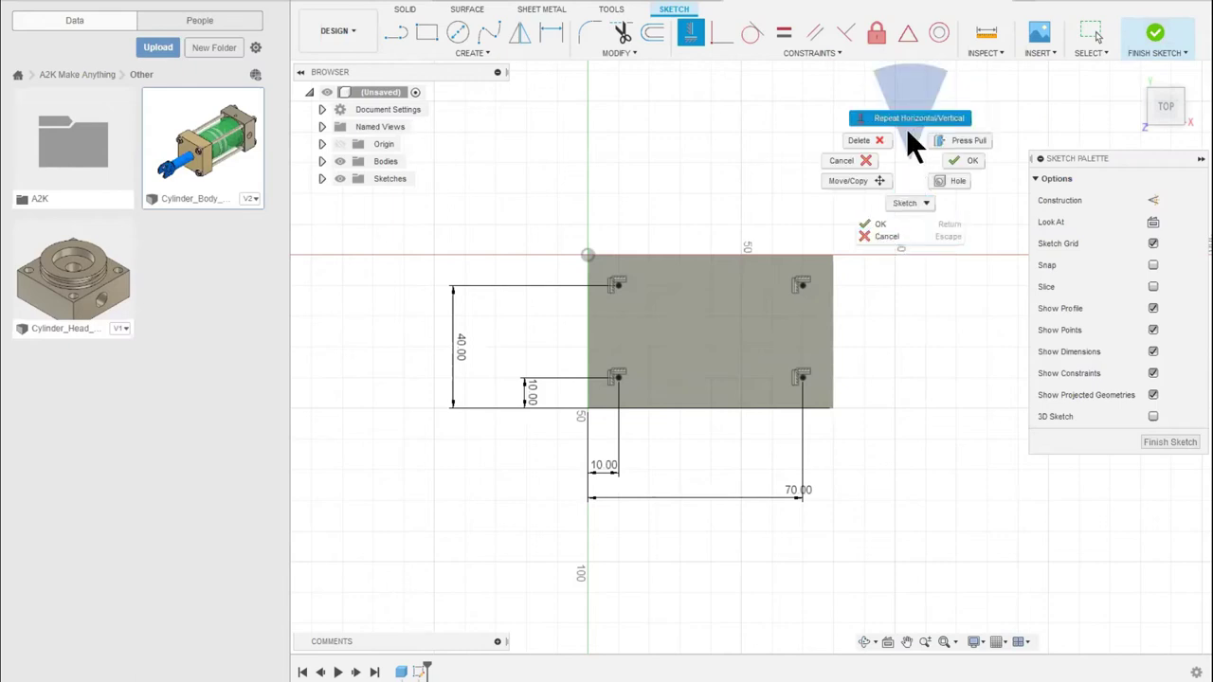
click(963, 163)
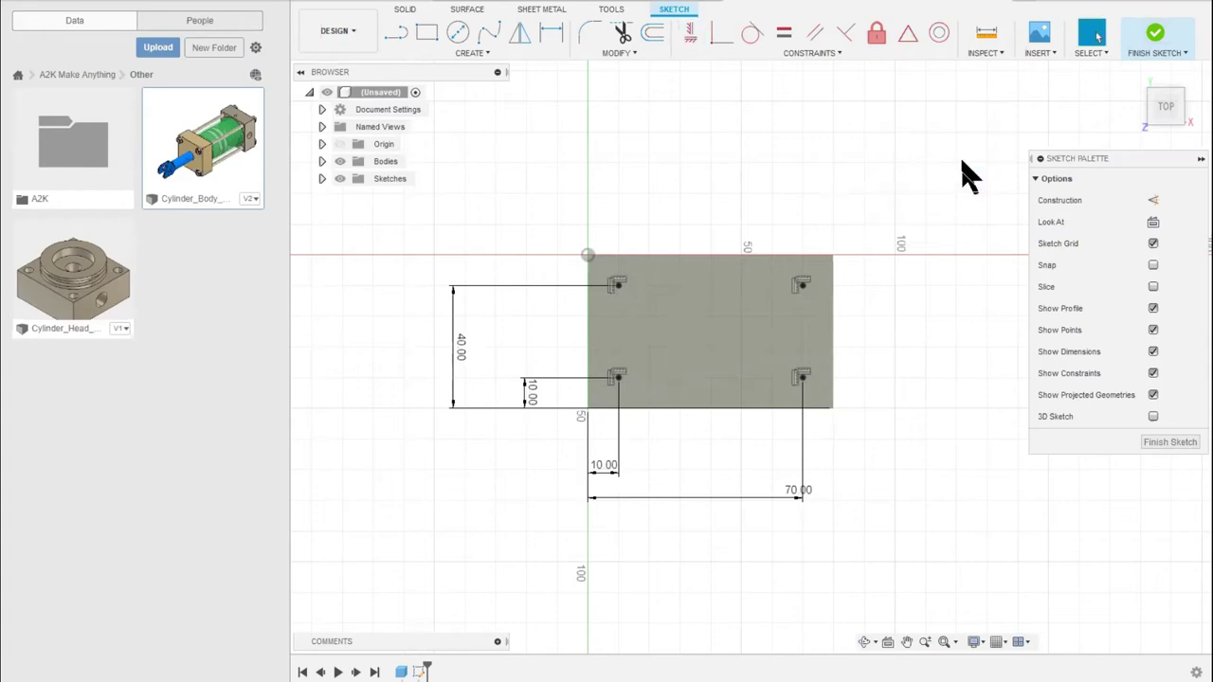
Finish the sketch with the four corner points
right_click(893, 172)
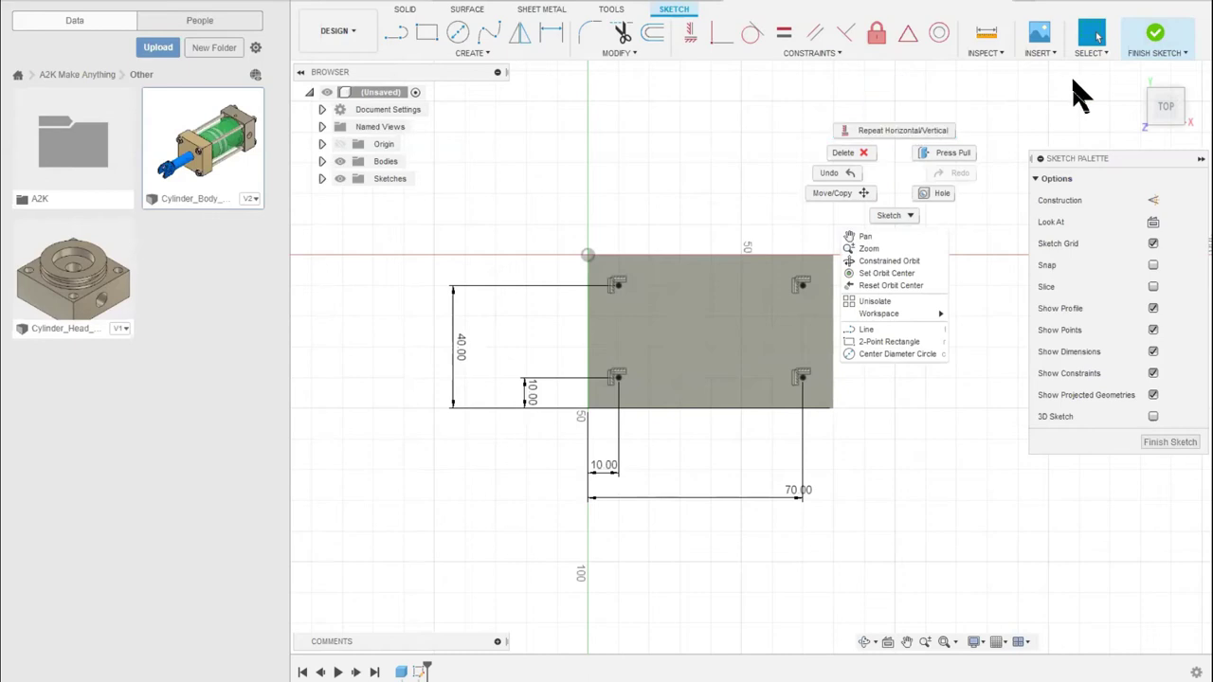
click(1148, 46)
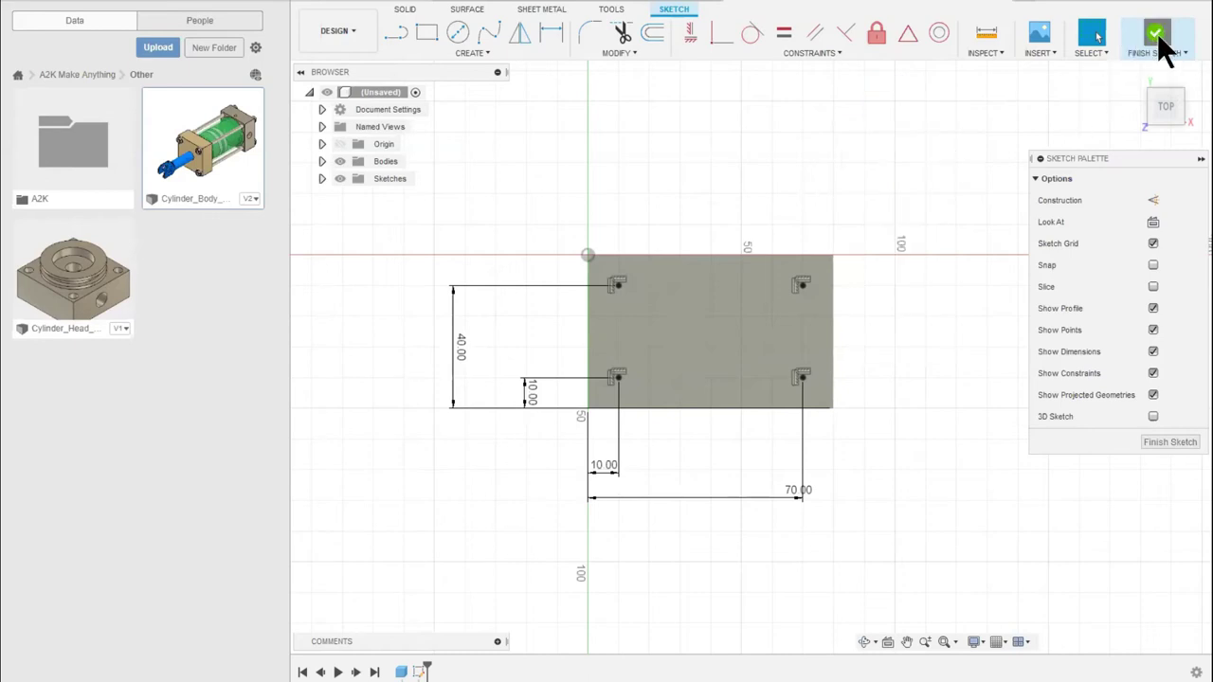
click(1152, 49)
Start the Hole command and select all four sketch points on the plate's top face as hole positions
scroll(585, 525, up, 3)
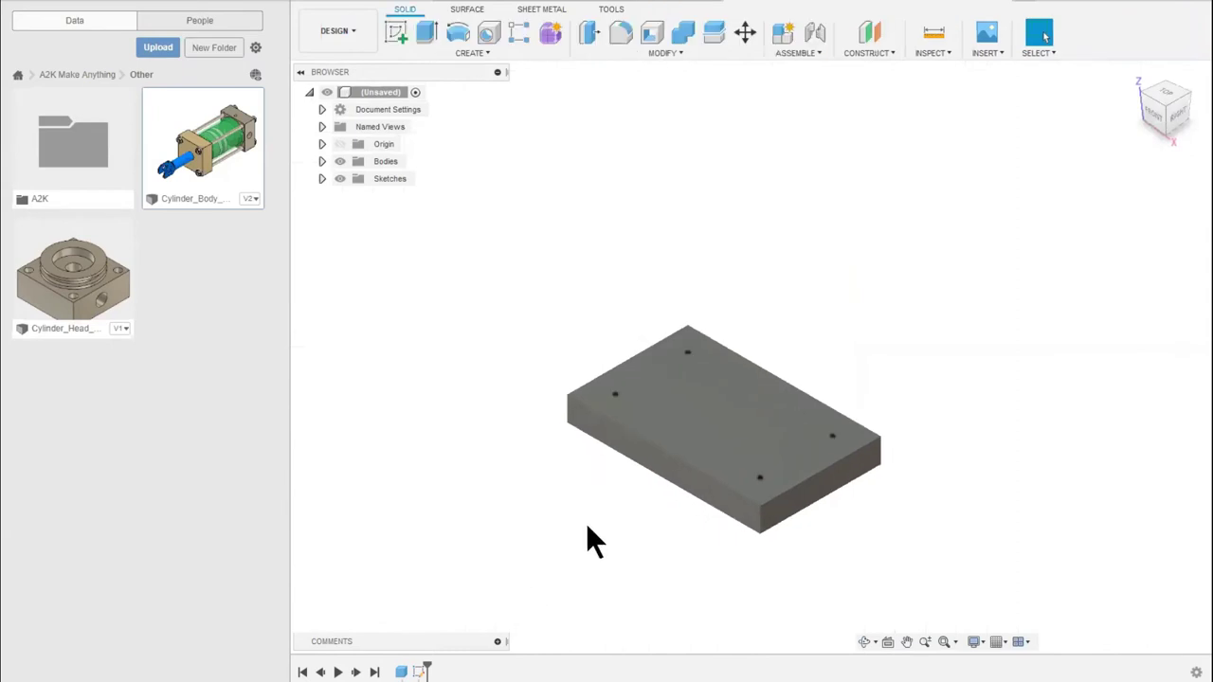
middle_drag(586, 522, 567, 477)
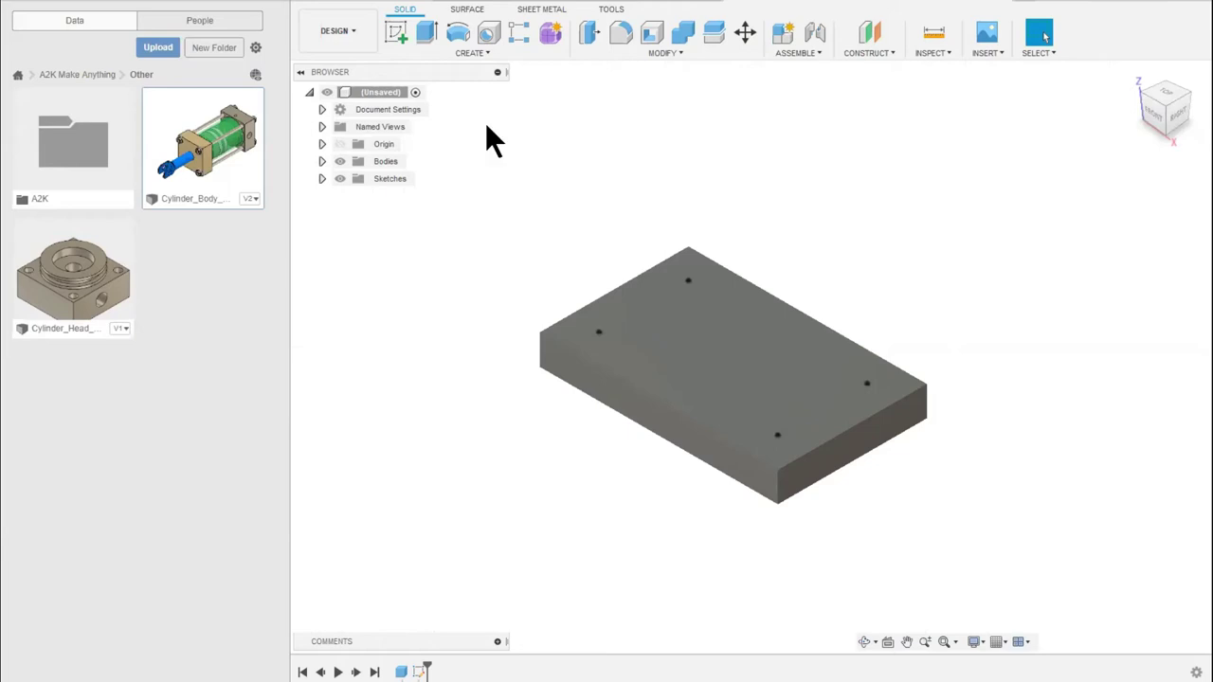
click(490, 34)
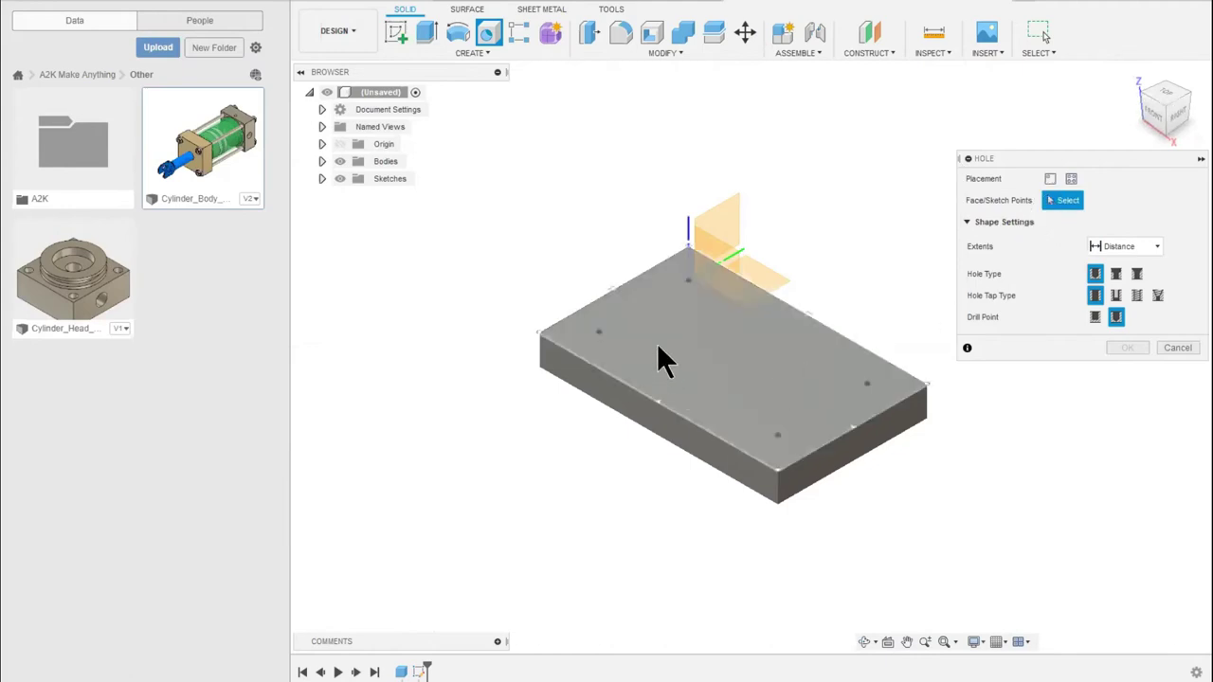
click(599, 334)
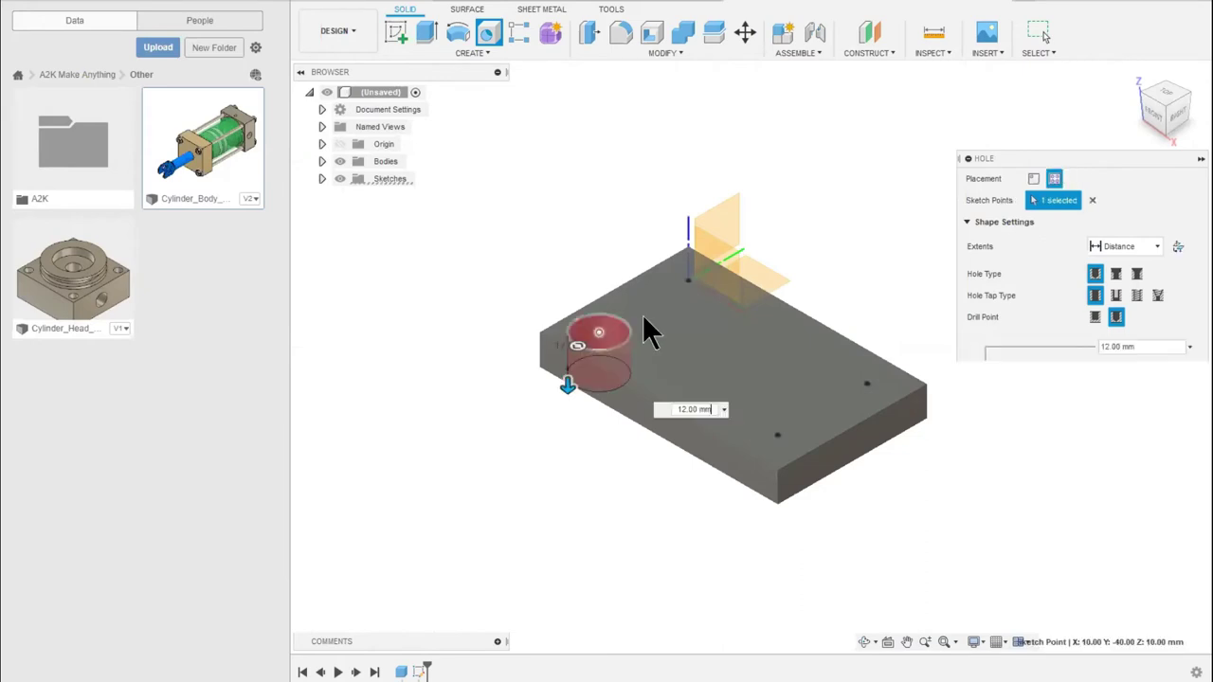
click(688, 280)
click(868, 385)
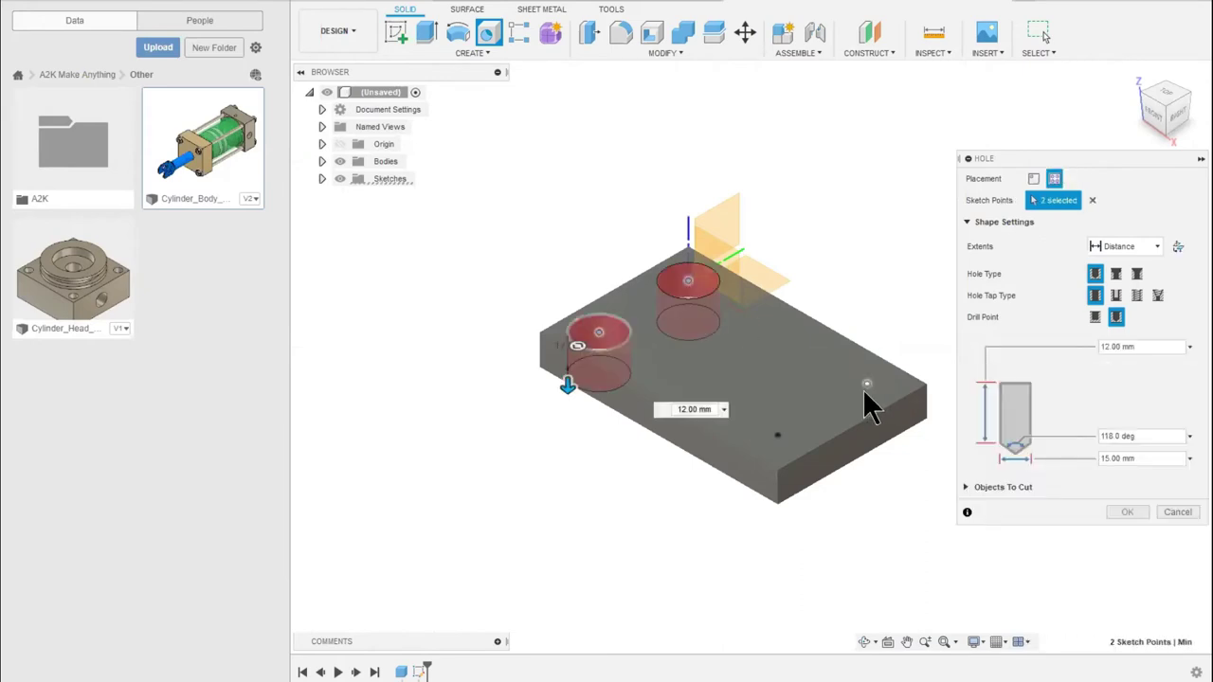
click(778, 435)
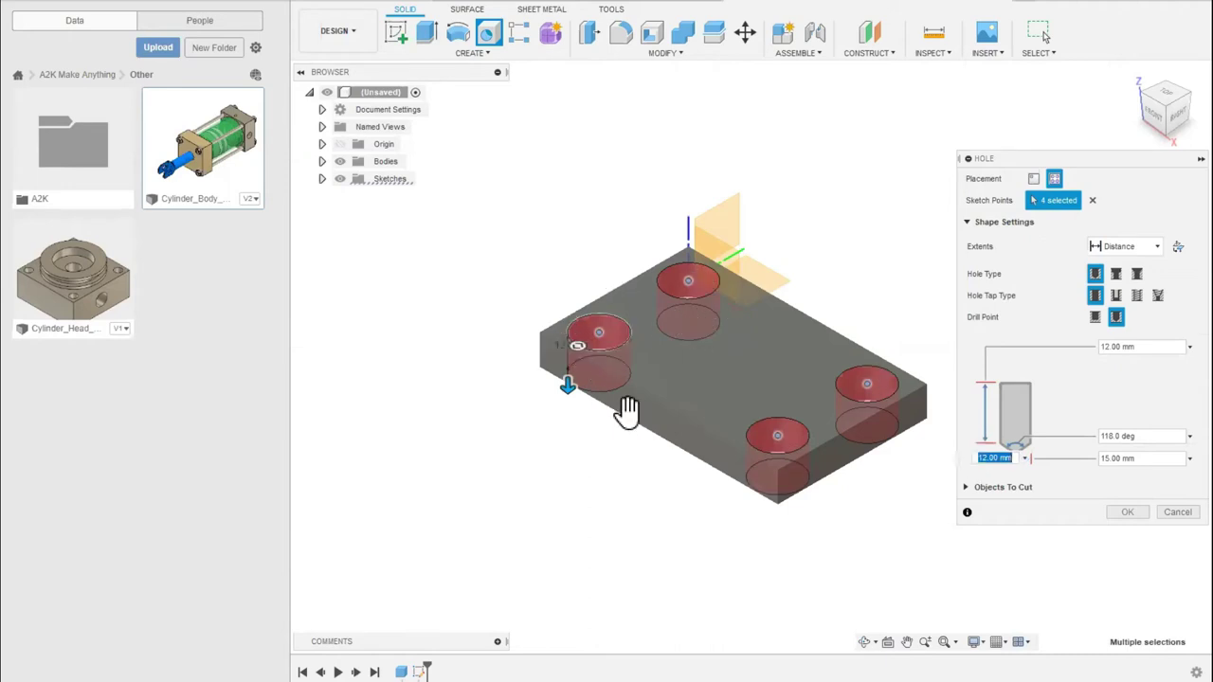
Preview the counterbore and countersink hole types on the four points, and return to the simple type
click(1115, 273)
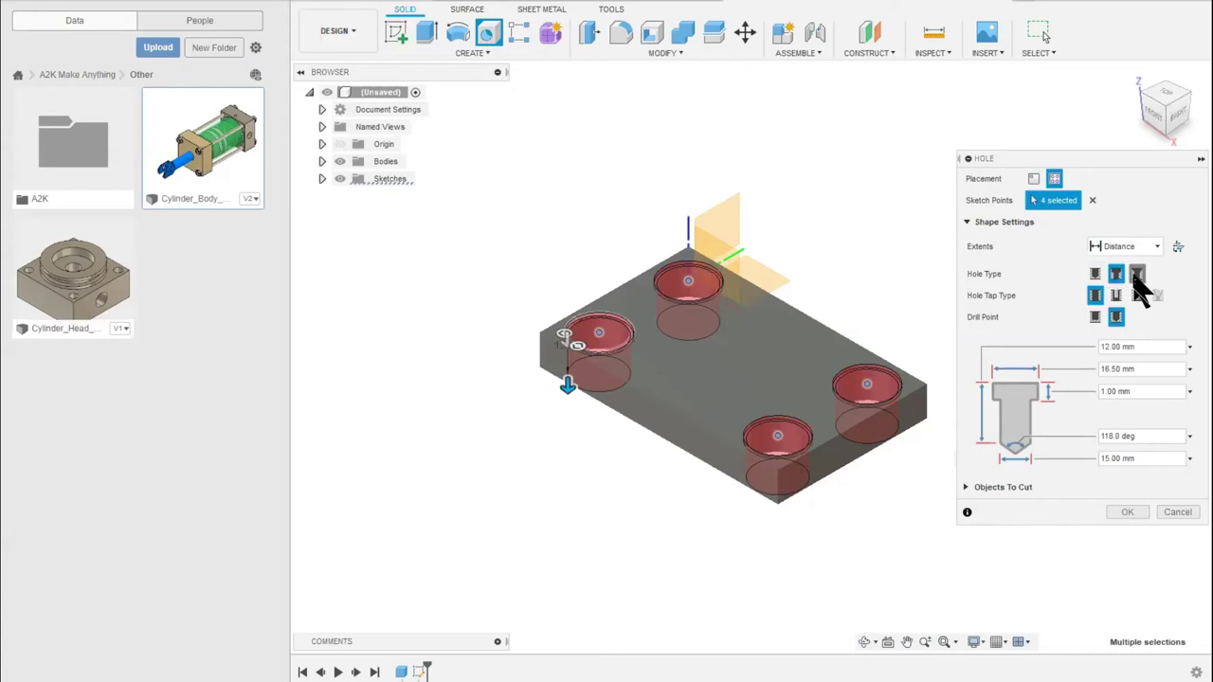
click(1138, 274)
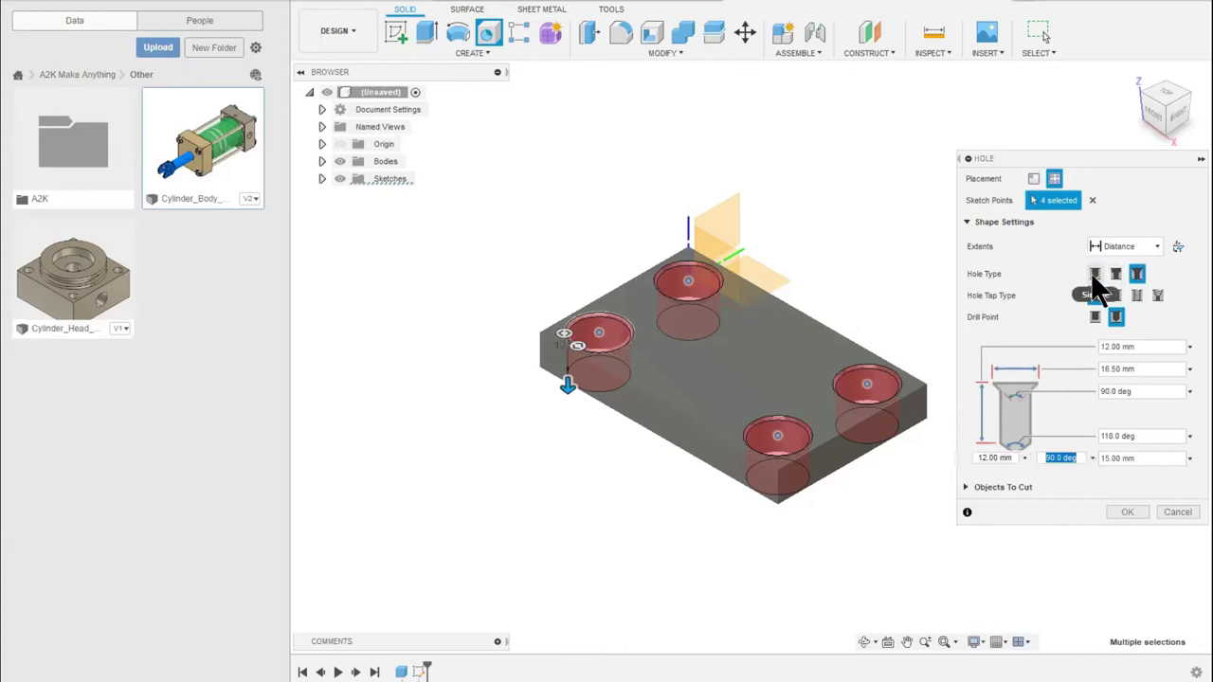
click(1095, 274)
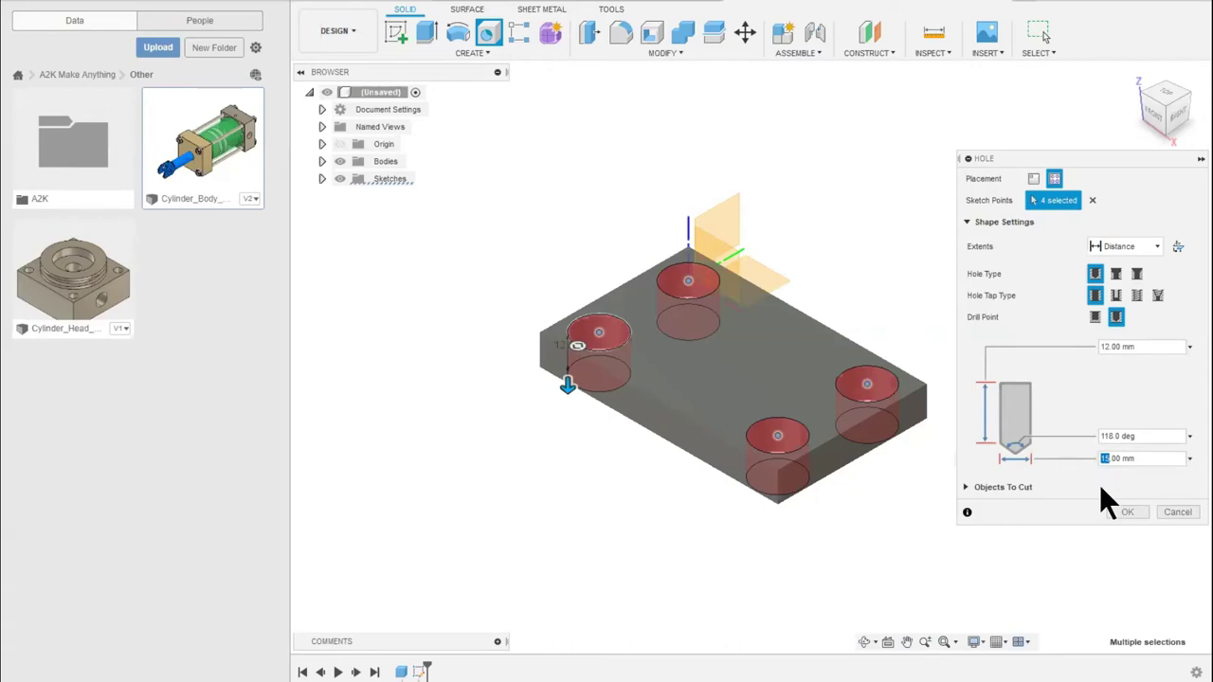
Set the hole diameter to 6 mm and the extents to All, and create the four simple holes
drag(1100, 459, 1107, 460)
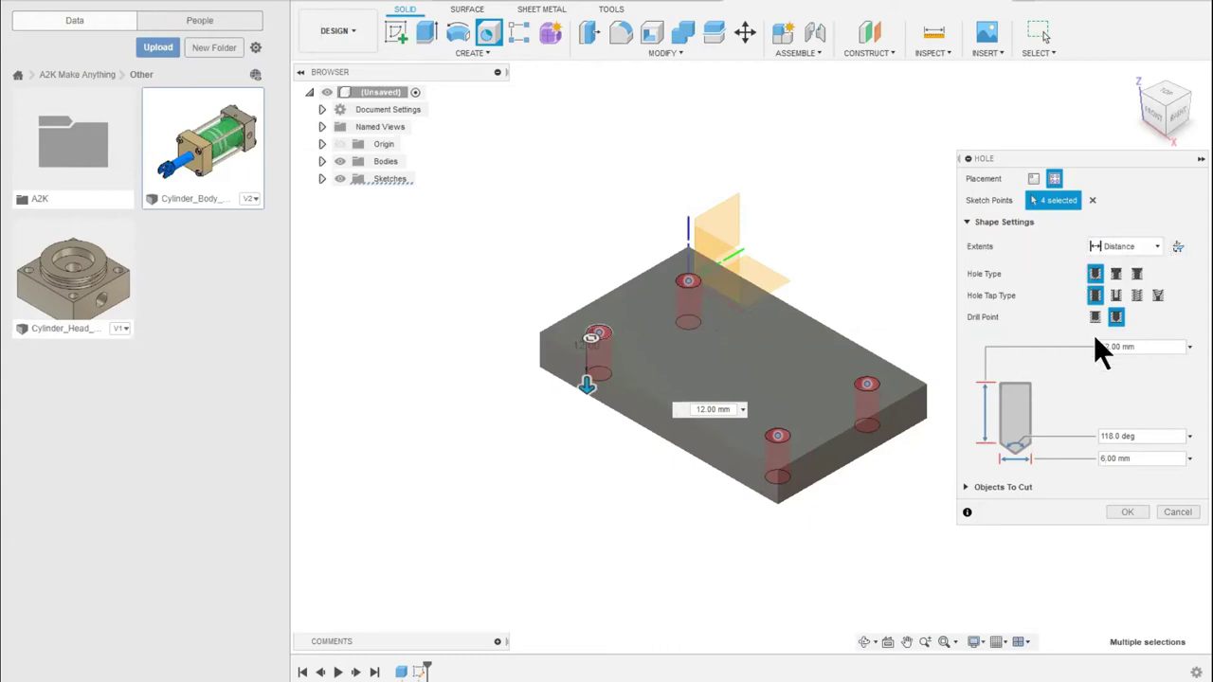
click(1155, 246)
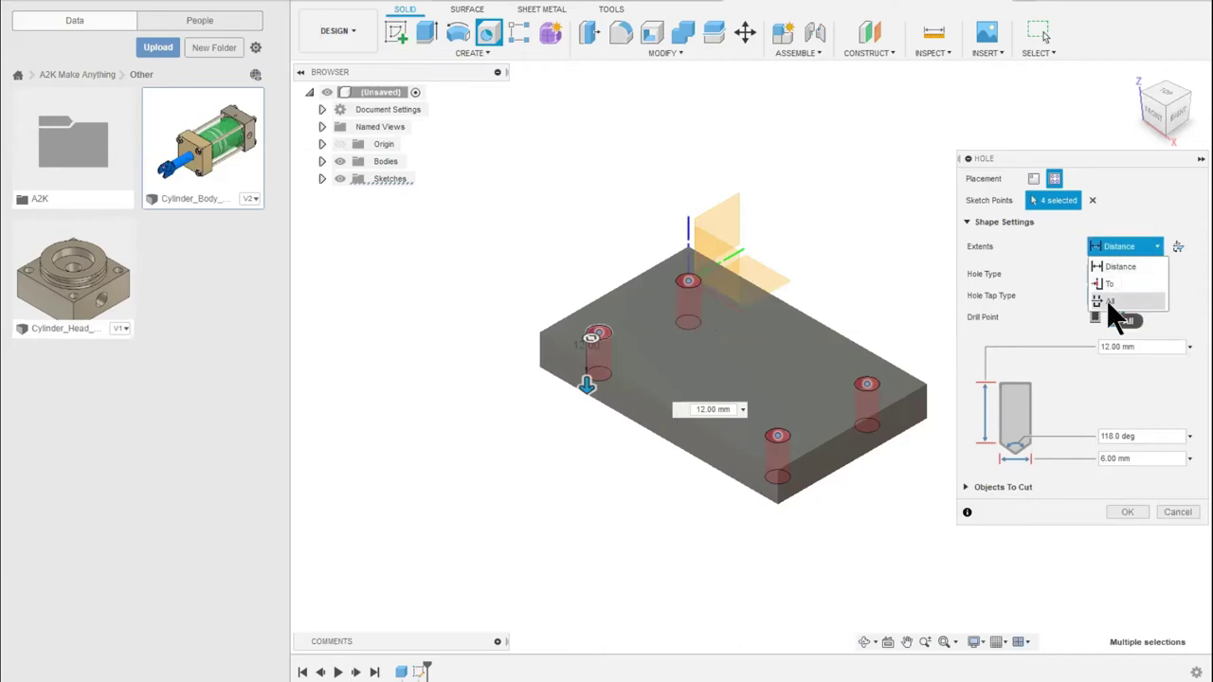
click(1107, 300)
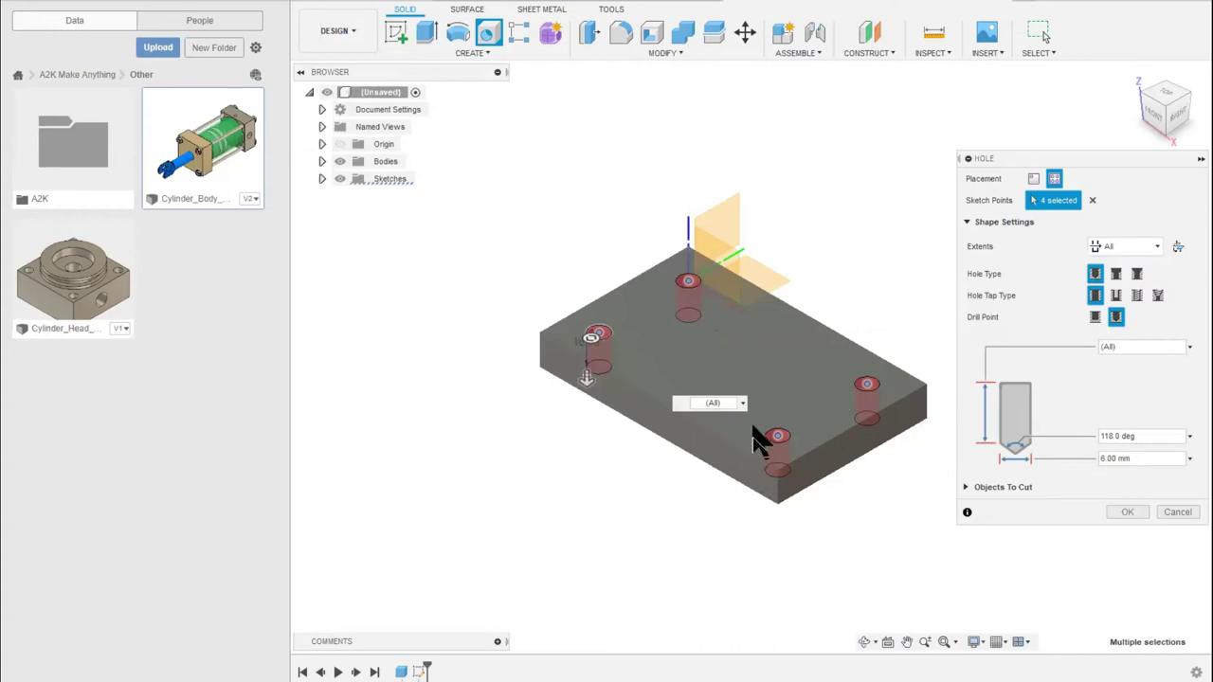
click(1124, 511)
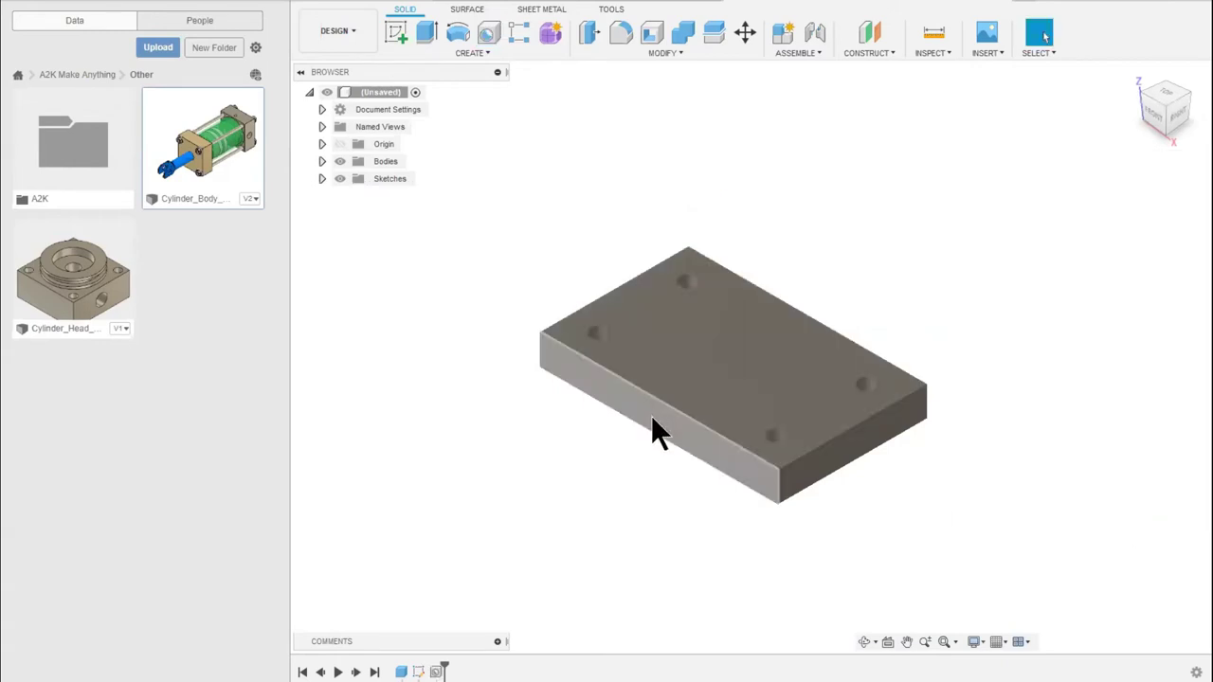
Edit the plate's hole feature and set the diameter of the four holes to 6.5 mm
drag(1173, 116, 1042, 128)
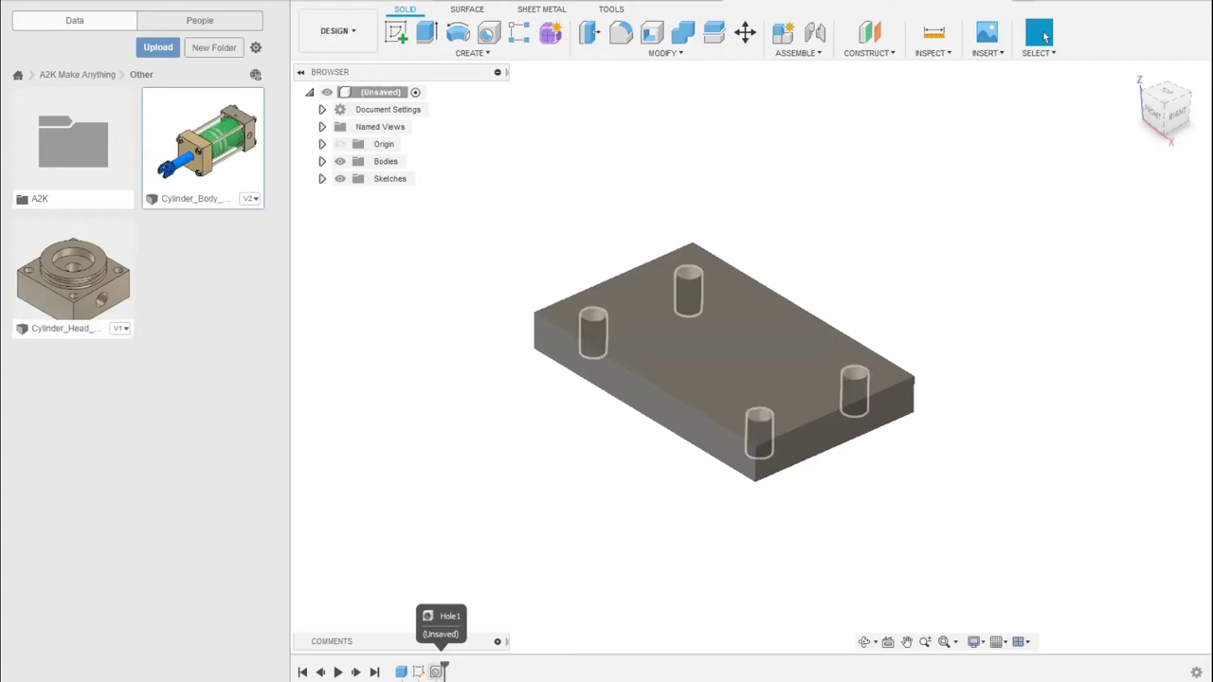
right_click(436, 671)
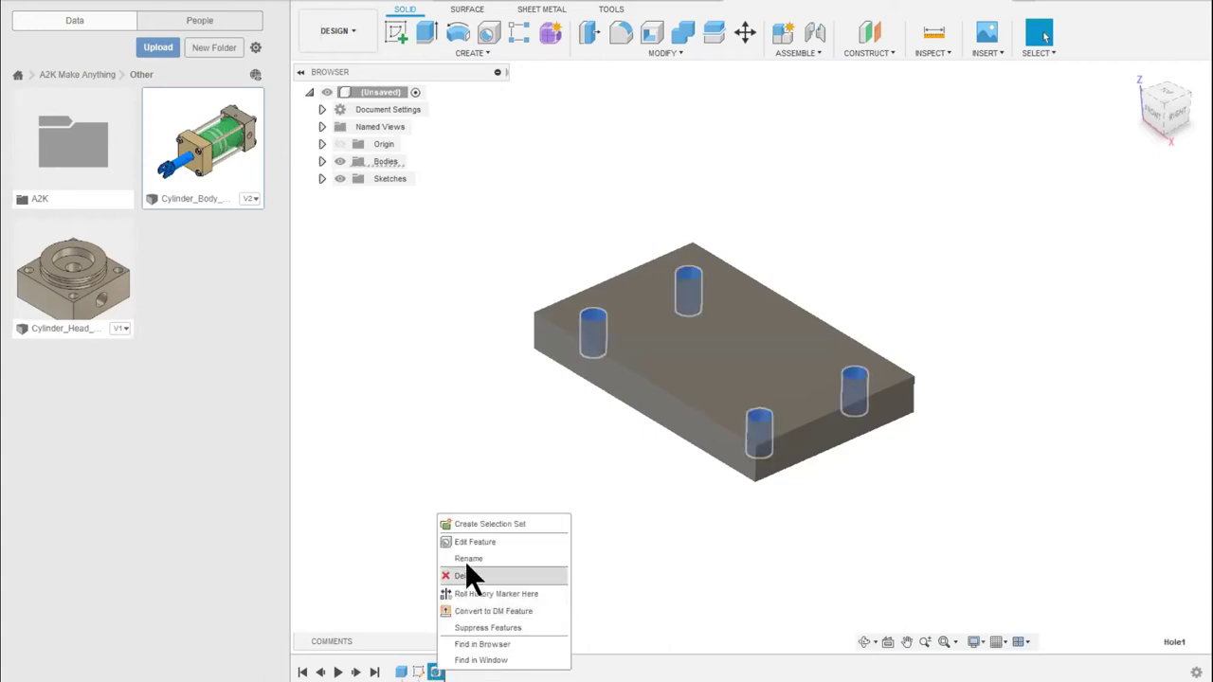
click(494, 542)
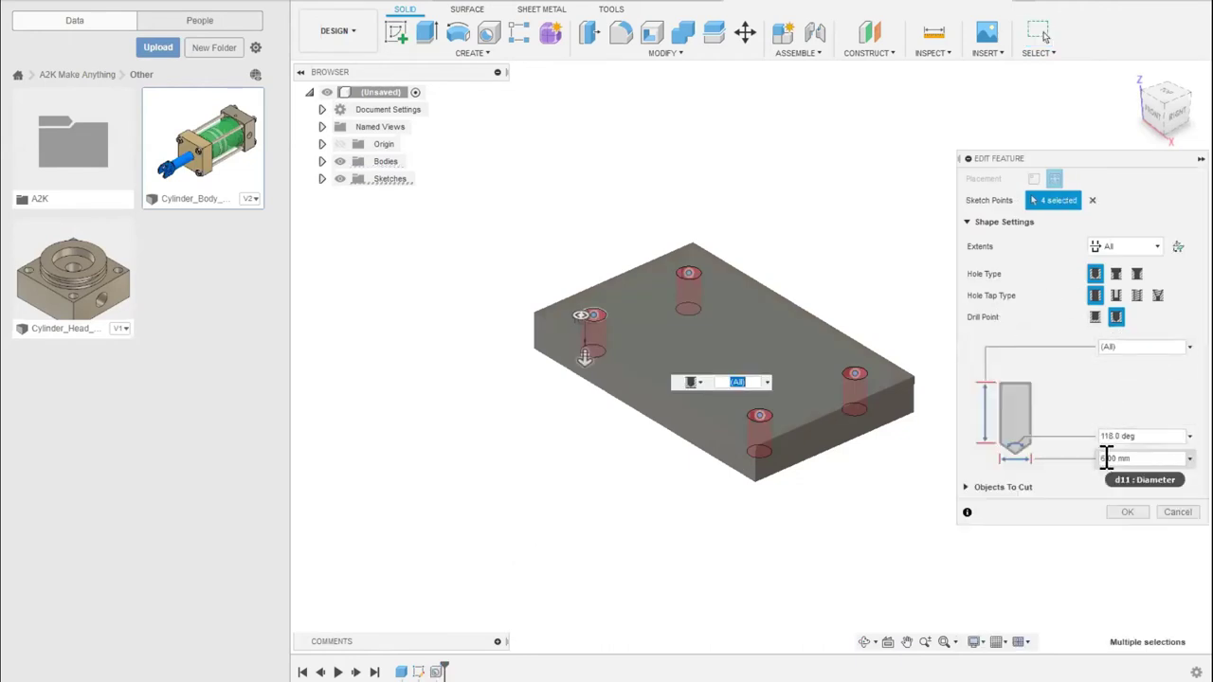
click(1106, 458)
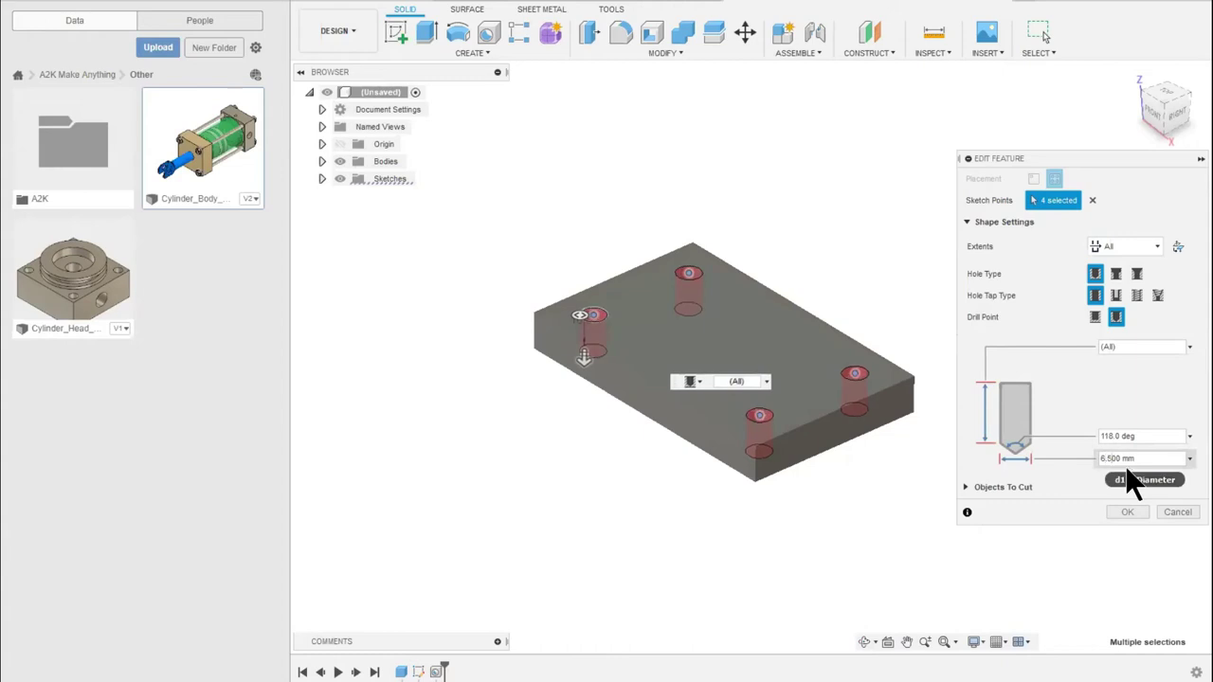
click(1128, 510)
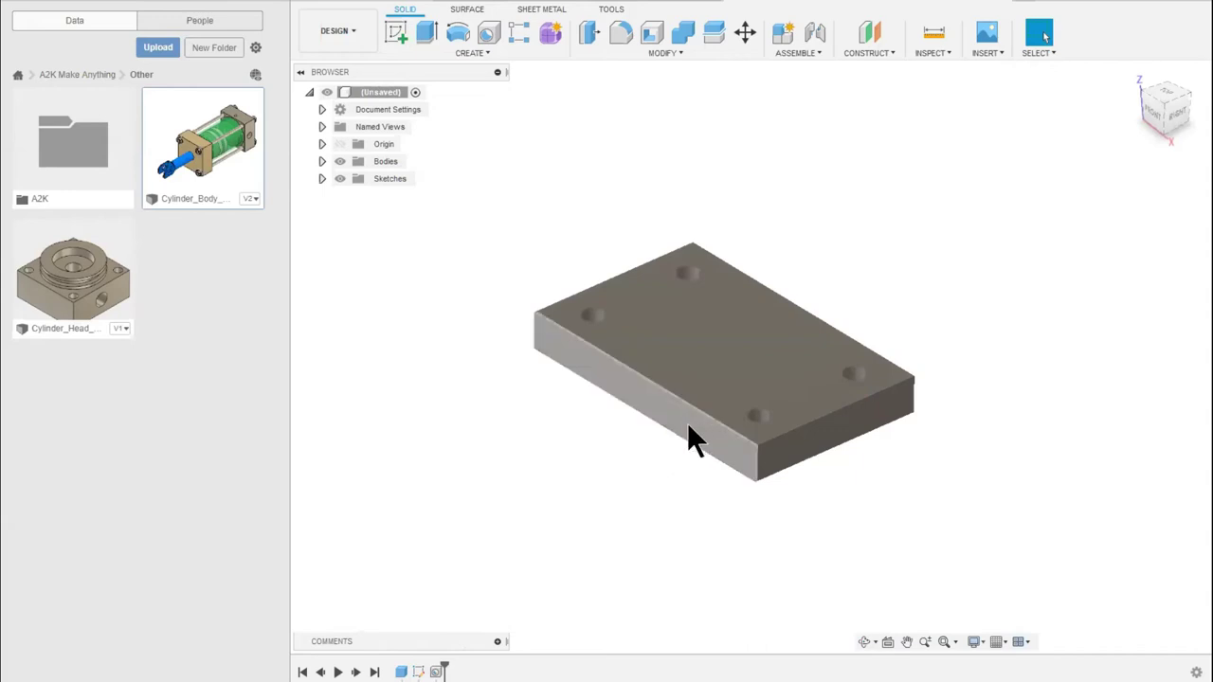
right_click(364, 89)
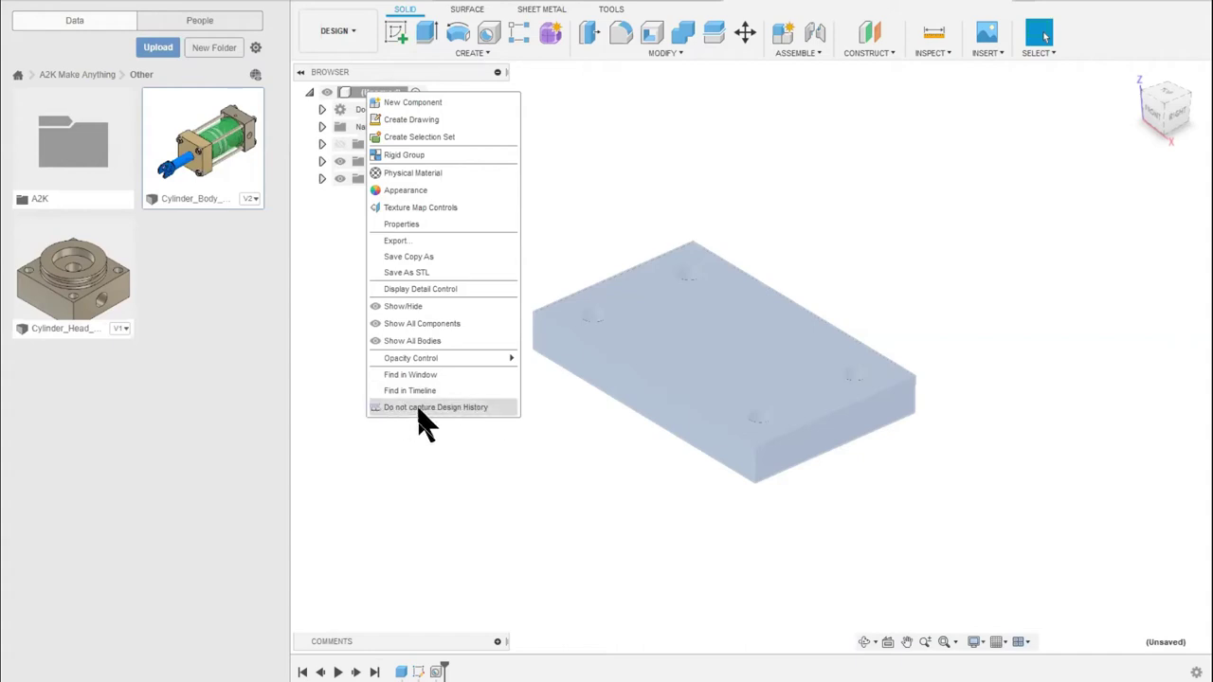
click(582, 445)
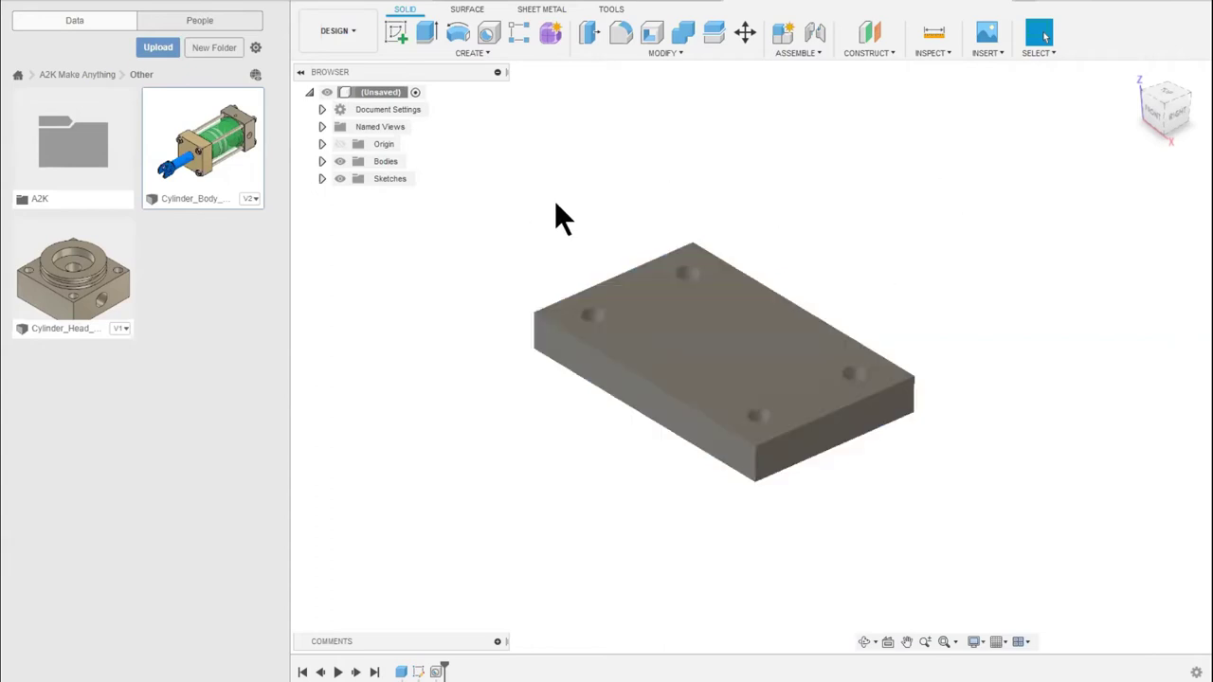
scroll(596, 259, up, 3)
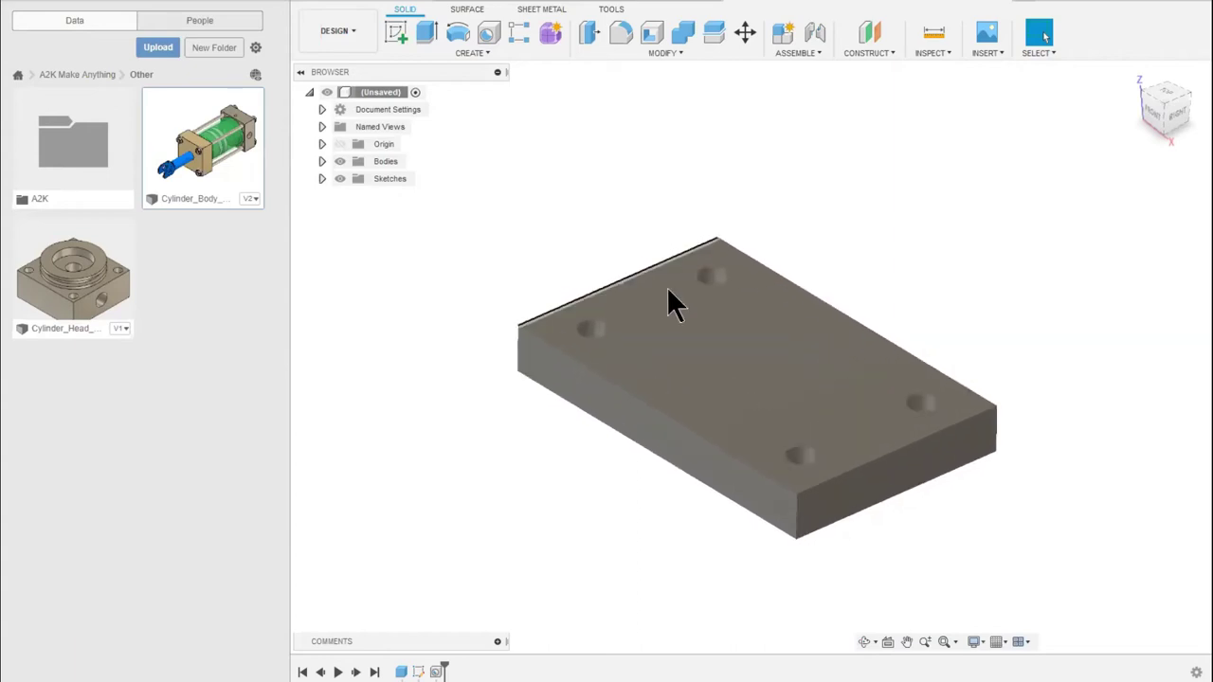
mouse_move(1137, 102)
mouse_down()
mouse_move(1127, 86)
mouse_move(1107, 96)
mouse_move(1133, 67)
mouse_move(1115, 92)
mouse_up()
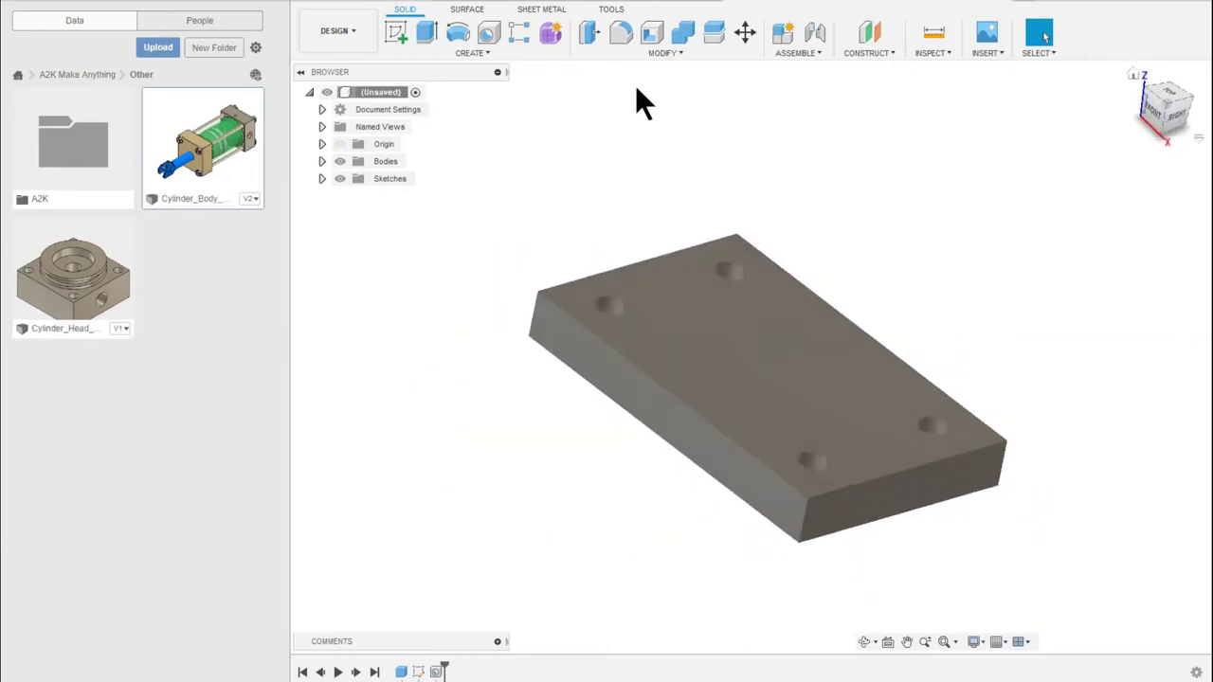
Save the design as Clevis in the Other folder of the A2K Make Anything project
click(361, 7)
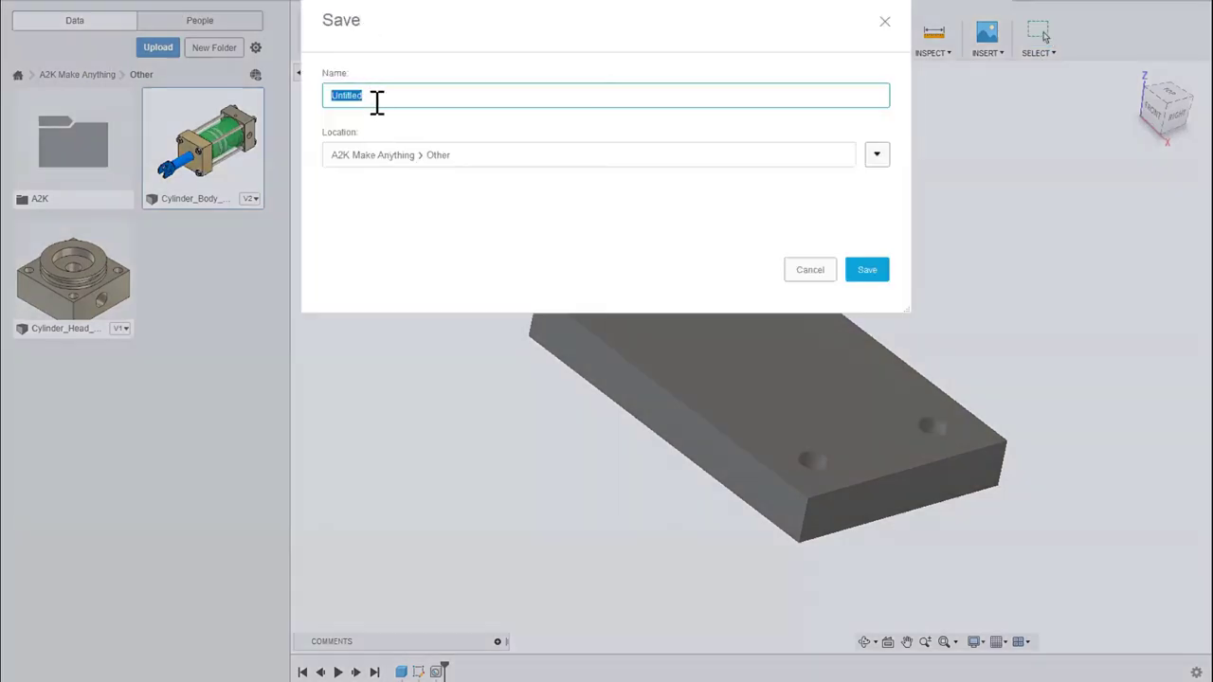
text(Clevis)
click(866, 270)
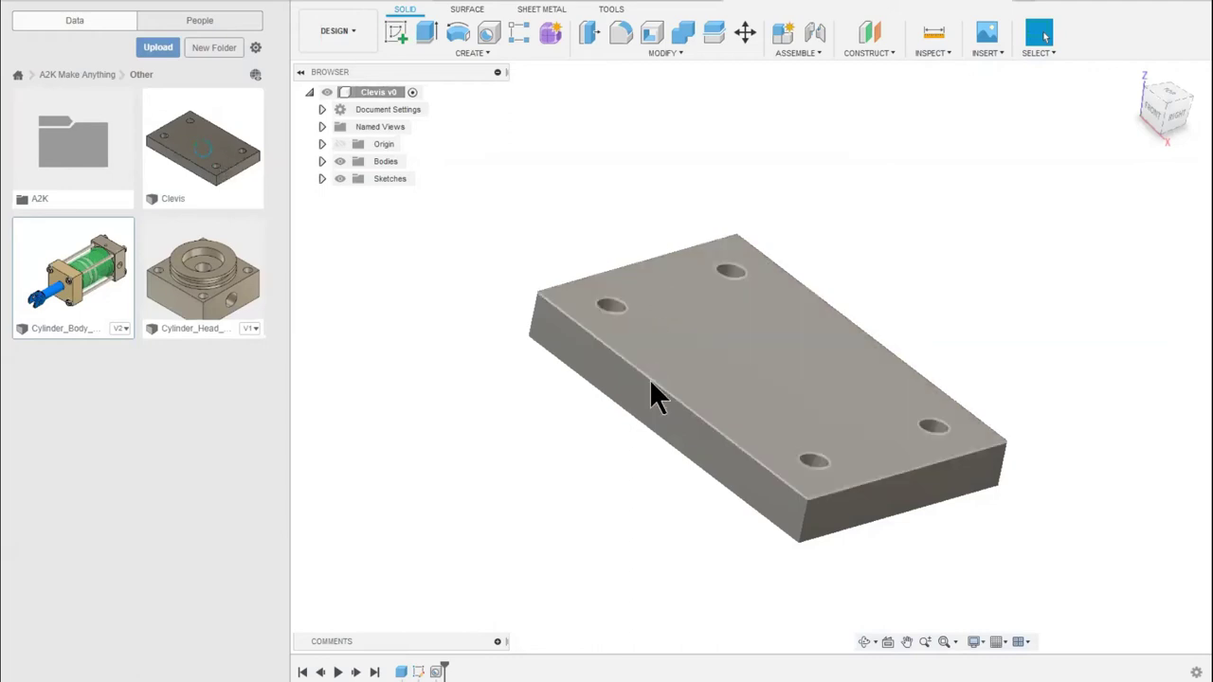
Try to construct a midplane between the plate's two long side faces
drag(1170, 116, 1172, 112)
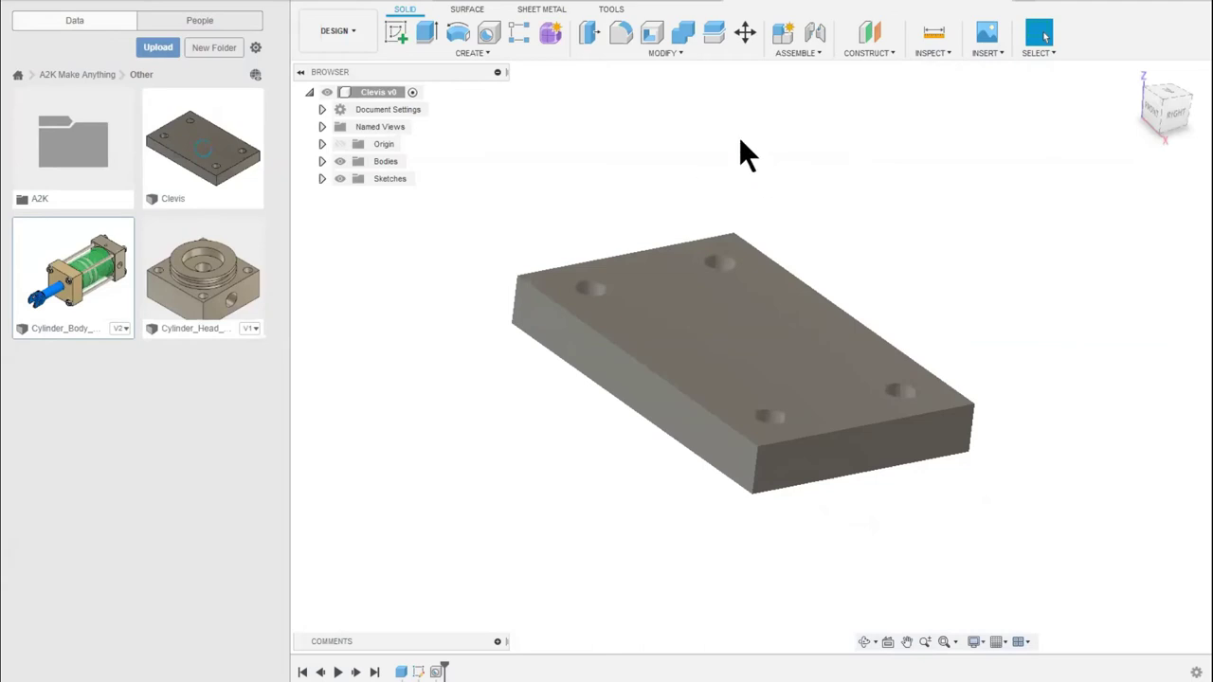
click(881, 50)
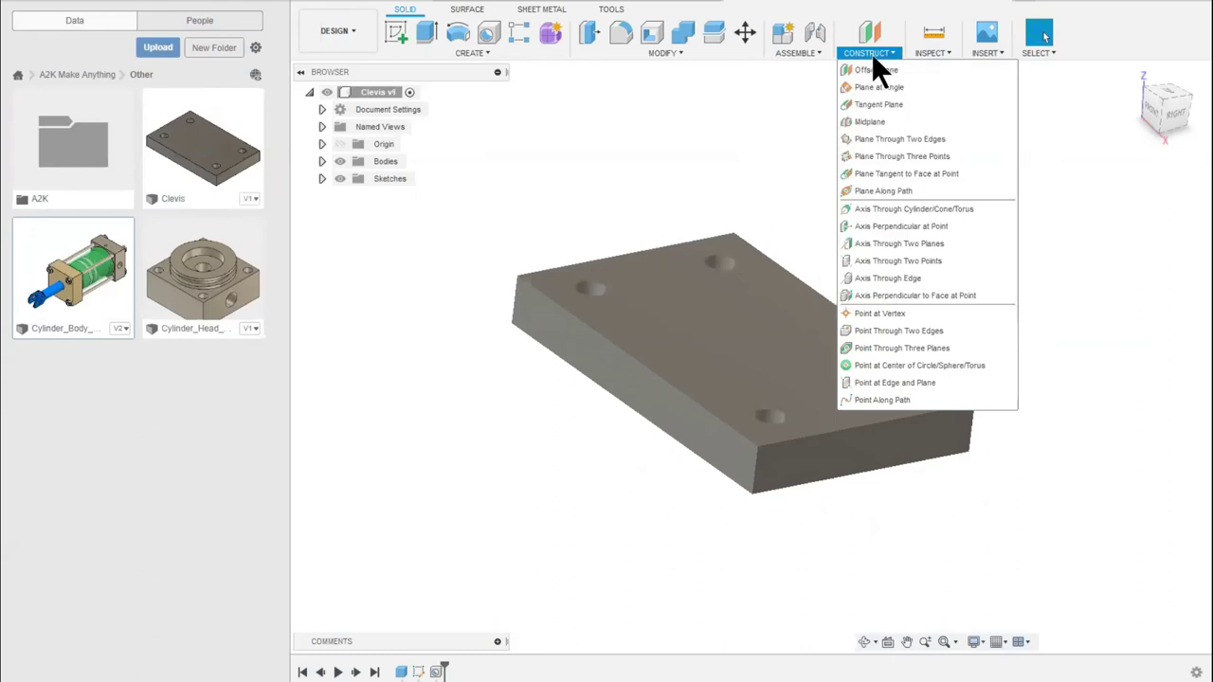
click(878, 123)
click(679, 428)
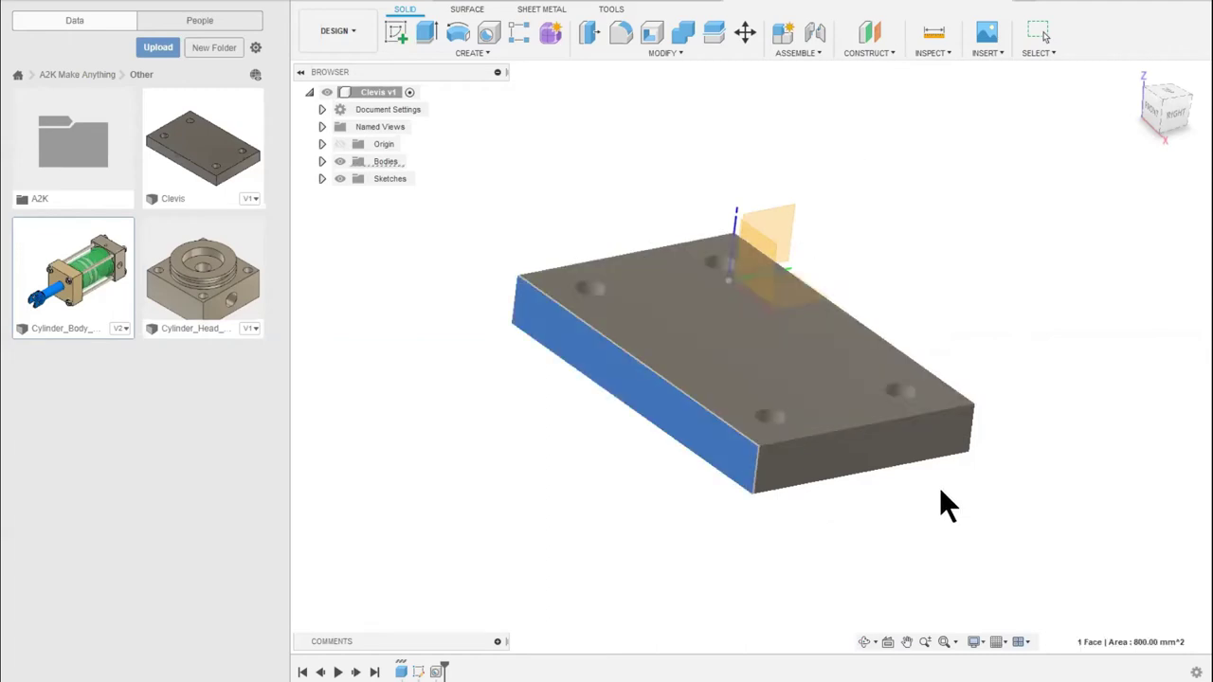
shift+middle_drag(943, 477, 853, 465)
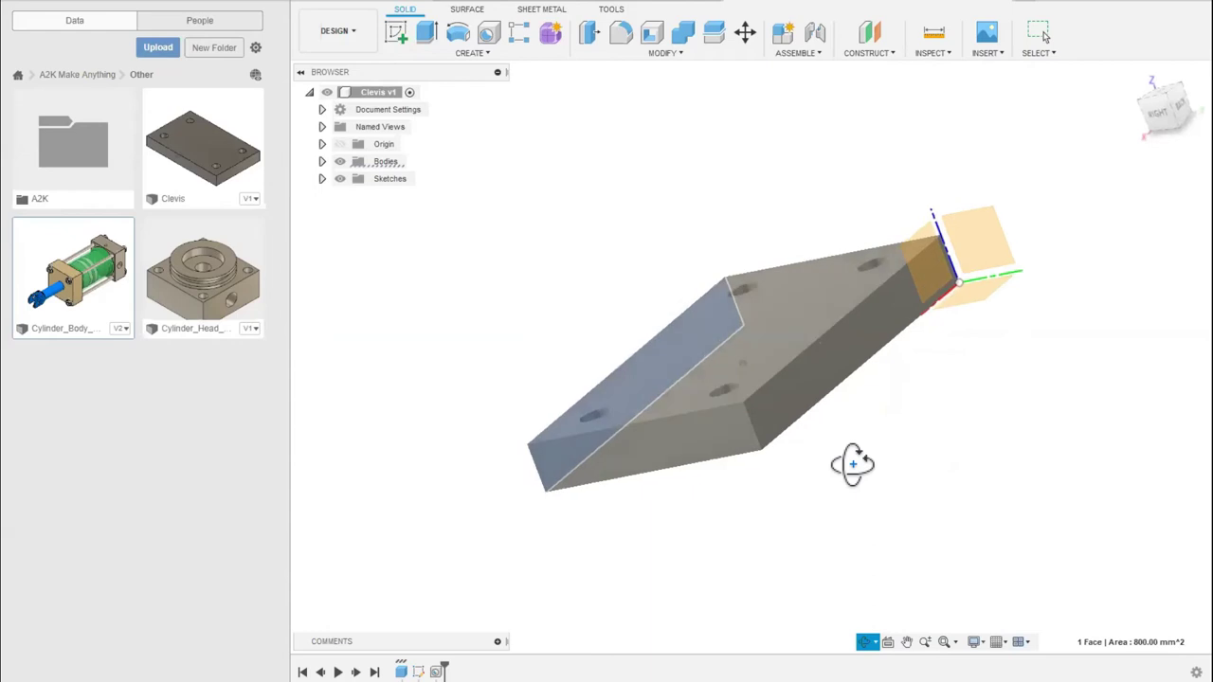
click(852, 359)
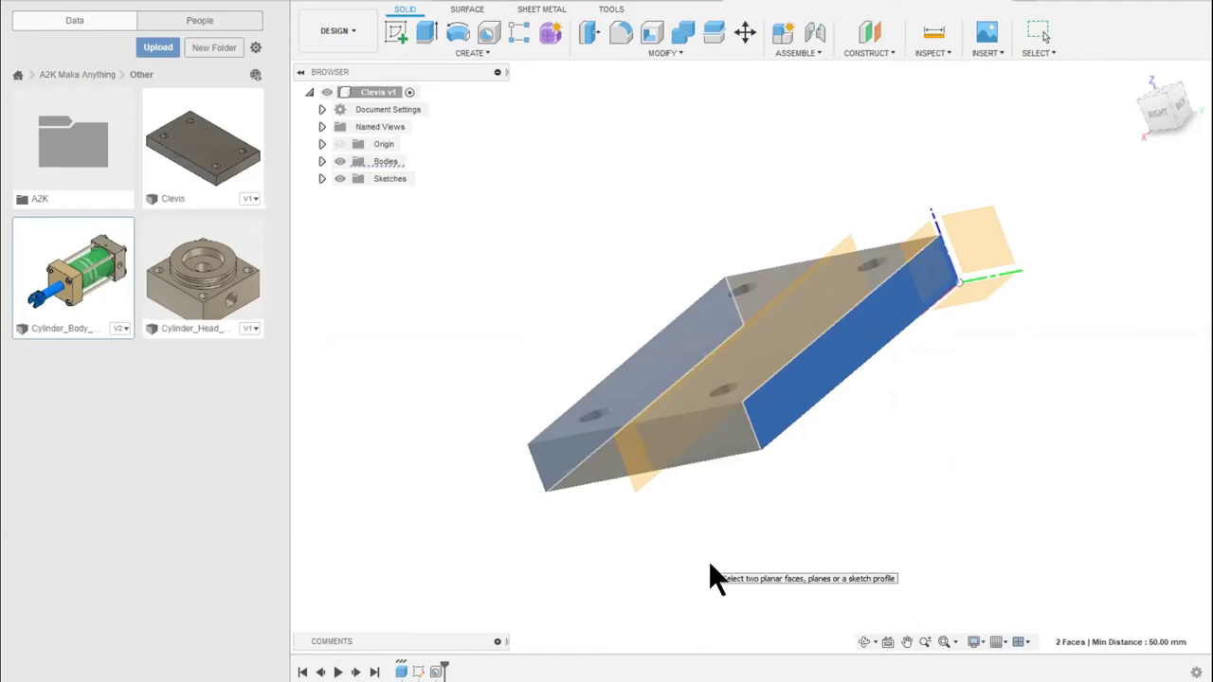
key(Escape)
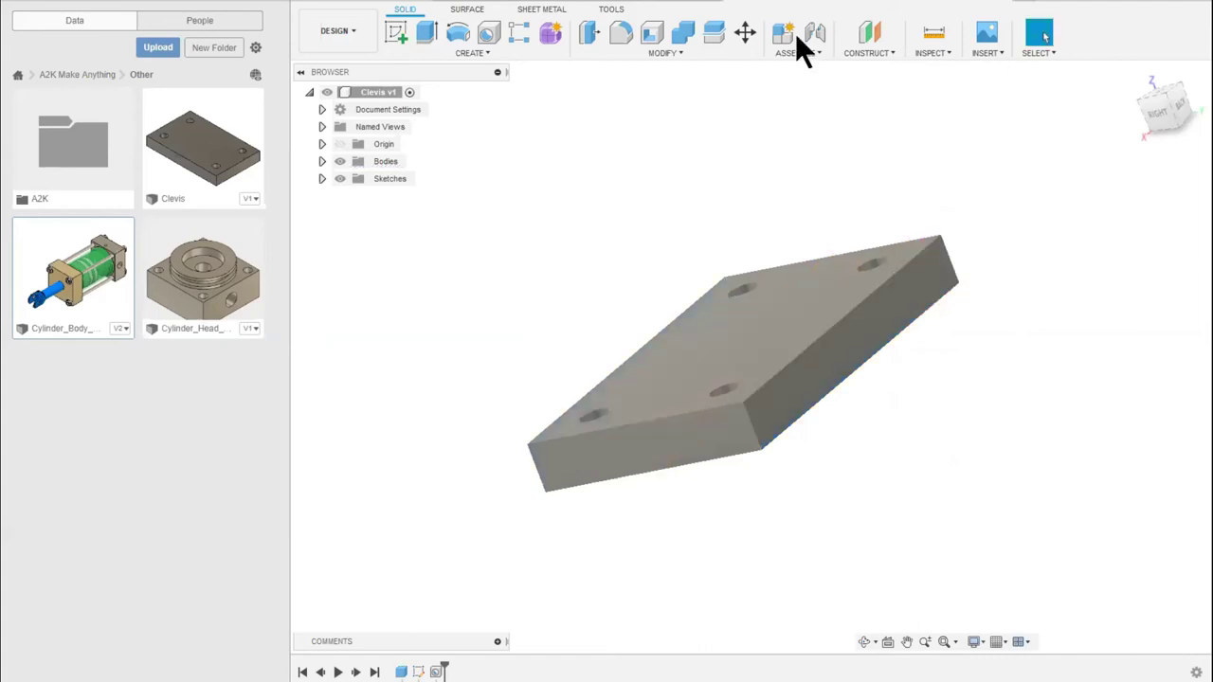
click(870, 34)
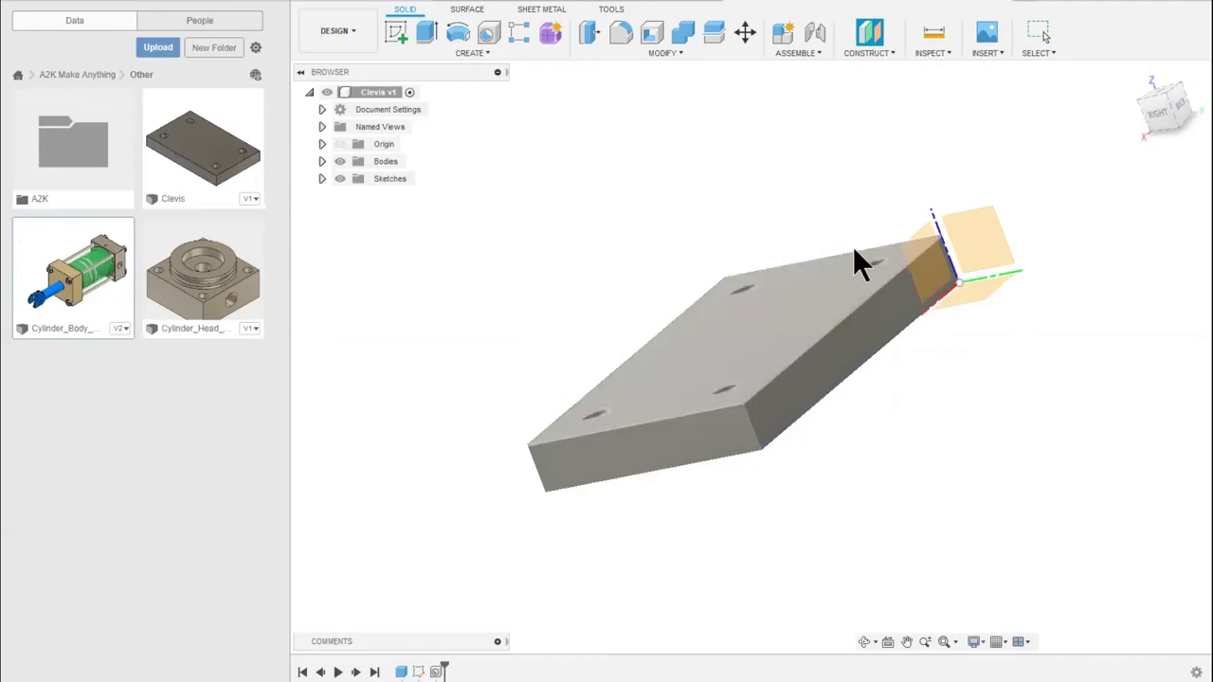
click(852, 339)
shift+middle_drag(832, 420, 767, 432)
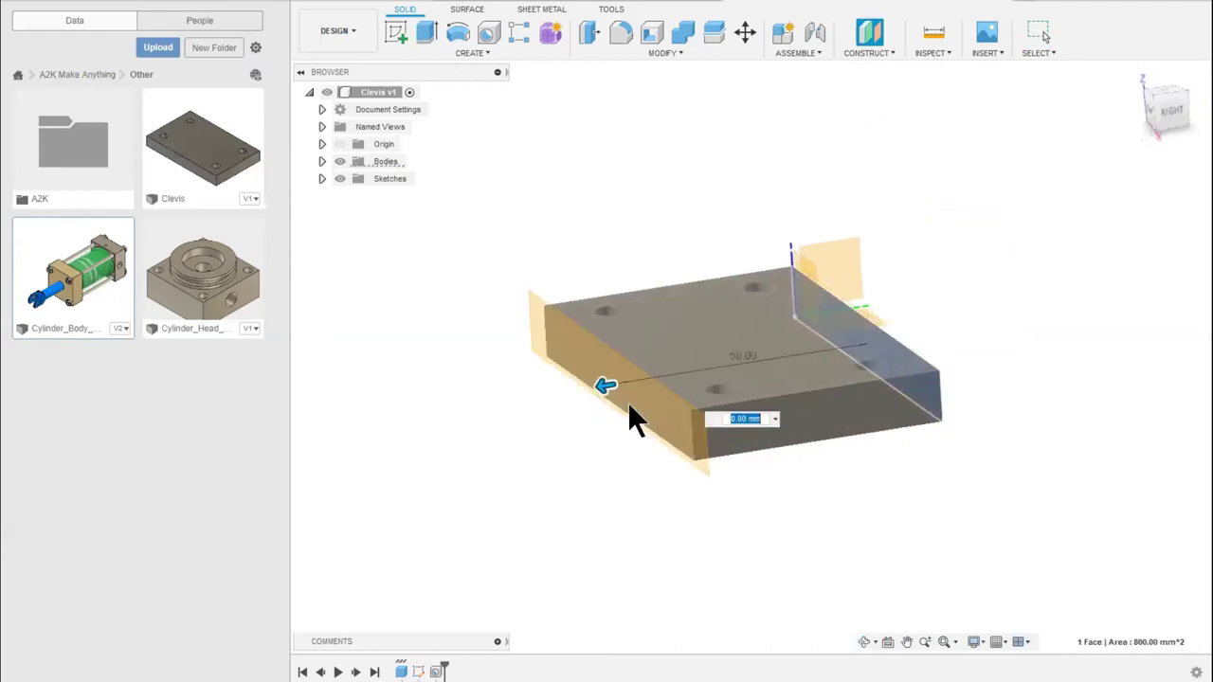
click(876, 54)
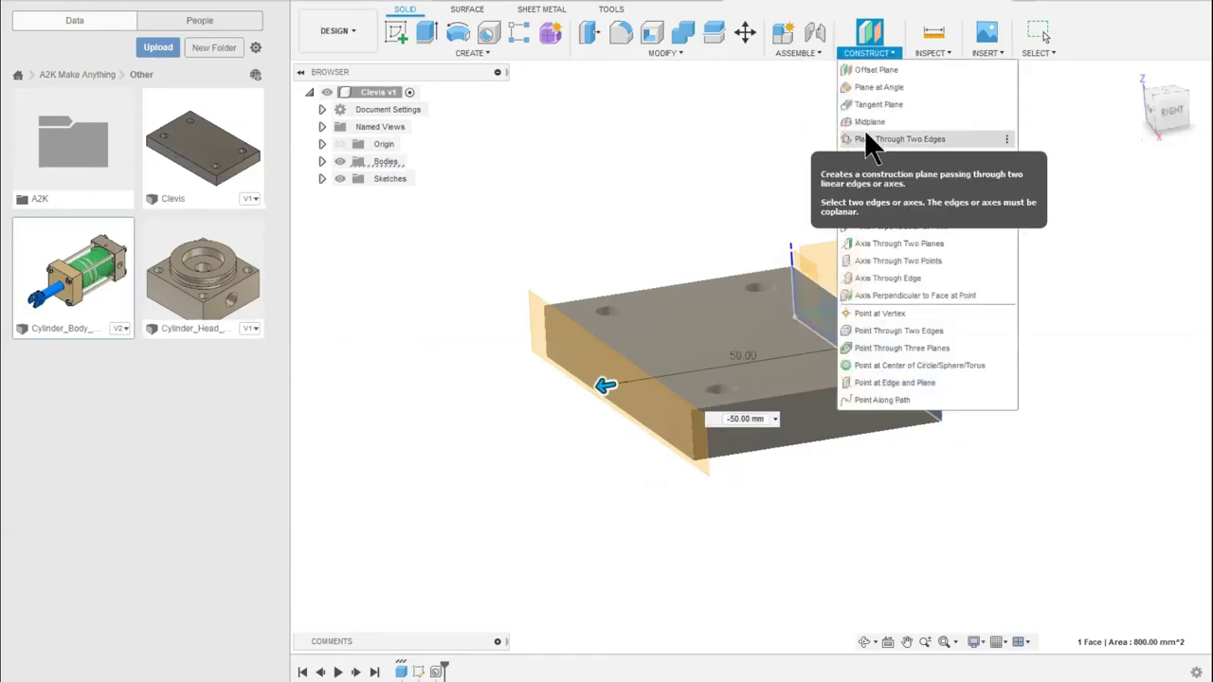
key(Escape)
key(Escape)
Construct a midplane halfway between the plate's two long side faces
click(874, 55)
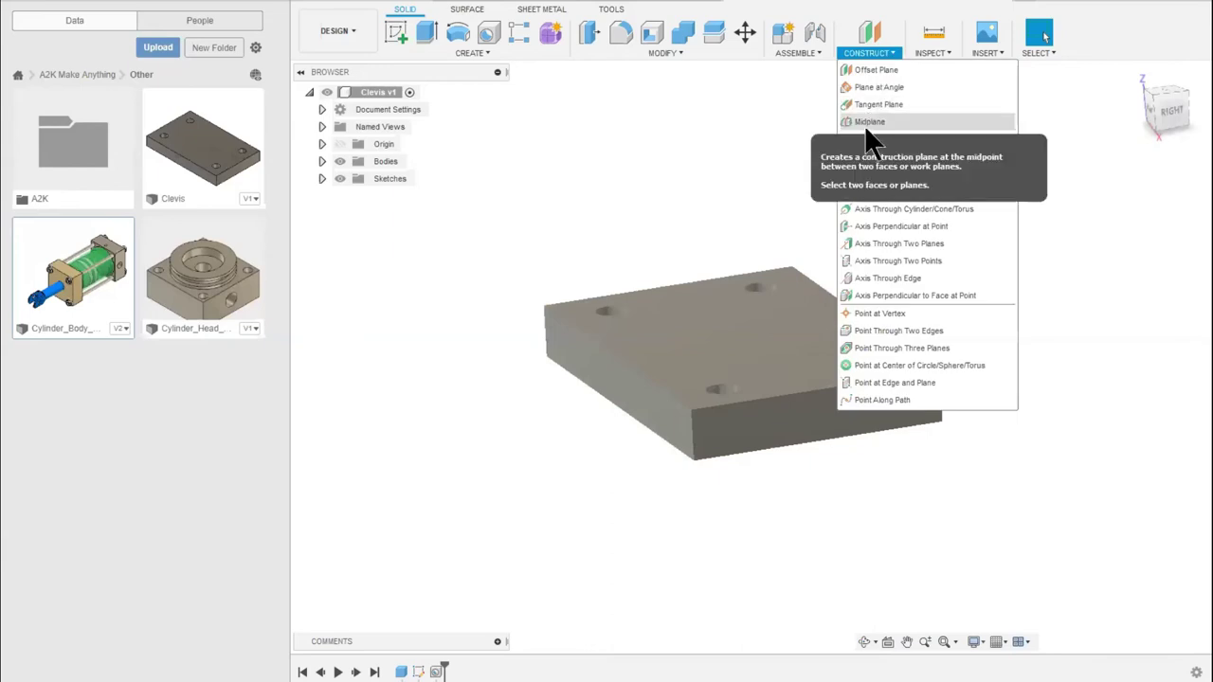
click(864, 126)
click(640, 406)
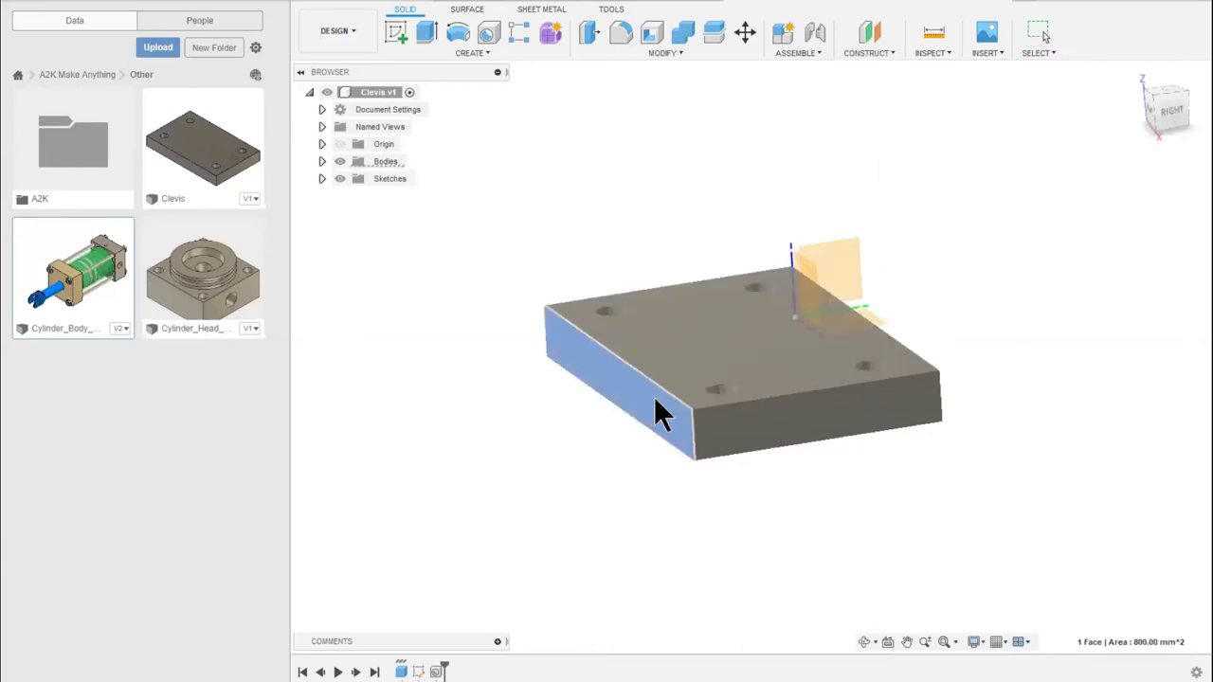
shift+middle_drag(751, 429, 716, 416)
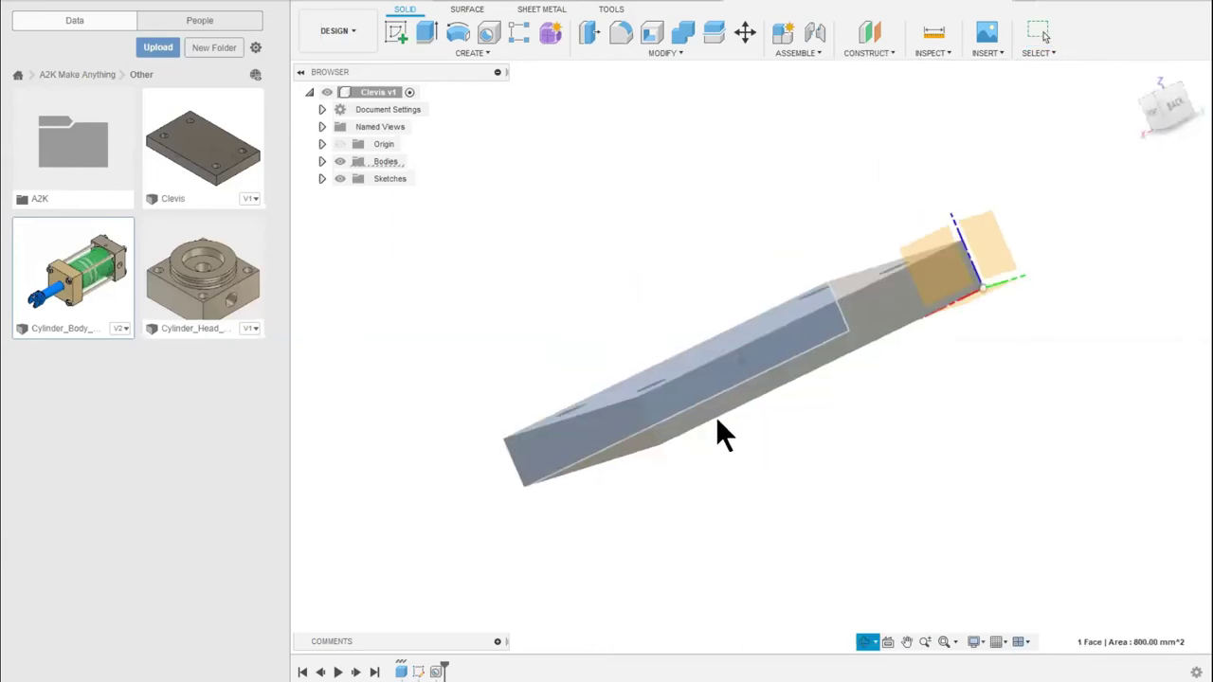
click(749, 379)
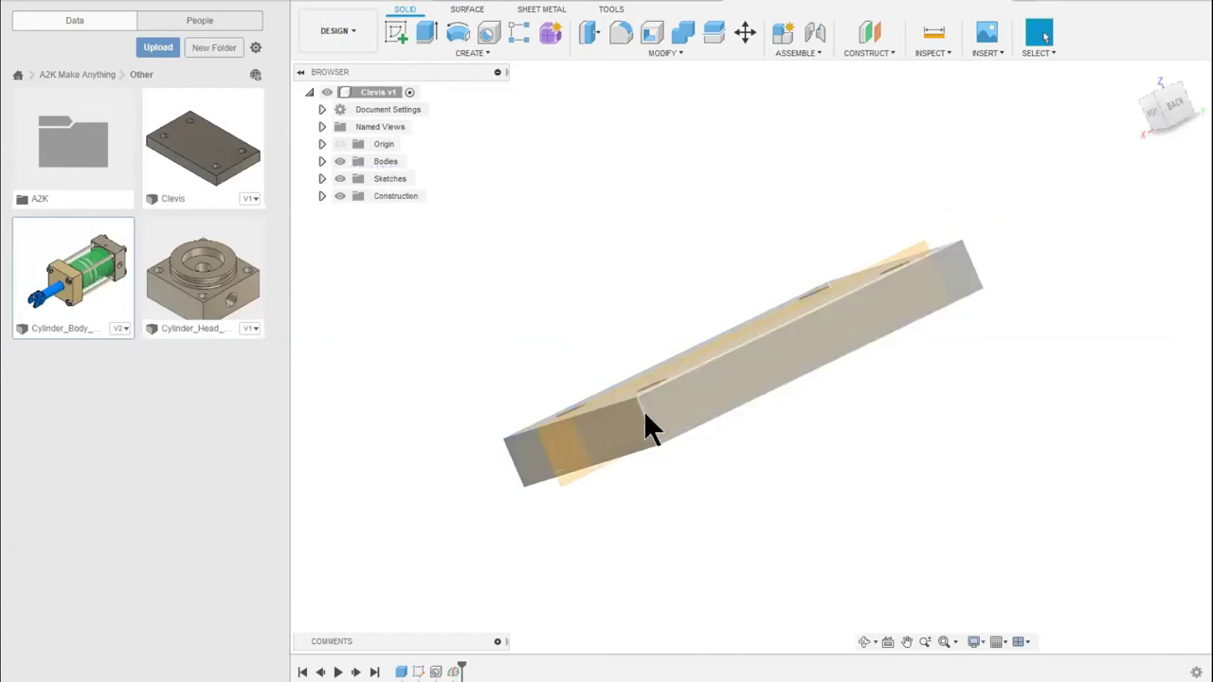
Expand the construction and body groups in the browser and examine the plane and body listed there and in the model
click(322, 195)
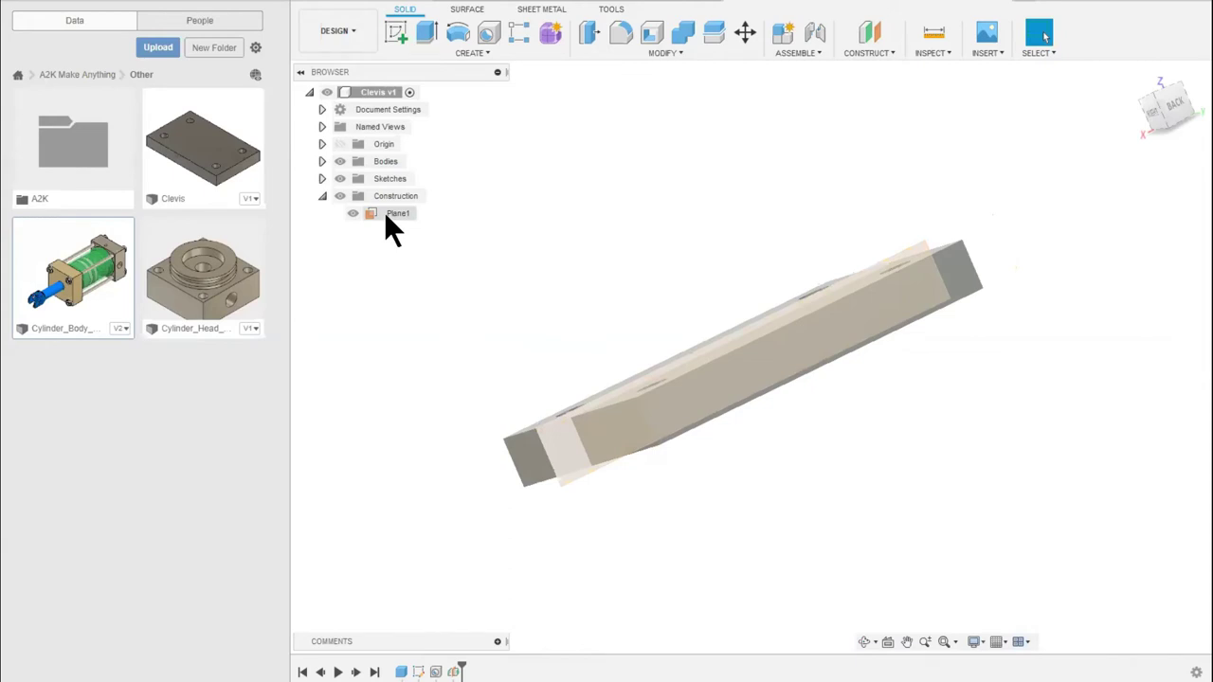
click(322, 162)
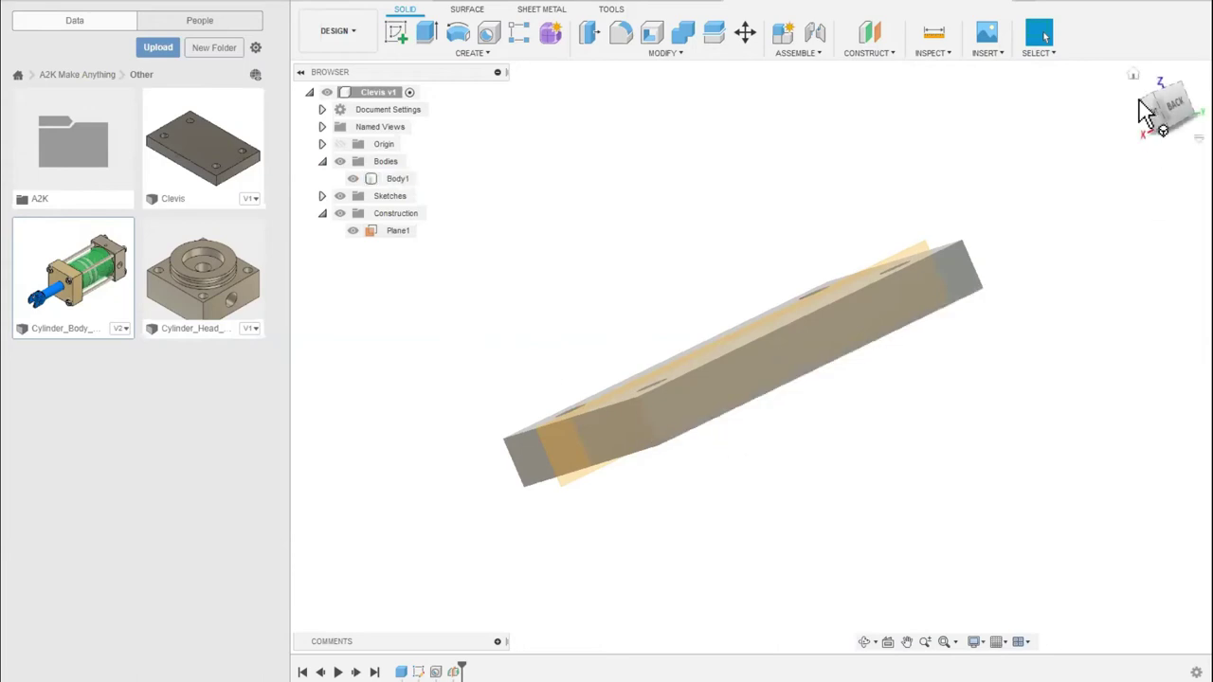
drag(1145, 101, 1180, 107)
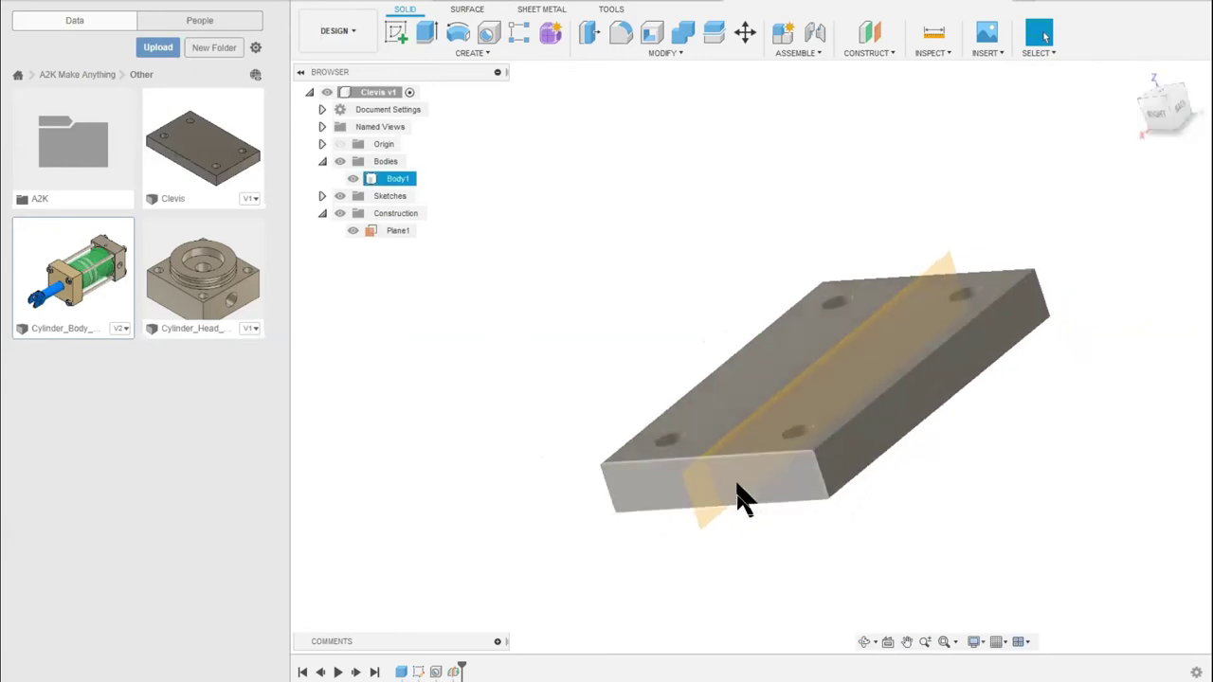
click(688, 500)
click(929, 194)
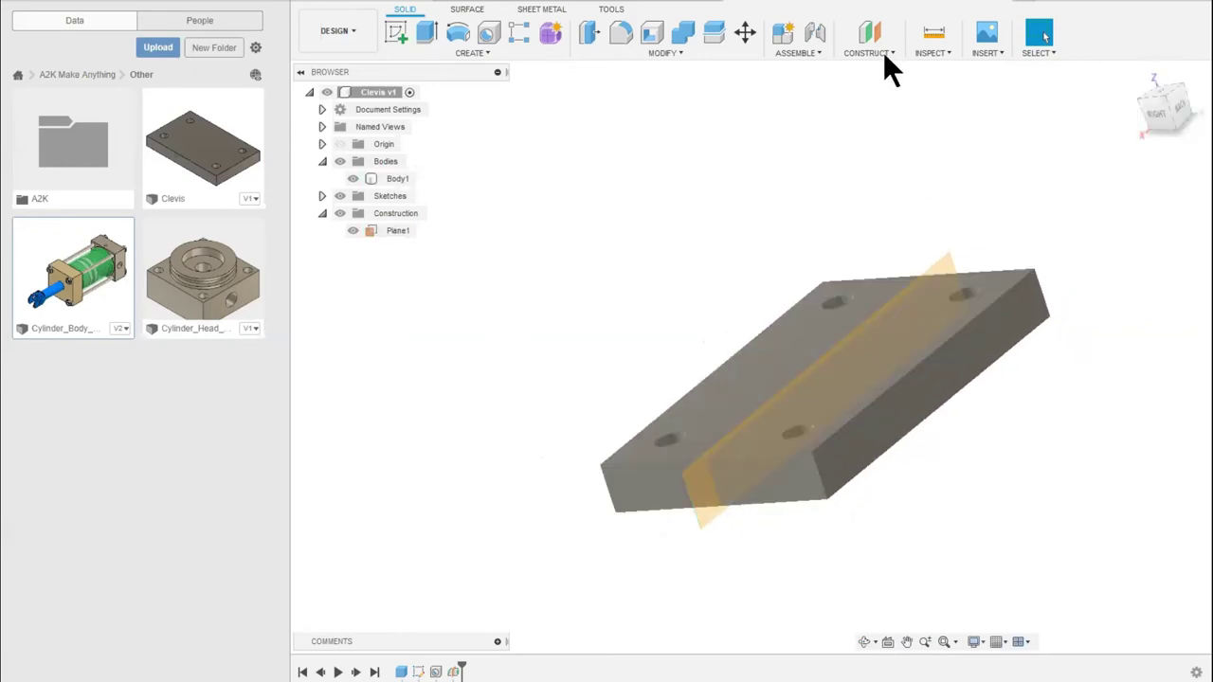
Start a new sketch on the midplane that runs lengthwise through the plate
click(883, 53)
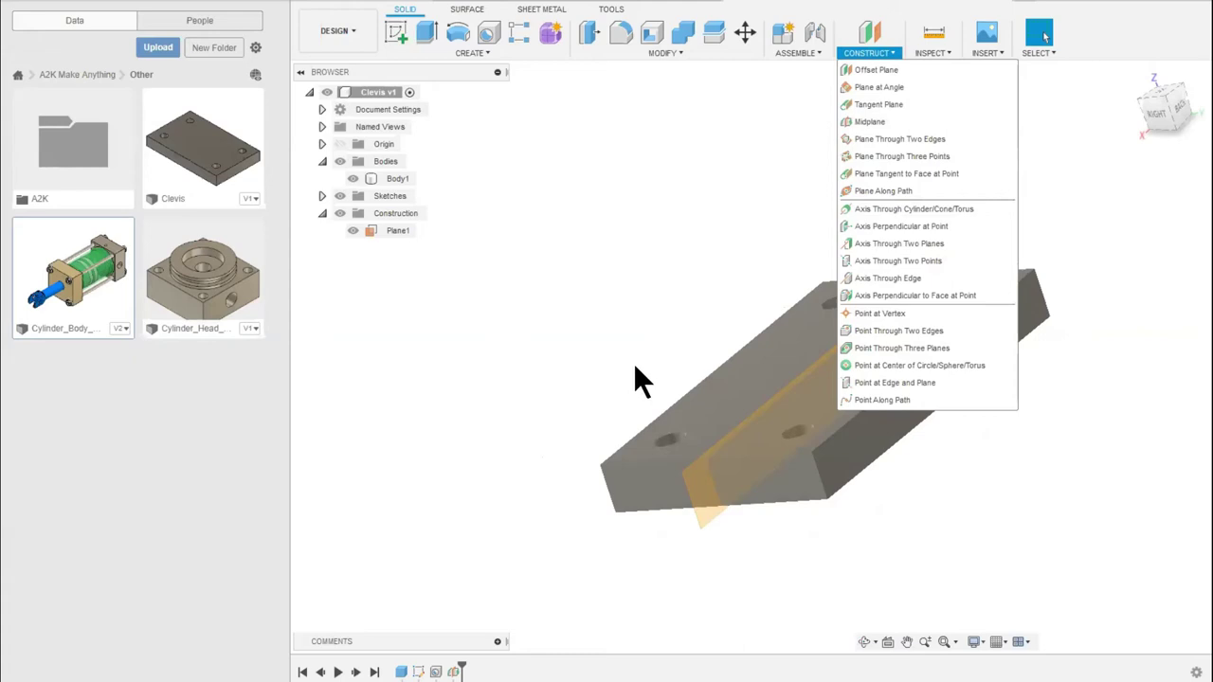
shift+middle_drag(672, 398, 743, 392)
click(899, 471)
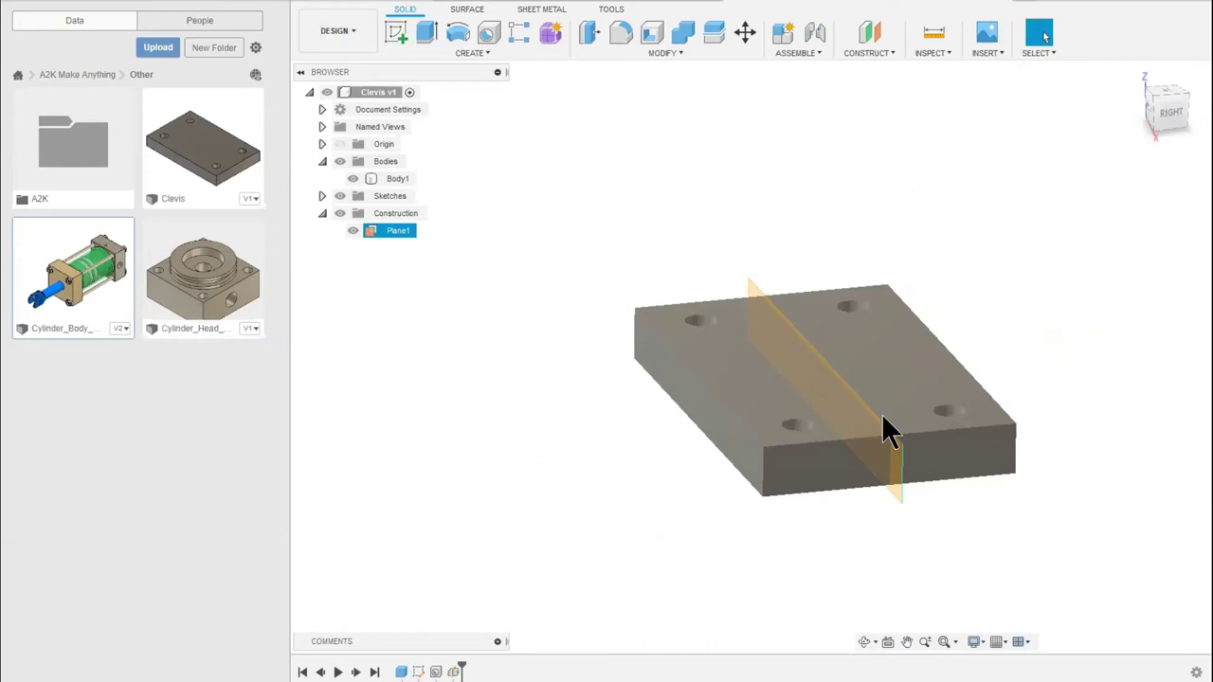
click(393, 32)
click(758, 289)
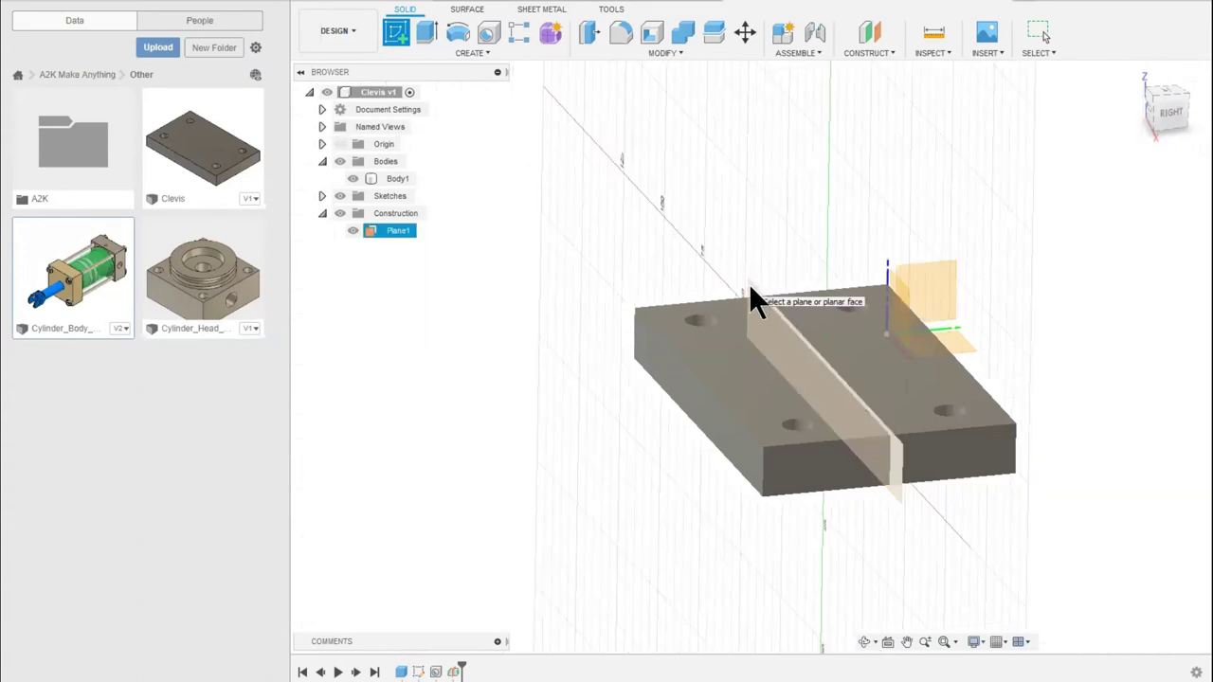
click(749, 284)
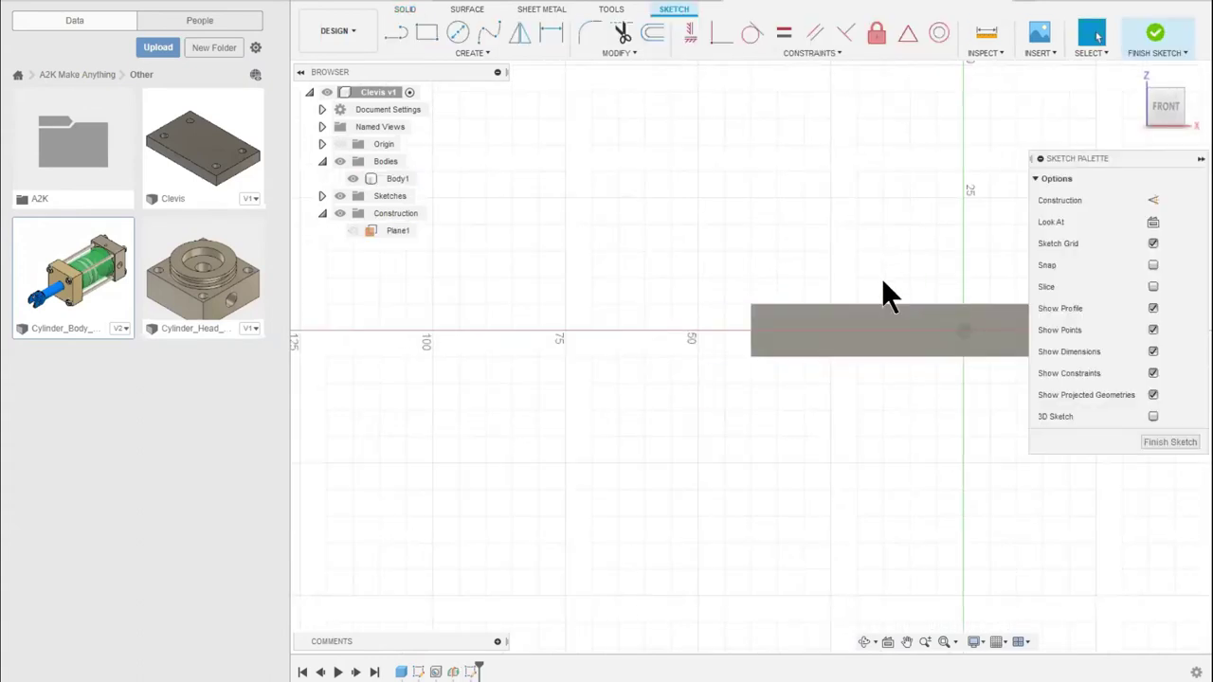
Sketch a 20 mm diameter circle in the open space above the plate, toward its left end
middle_drag(867, 322, 664, 366)
click(805, 274)
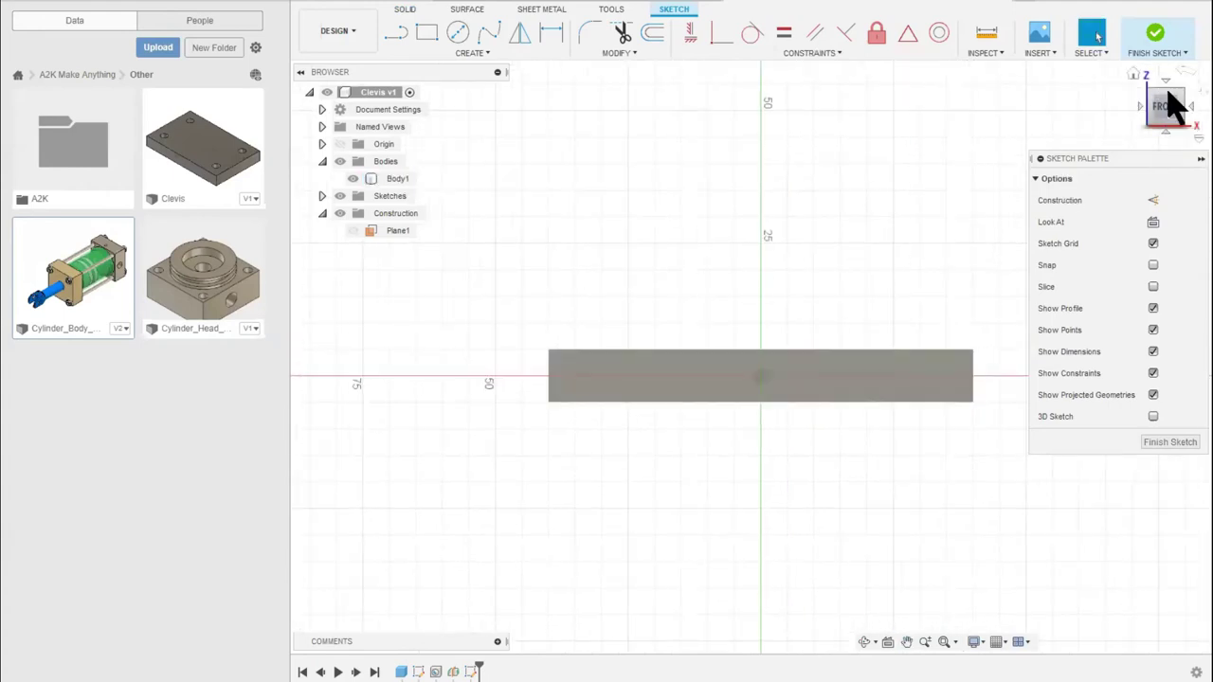
mouse_move(1162, 100)
mouse_down()
mouse_move(1160, 123)
mouse_move(1146, 125)
mouse_move(1107, 106)
mouse_up()
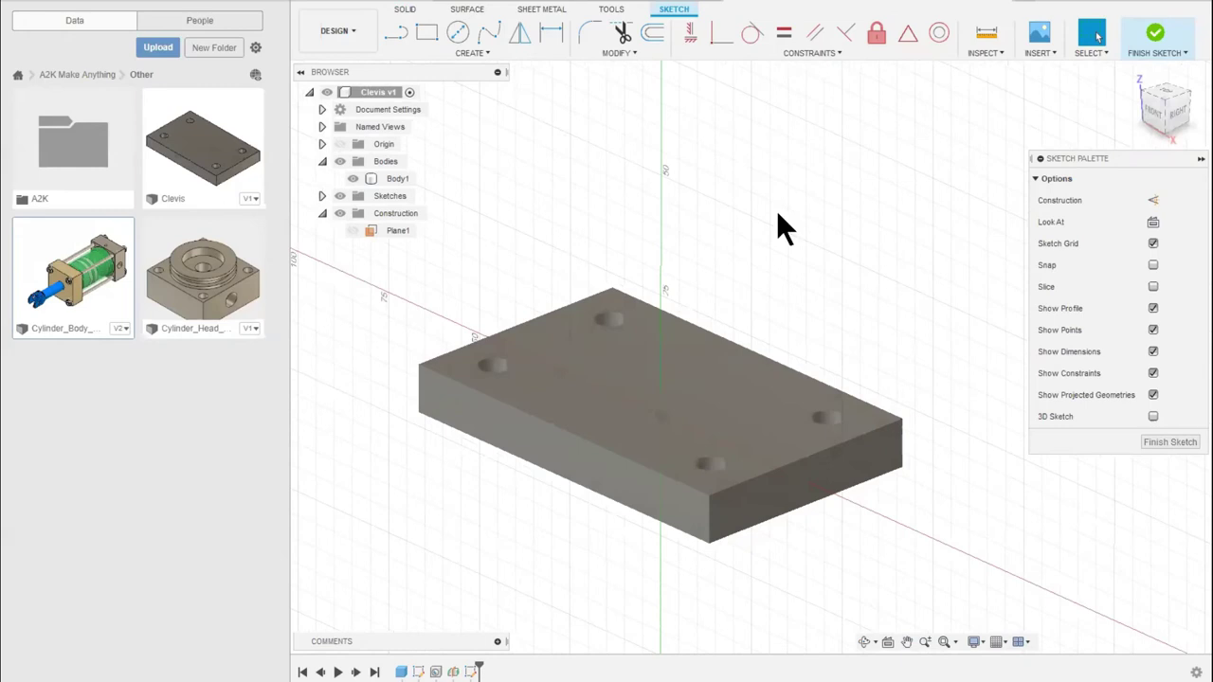
click(1147, 142)
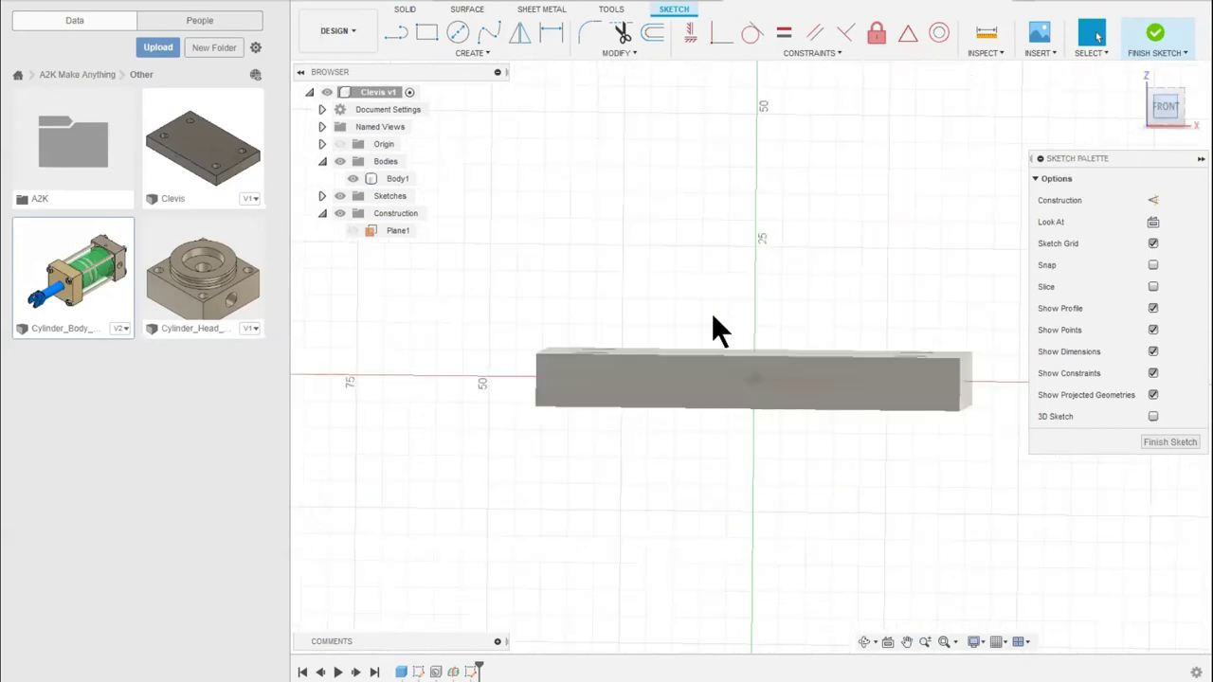
click(460, 33)
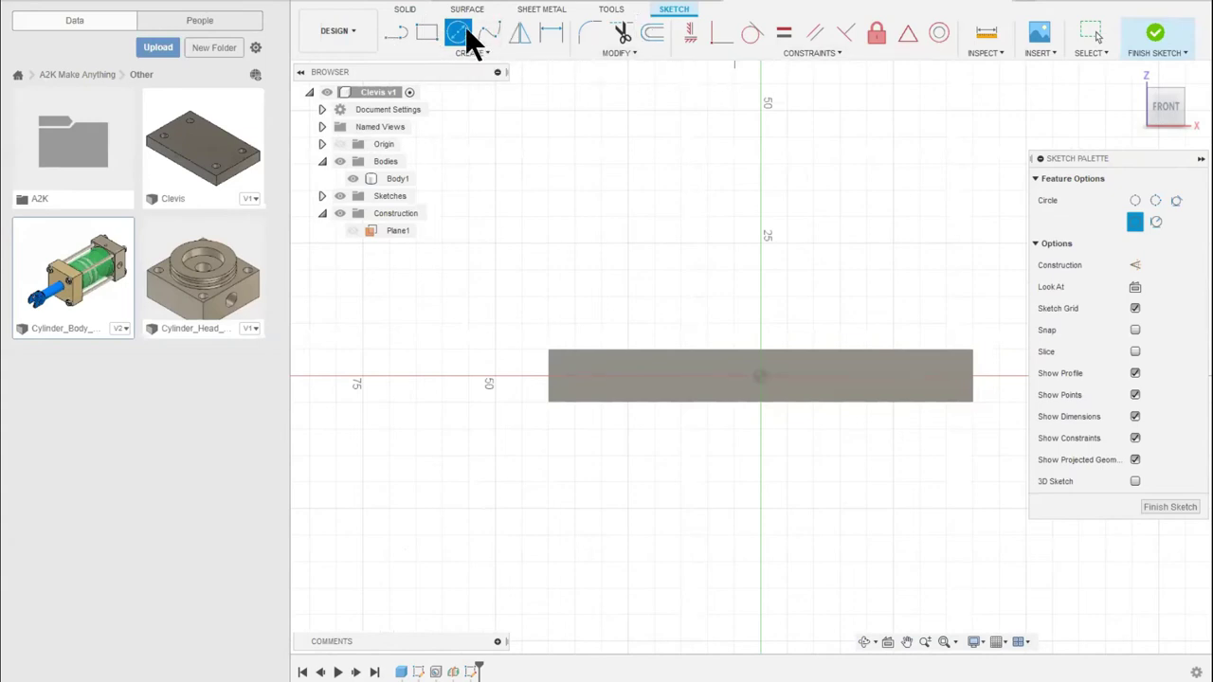
click(659, 230)
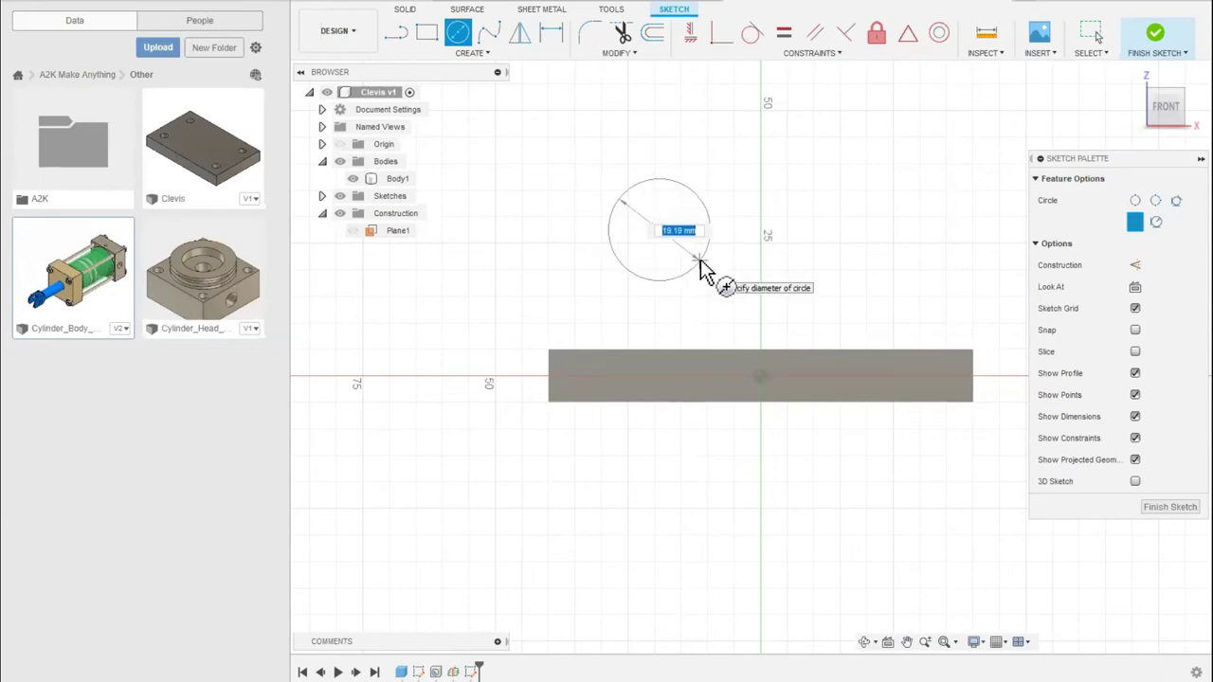
text(20)
key(Return)
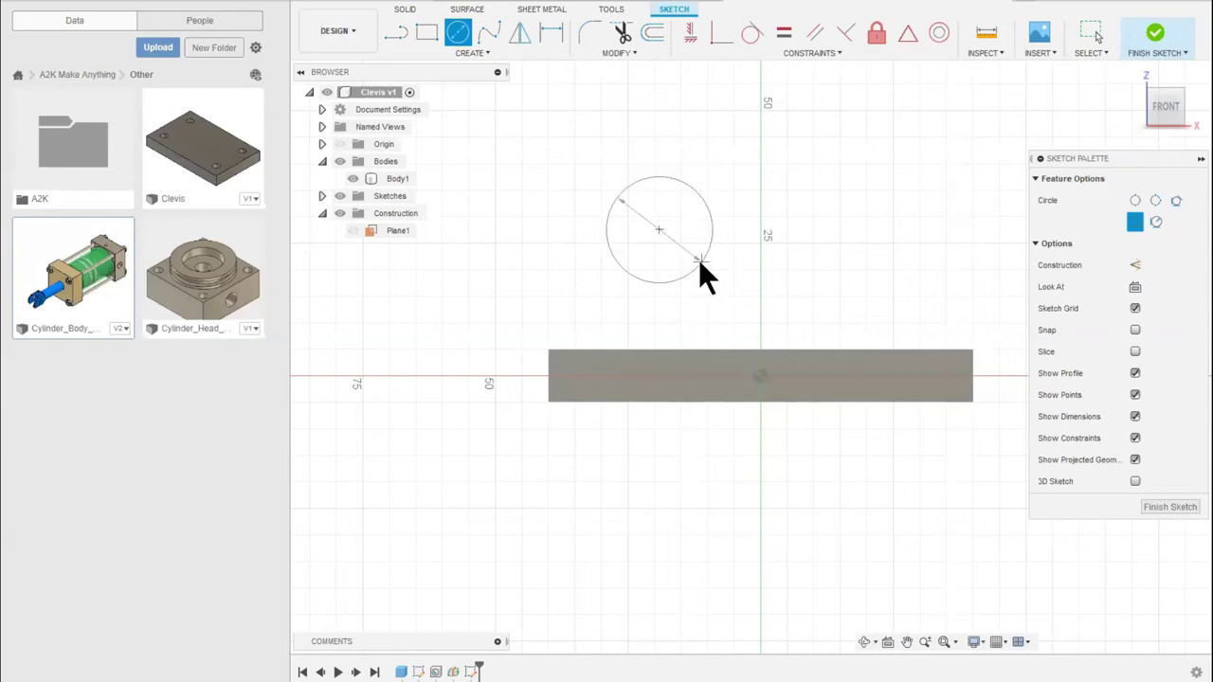
key(Escape)
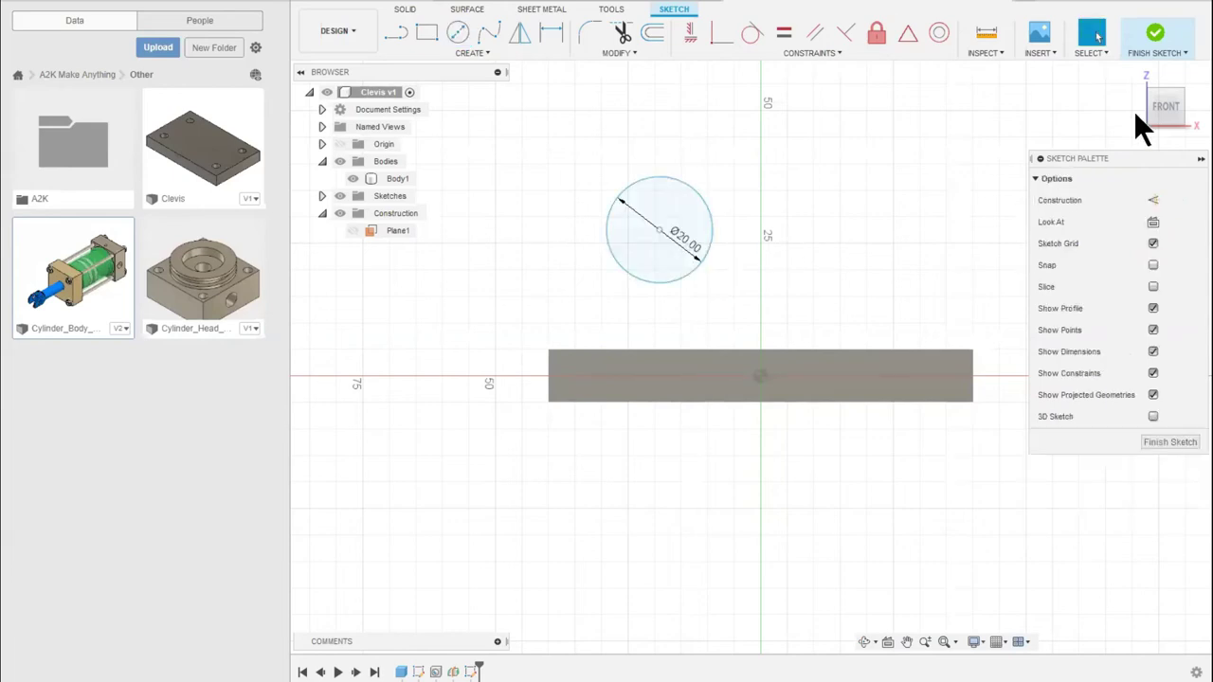
Dimension the circle's centre horizontally at 25 mm from the plate's left end edge
drag(1164, 107, 1159, 106)
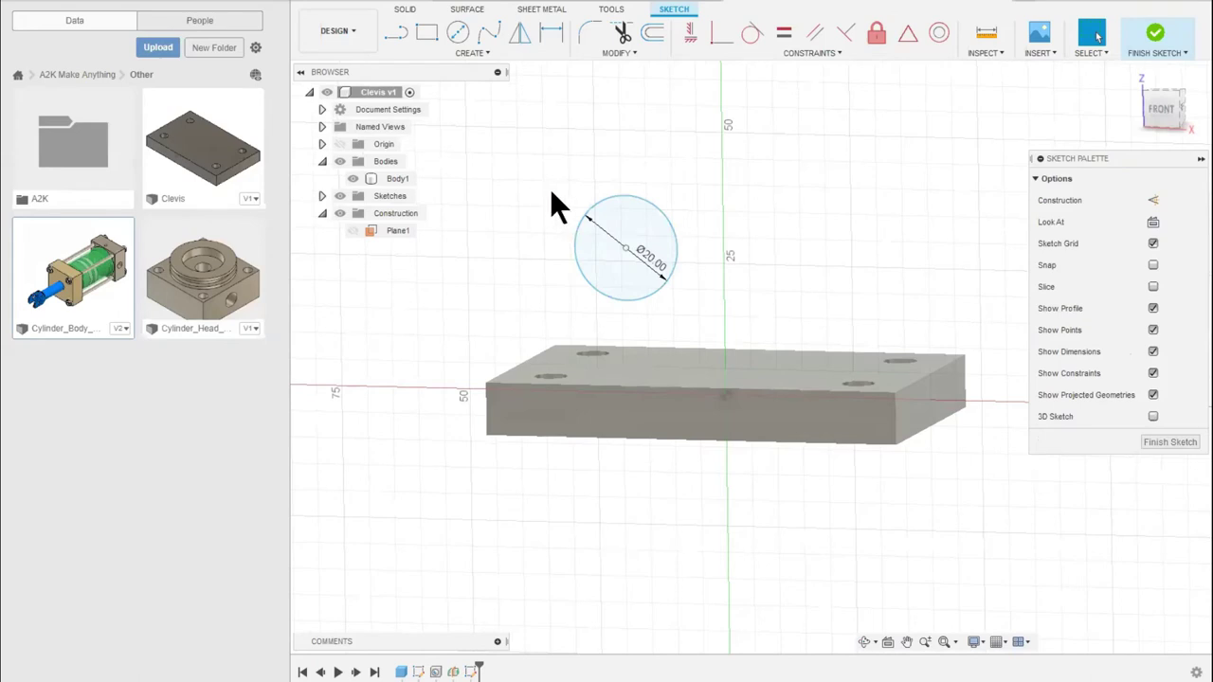
click(545, 36)
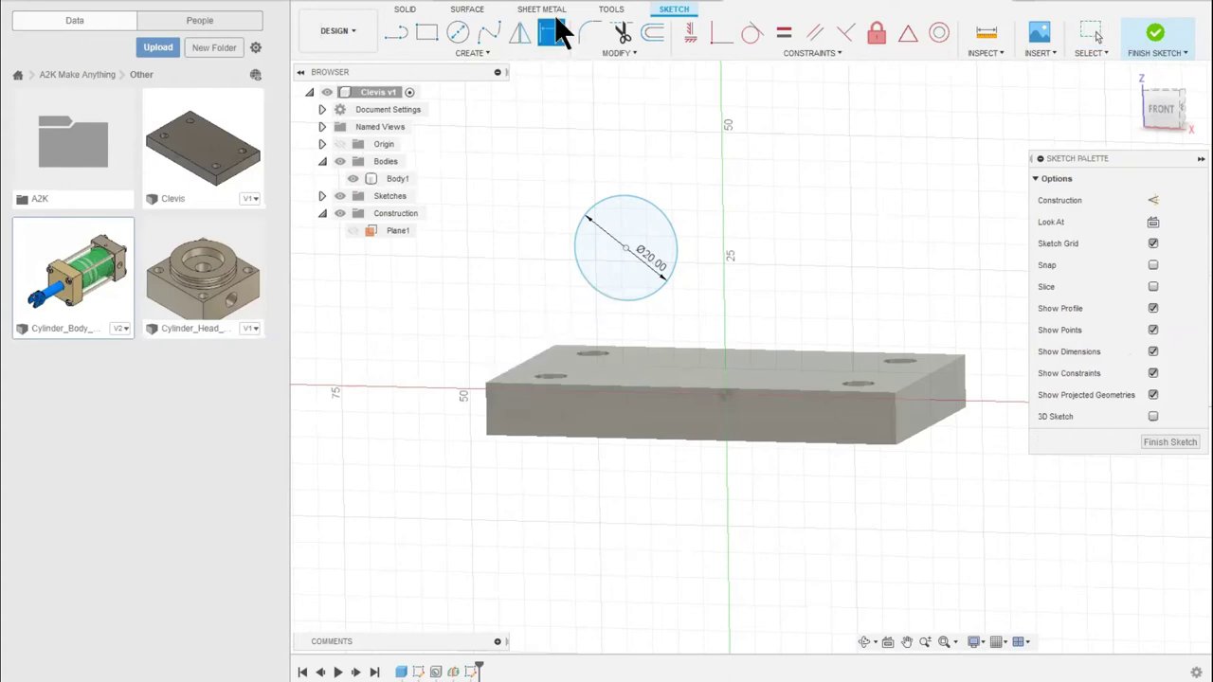
click(582, 257)
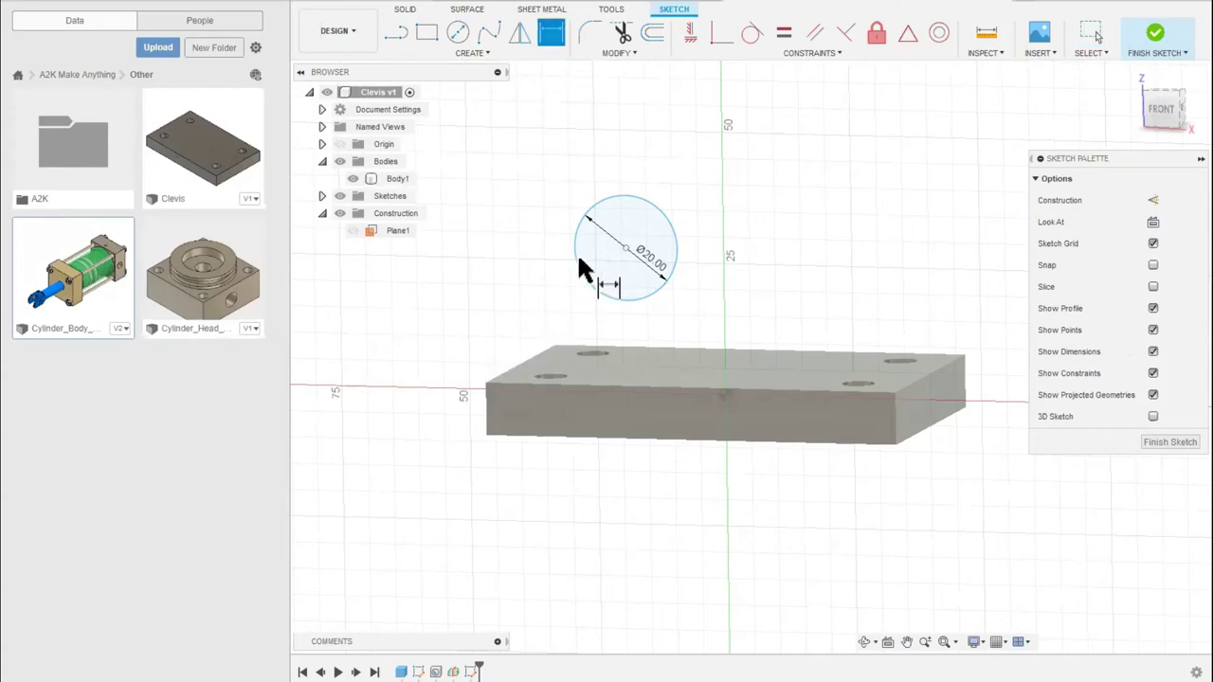
click(626, 245)
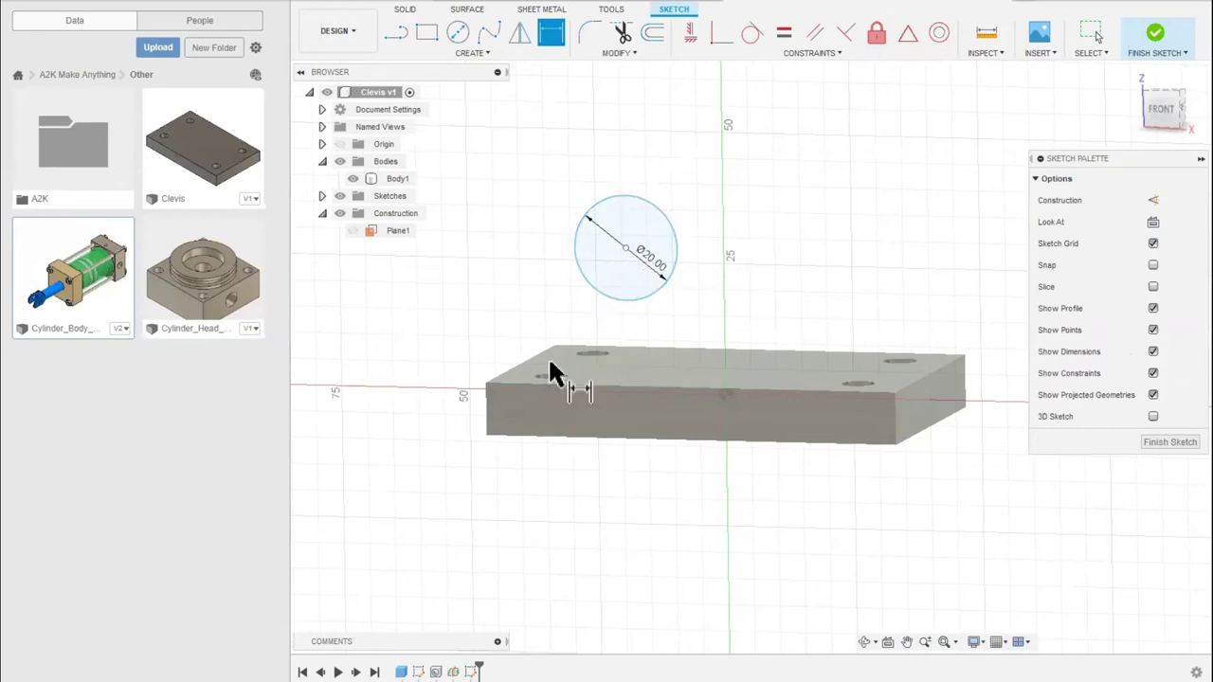
click(487, 420)
click(625, 248)
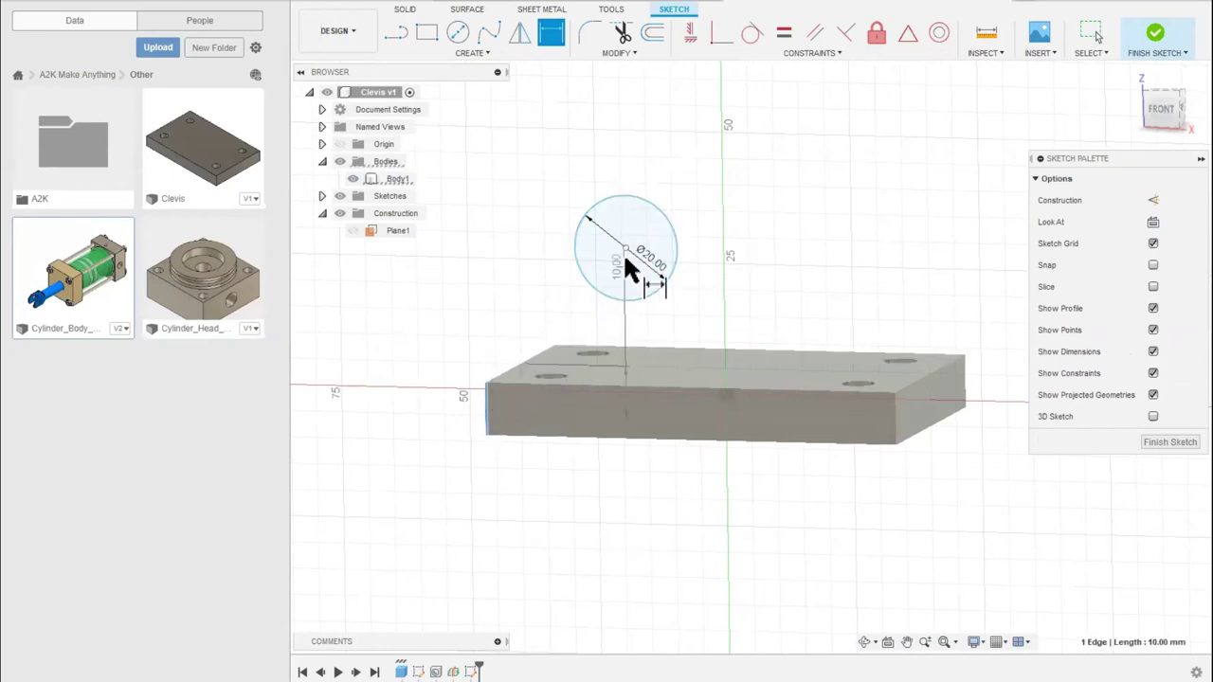
click(626, 250)
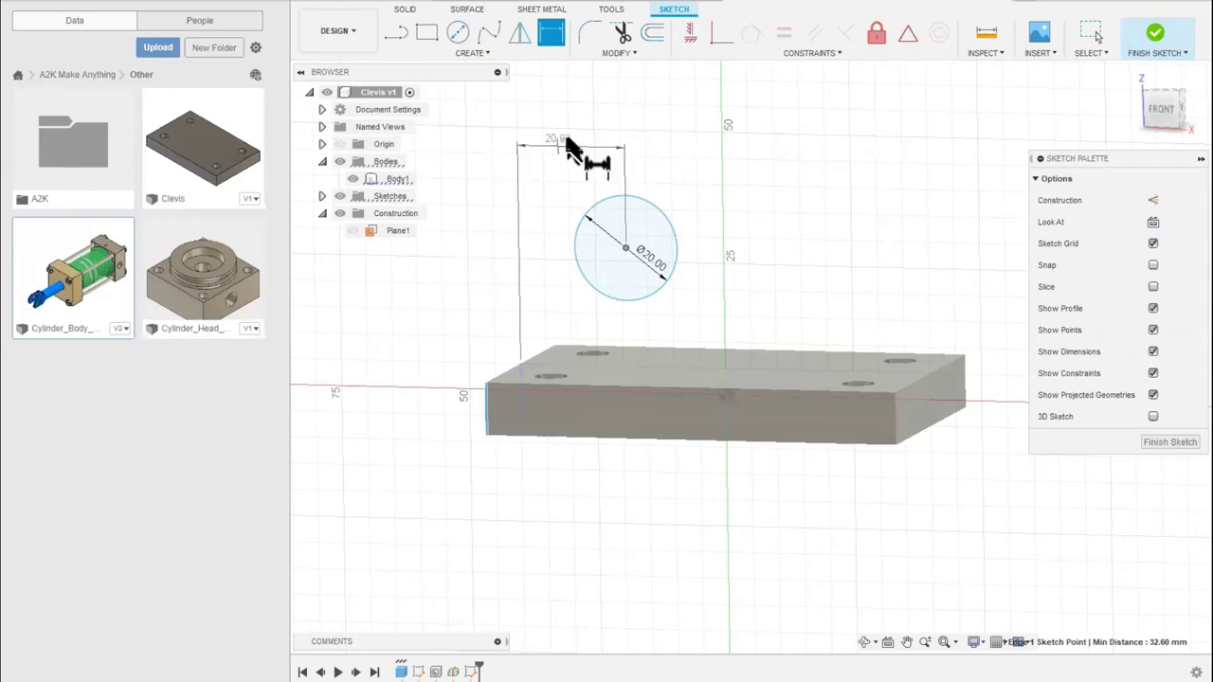
click(569, 120)
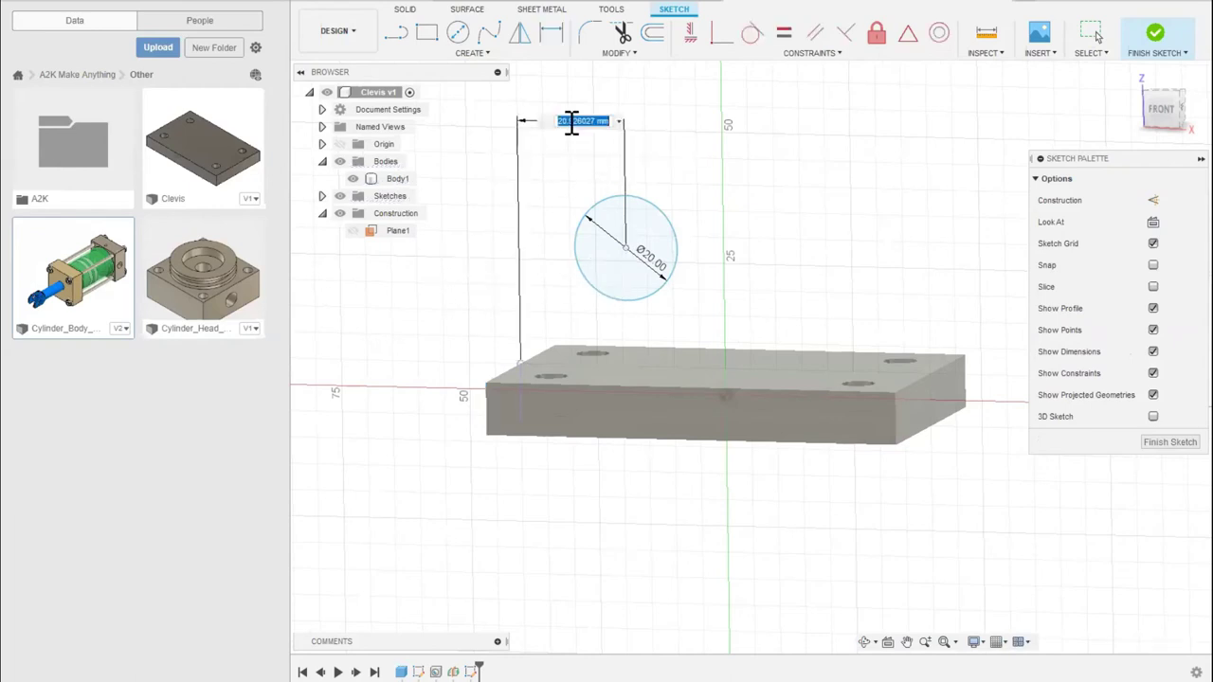
text(25)
key(Return)
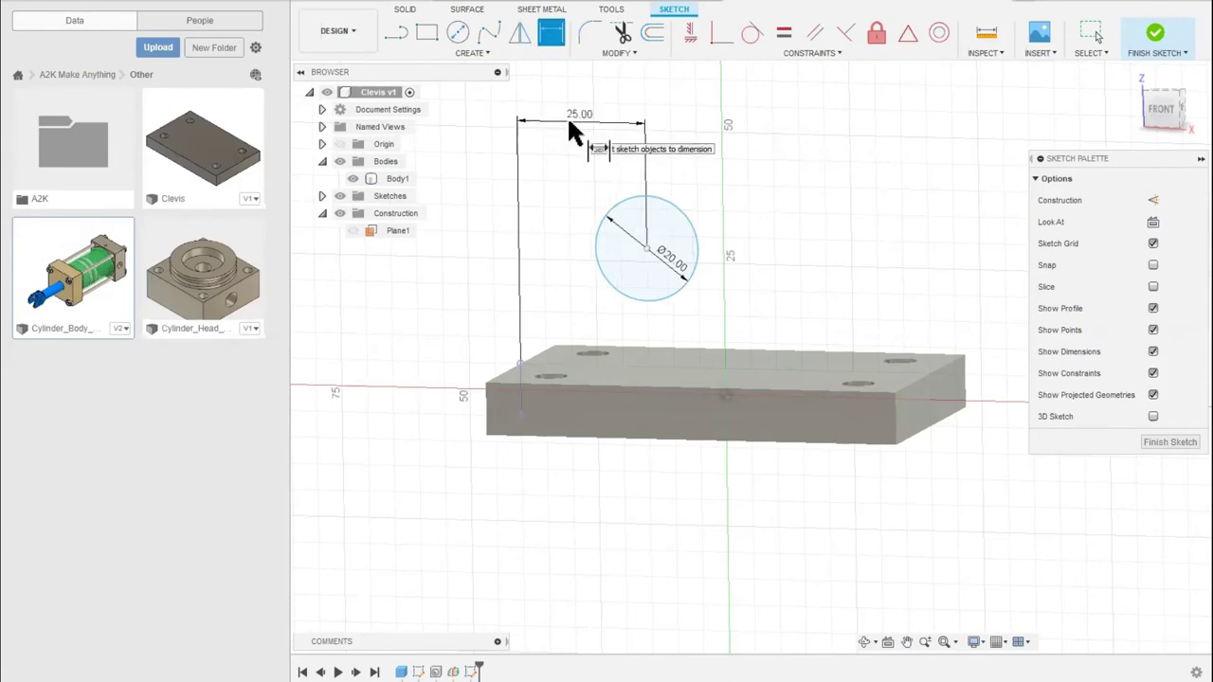
Dimension the circle's centre vertically at 35 mm from the plate's bottom long edge and finish the sketch
click(560, 437)
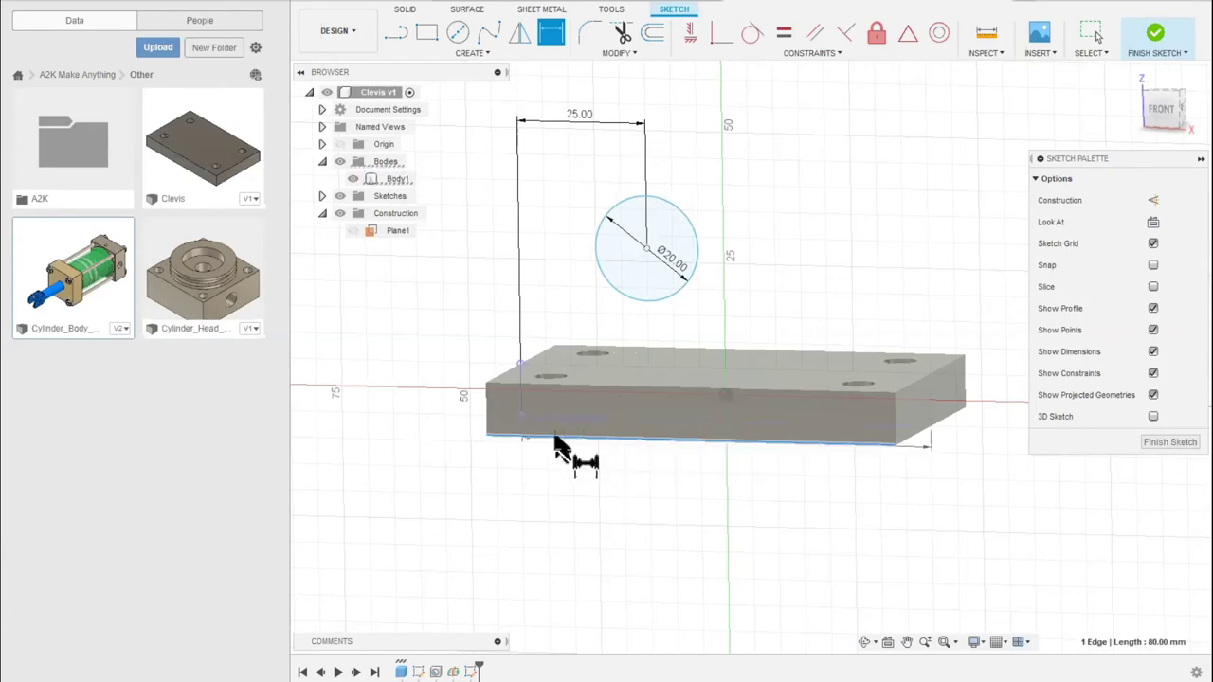
key(Escape)
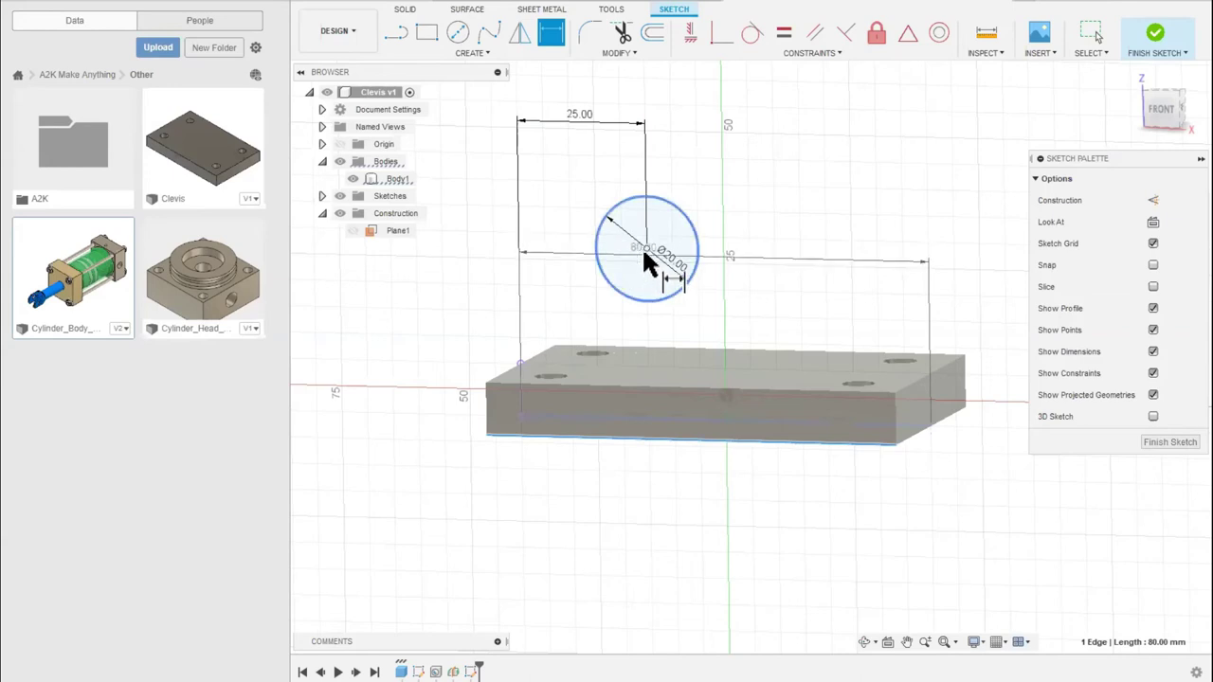
click(645, 248)
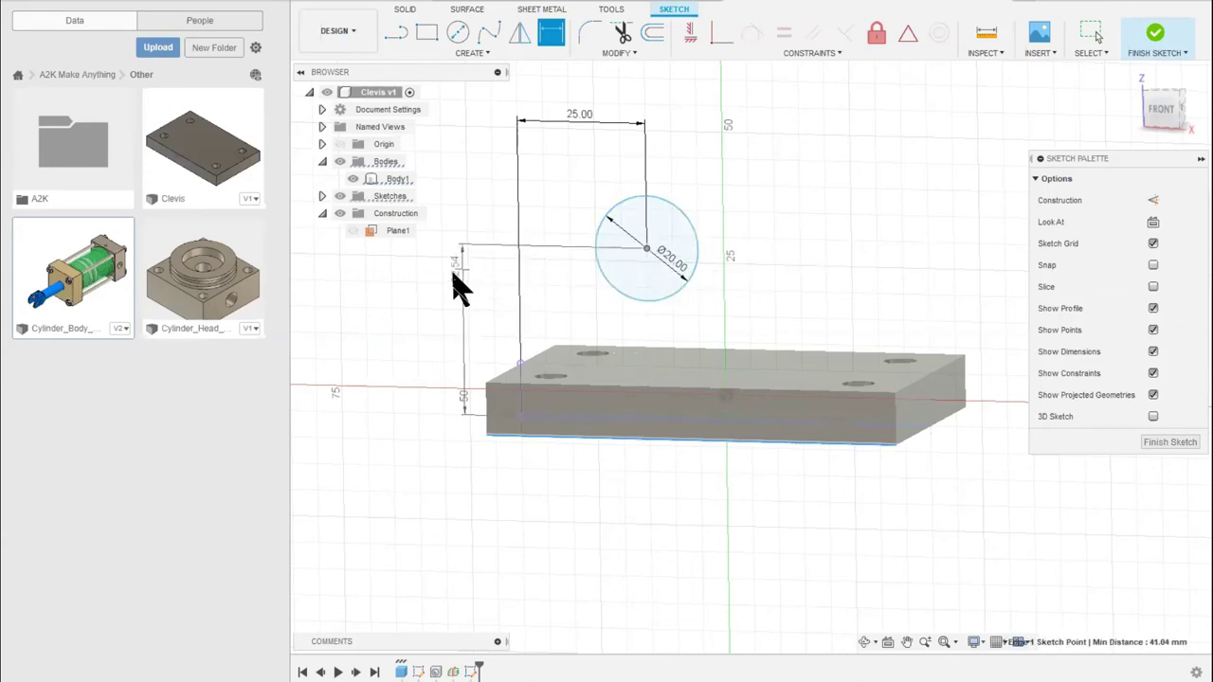
click(442, 289)
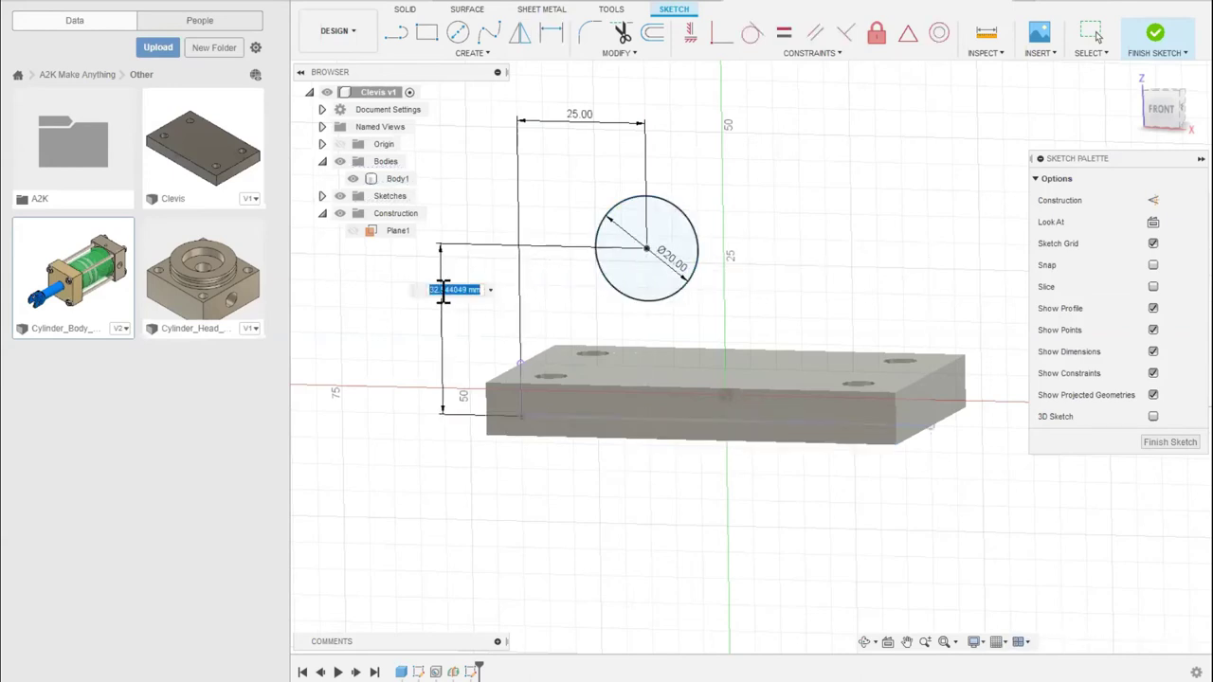
text(35)
key(Return)
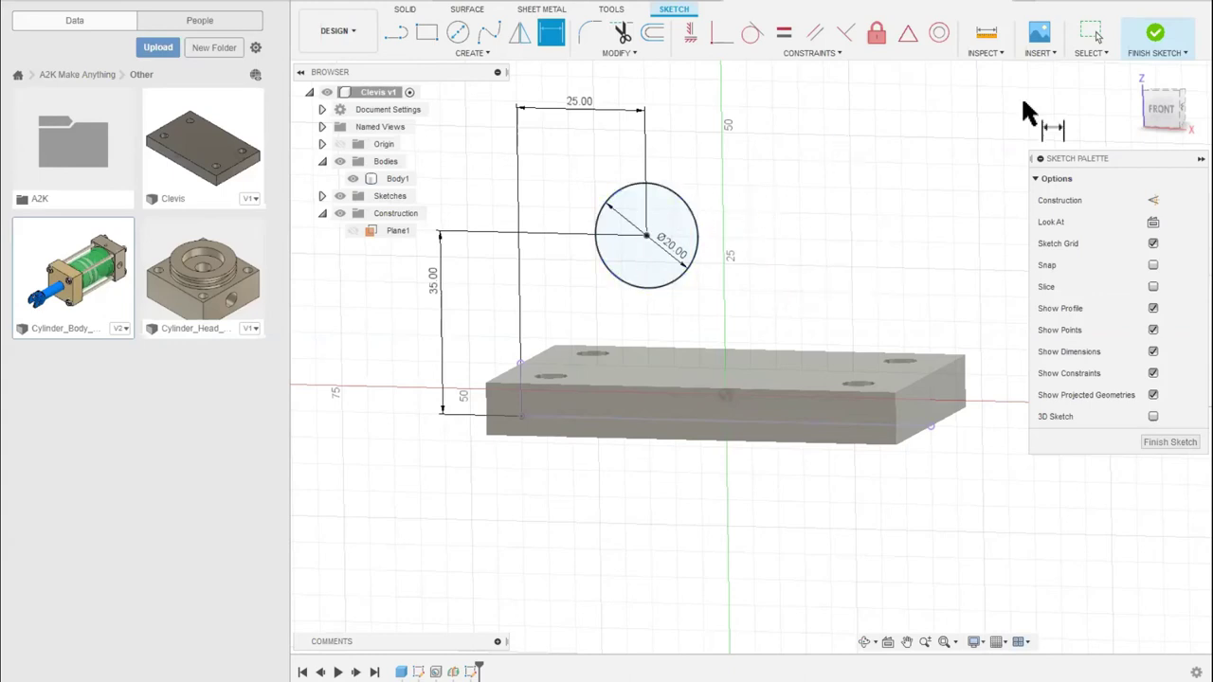
click(1155, 38)
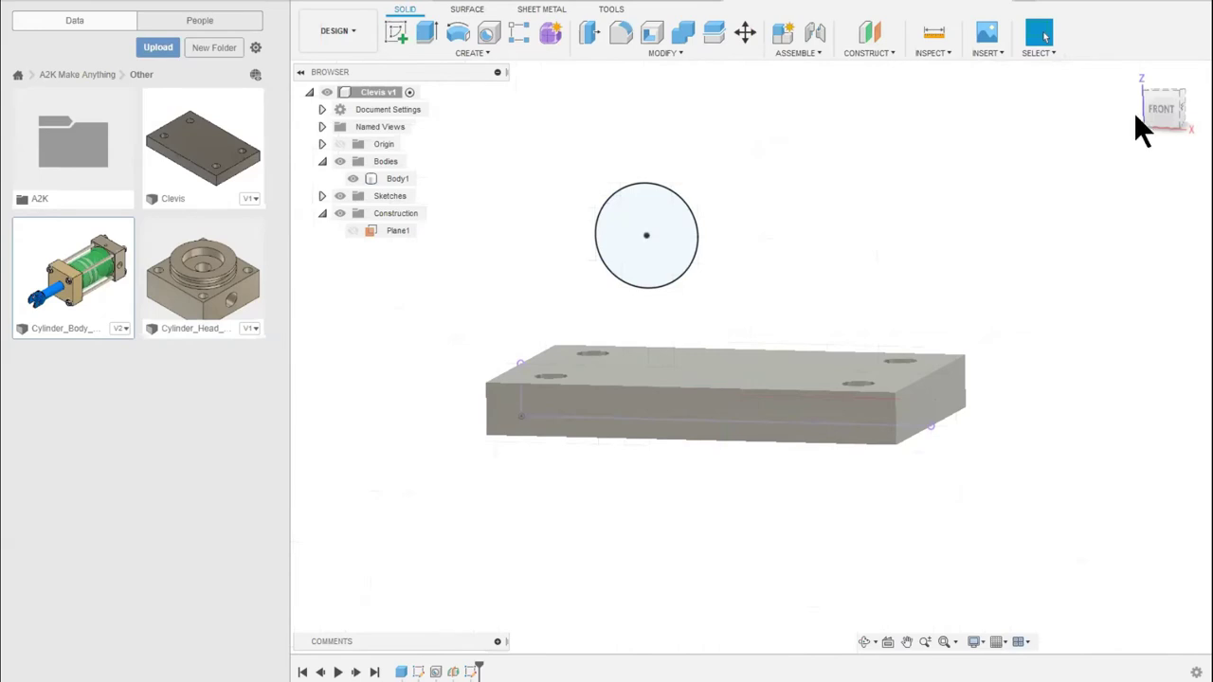
Extrude the 20 mm circle 5 mm from the midplane toward the front of the plate
drag(1174, 107, 1119, 115)
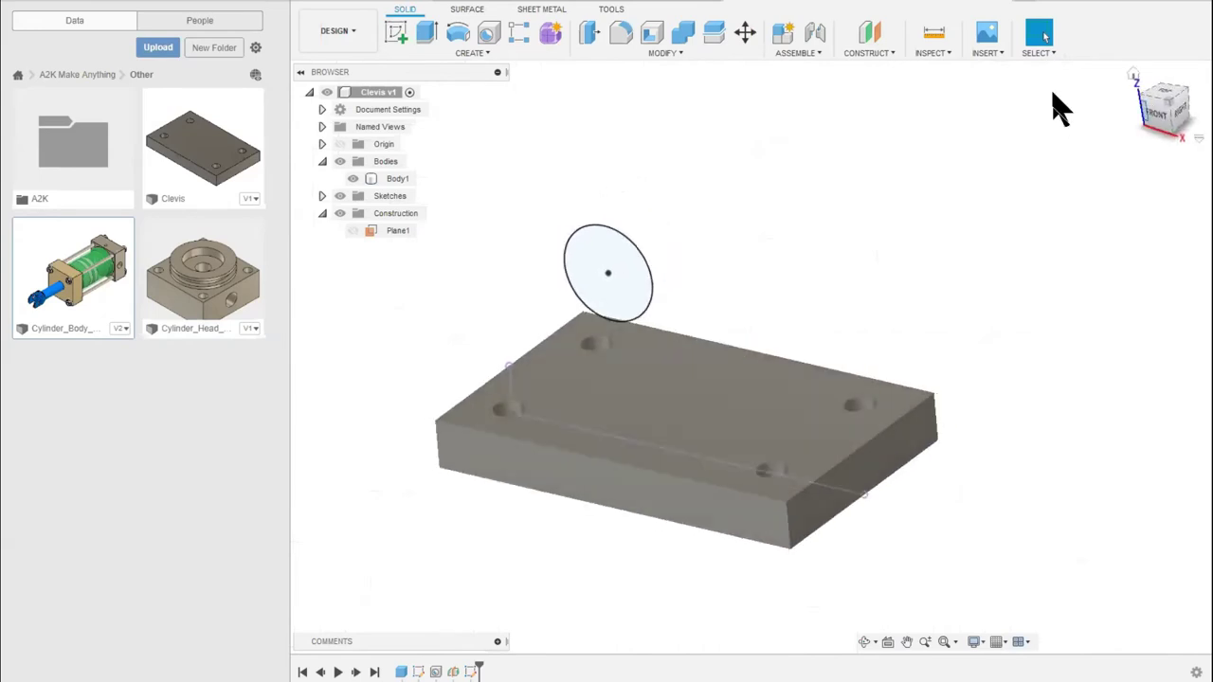
click(429, 32)
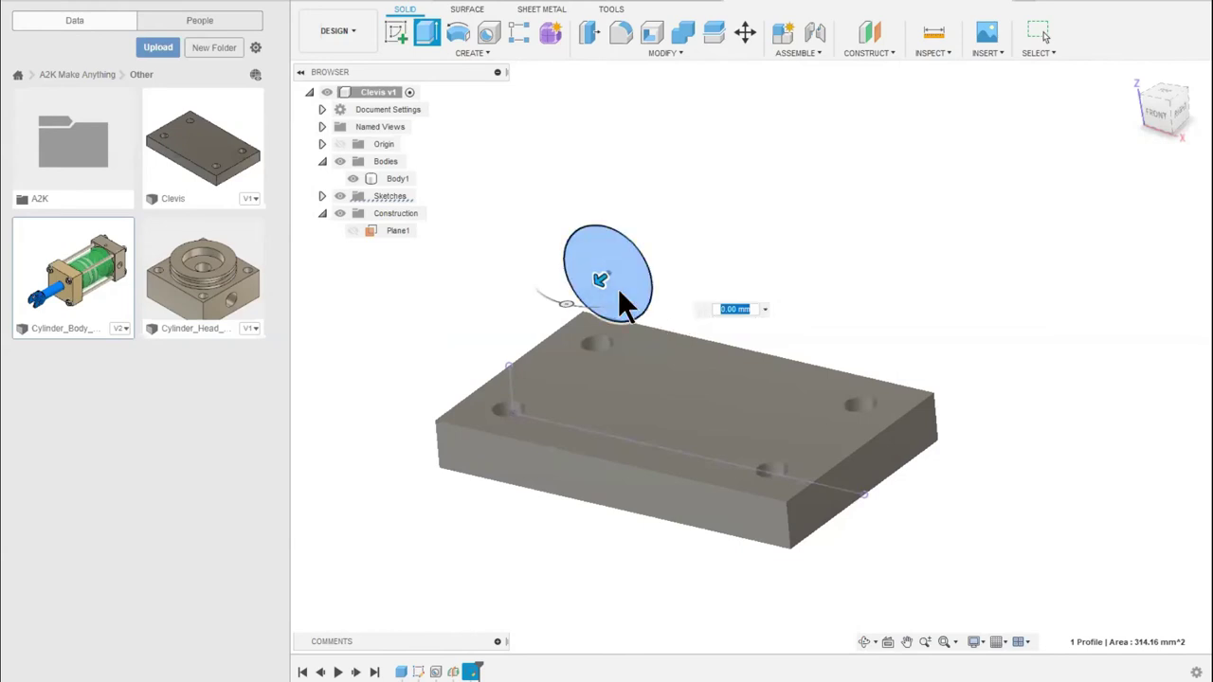
mouse_move(607, 273)
mouse_down()
mouse_move(590, 255)
mouse_move(645, 252)
mouse_move(591, 289)
mouse_move(616, 276)
mouse_move(625, 297)
mouse_move(588, 291)
mouse_up()
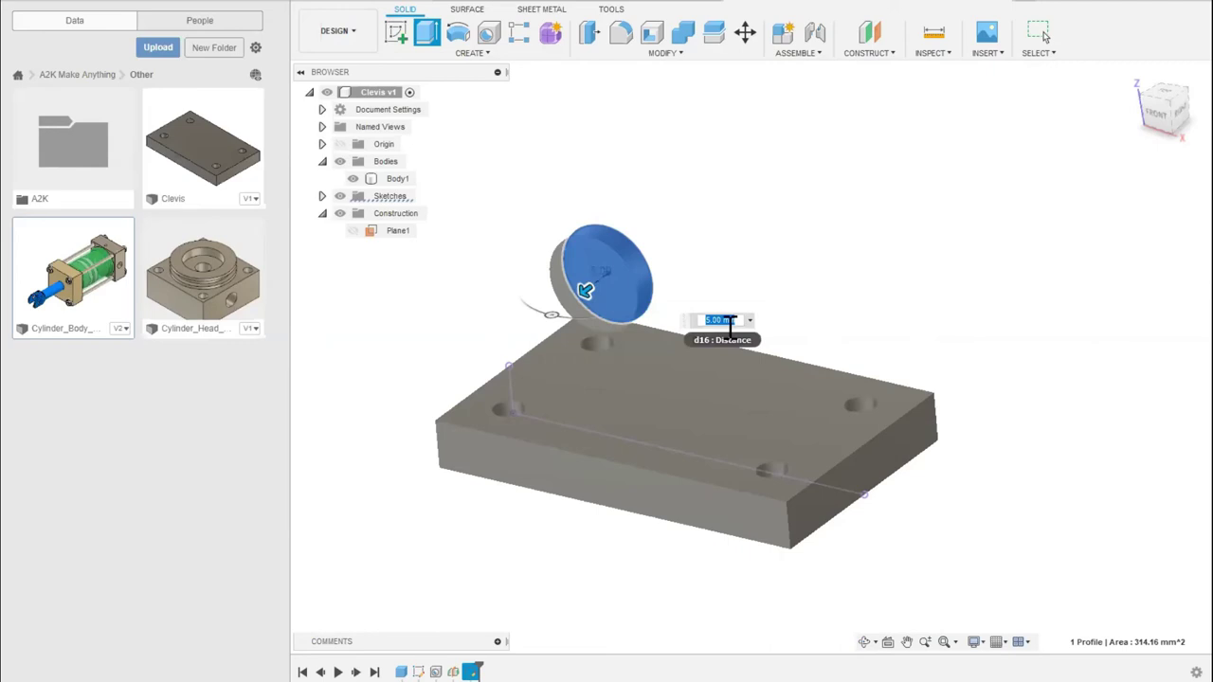
text(10)
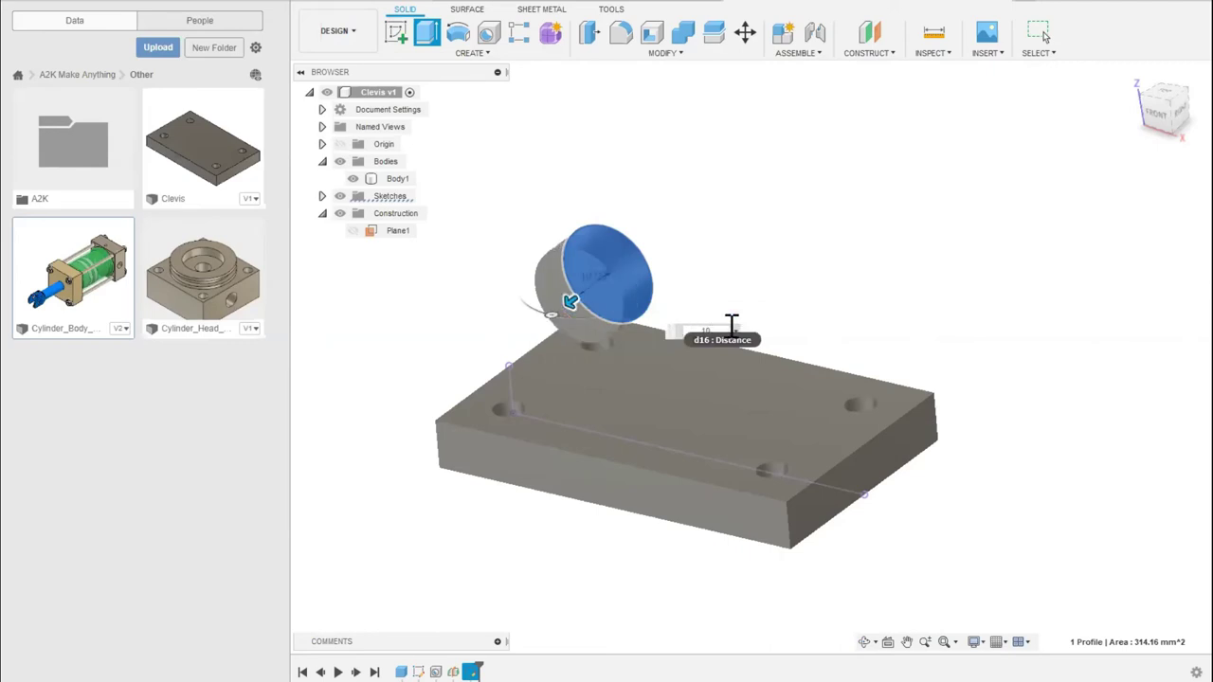
key(BackSpace)
text(5)
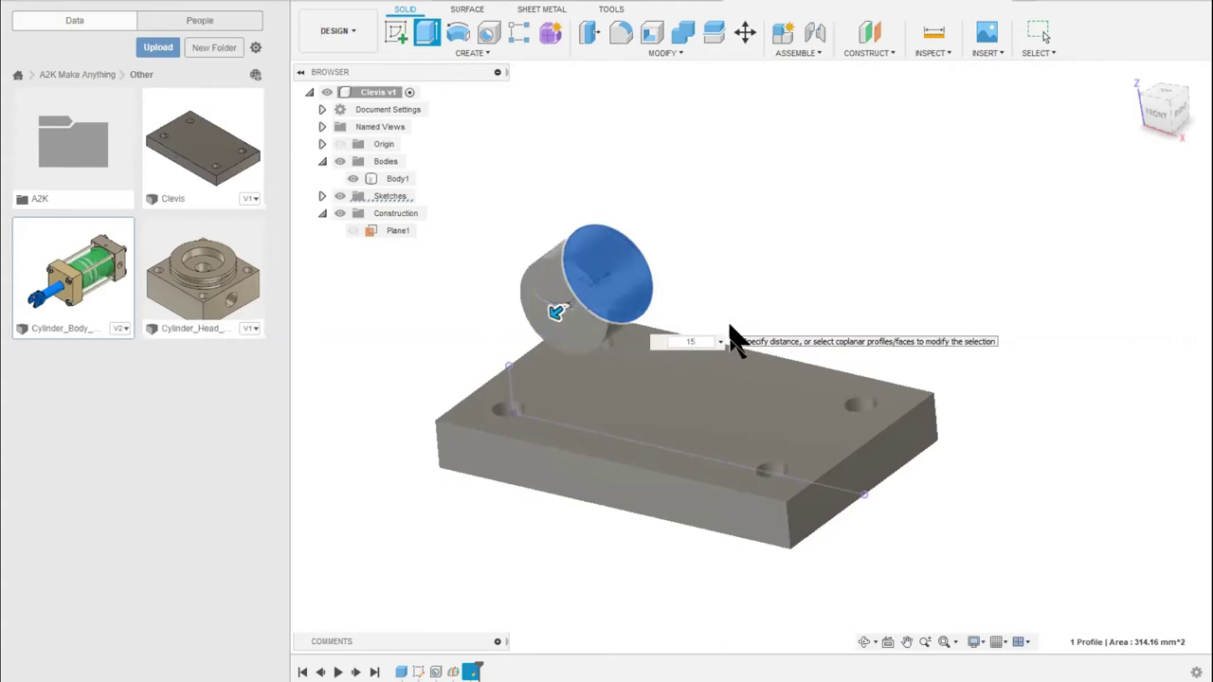
key(BackSpace)
key(BackSpace)
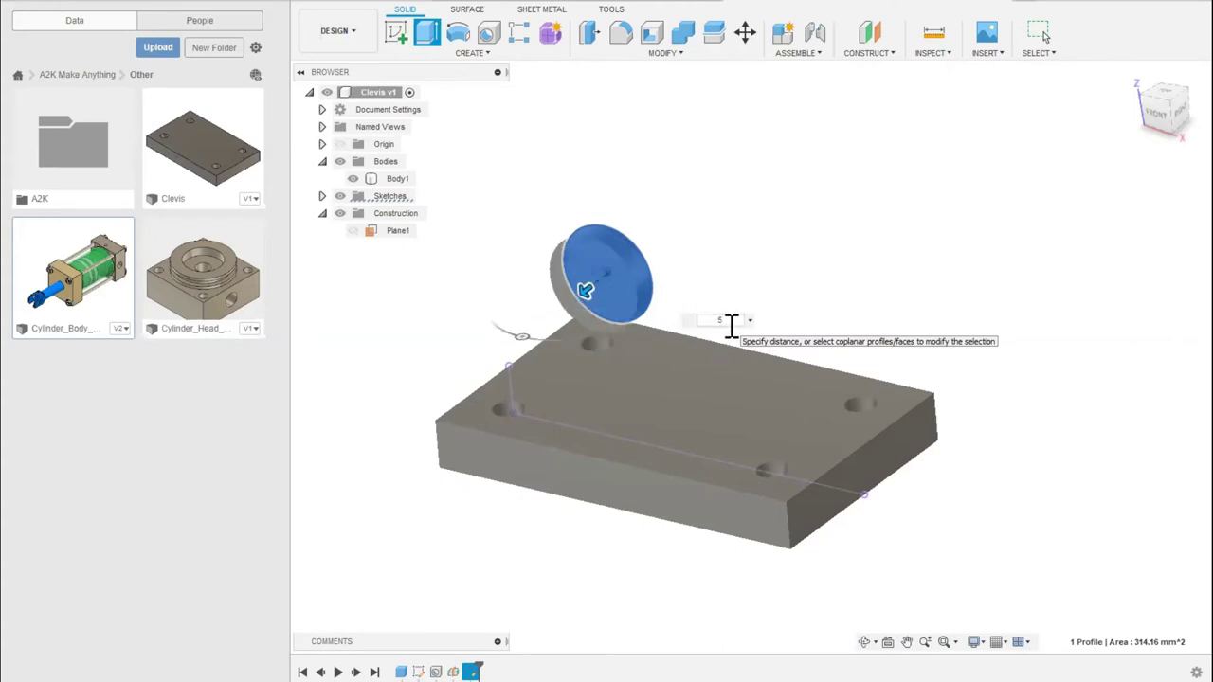
key(Return)
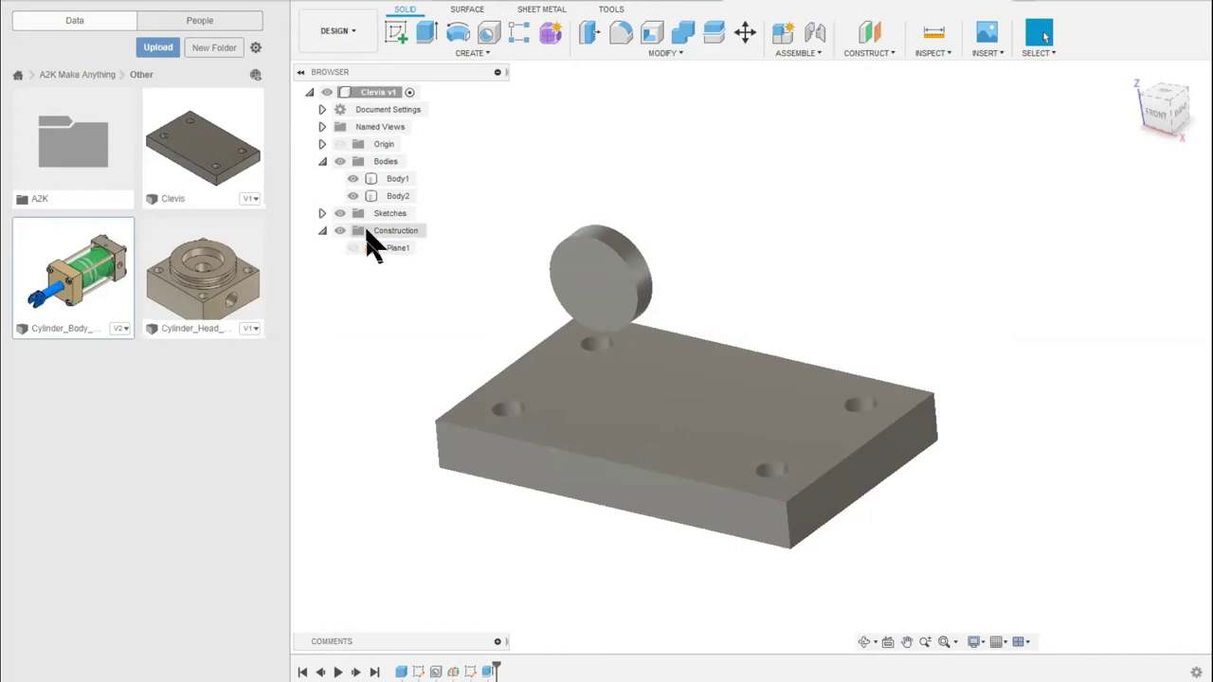
Expand the list of sketches and make the circle's sketch visible again
click(322, 213)
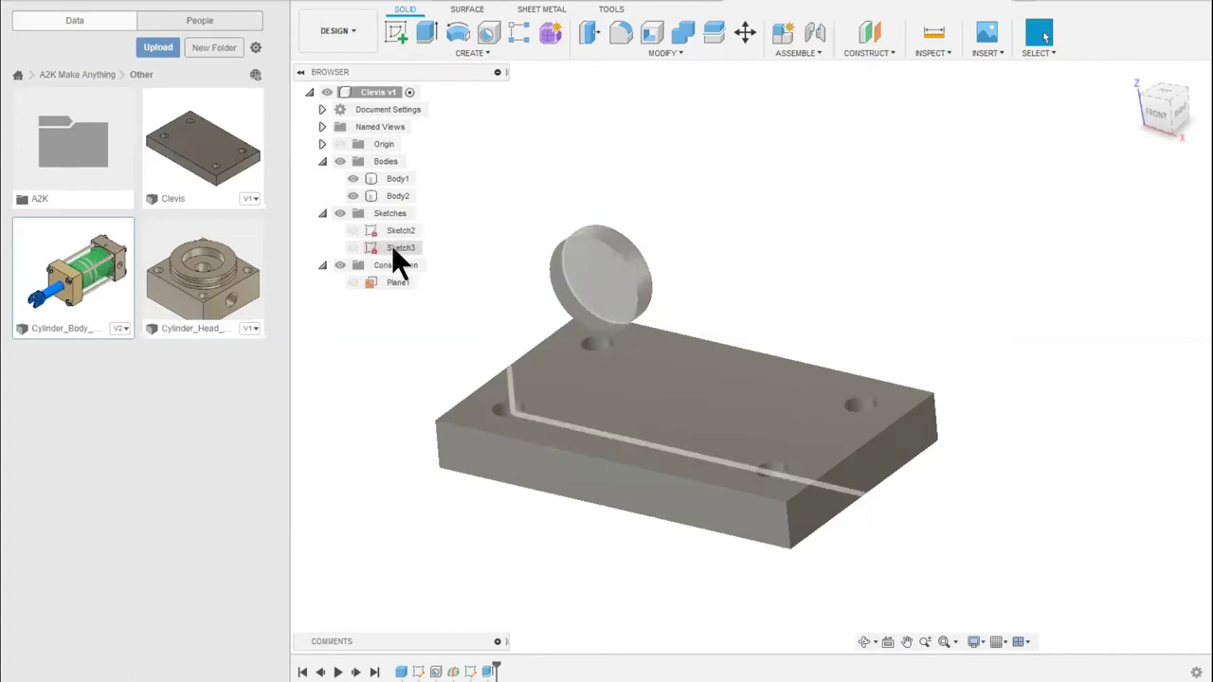
click(351, 248)
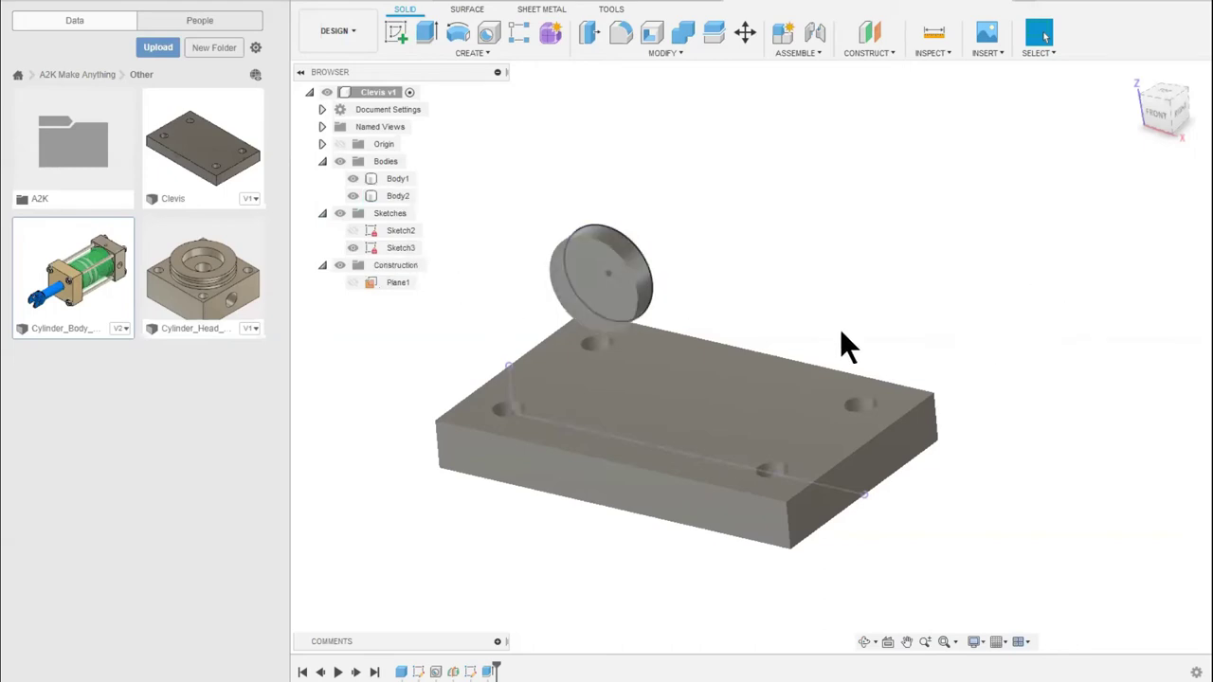
click(596, 296)
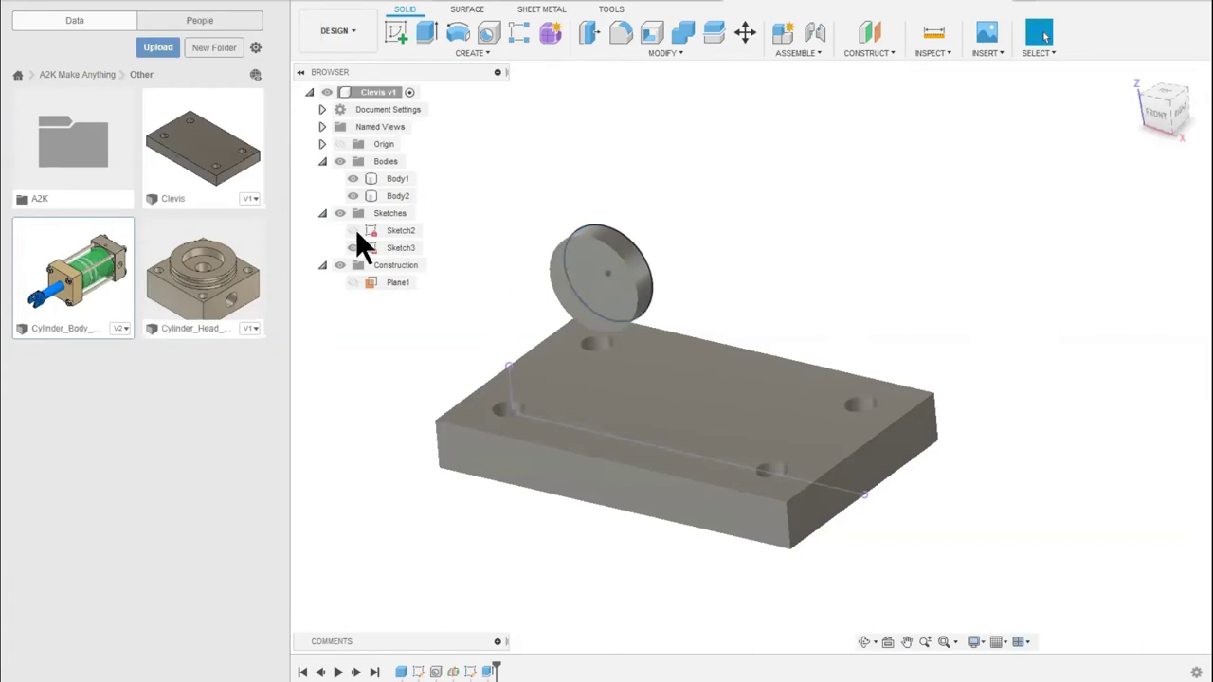
Extrude the 20 mm circle 5 mm from the midplane toward the back of the plate
click(426, 42)
drag(612, 292, 630, 256)
text(5)
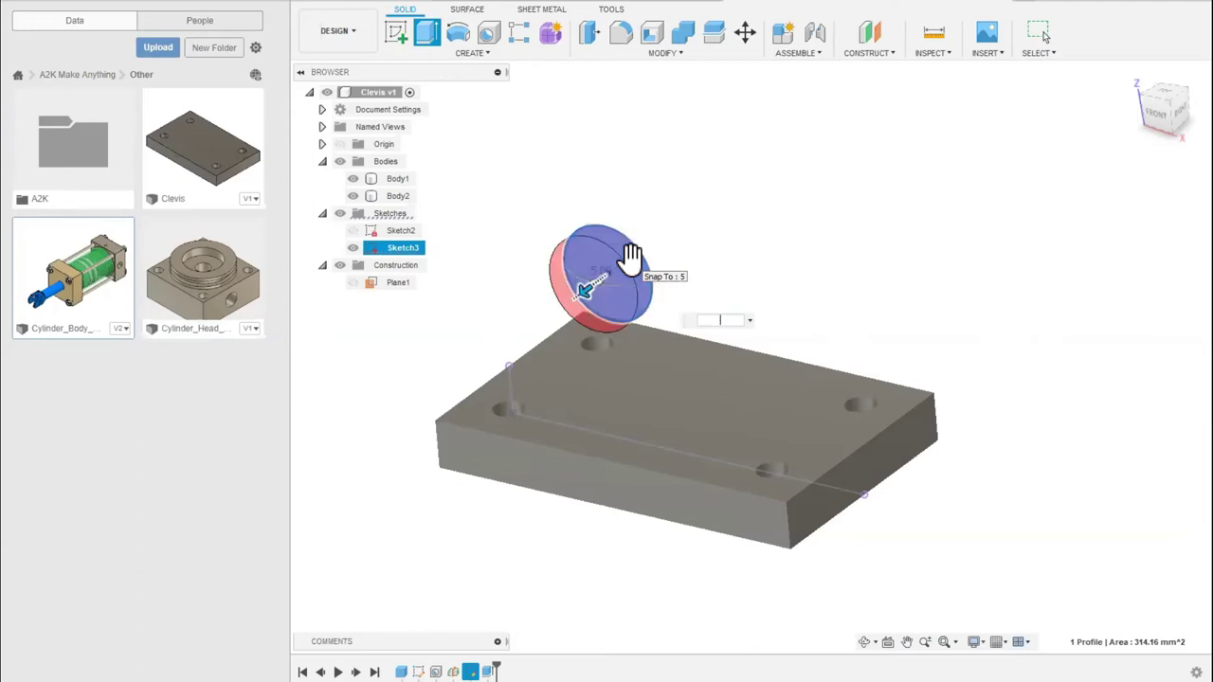
drag(631, 256, 631, 256)
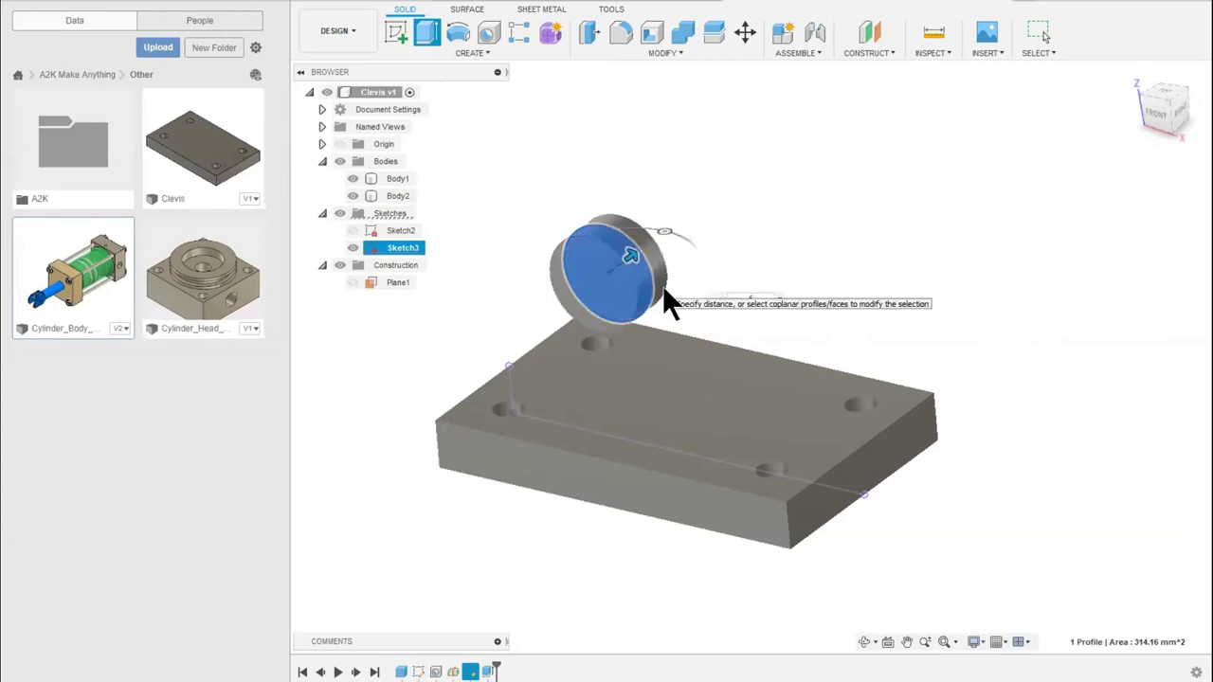
key(Return)
click(456, 164)
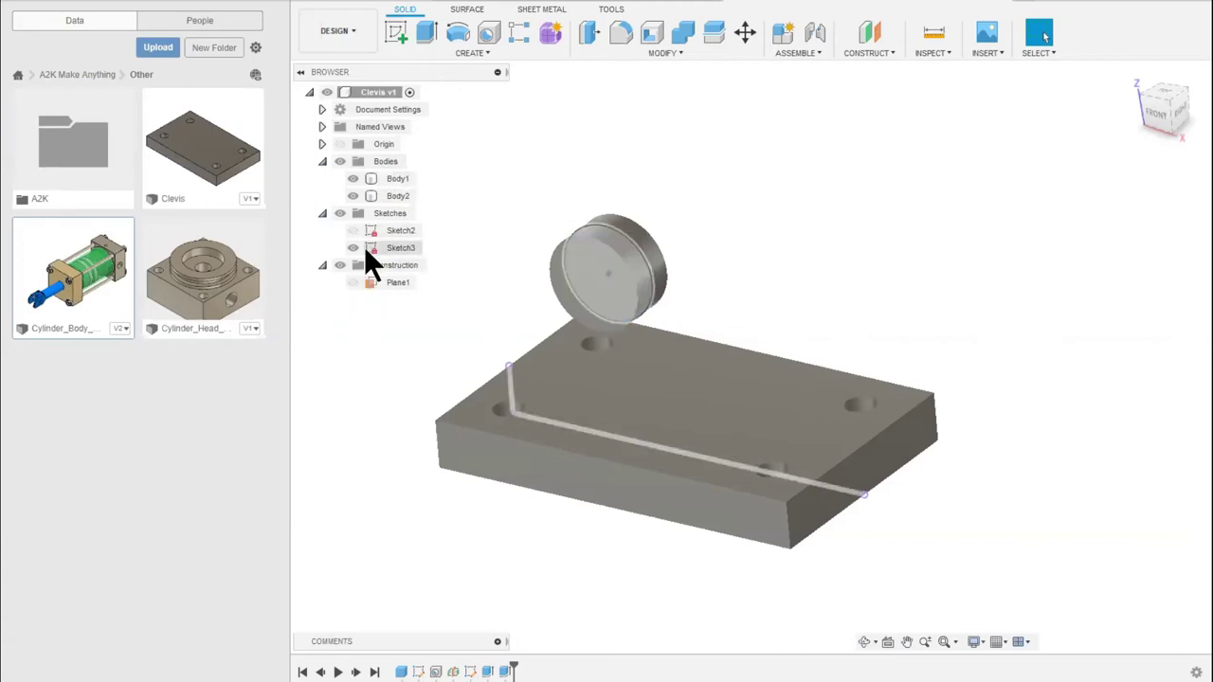
Reopen the sketch containing the 20 mm circle for editing
click(629, 263)
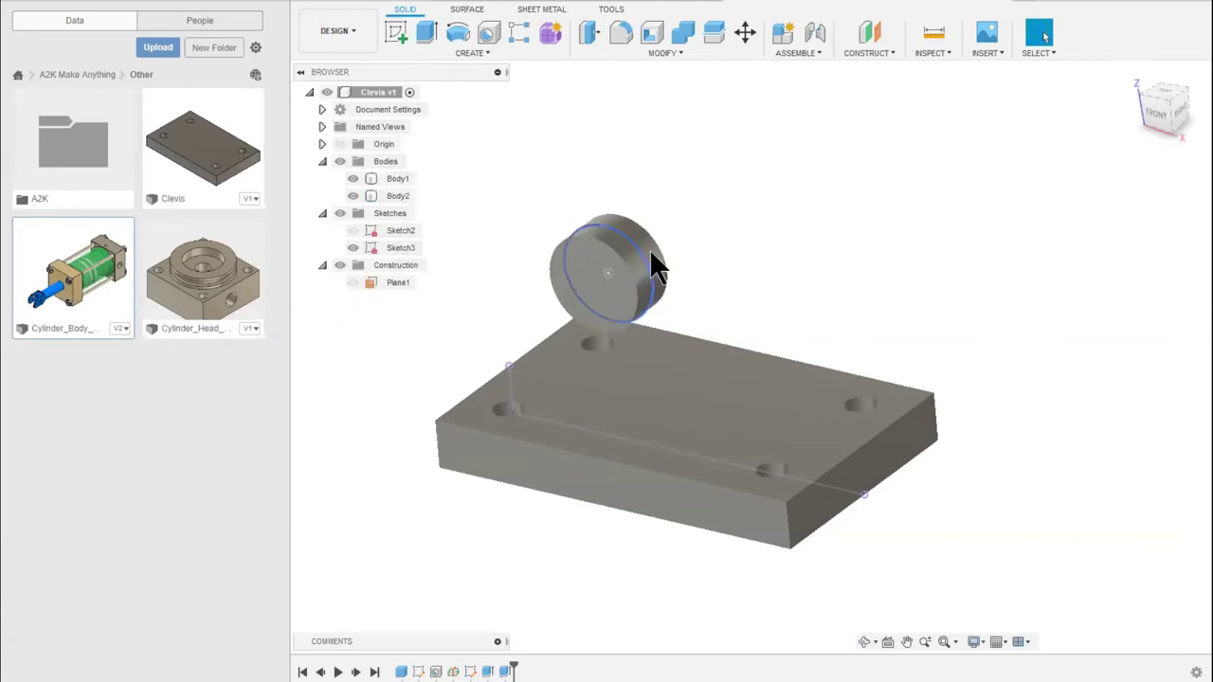
click(331, 332)
click(349, 246)
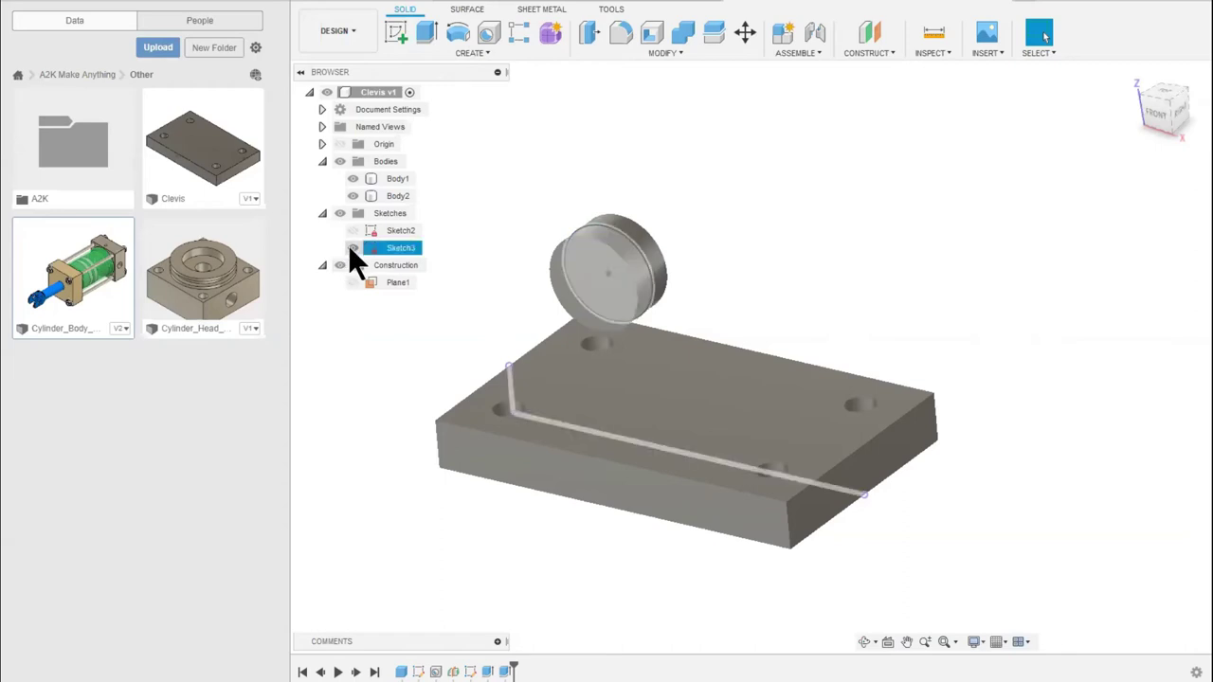
key(Escape)
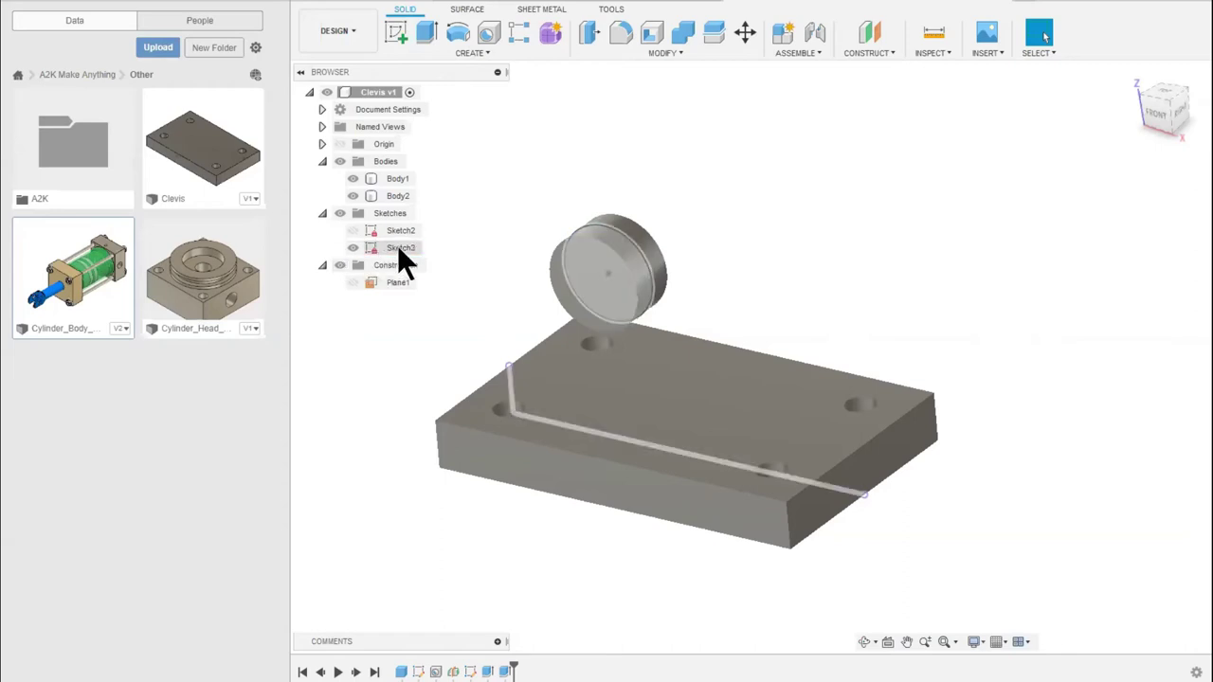
click(348, 245)
key(Escape)
right_click(390, 245)
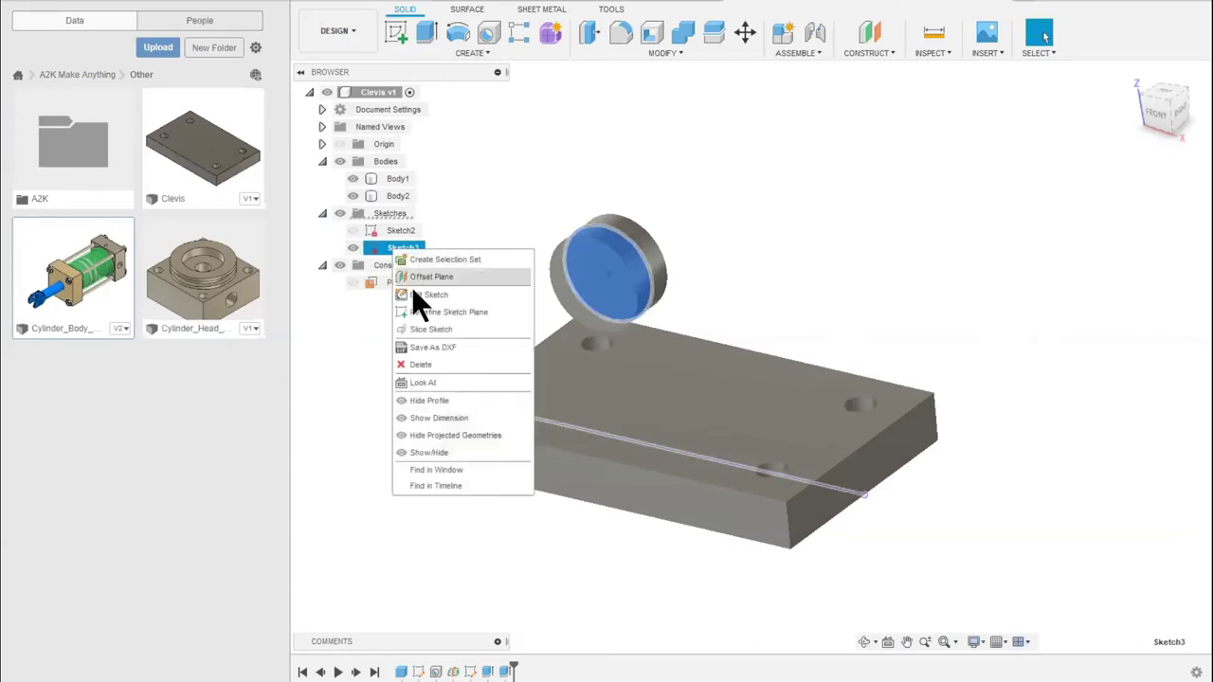
click(417, 294)
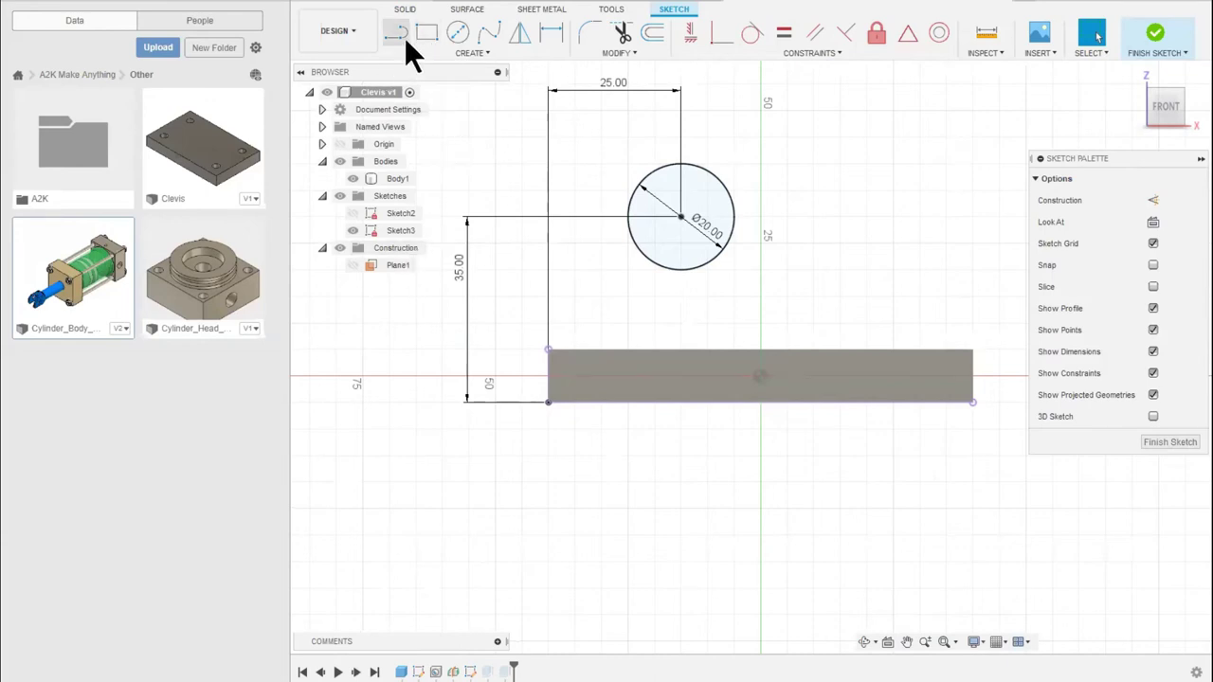
Project the plate's upper long edge into the circle's sketch
click(484, 53)
mouse_move(488, 320)
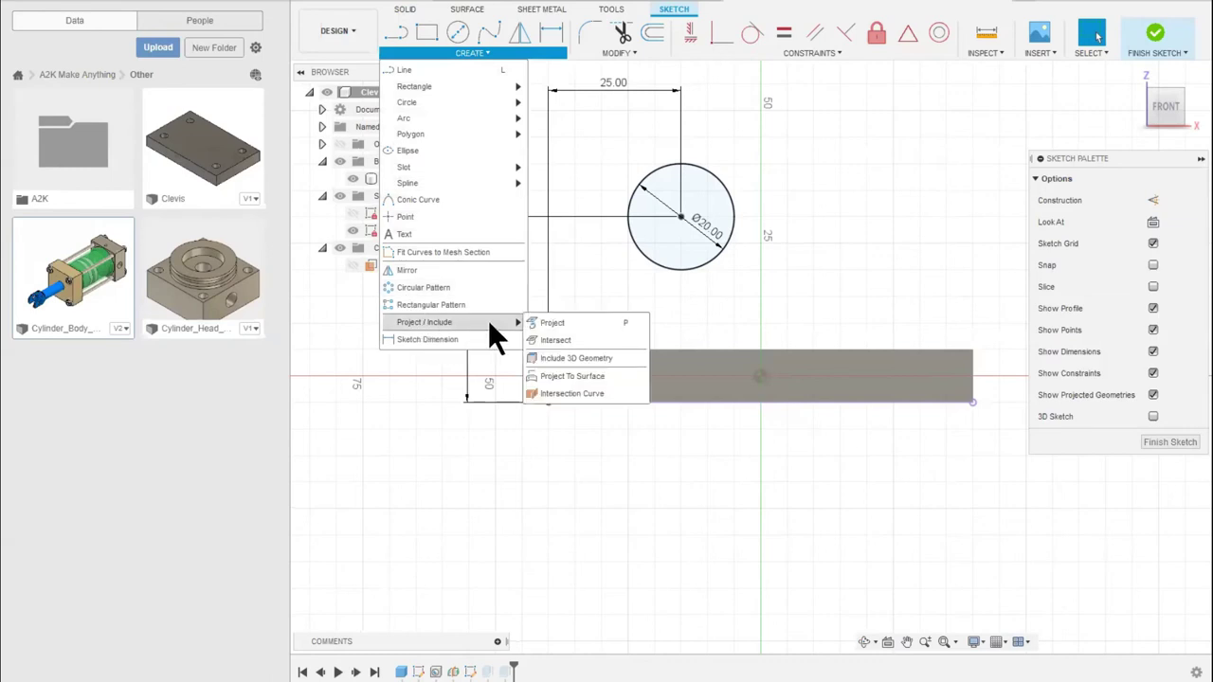
click(559, 325)
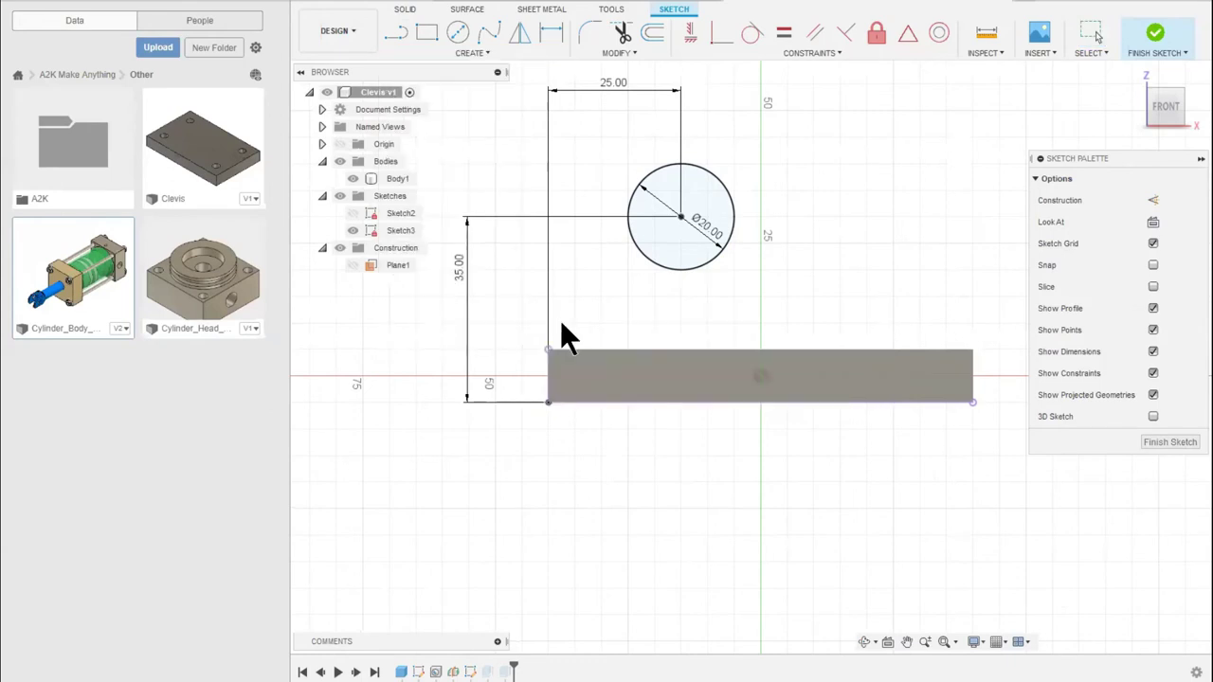
click(645, 349)
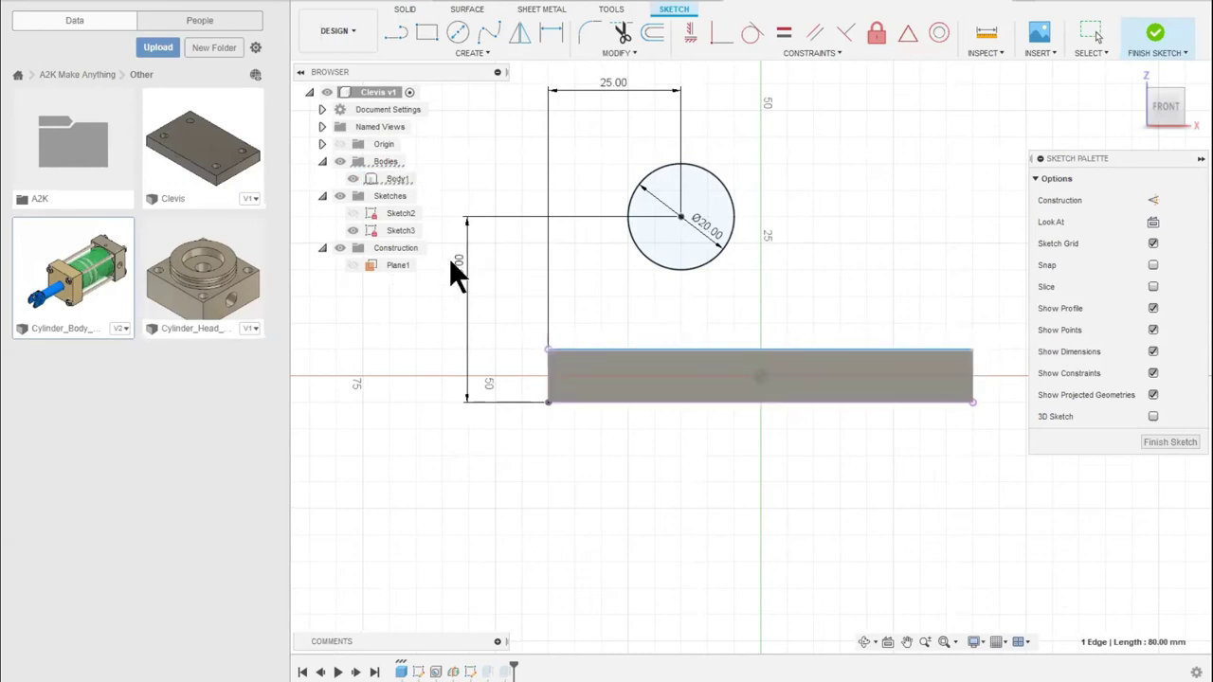
Draw a line tangent to the circle, ending above the plate's right end, and a vertical line down to its upper right corner
click(399, 38)
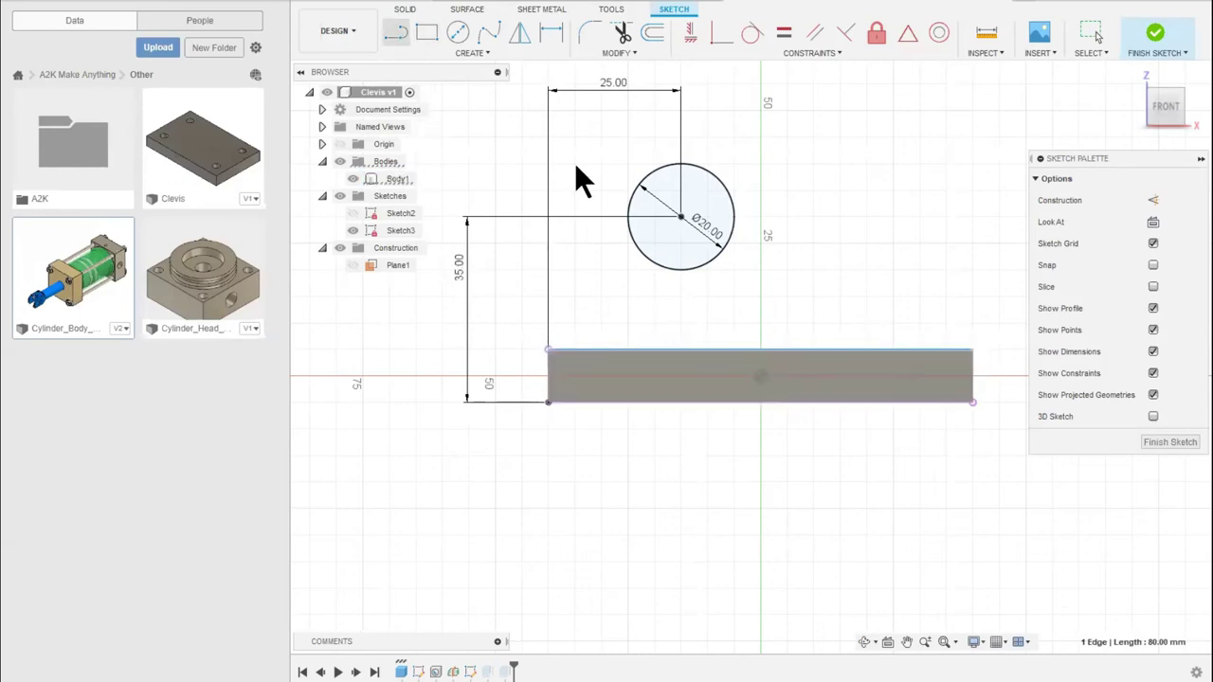
click(712, 174)
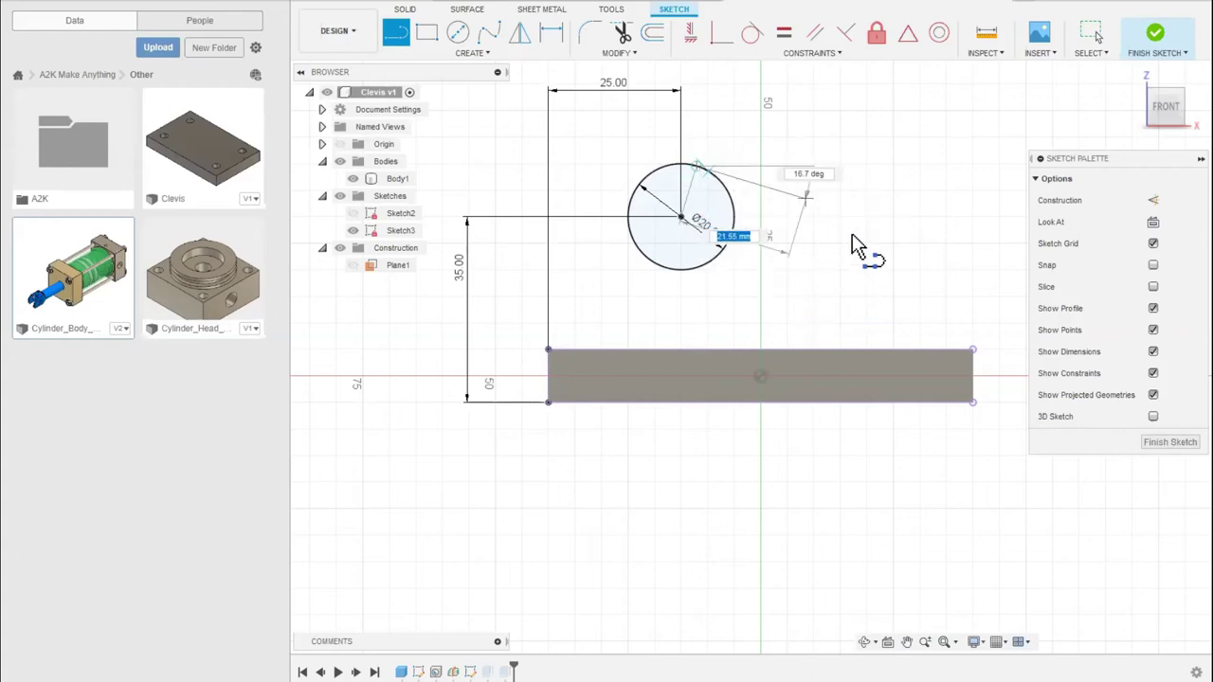
click(973, 317)
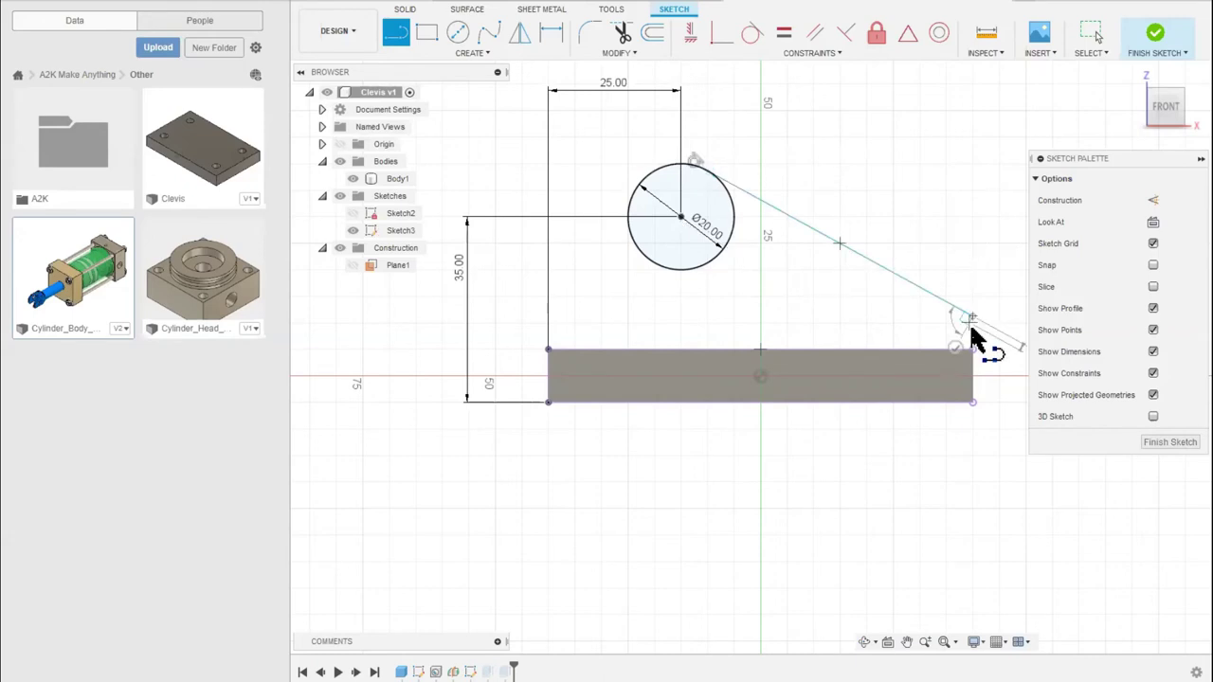
click(971, 348)
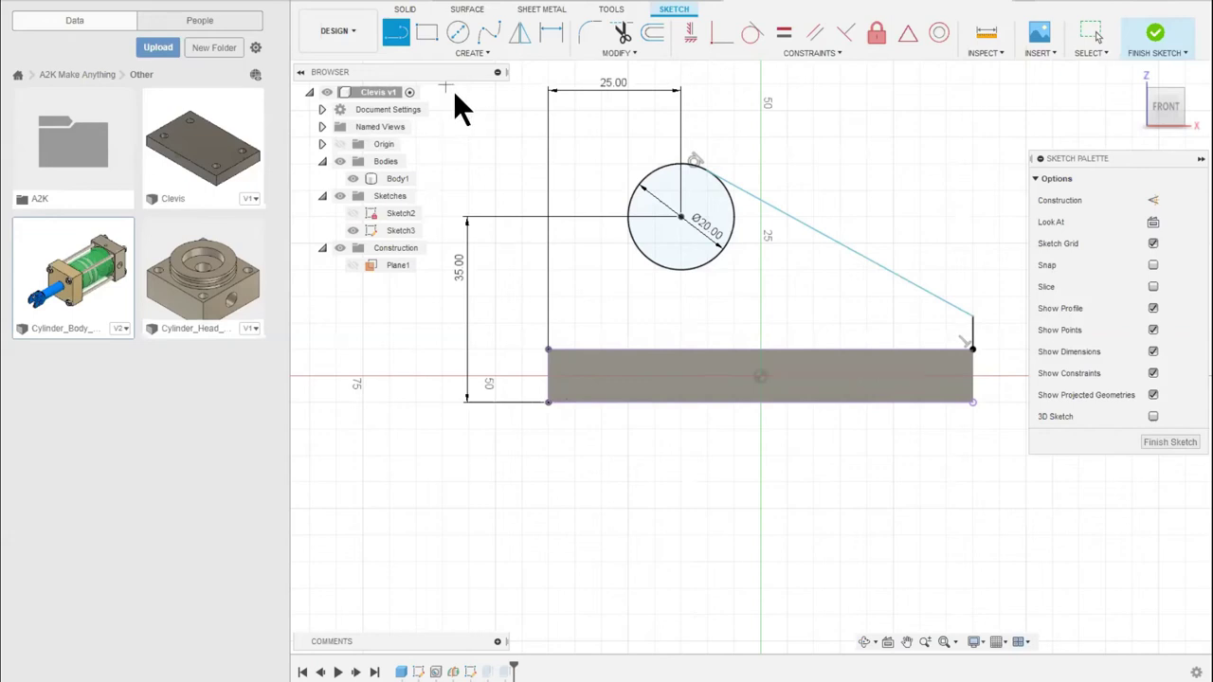
Draw a line tangent to the circle's left side down to the plate's upper left corner and finish the sketch
click(642, 180)
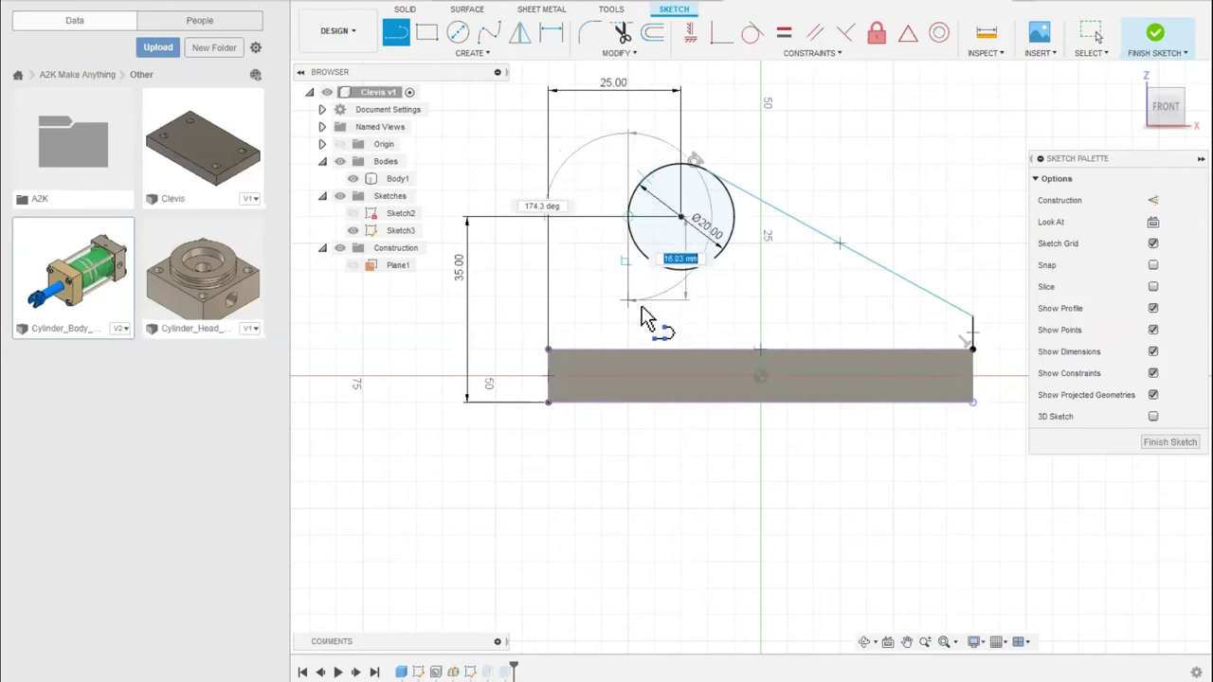
double_click(548, 350)
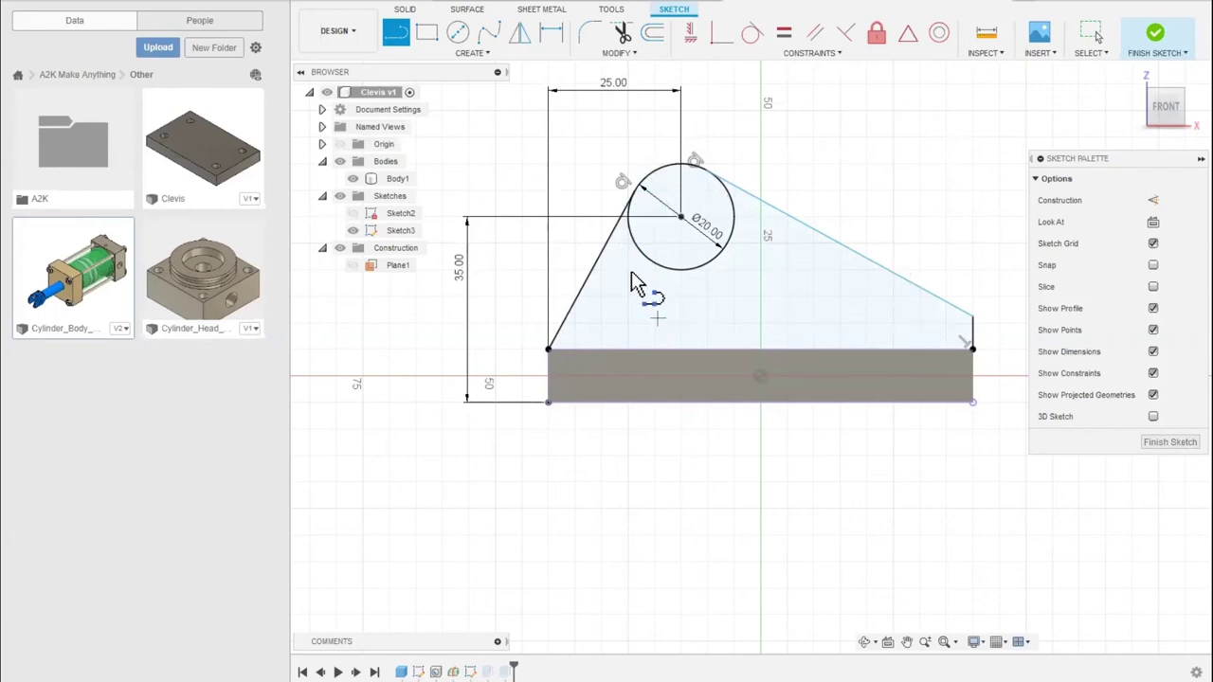
click(1157, 44)
Extrude the web profile below the circle 4 mm from the midplane toward the front of the plate
click(429, 36)
click(756, 371)
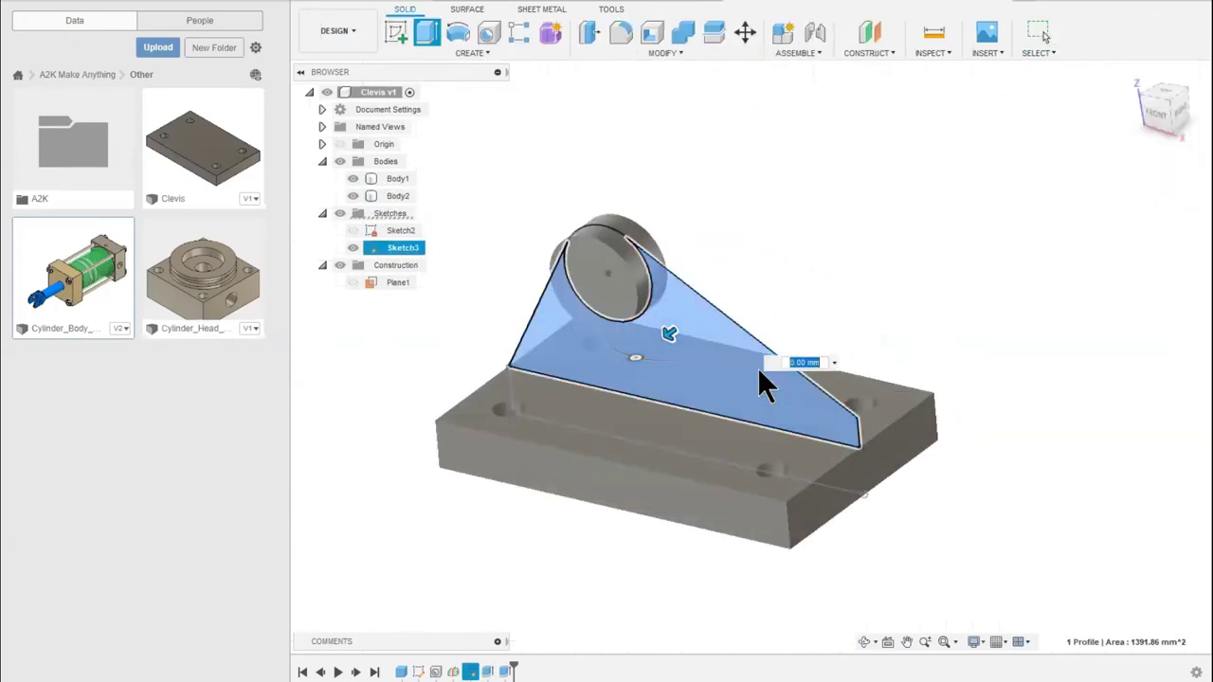
click(794, 361)
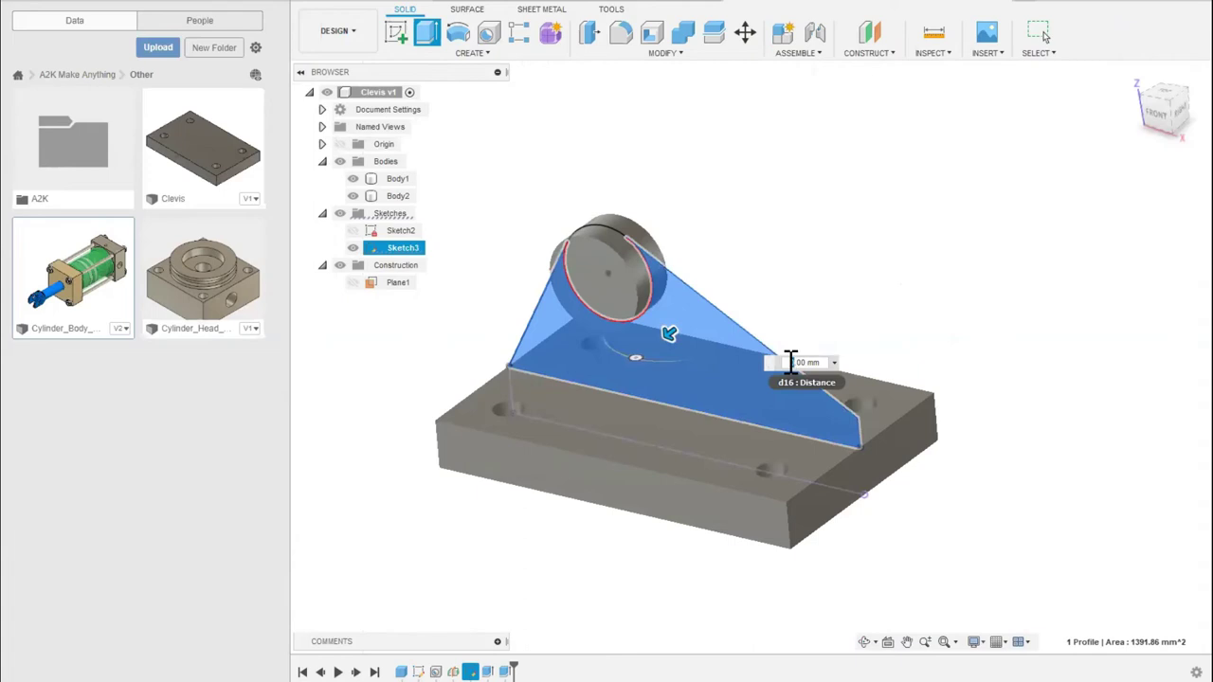
text(4)
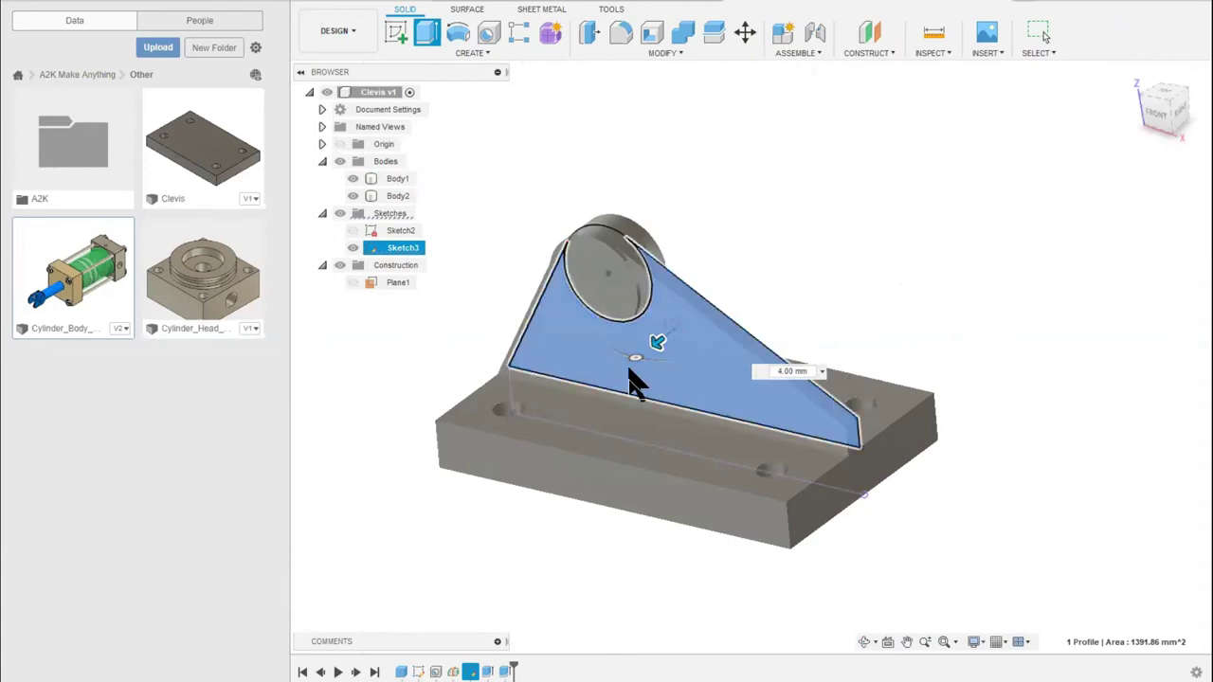
click(609, 235)
key(Return)
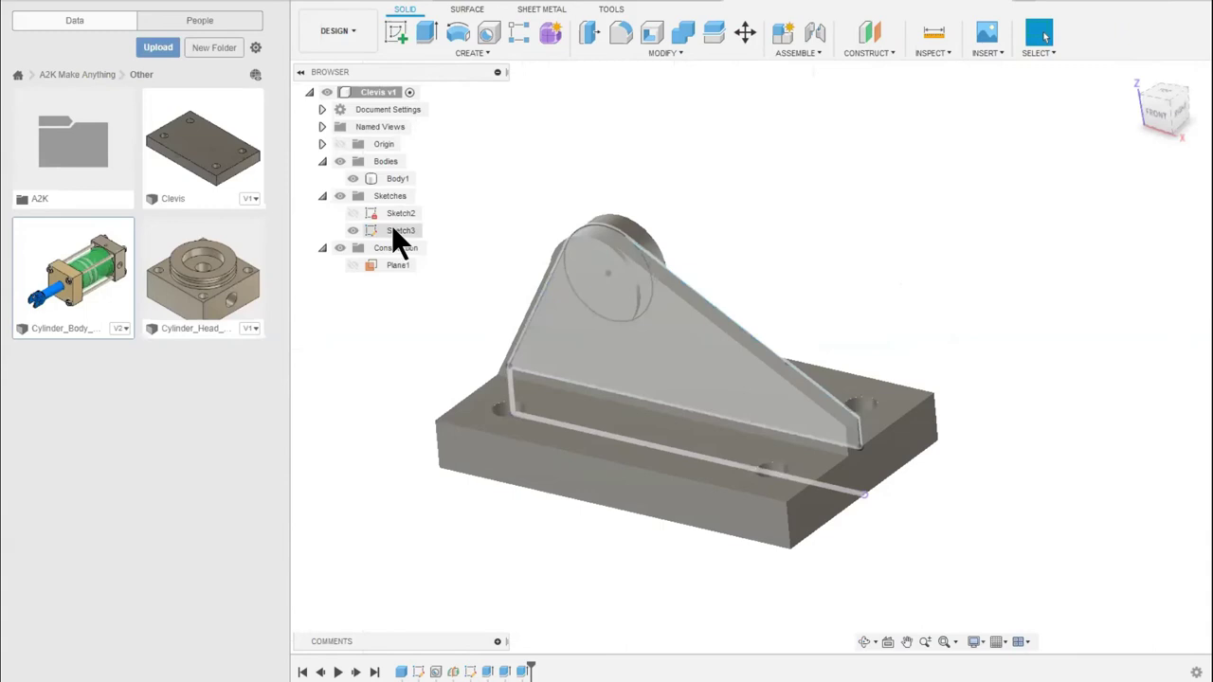
Extrude the same web profile 4 mm toward the back of the plate and hide its sketch in the home view
click(612, 270)
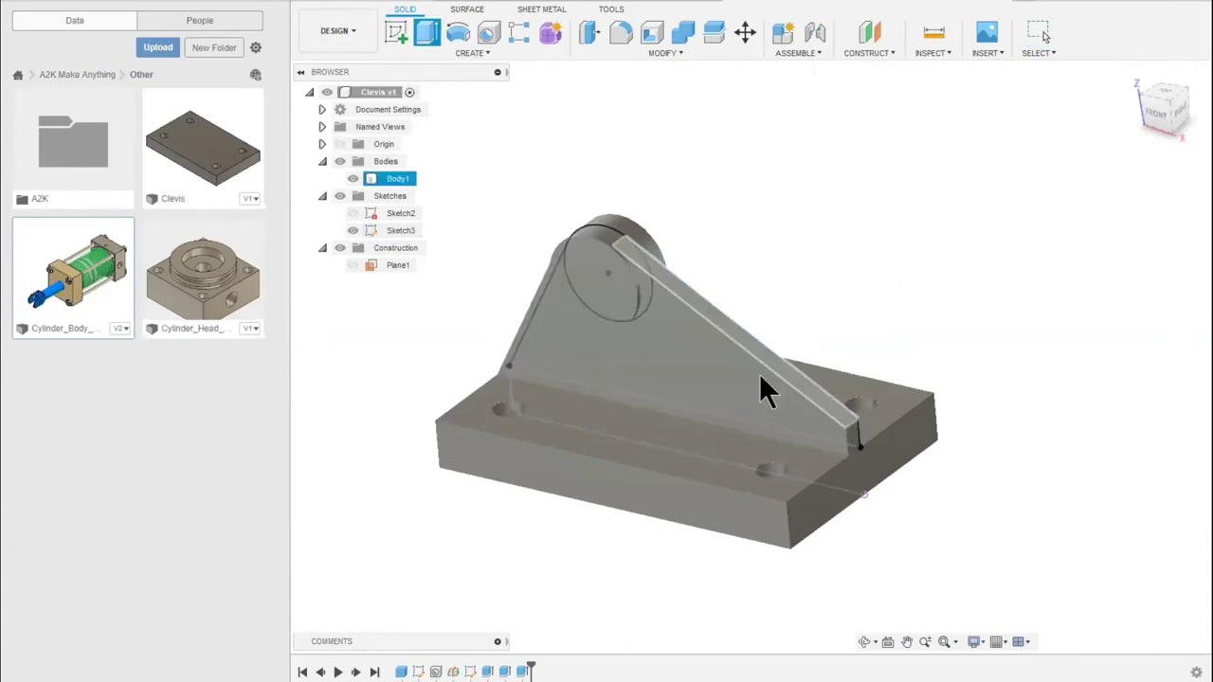
click(1013, 266)
drag(1171, 106, 1149, 91)
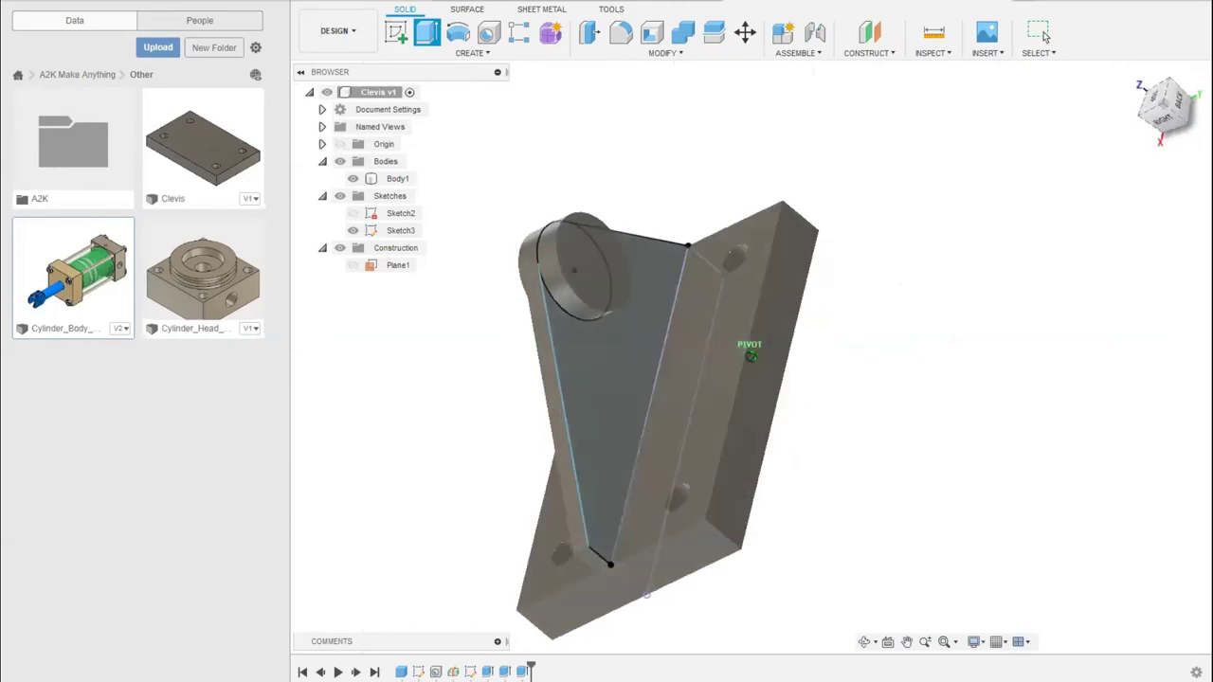
key(e)
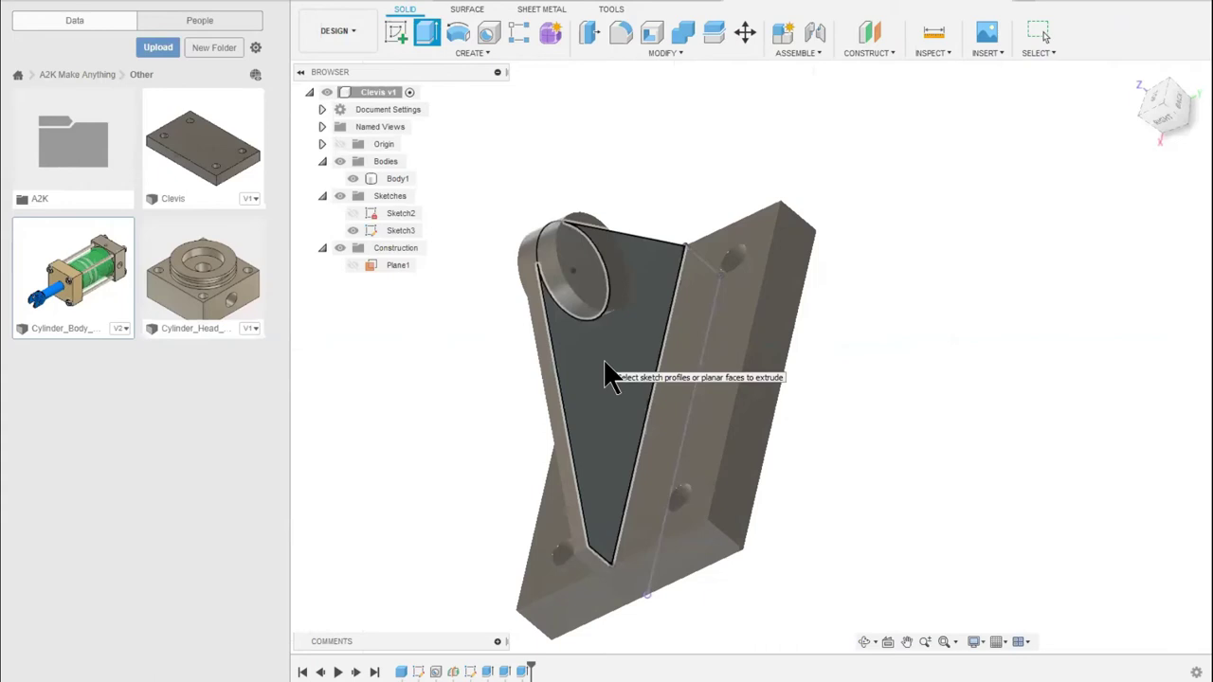
click(605, 365)
click(429, 37)
click(601, 394)
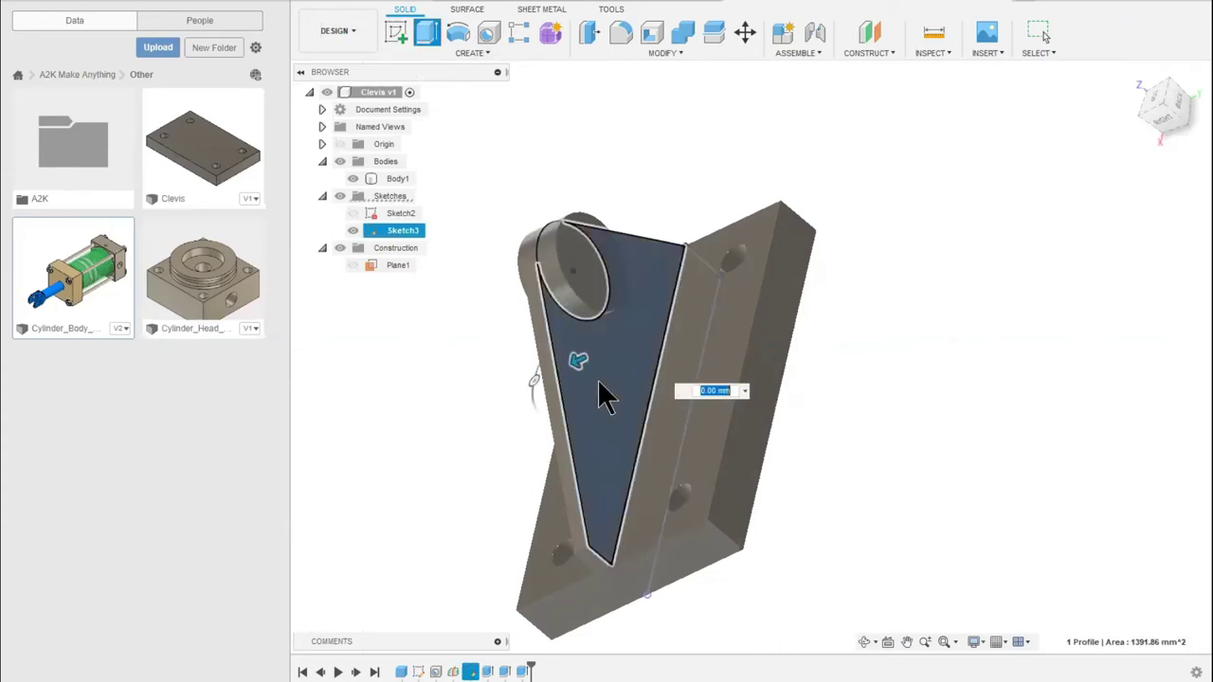
drag(576, 360, 603, 349)
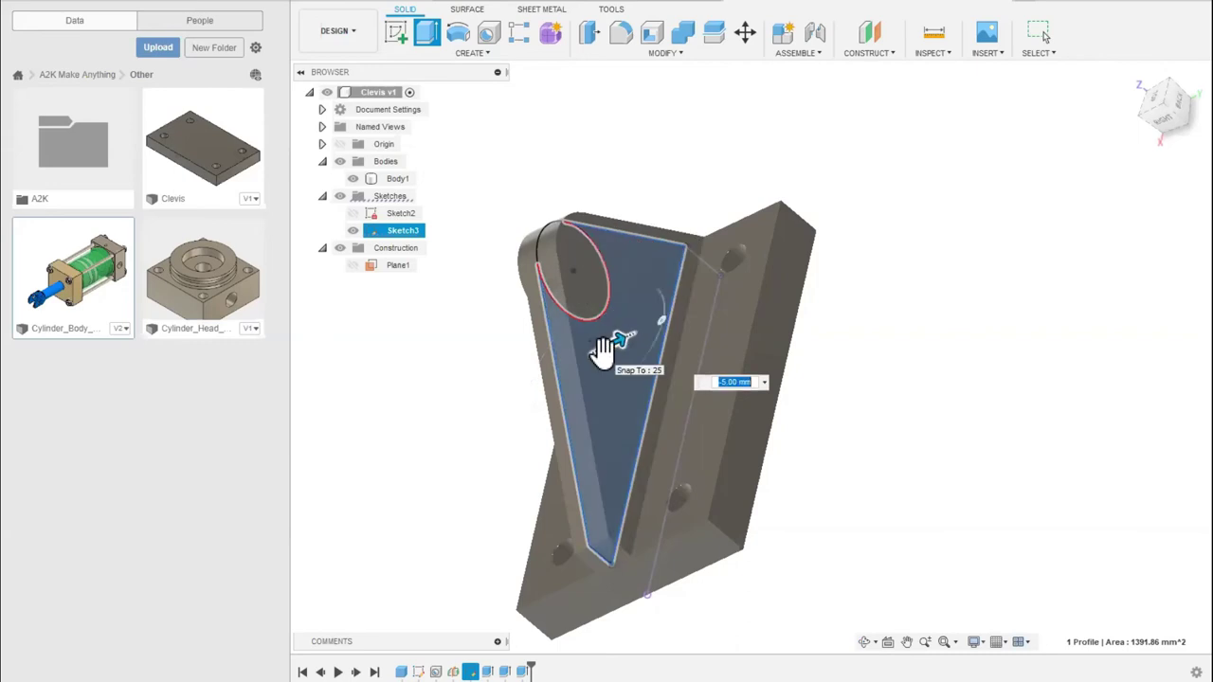
key(BackSpace)
text(-4)
key(Return)
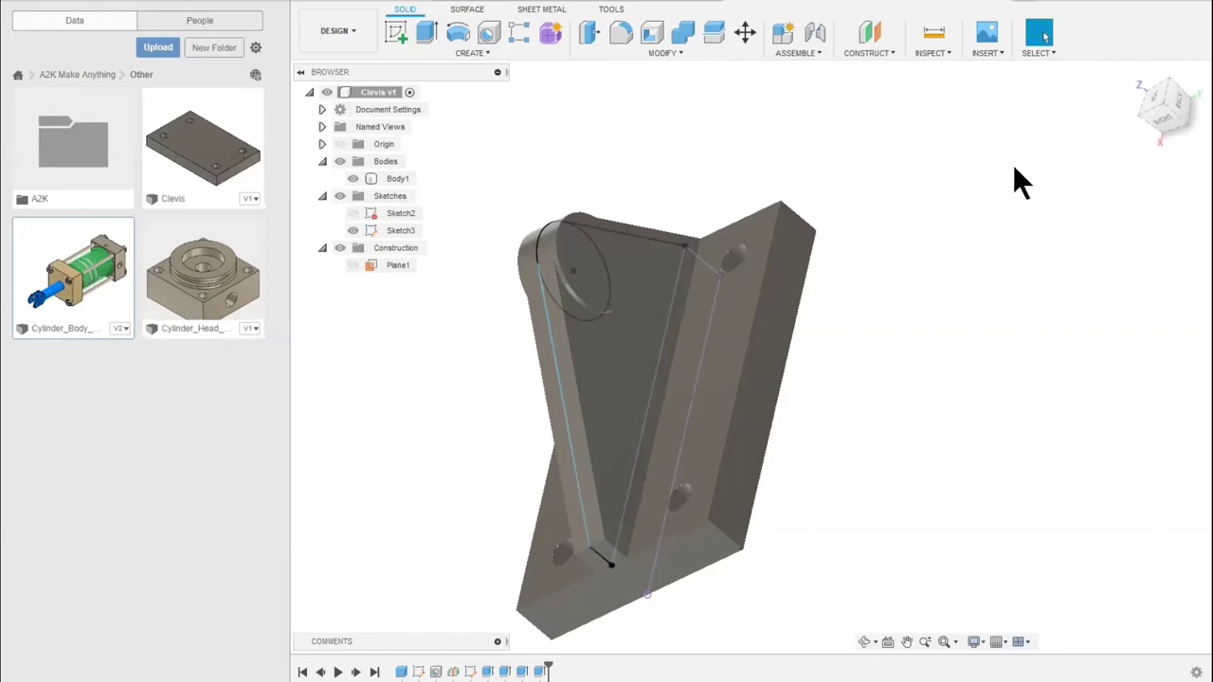
click(1142, 90)
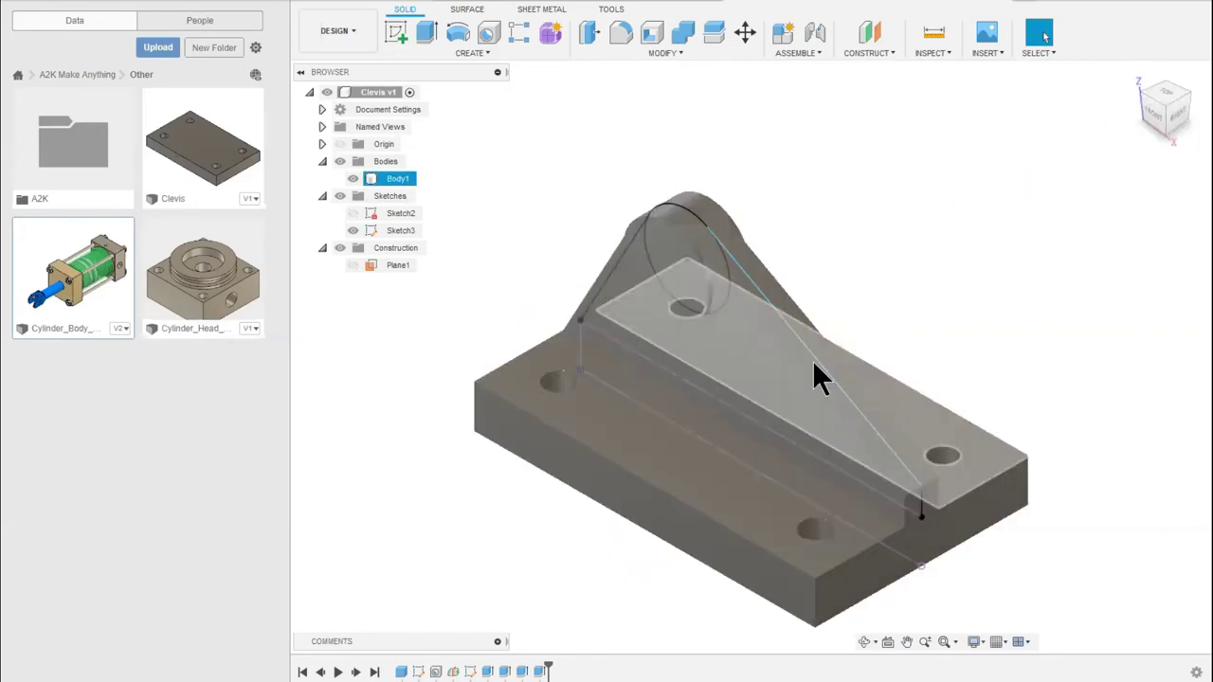
click(354, 231)
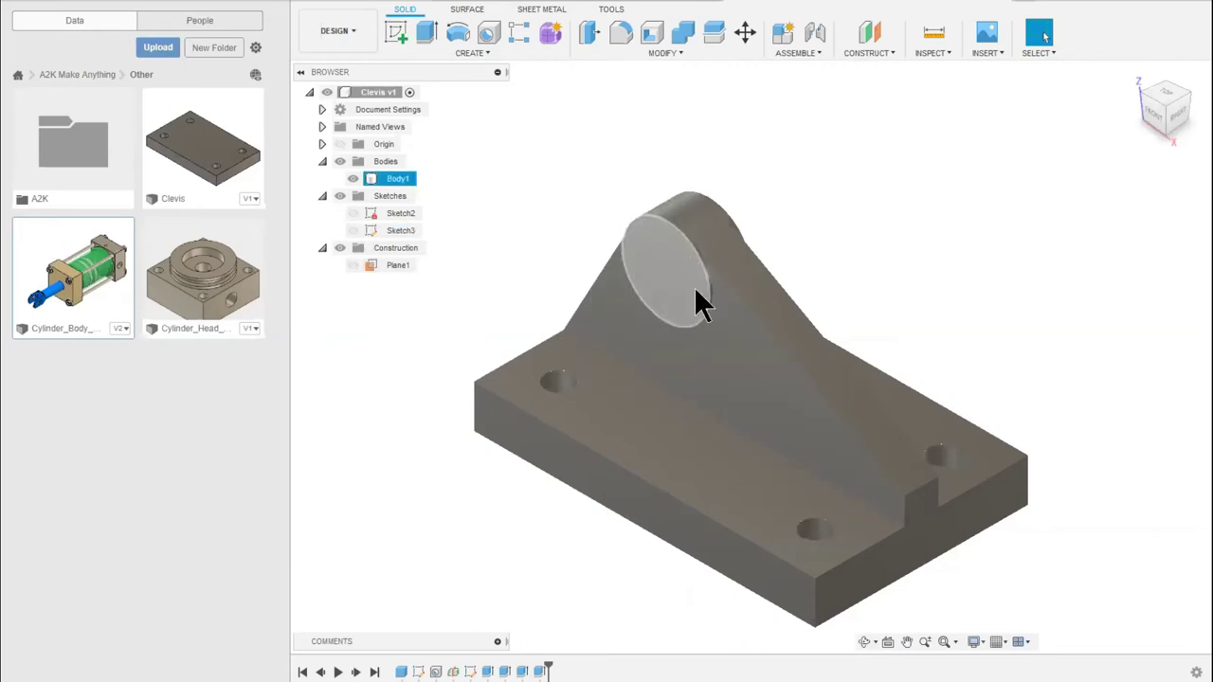
Cut a simple 8 mm hole through all at the centre of the lug's round front face
click(490, 35)
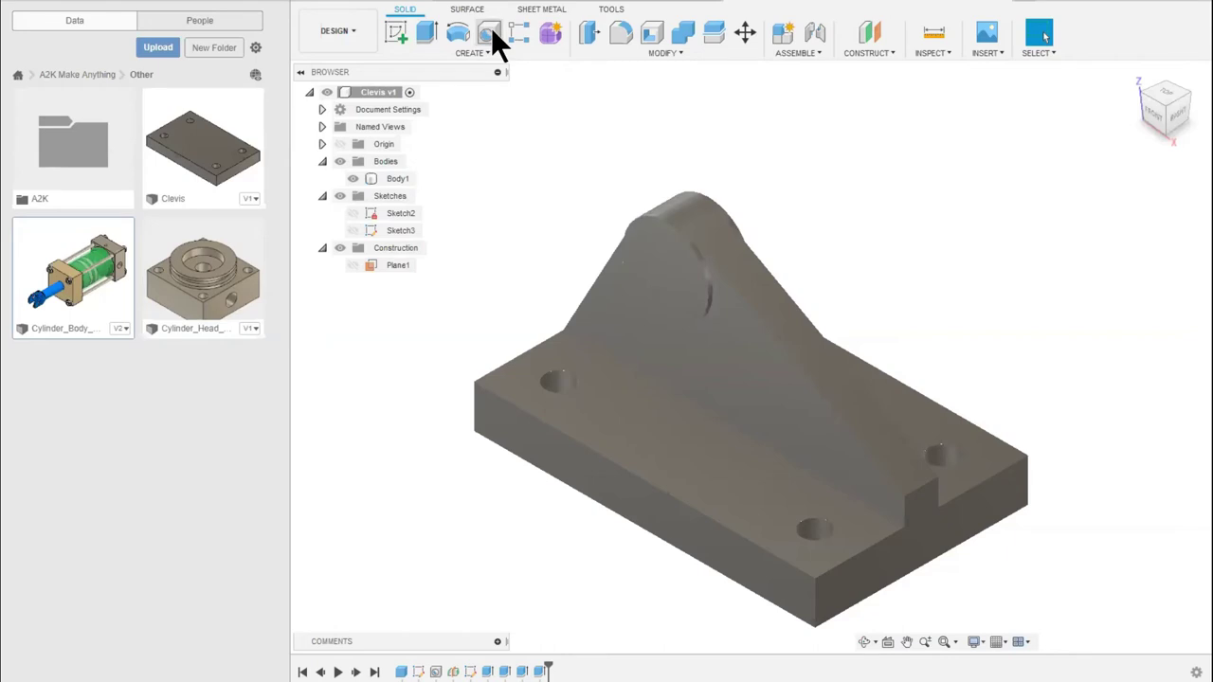
click(664, 265)
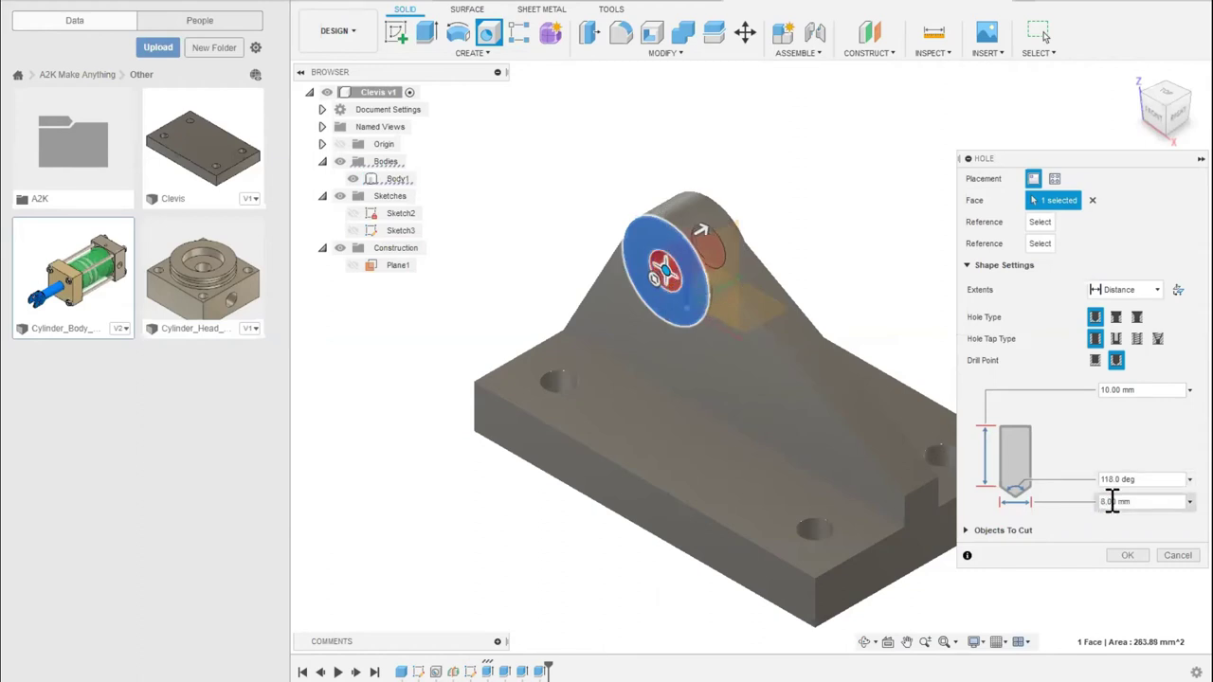
click(1124, 290)
click(1108, 345)
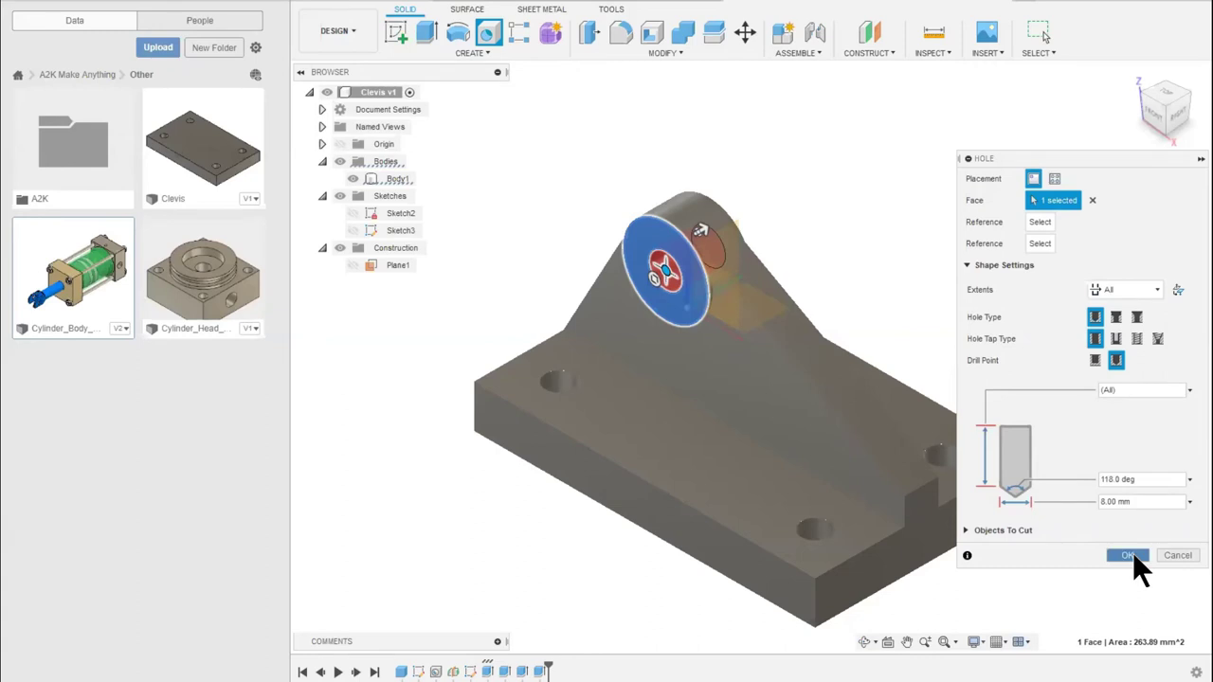
click(1130, 556)
click(644, 466)
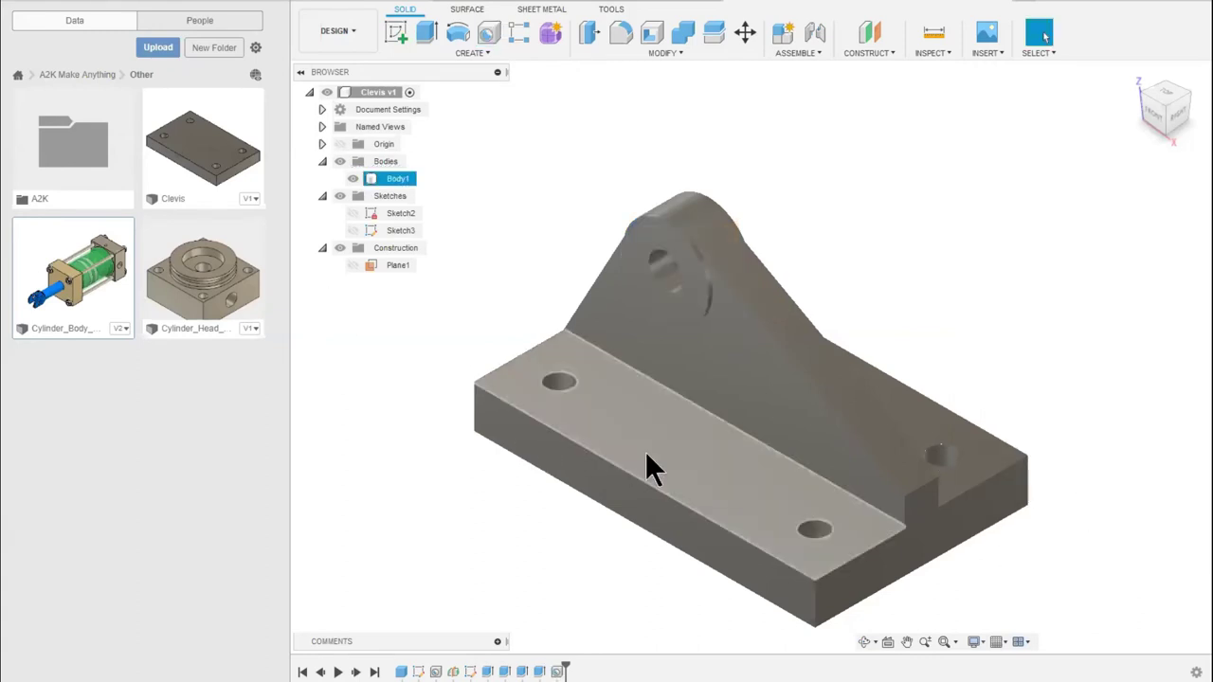
Chamfer the plate's four vertical corner edges and the two long edges where the web meets the plate by 3 mm
shift+middle_drag(701, 464, 654, 150)
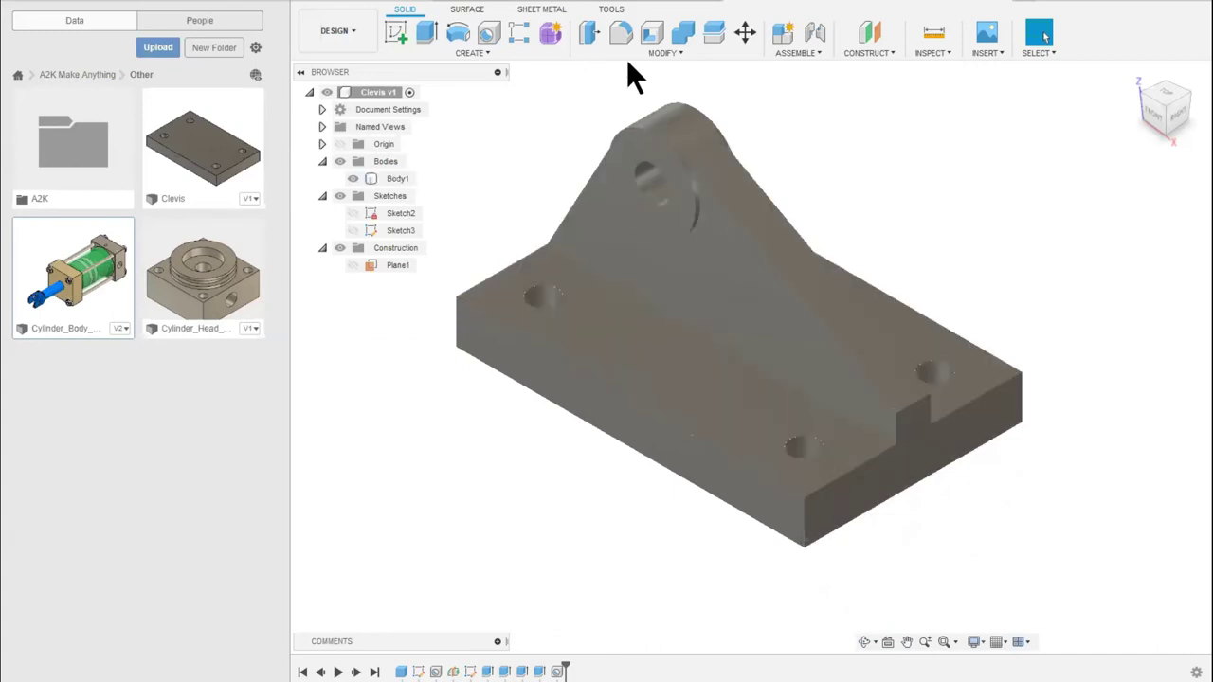
click(658, 48)
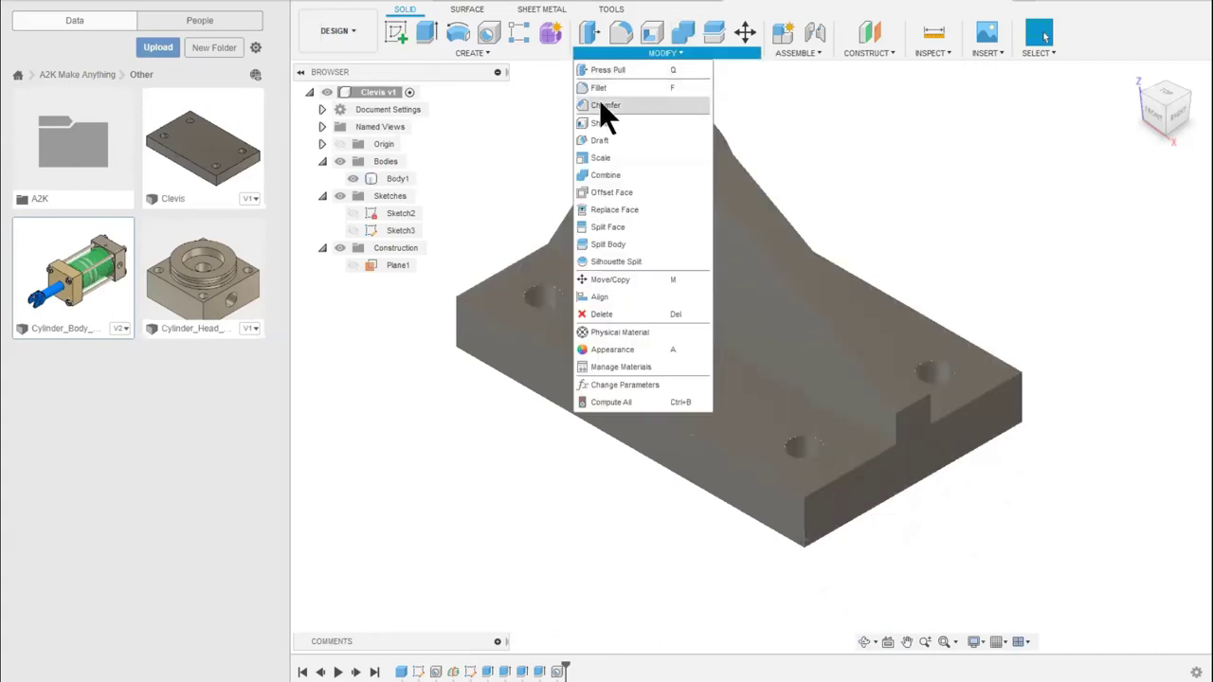
click(612, 120)
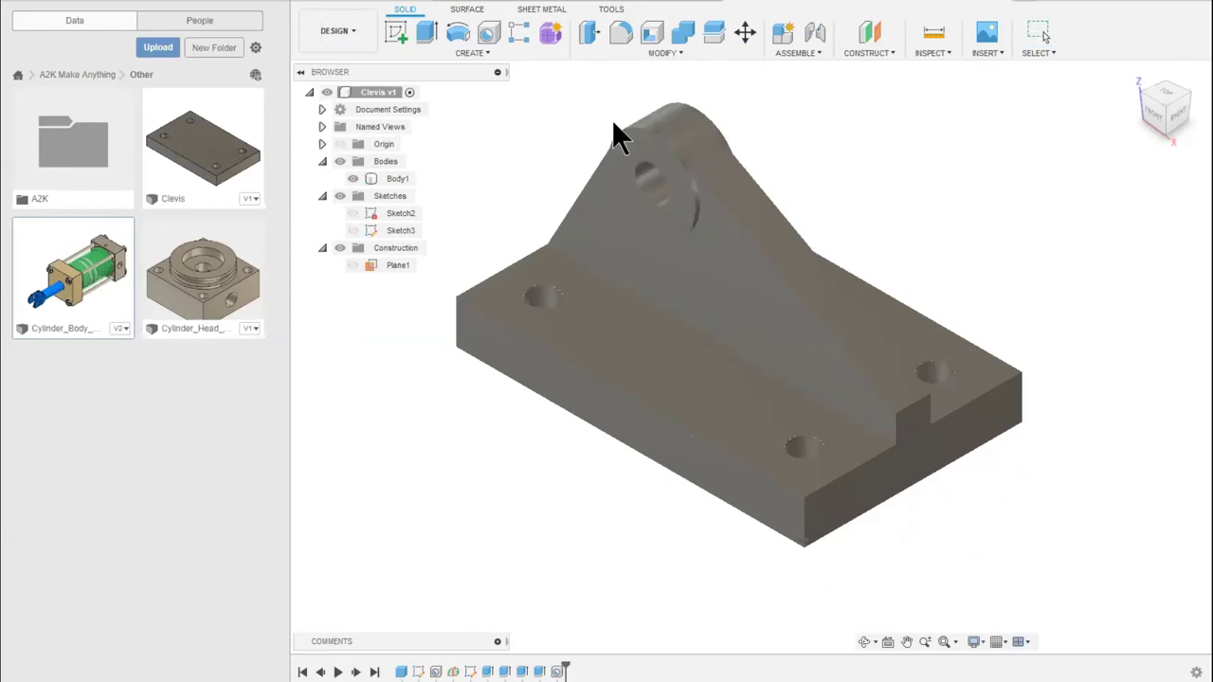
click(721, 346)
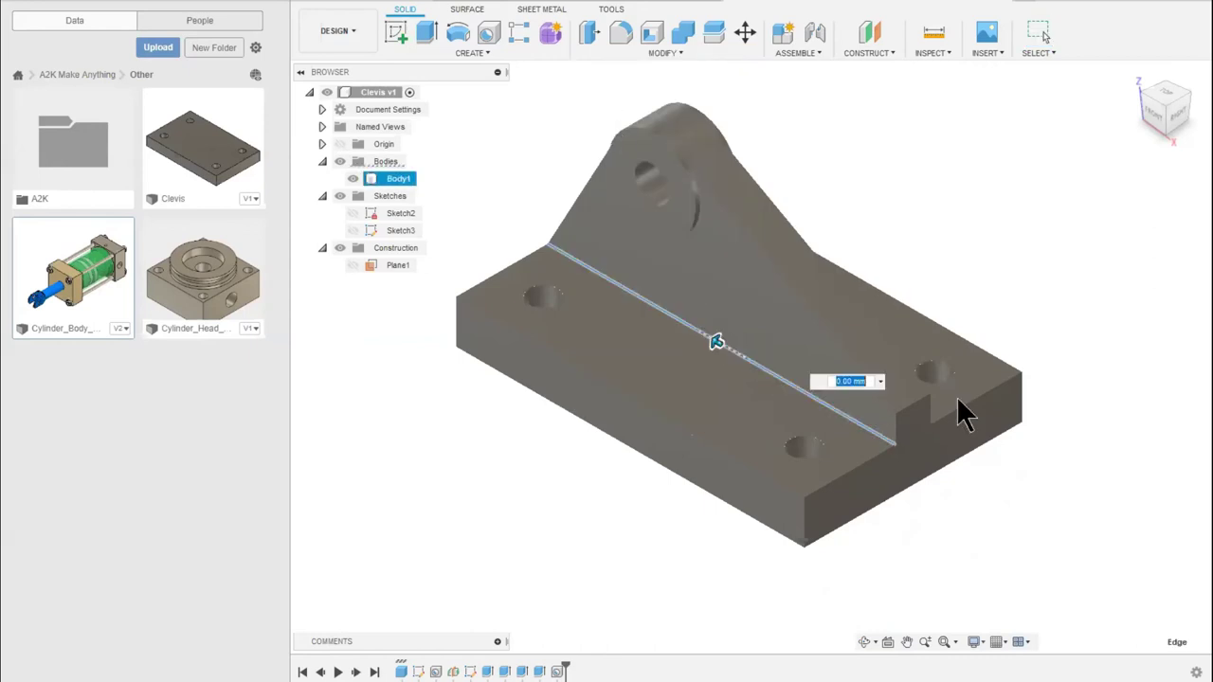
click(1010, 388)
click(804, 521)
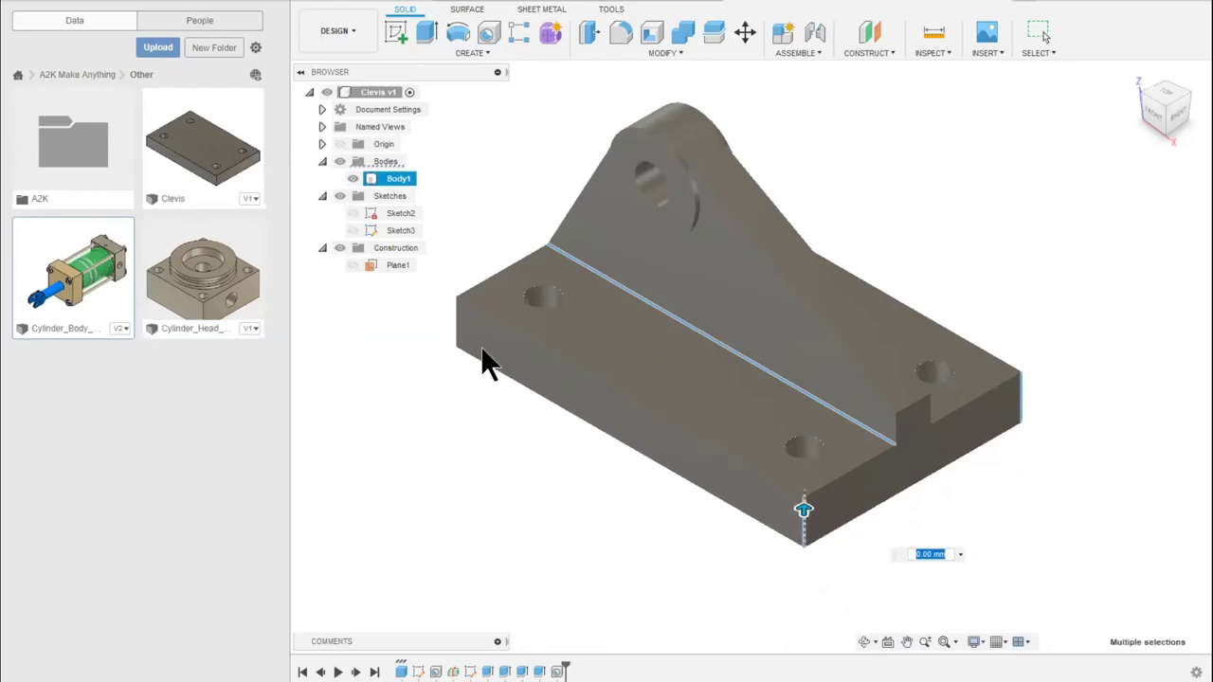
click(456, 322)
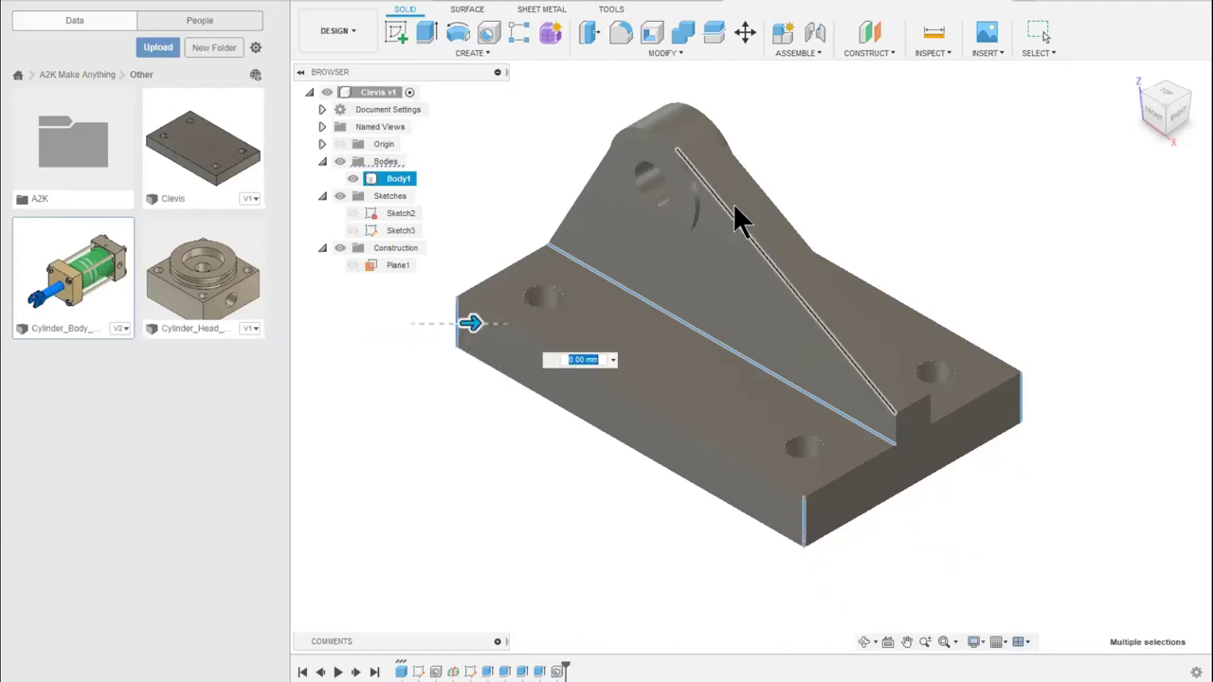
shift+middle_drag(786, 290, 971, 294)
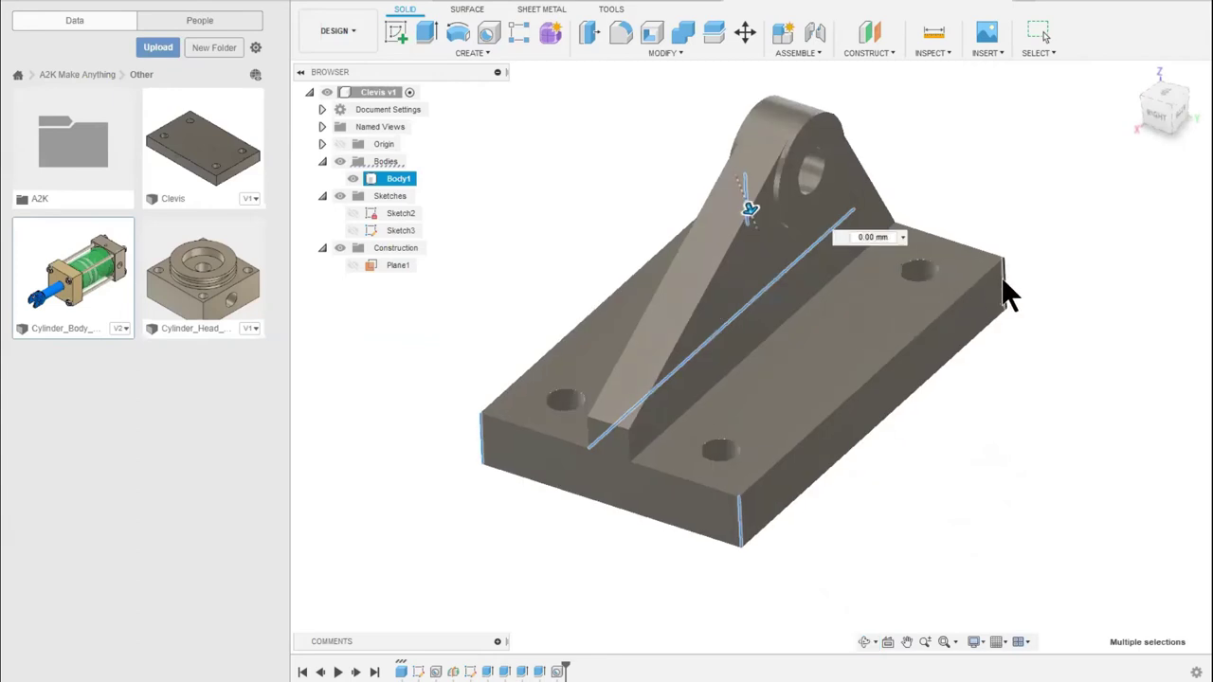
click(1005, 284)
click(777, 328)
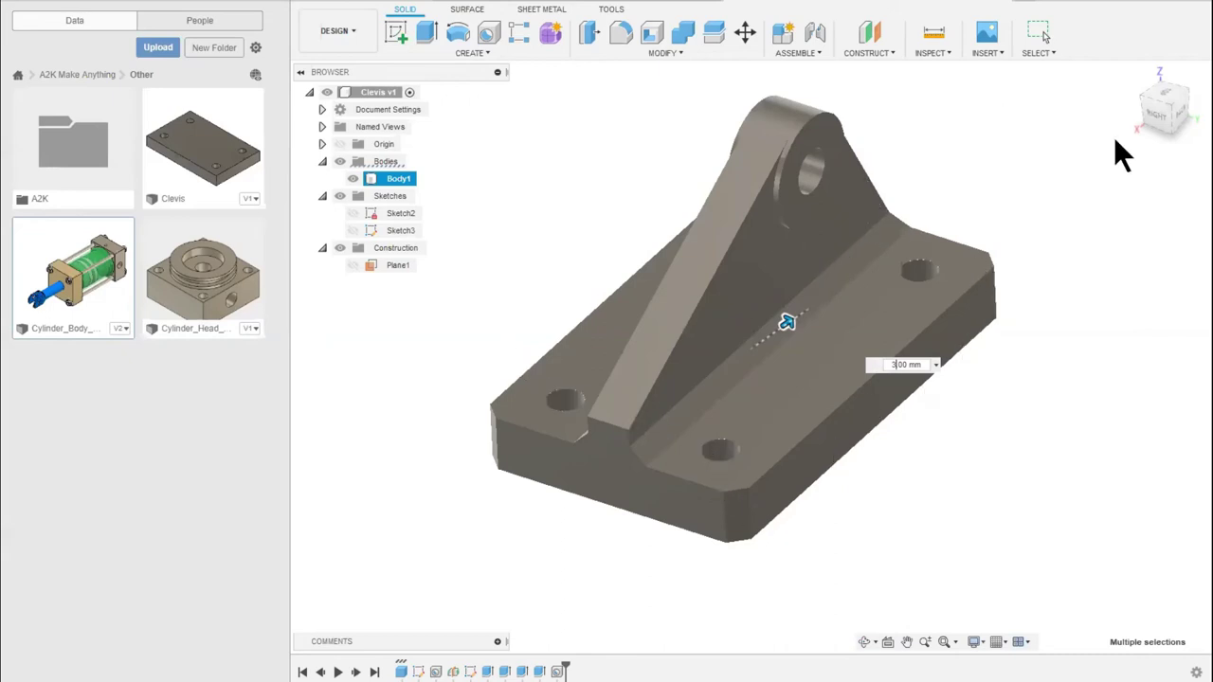
mouse_move(750, 357)
shift+middle_down()
mouse_move(763, 417)
mouse_move(751, 361)
mouse_move(756, 377)
mouse_move(690, 288)
shift+middle_up()
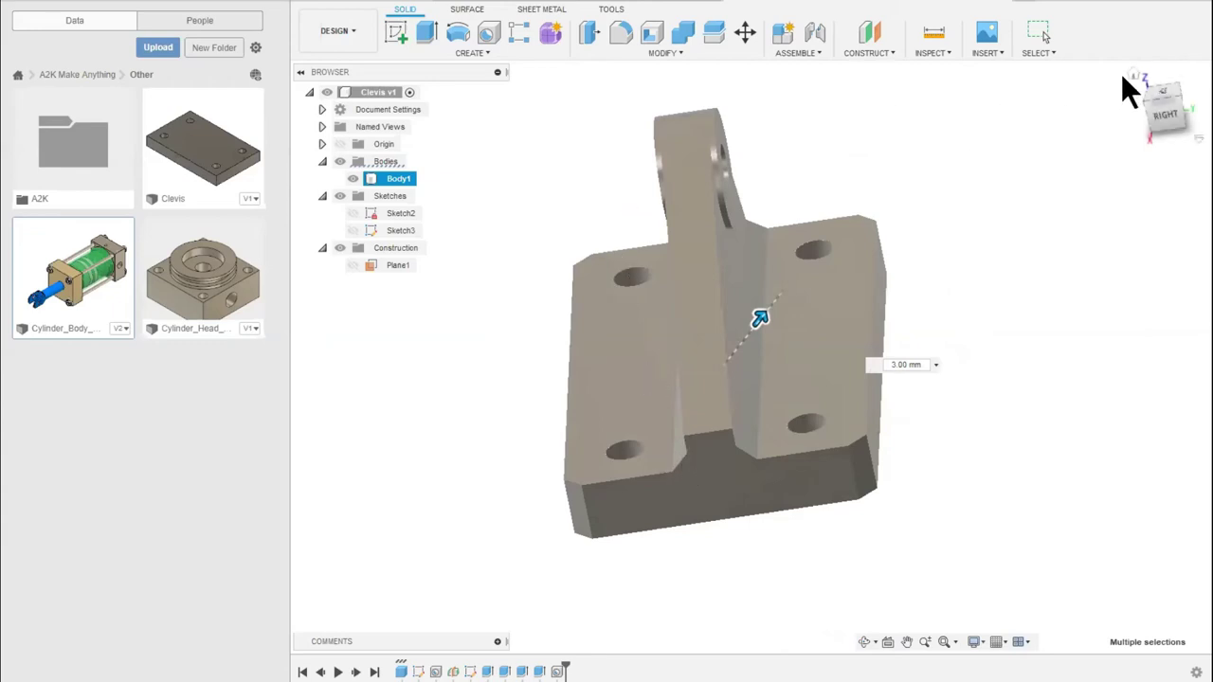
click(1133, 75)
middle_drag(742, 316, 749, 290)
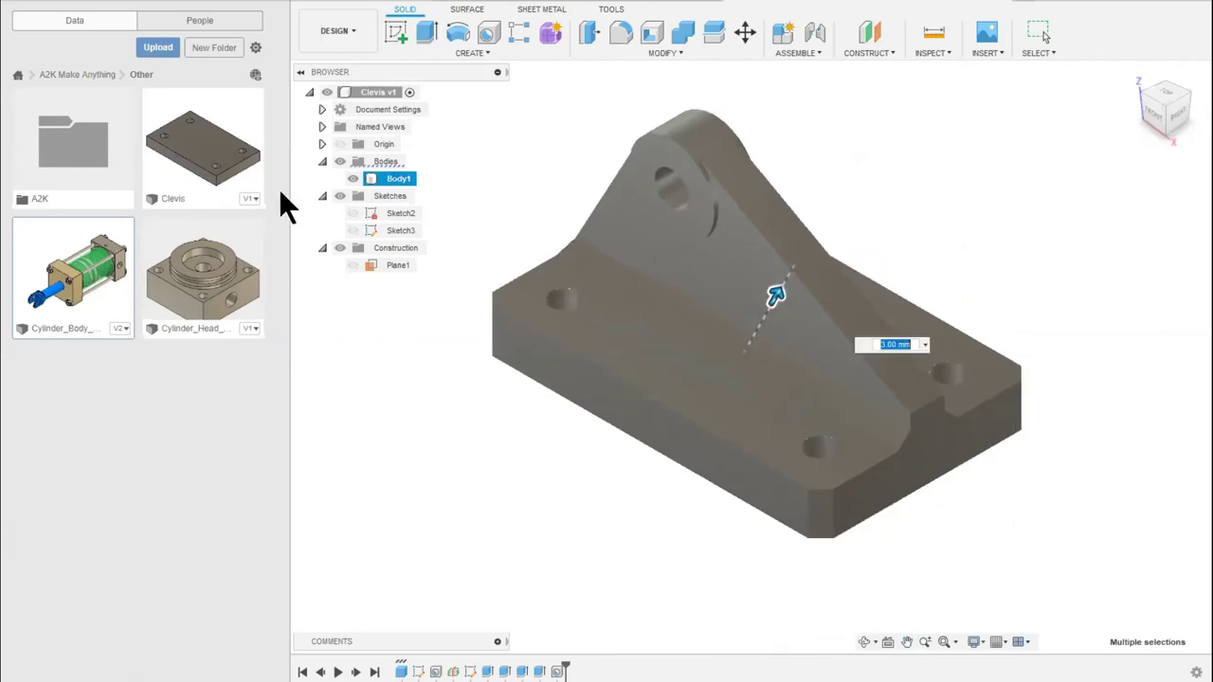
Save the Clevis design as a new version without a description and open its version history
click(351, 5)
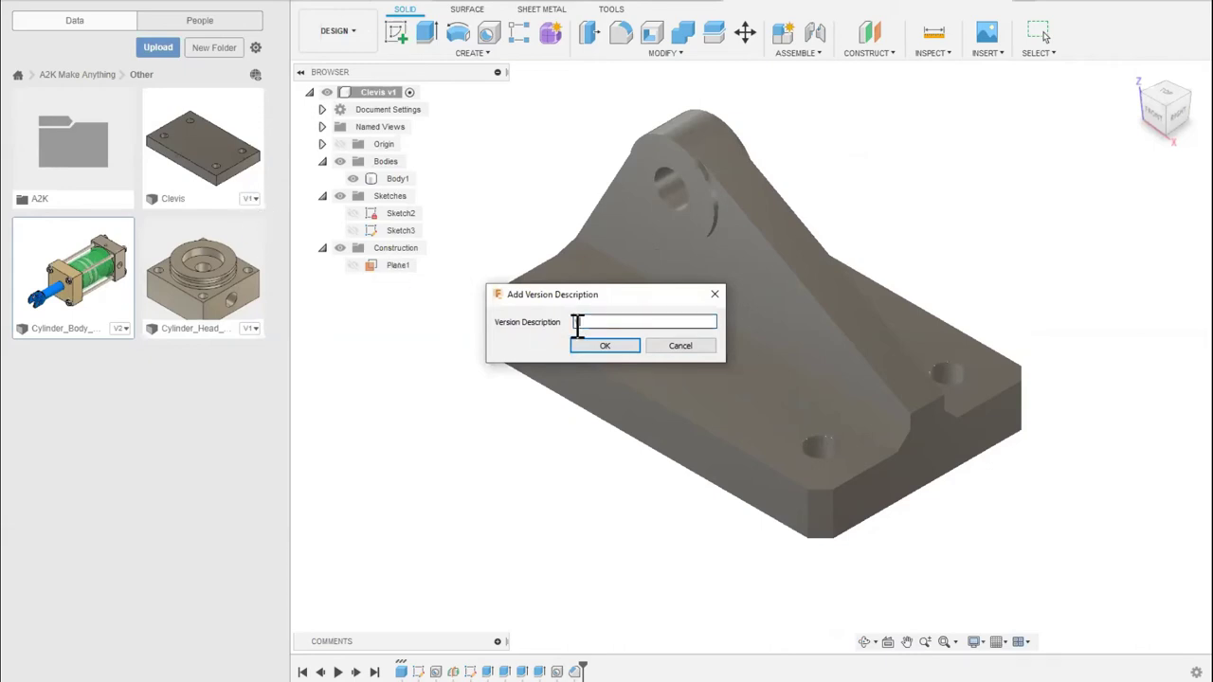
click(603, 347)
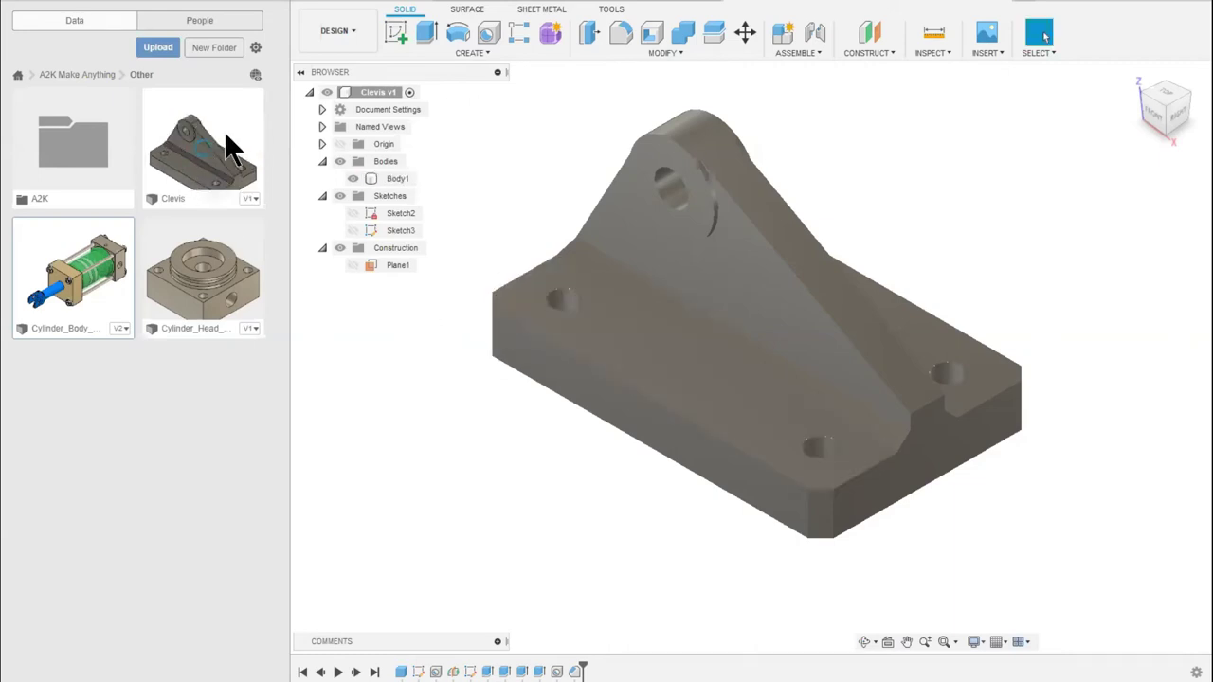
click(257, 201)
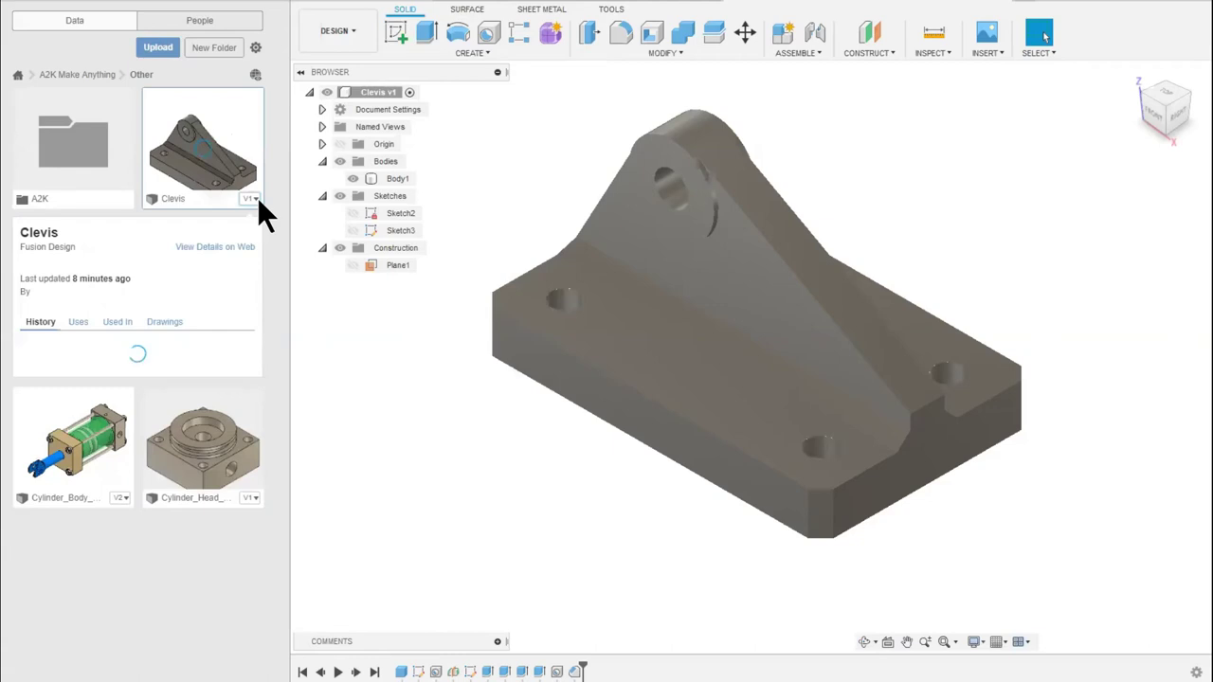
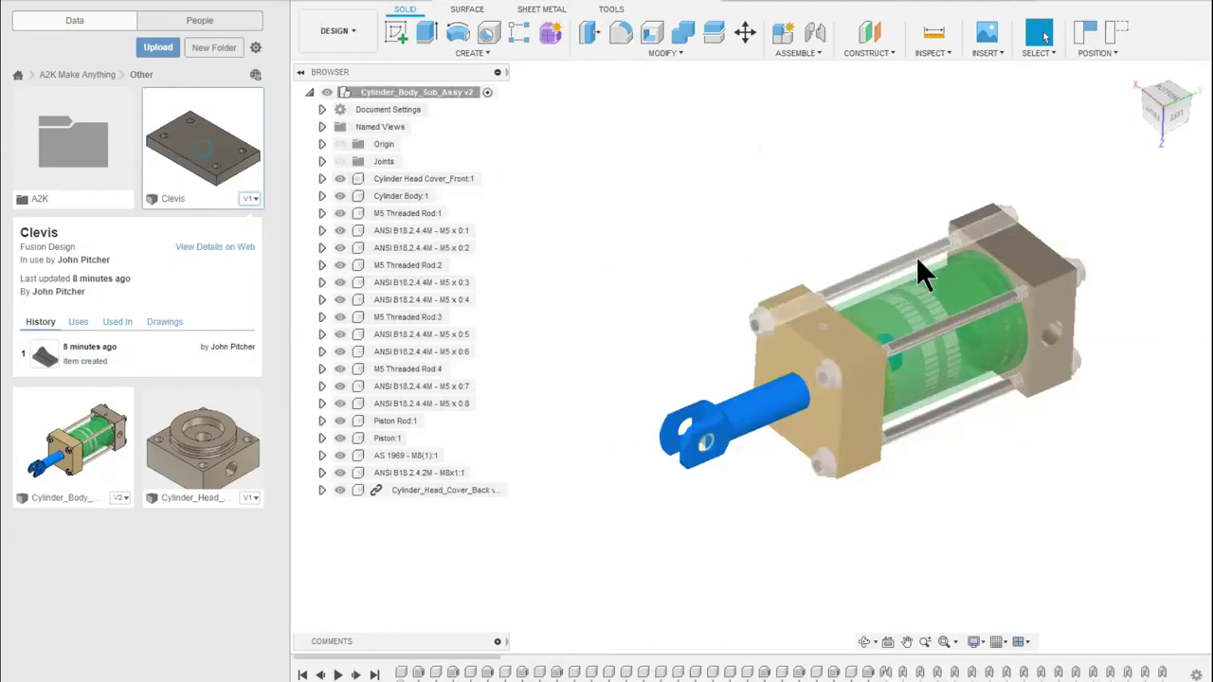
Insert the Clevis design into the Cylinder_Body_Sub_Assy assembly and place it clear of the piston rod's fork
shift+middle_drag(931, 296, 953, 256)
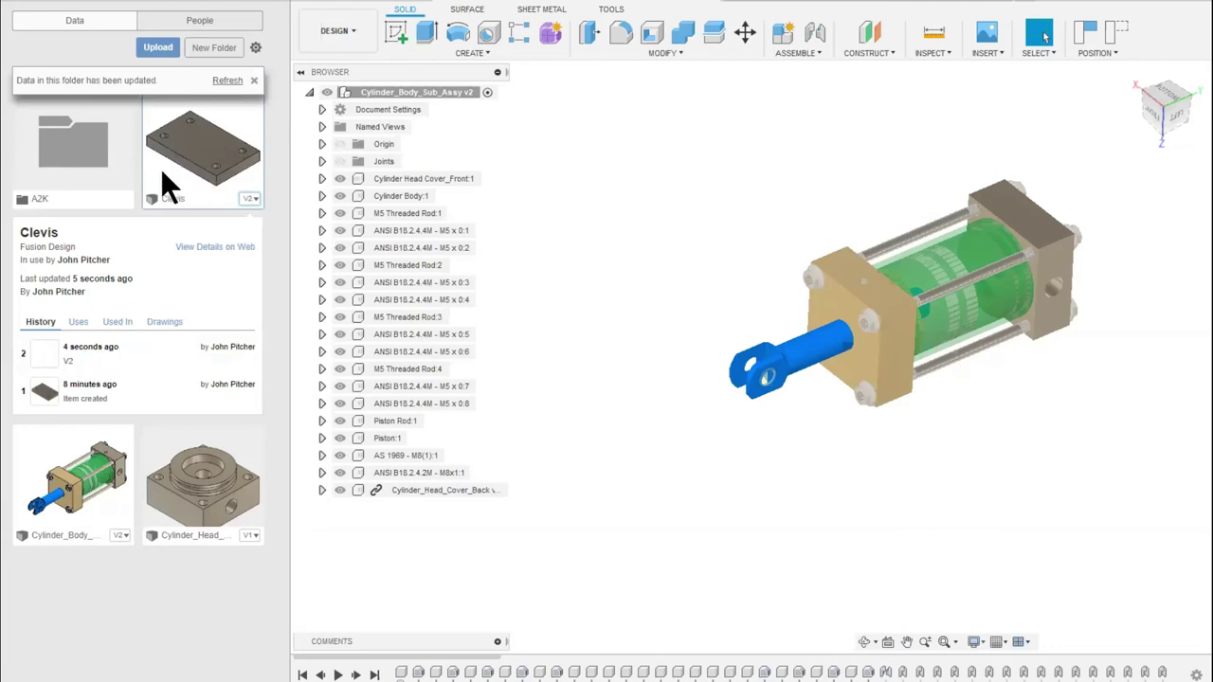
drag(181, 152, 625, 426)
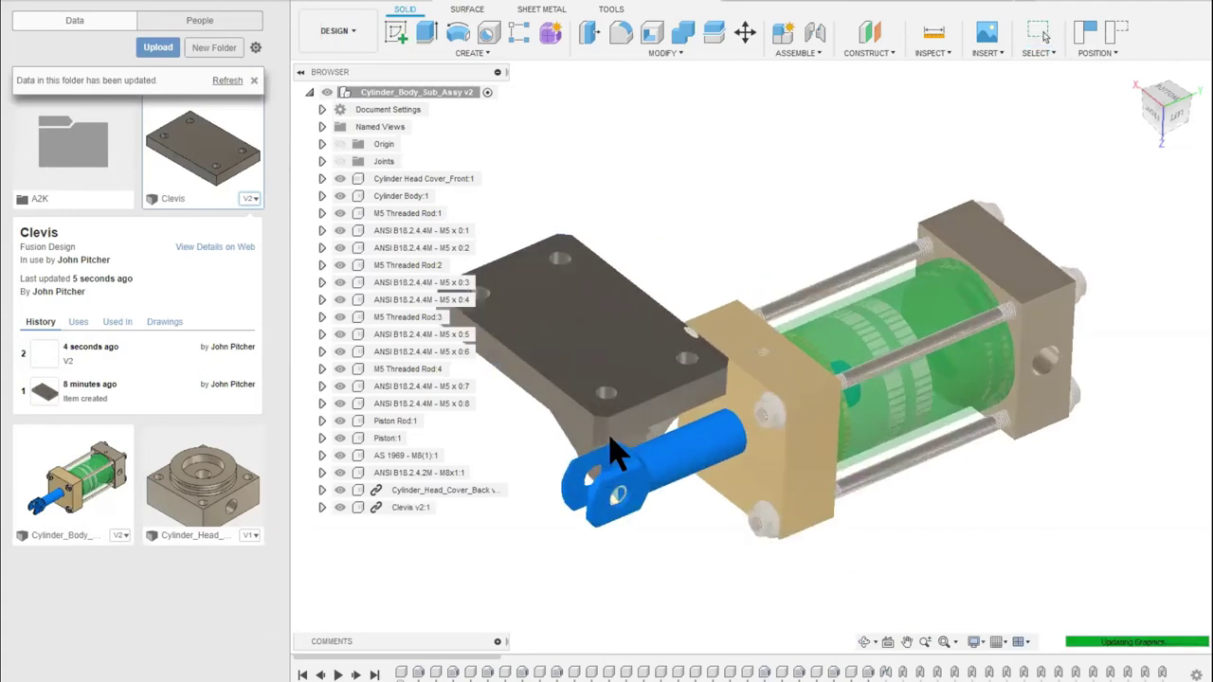
shift+middle_drag(712, 517, 820, 350)
drag(825, 263, 660, 252)
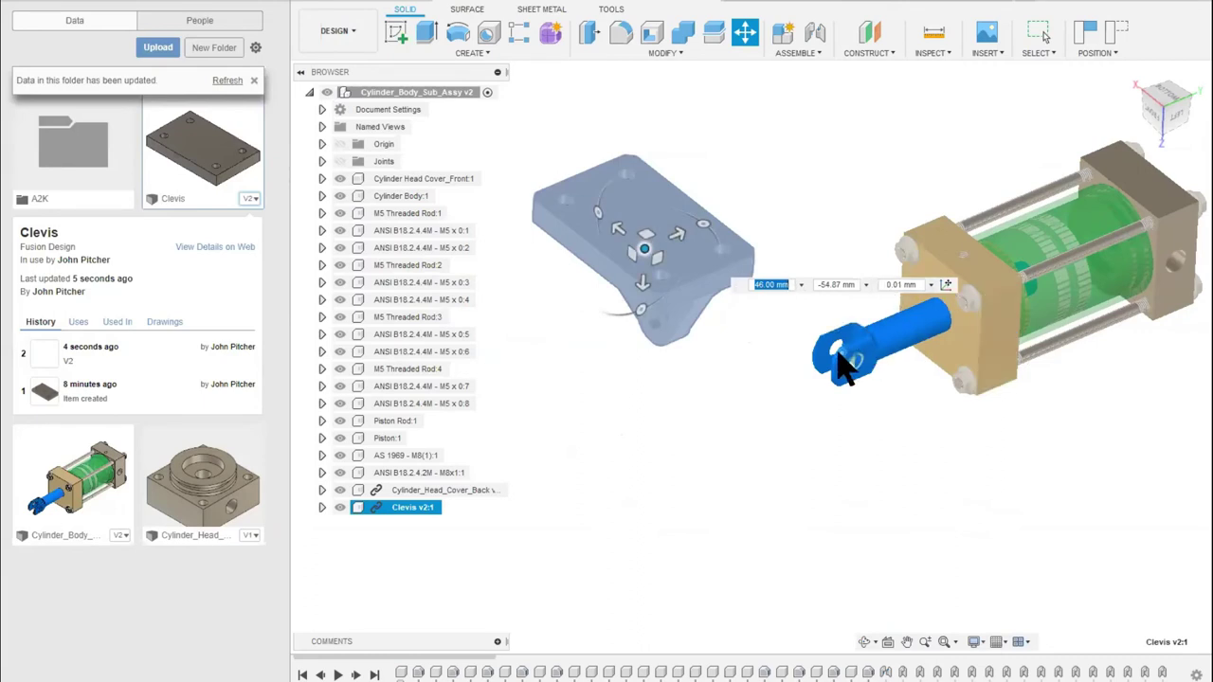
key(Escape)
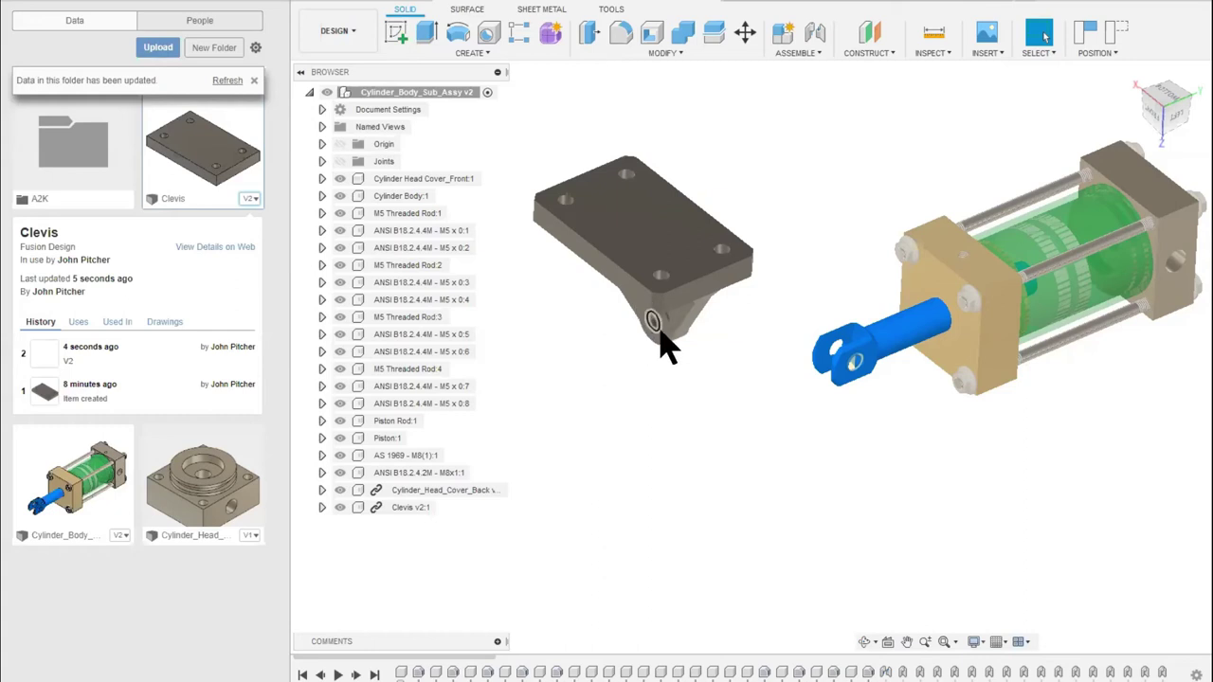
Capture the position, rigidly joint the Clevis pin hole to the piston rod's fork hole, and swing the Clevis below the rod
click(820, 59)
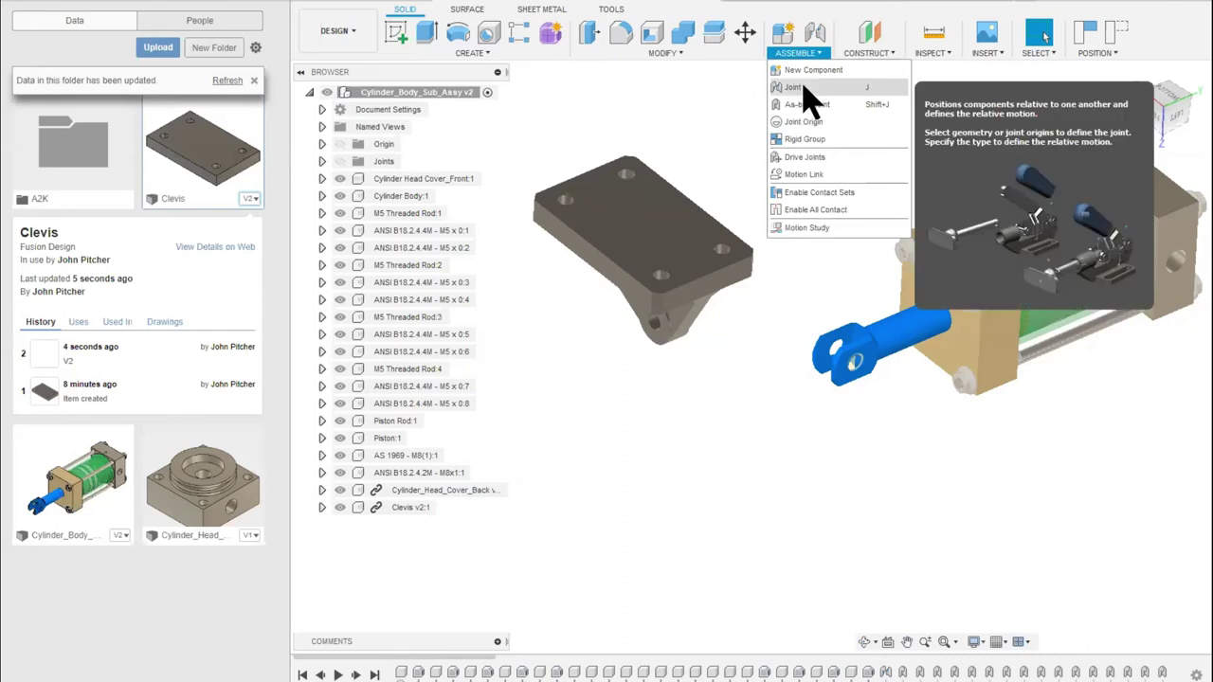
click(796, 92)
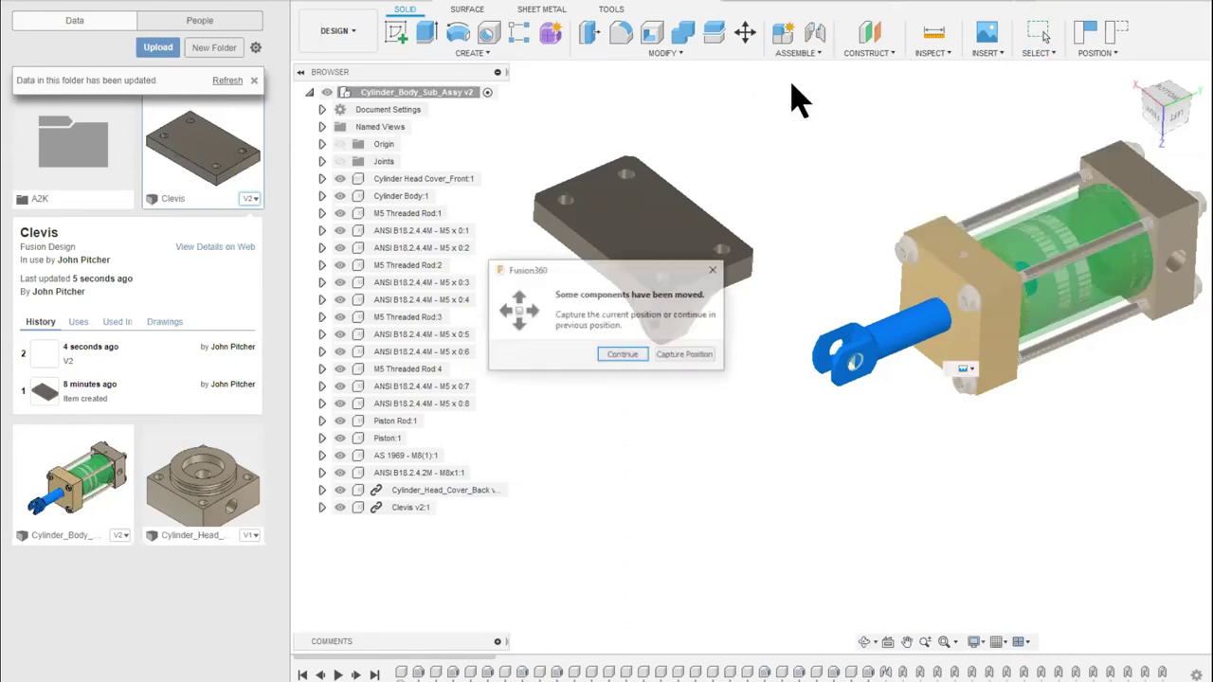
click(677, 359)
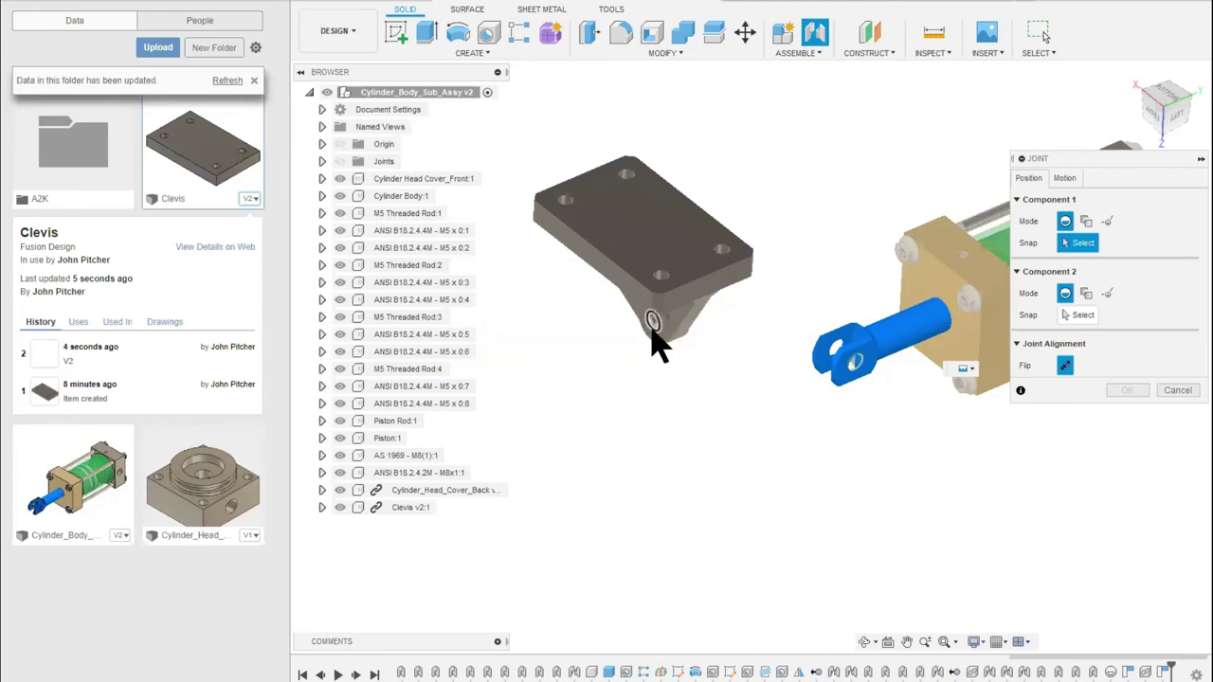
click(653, 322)
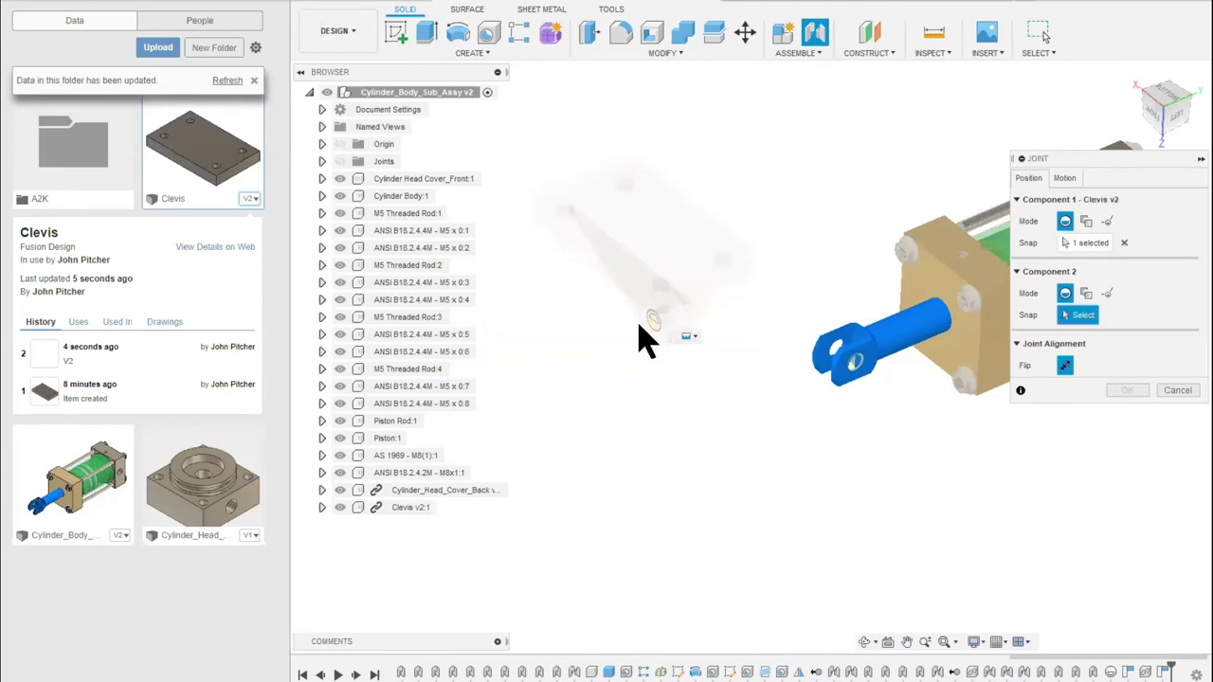
click(837, 353)
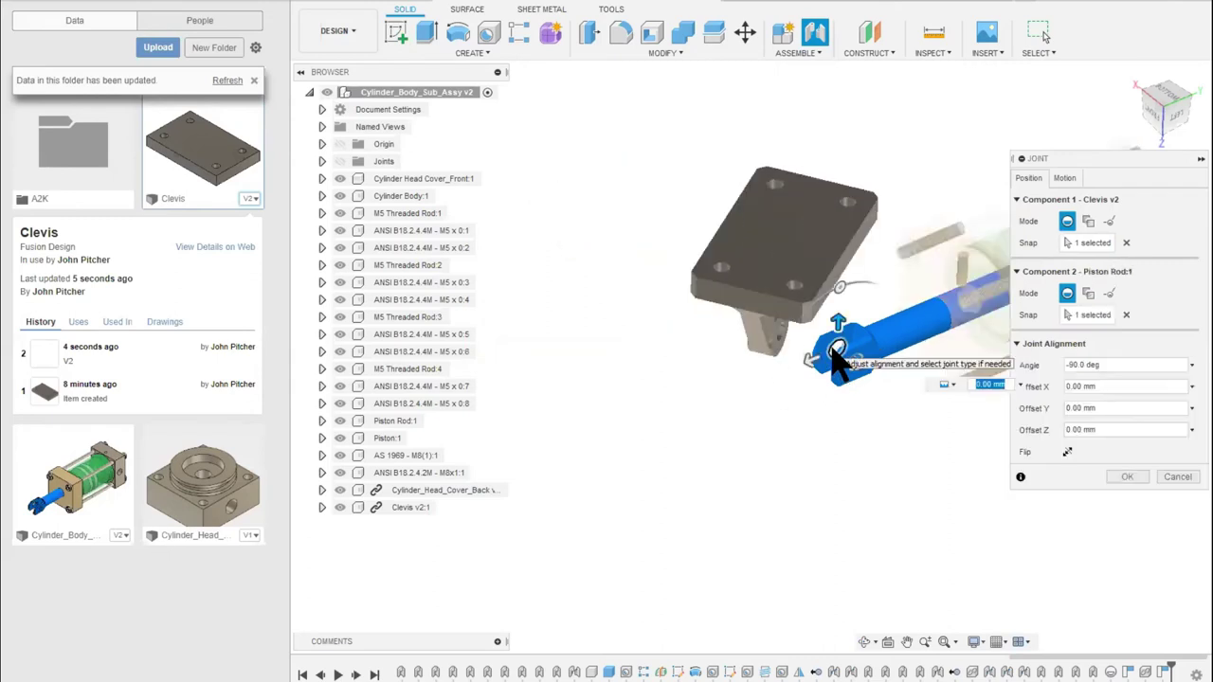
click(1129, 477)
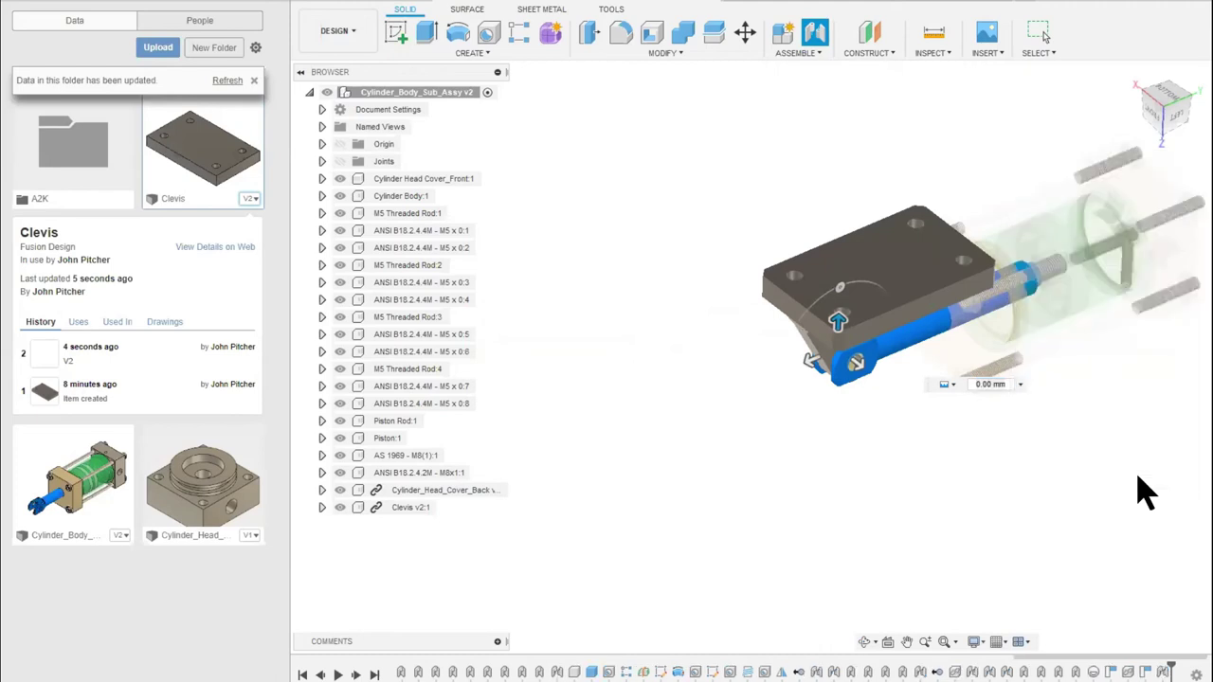
drag(860, 232, 920, 379)
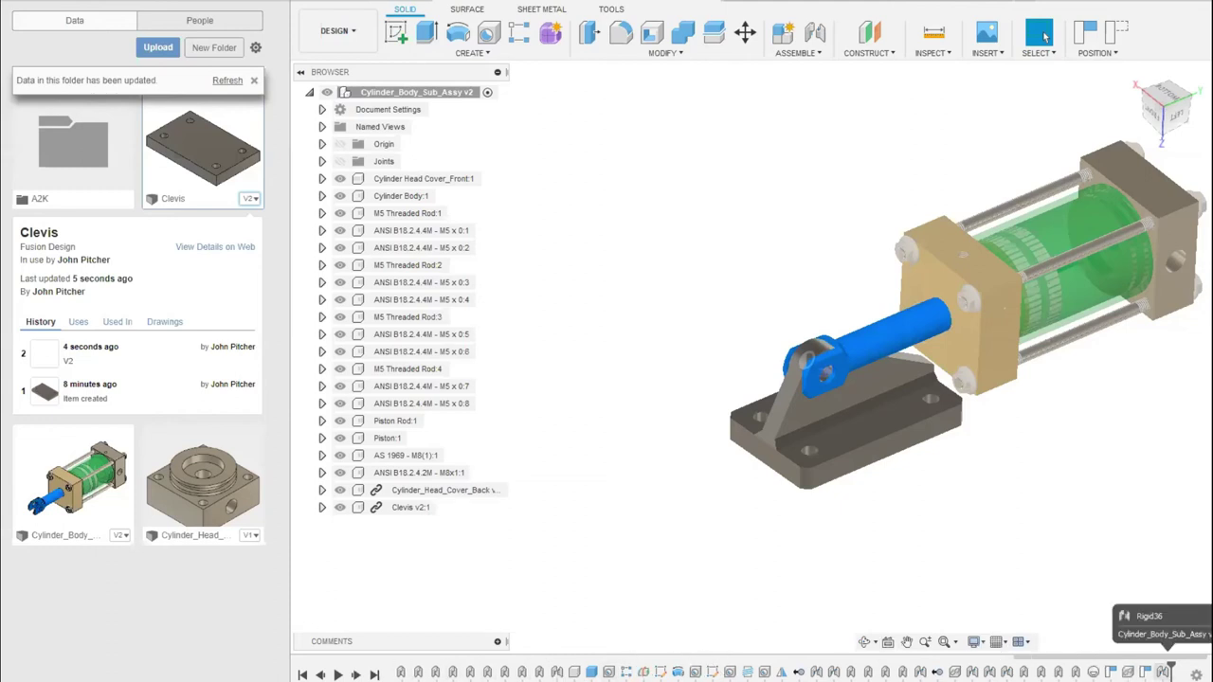
Delete the rigid joint between the Clevis and the piston rod and move the Clevis away from the fork
double_click(1163, 671)
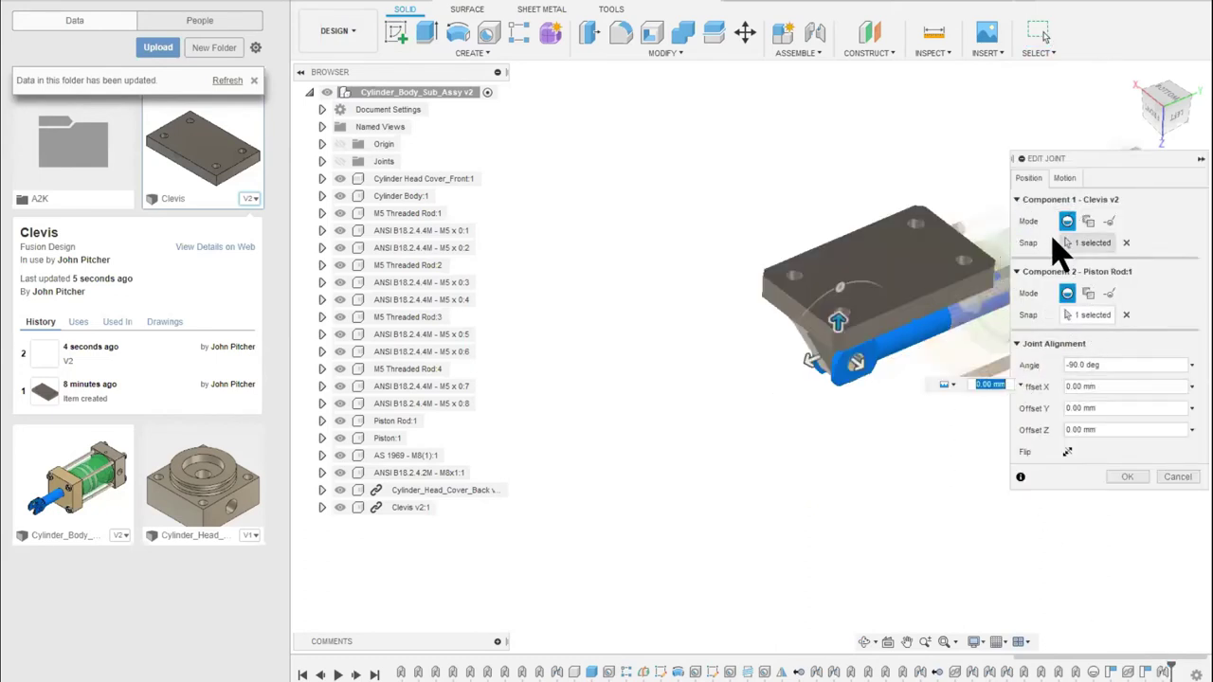
click(1178, 478)
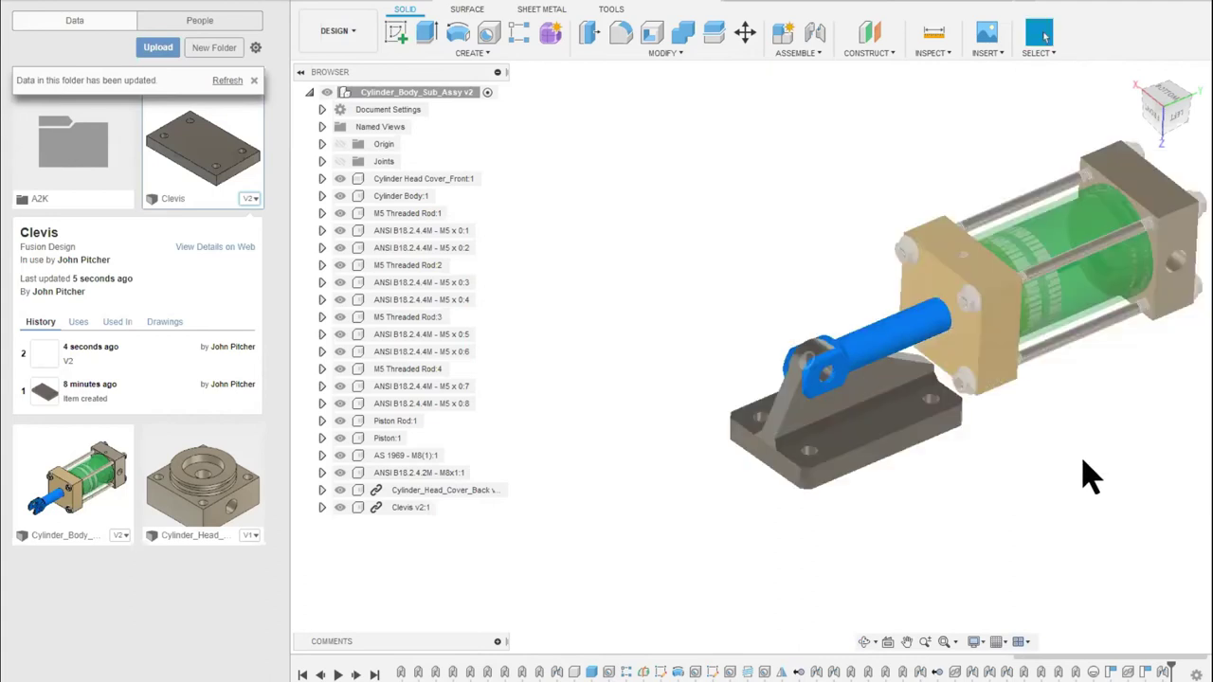
right_click(1071, 672)
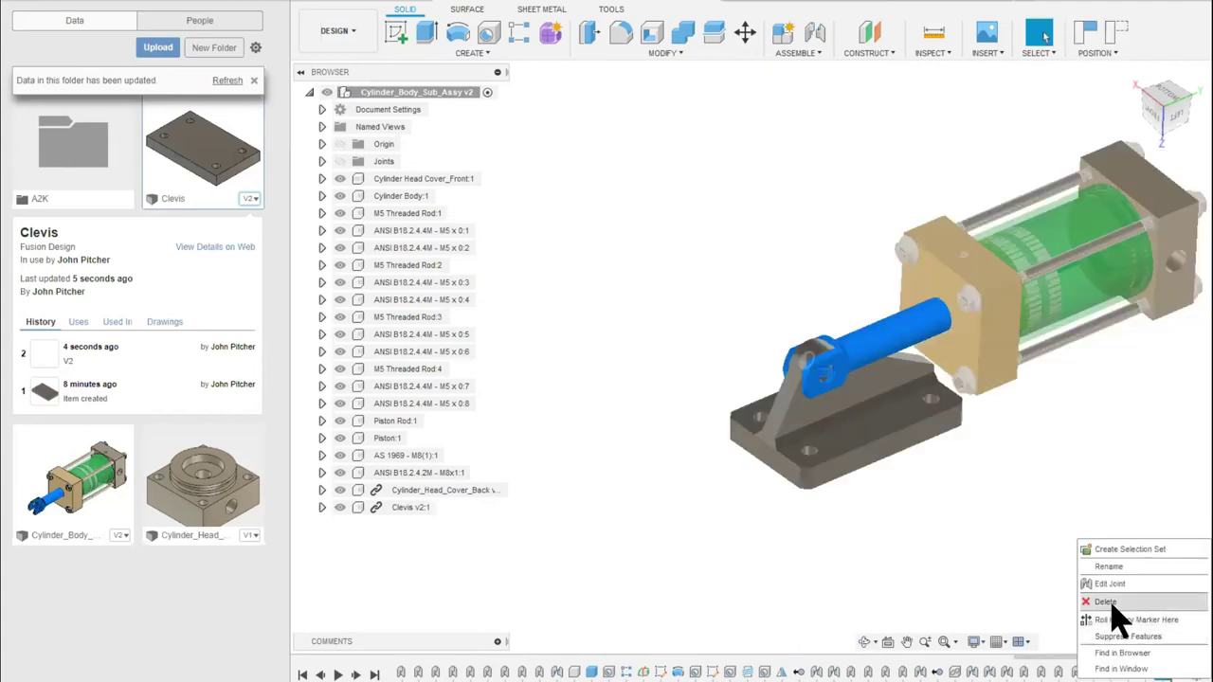
key(Escape)
drag(851, 428, 611, 299)
click(801, 53)
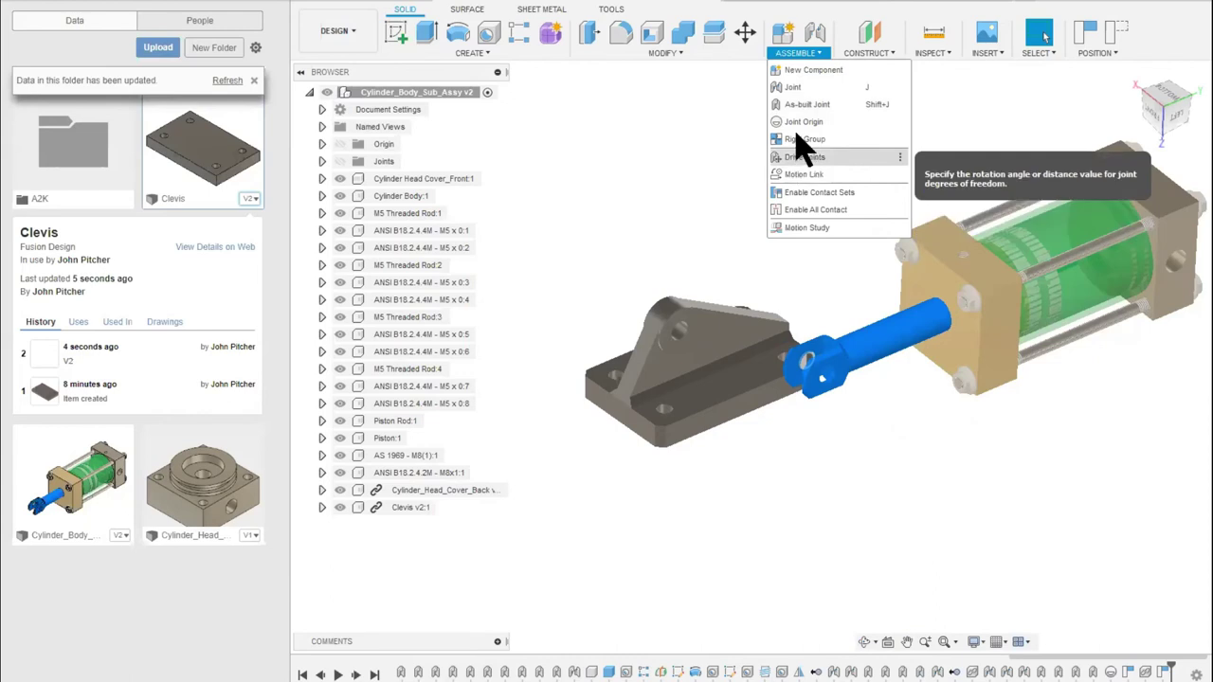
click(793, 89)
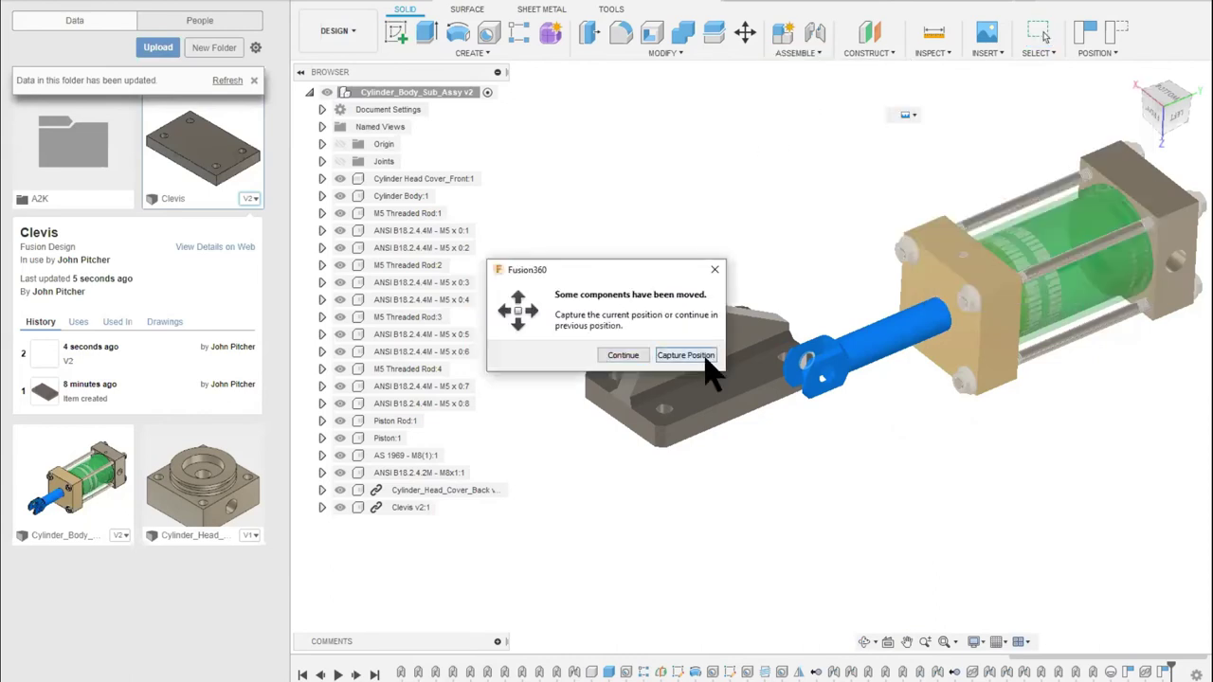
click(706, 356)
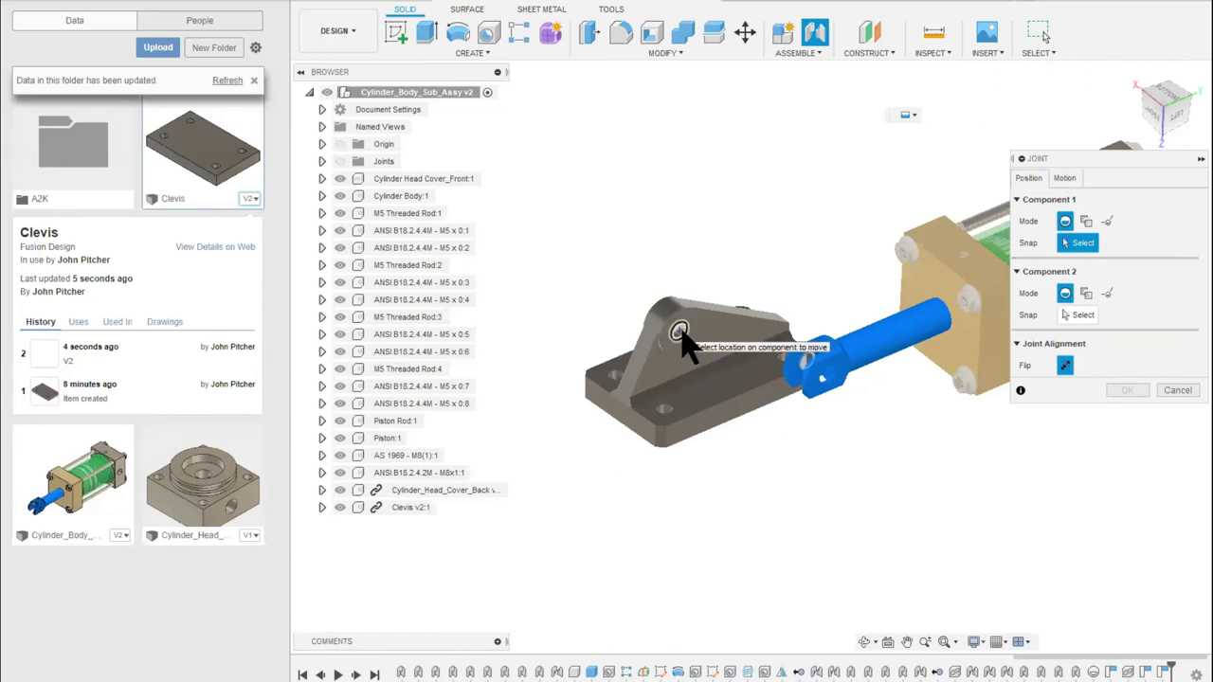
click(1171, 395)
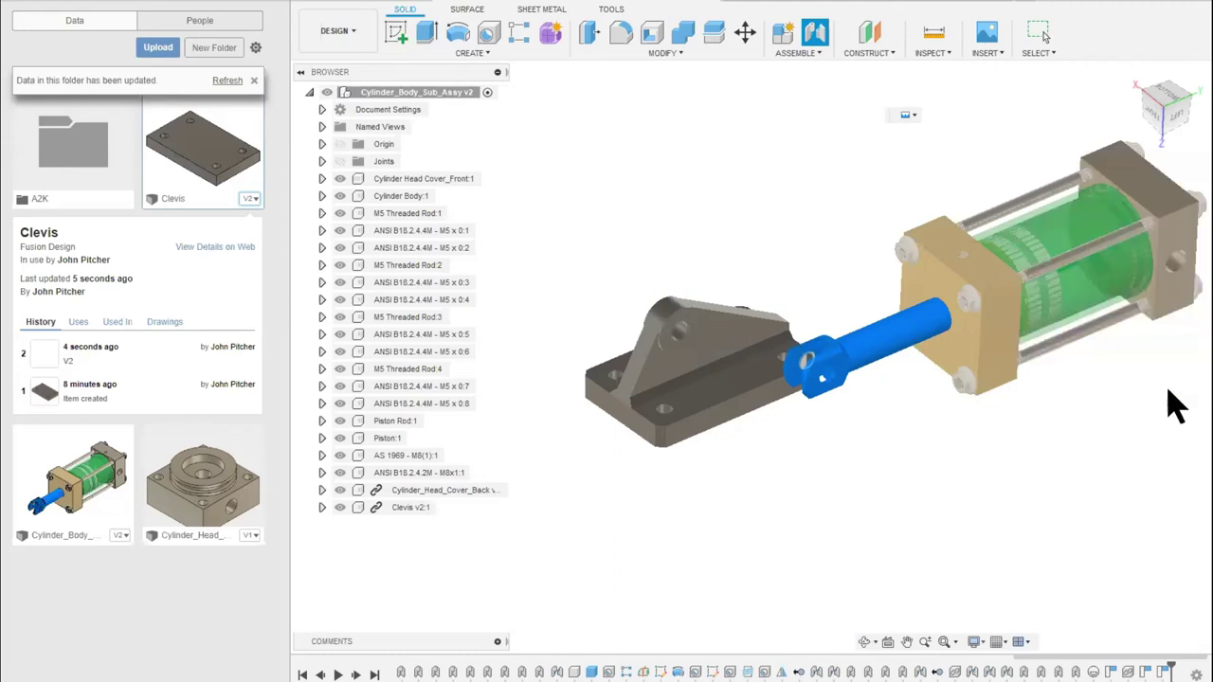
click(815, 55)
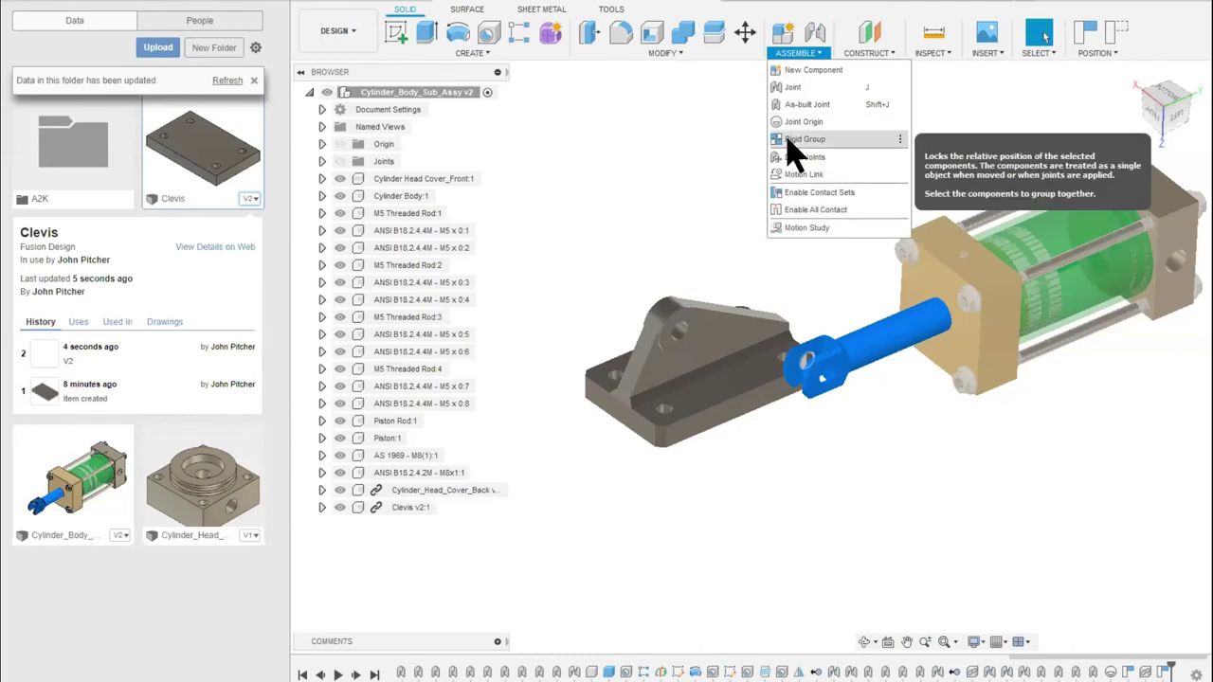
click(721, 53)
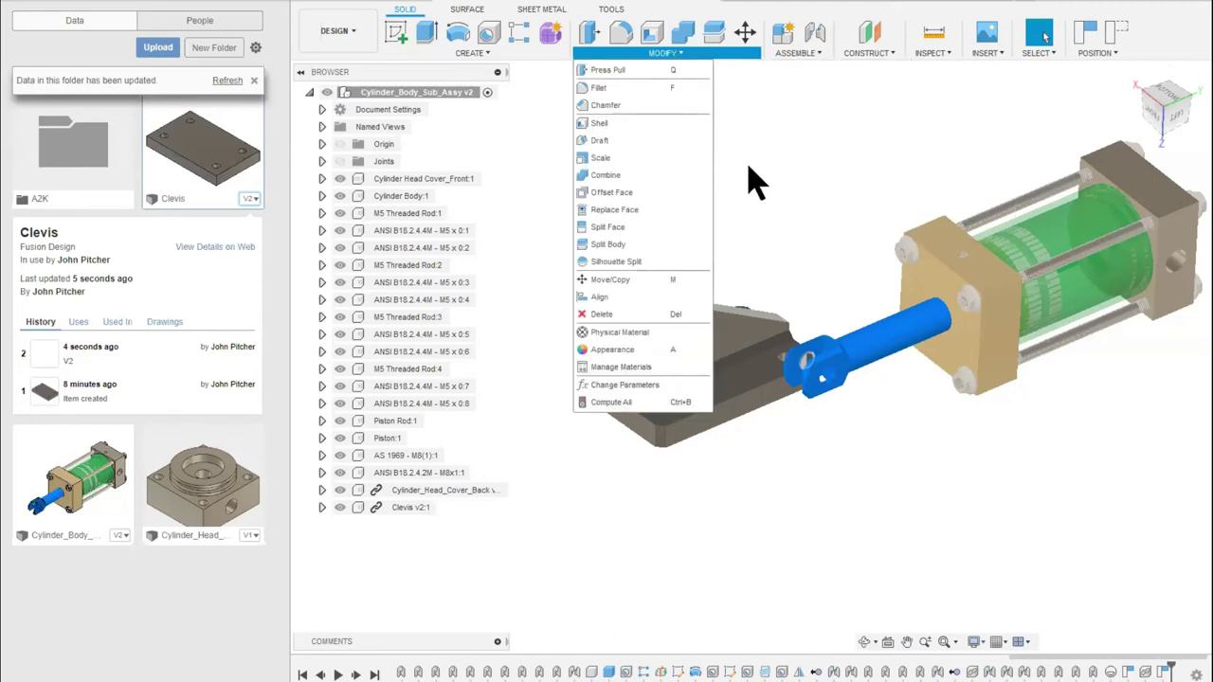
click(780, 183)
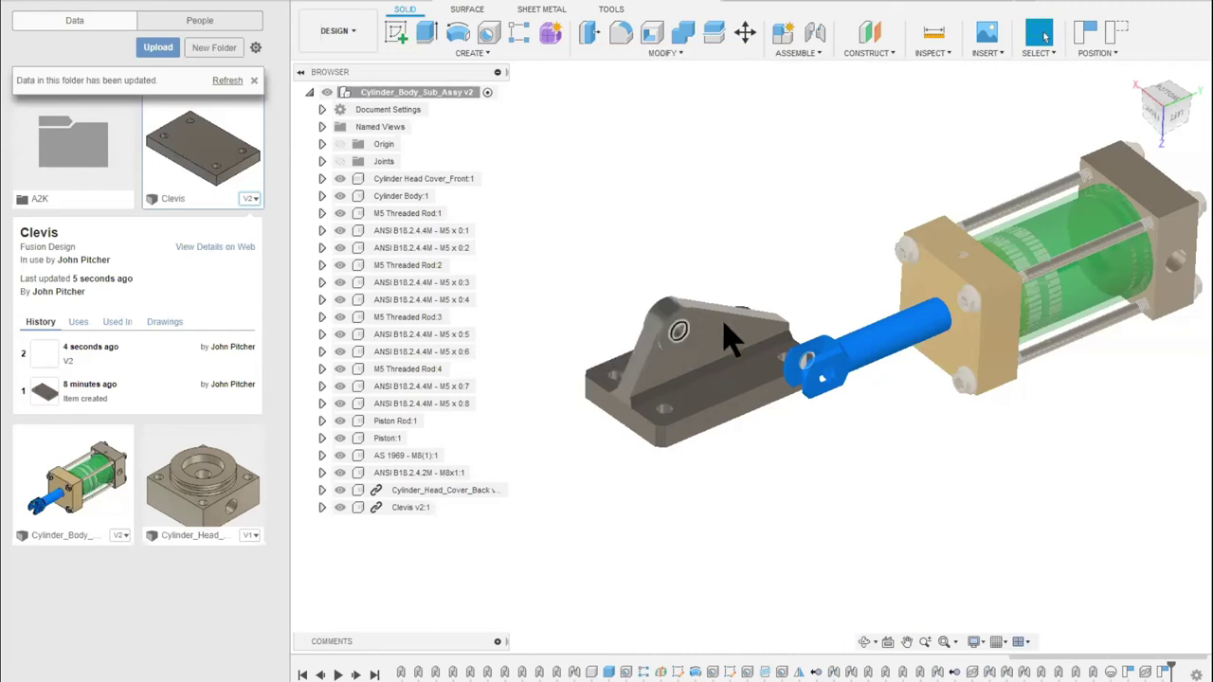
Switch the cylinder assembly to the Generative Design workspace, and return to the empty unsaved design
click(358, 38)
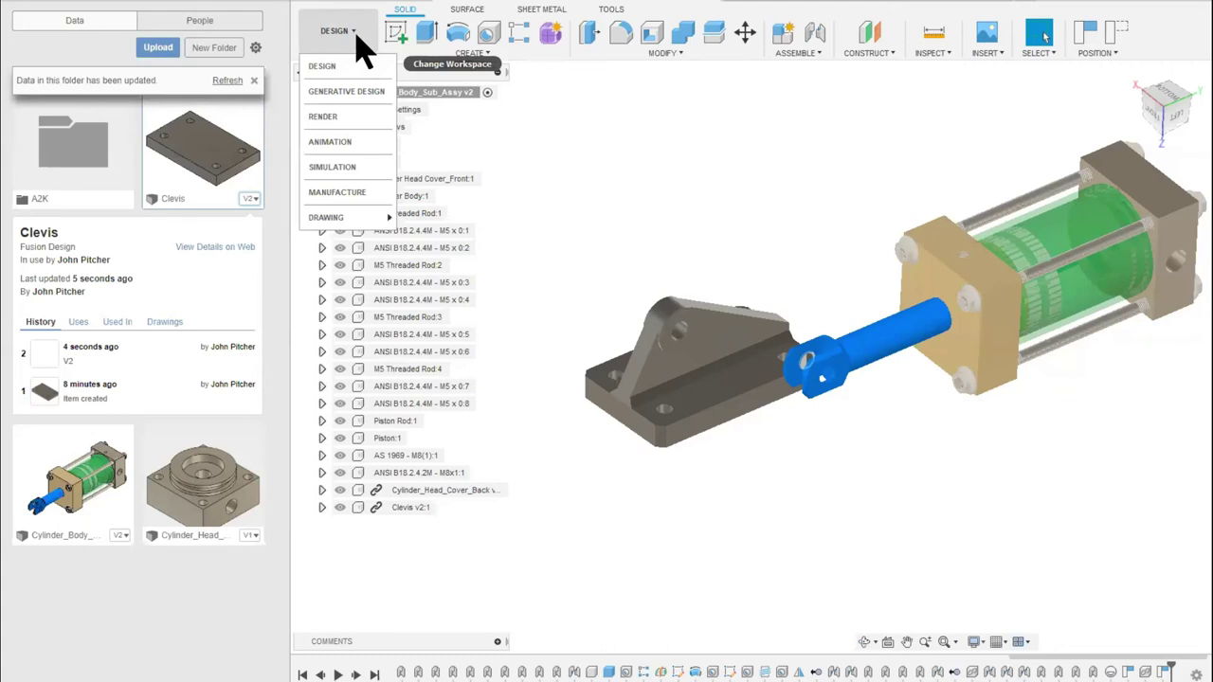
click(341, 92)
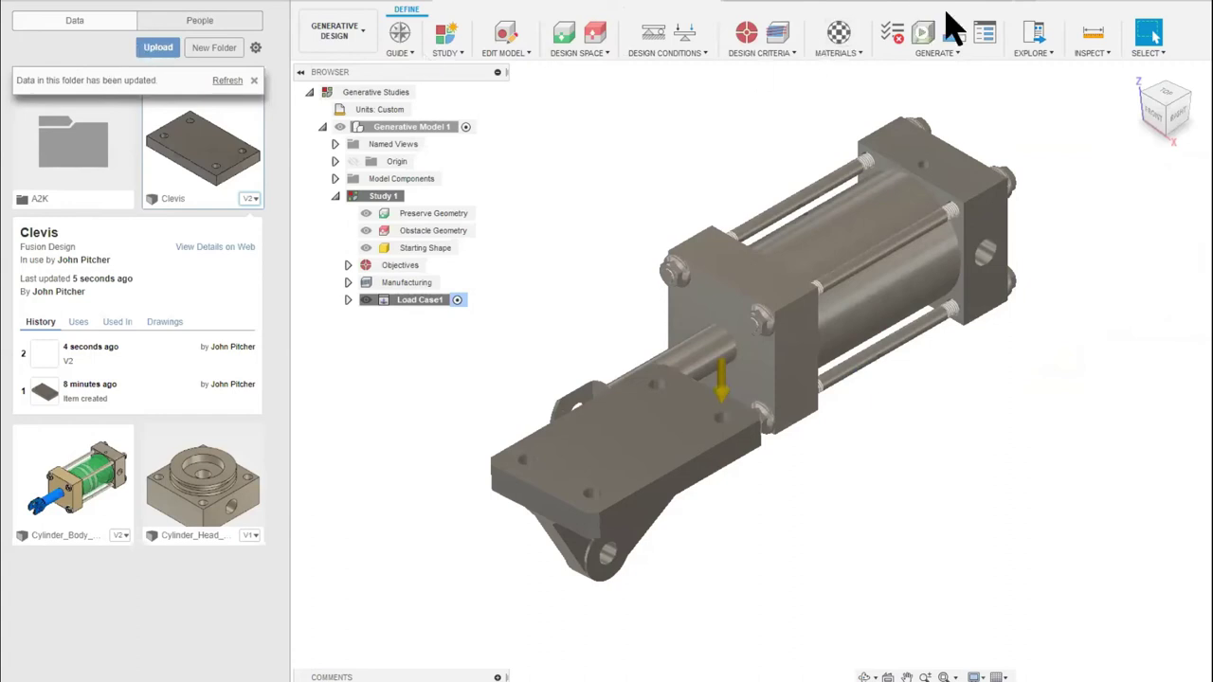
click(1029, 6)
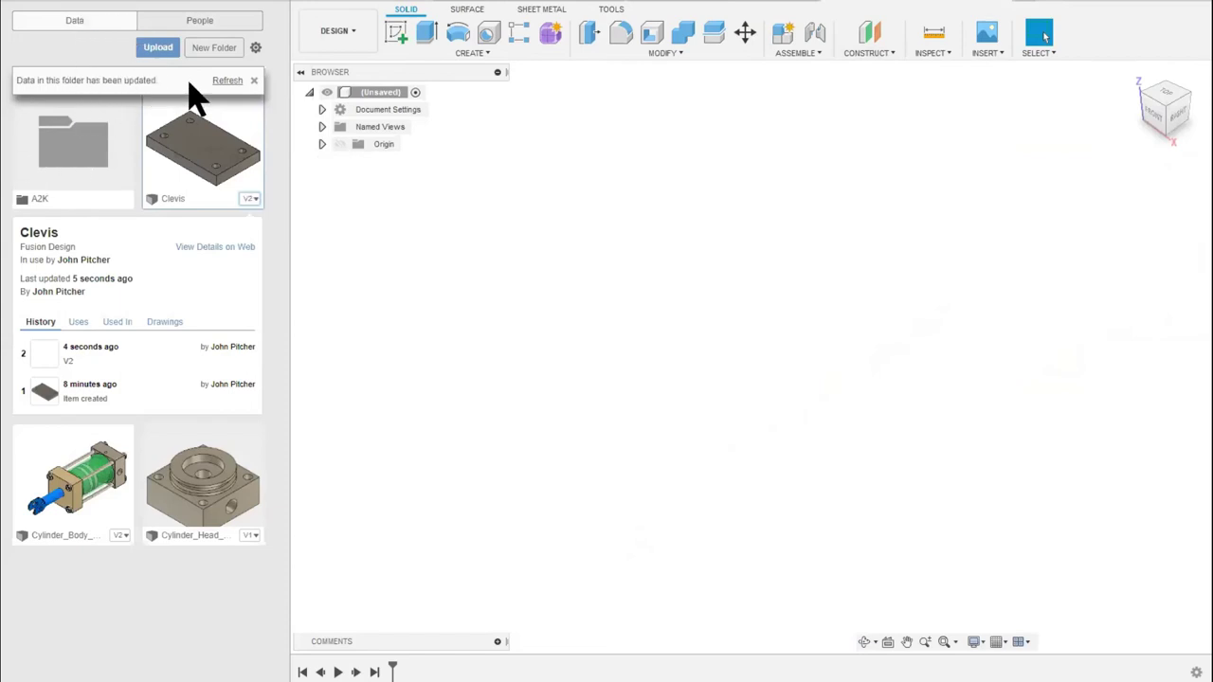
Refresh the project data and open the Generative Design Assembly from the Generative design folder of A2K Make Anything
click(228, 81)
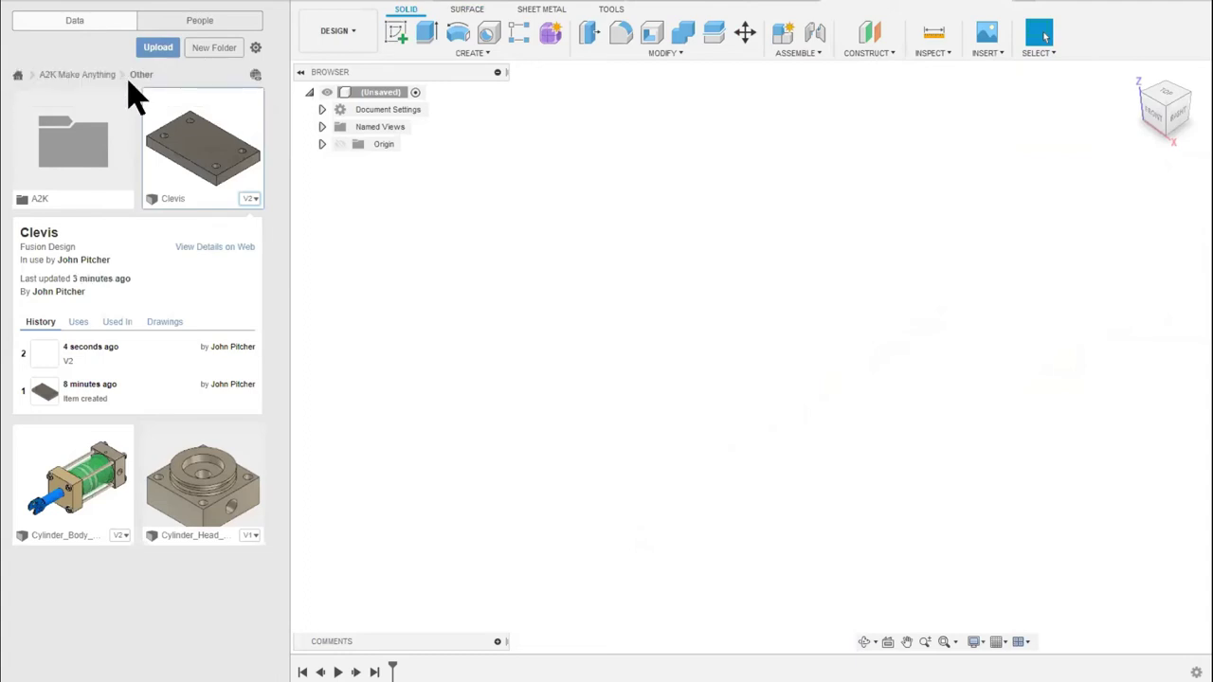
click(67, 73)
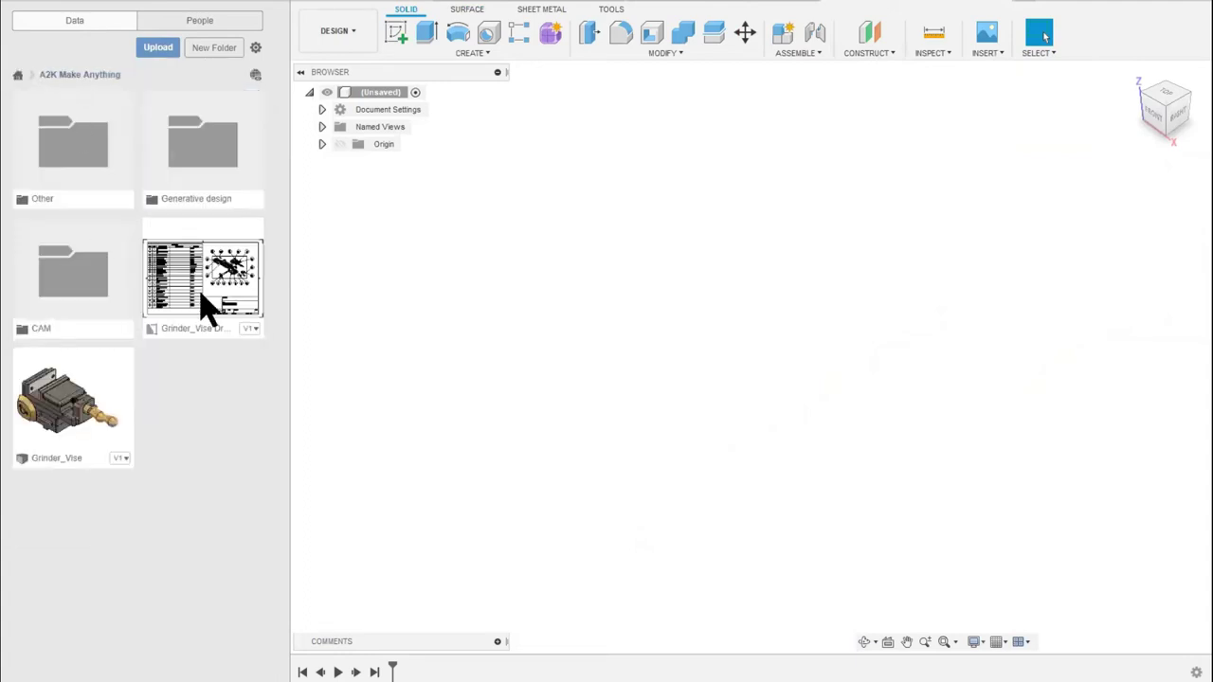
click(233, 170)
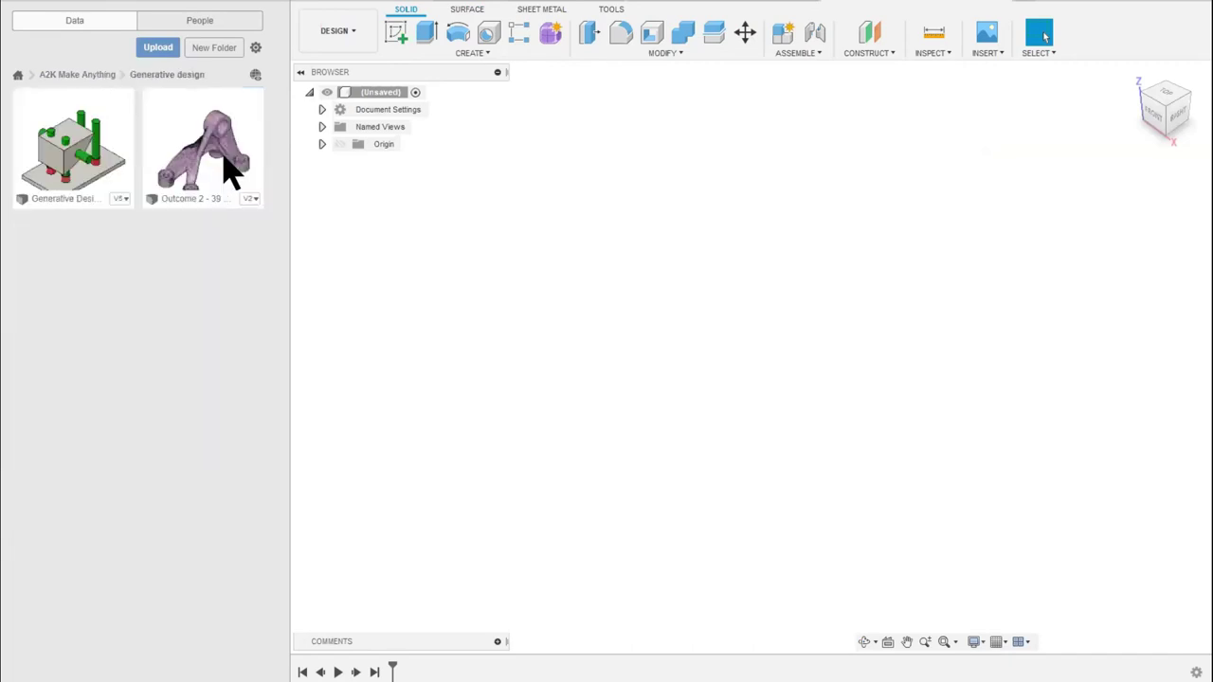
double_click(121, 177)
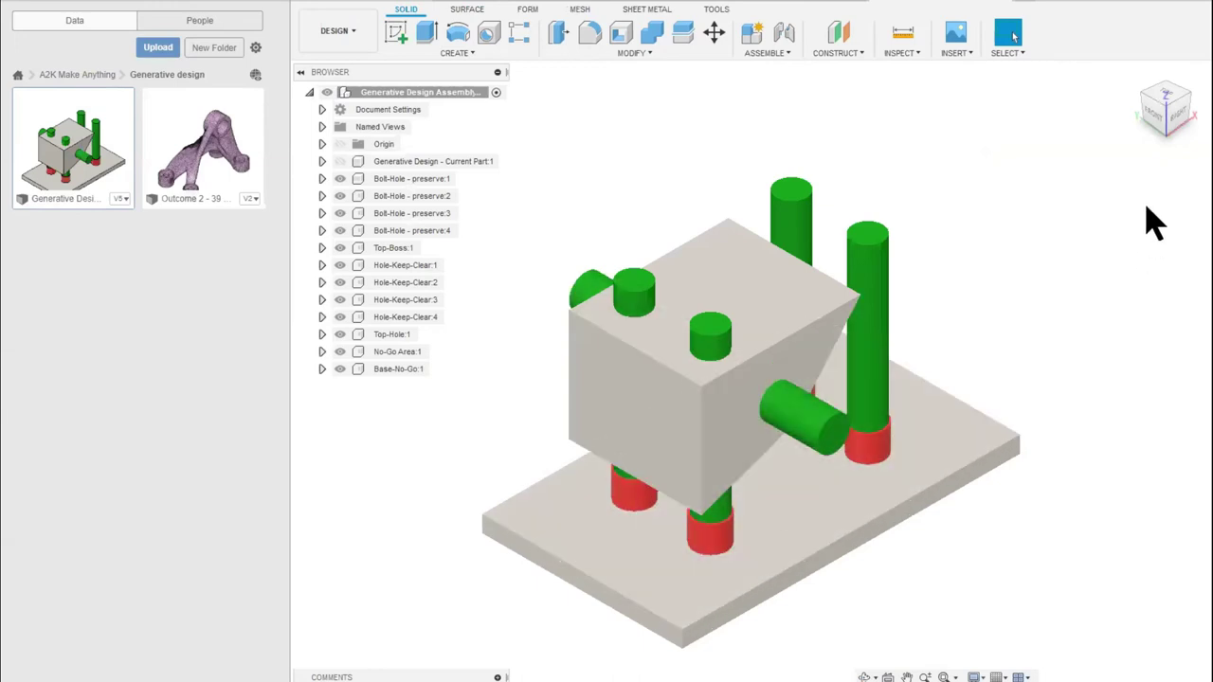
Examine the assembly's green, red and grey bodies from the back and left sides, and look through the available workspaces
mouse_move(1172, 142)
mouse_down()
mouse_move(1137, 122)
mouse_move(1071, 174)
mouse_move(1183, 149)
mouse_up()
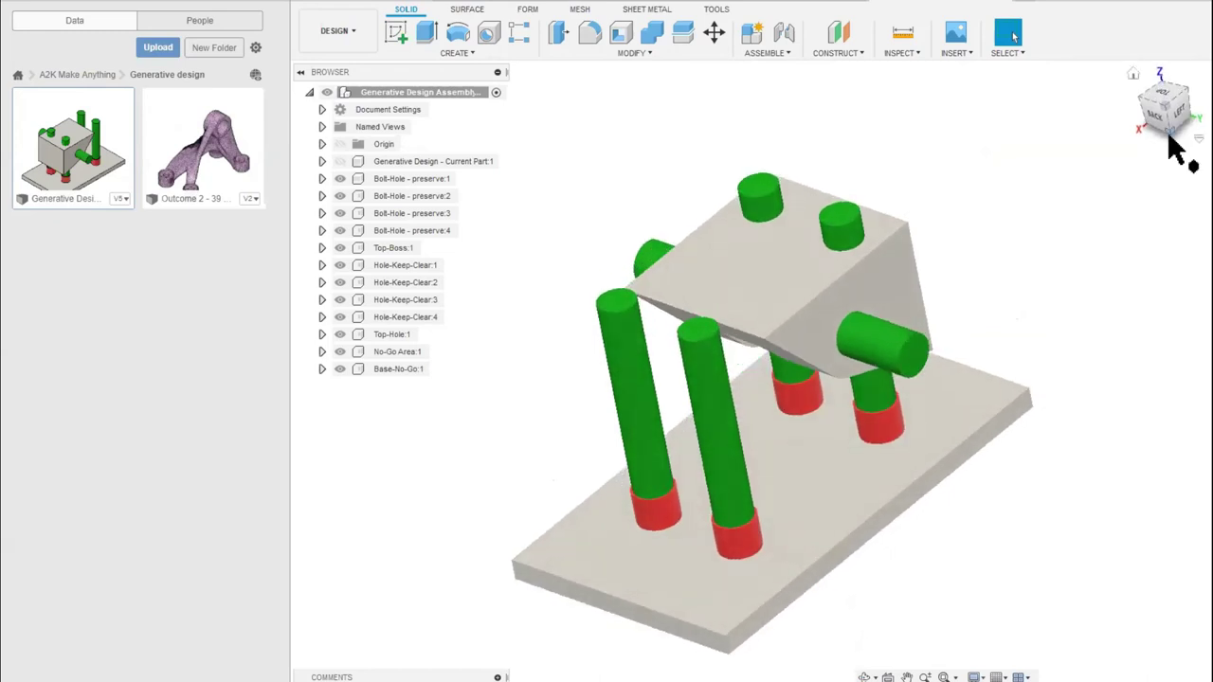
scroll(769, 464, down, 5)
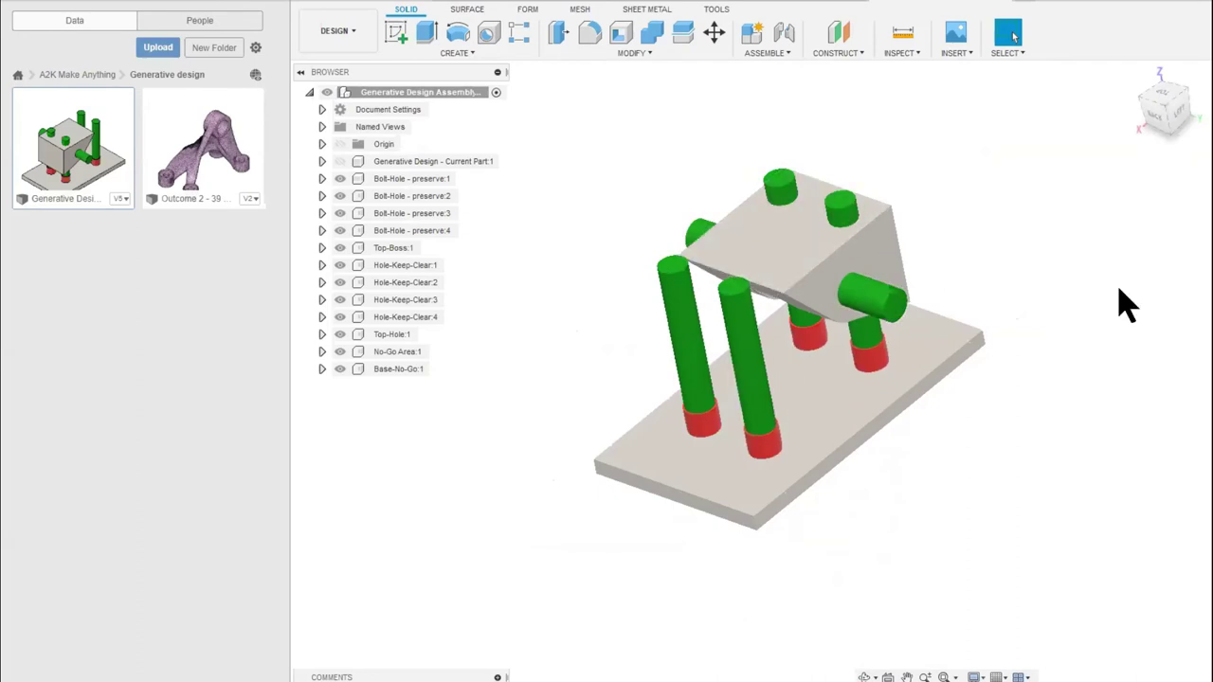
click(1161, 112)
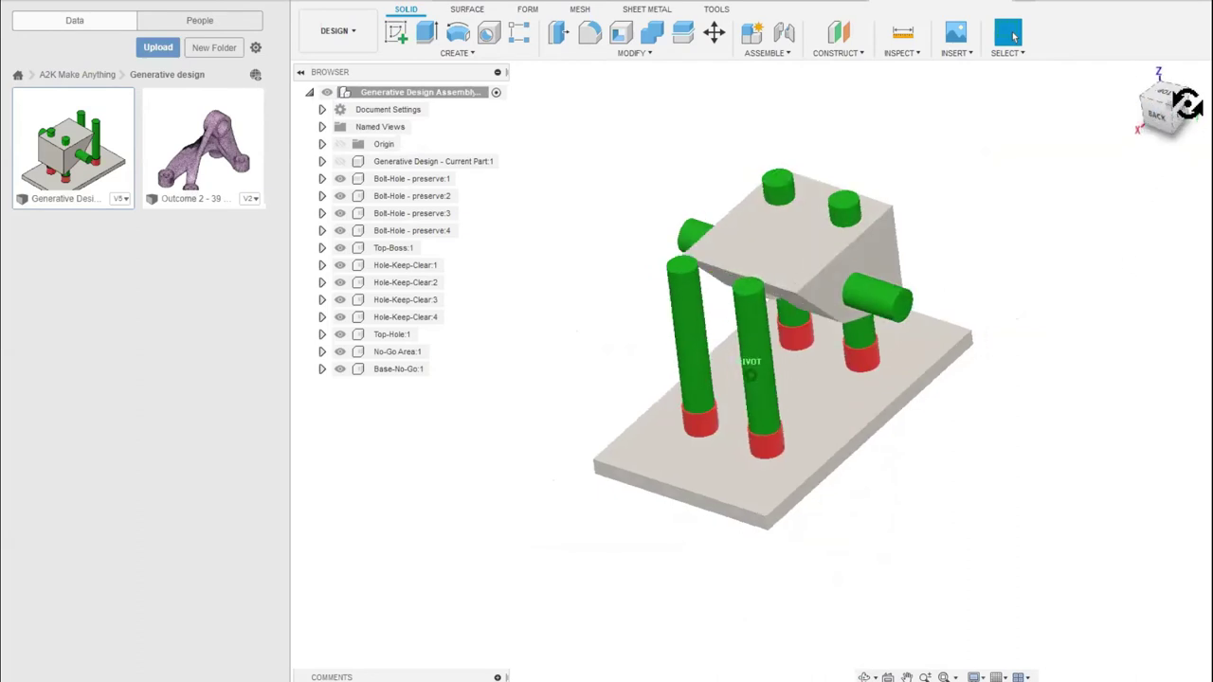
shift+middle_drag(853, 379, 1010, 379)
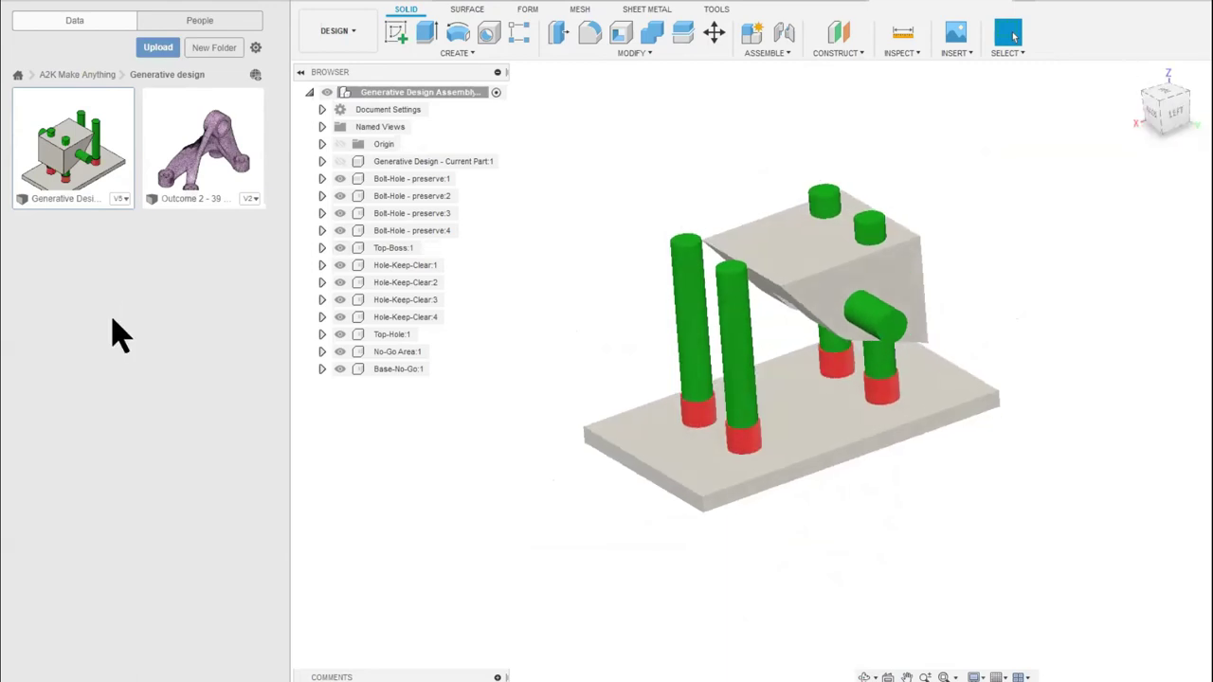
click(347, 38)
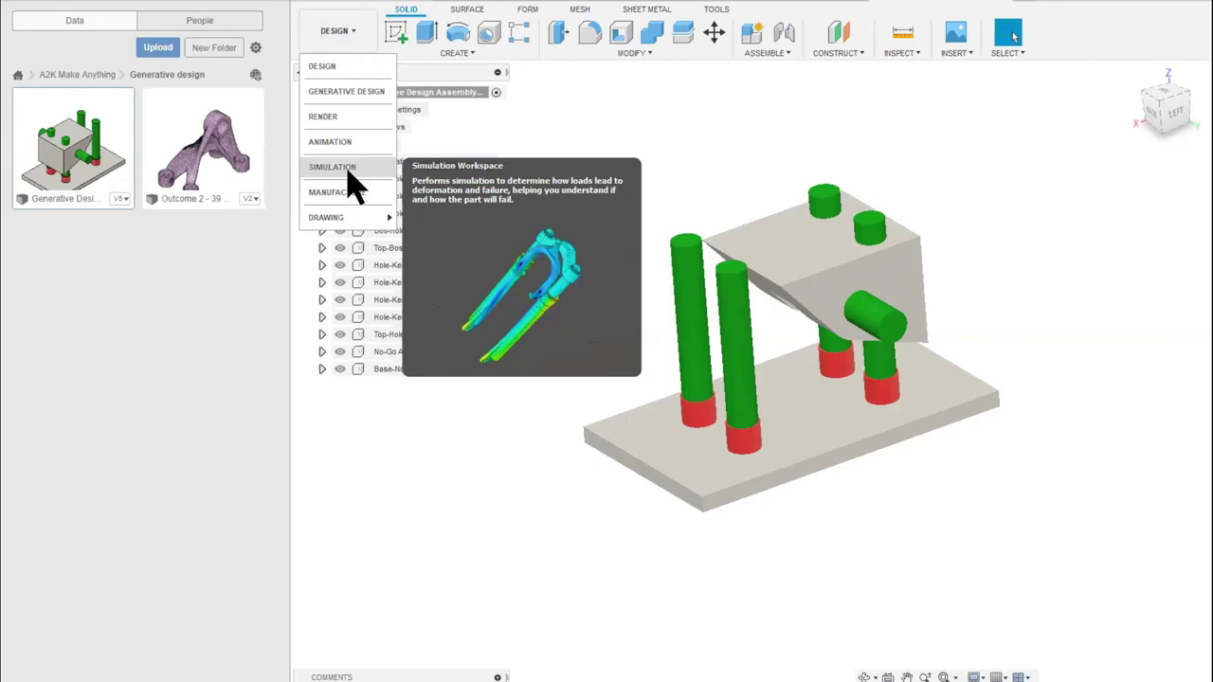
click(865, 10)
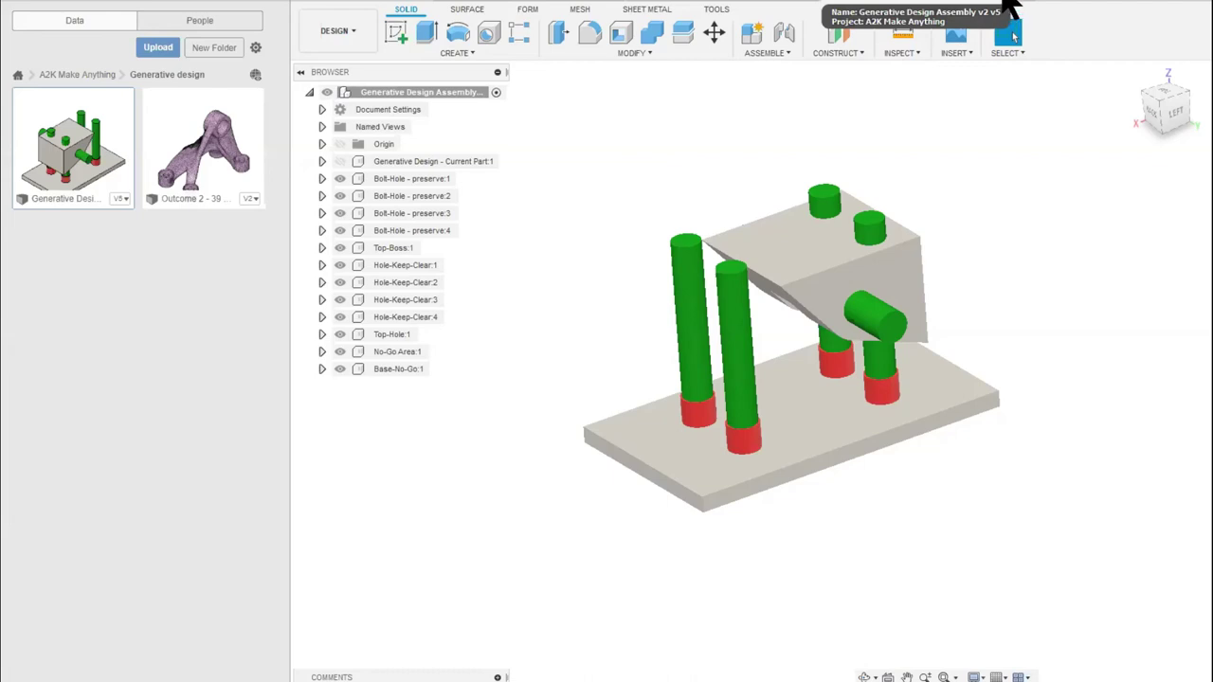
Open the Outcome 2 - 39 mesh design from the Generative design folder and view the whole organic bracket
click(216, 166)
double_click(216, 166)
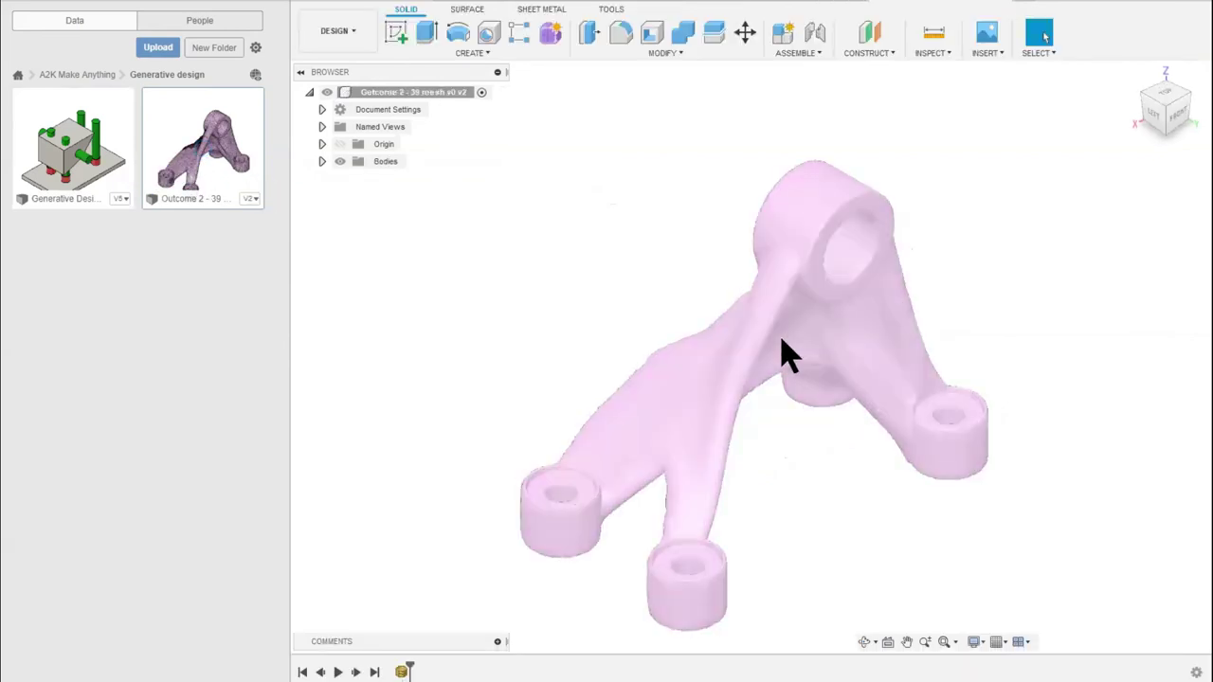
scroll(793, 477, down, 2)
middle_drag(793, 477, 881, 396)
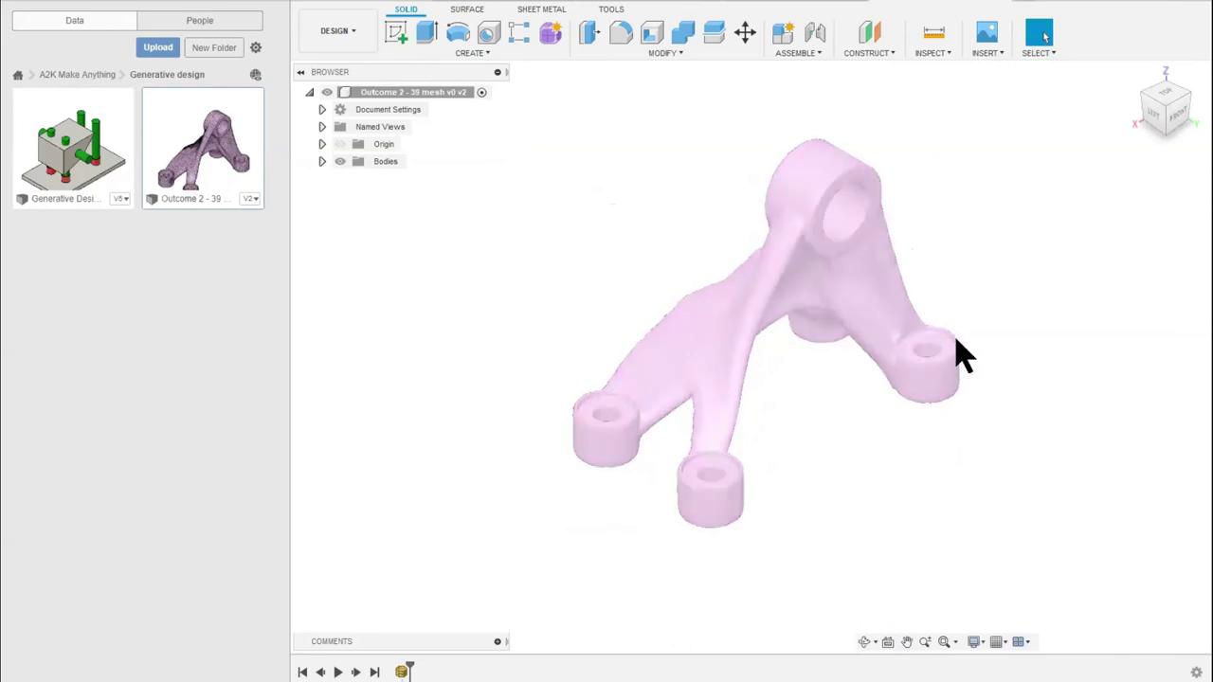